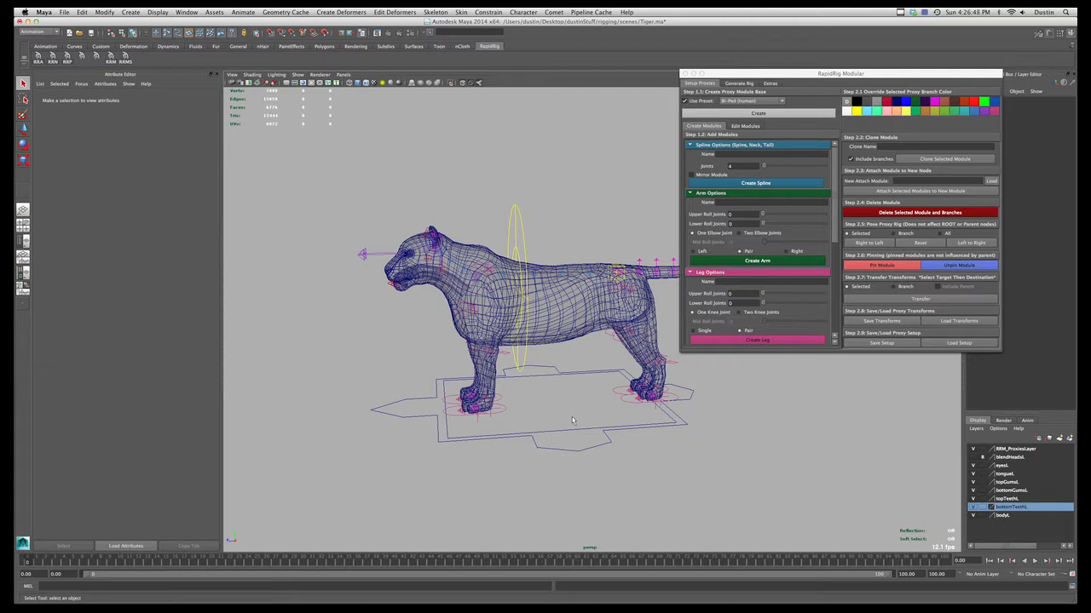
- Turn on X-ray shading in the perspective view so the proxies inside the tiger mesh can be seen
{"action": "left_click_drag", "start_coordinate": [678, 401], "coordinate": [532, 447], "text": "alt"}
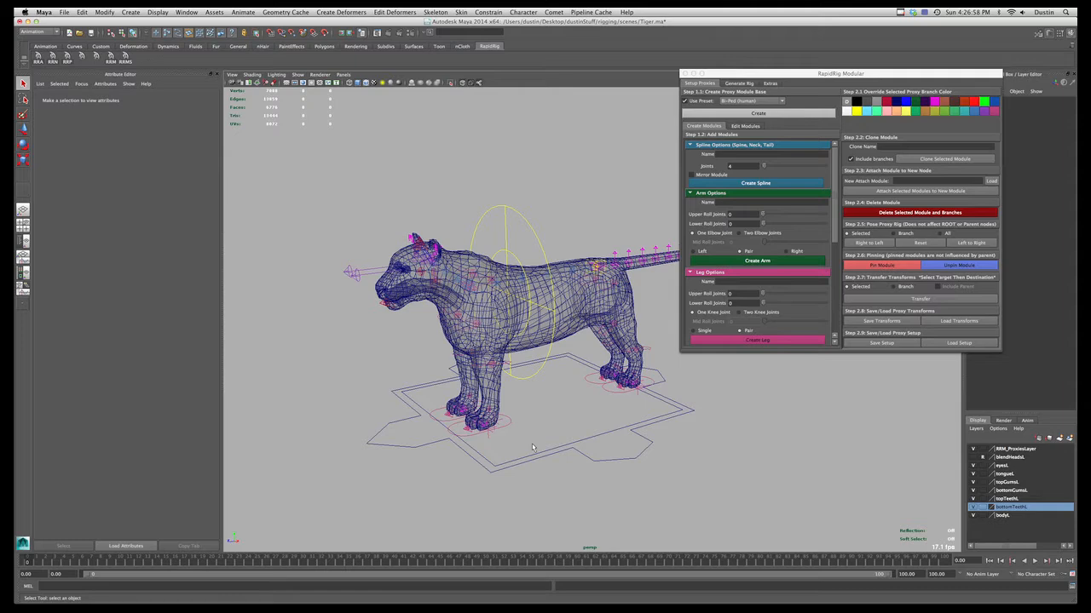
{"action": "mouse_move", "coordinate": [533, 447]}
{"action": "left_mouse_down", "text": "alt"}
{"action": "mouse_move", "coordinate": [577, 339]}
{"action": "mouse_move", "coordinate": [607, 338]}
{"action": "left_mouse_up", "text": "alt"}
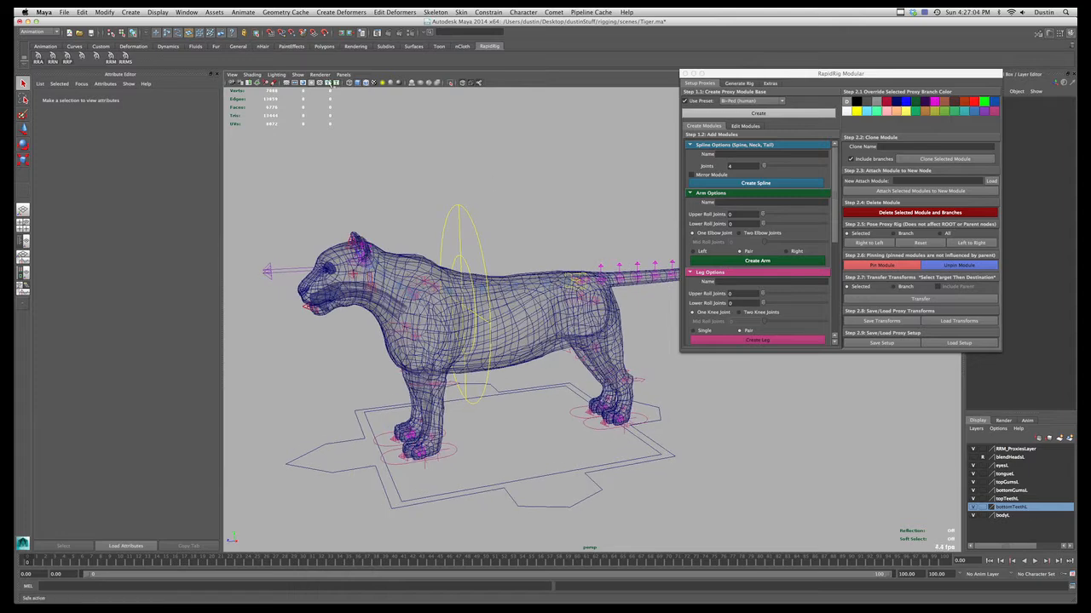
{"action": "left_click", "coordinate": [366, 83]}
{"action": "mouse_move", "coordinate": [503, 308]}
{"action": "left_mouse_down", "text": "alt"}
{"action": "mouse_move", "coordinate": [492, 310]}
{"action": "mouse_move", "coordinate": [519, 310]}
{"action": "left_mouse_up", "text": "alt"}
{"action": "left_click_drag", "start_coordinate": [593, 314], "coordinate": [546, 310], "text": "alt"}
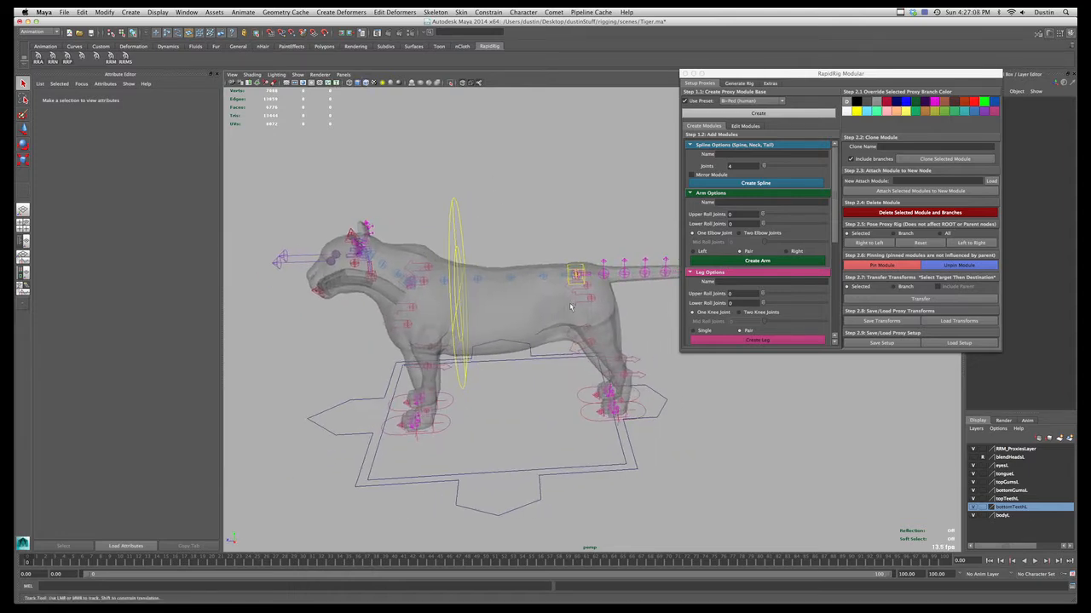
{"action": "left_click_drag", "start_coordinate": [330, 274], "coordinate": [424, 286], "text": "alt"}
{"action": "scroll", "coordinate": [424, 285], "scroll_direction": "up", "scroll_amount": 2}
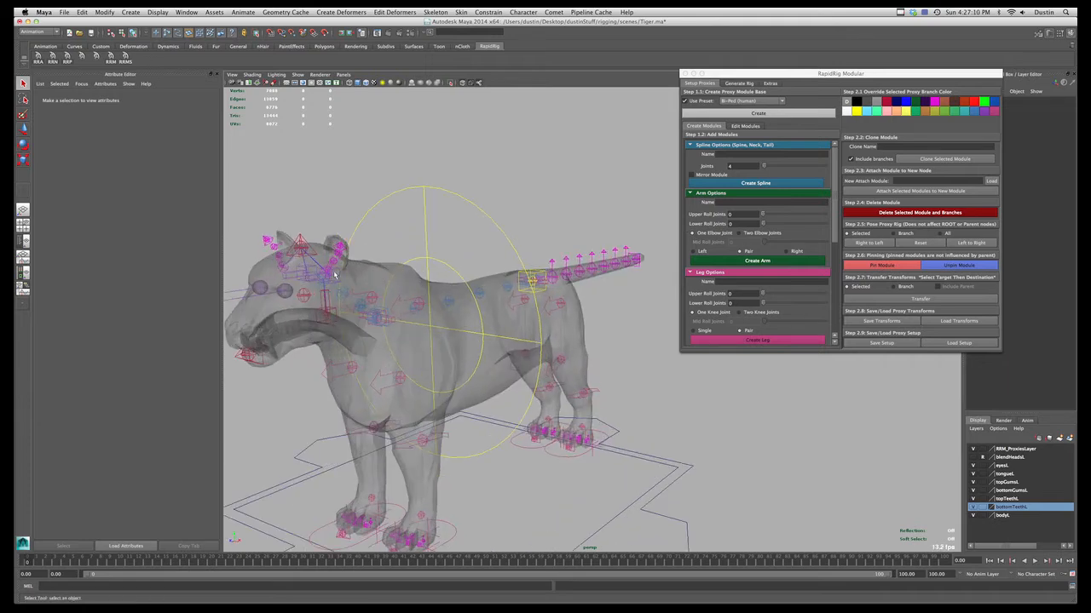
{"action": "left_click_drag", "start_coordinate": [315, 266], "coordinate": [409, 284], "text": "alt"}
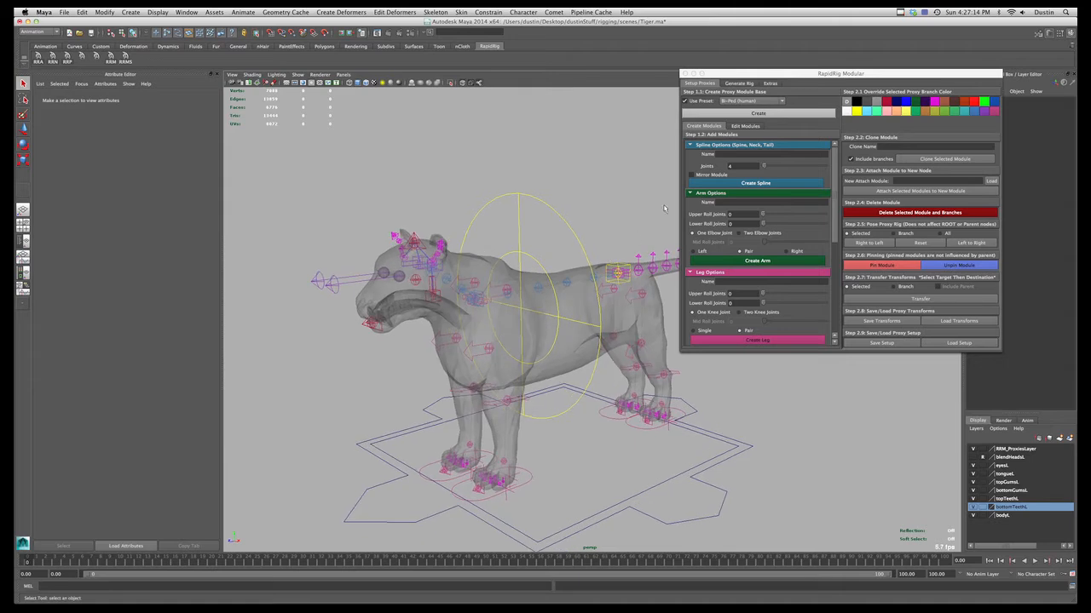
- Choose the Quadruped preset for the proxy module base and turn off Use Preset
{"action": "left_click", "coordinate": [750, 100]}
{"action": "left_click", "coordinate": [738, 113]}
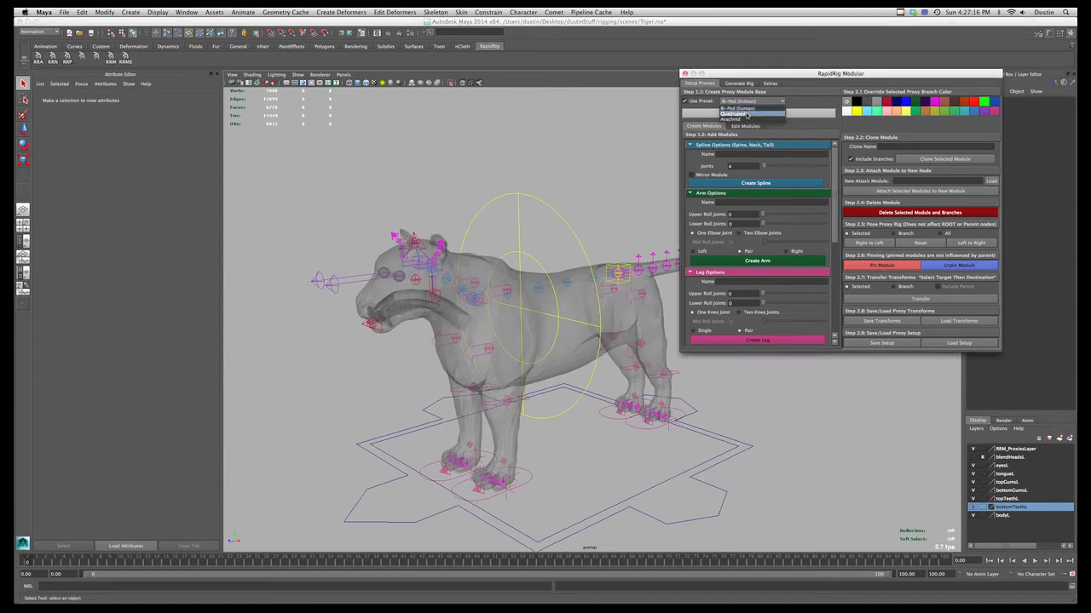
{"action": "left_click", "coordinate": [703, 104]}
{"action": "left_click_drag", "start_coordinate": [598, 236], "coordinate": [526, 197], "text": "alt"}
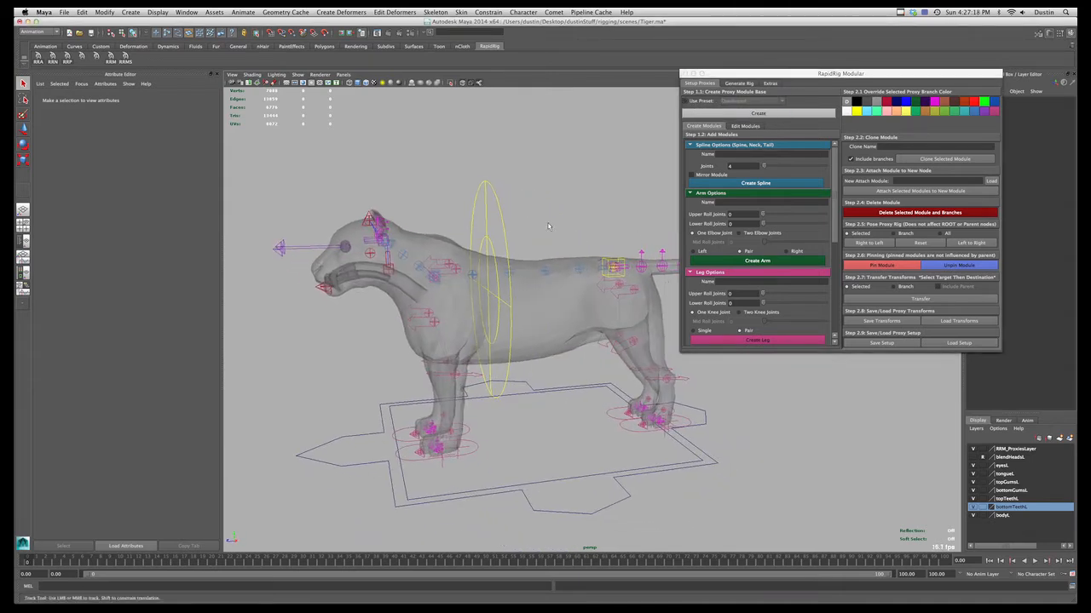
- Examine the placement of the proxies on the tiger's body, legs, paws and tail from several angles
{"action": "left_click", "coordinate": [503, 204]}
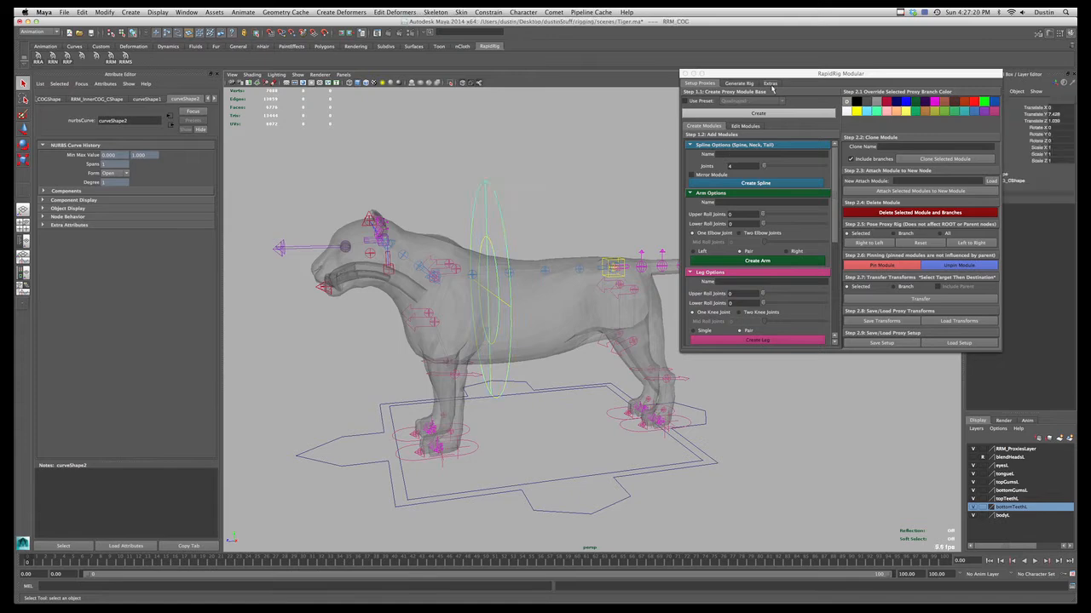
{"action": "left_click_drag", "start_coordinate": [780, 75], "coordinate": [860, 197]}
{"action": "left_click", "coordinate": [558, 184]}
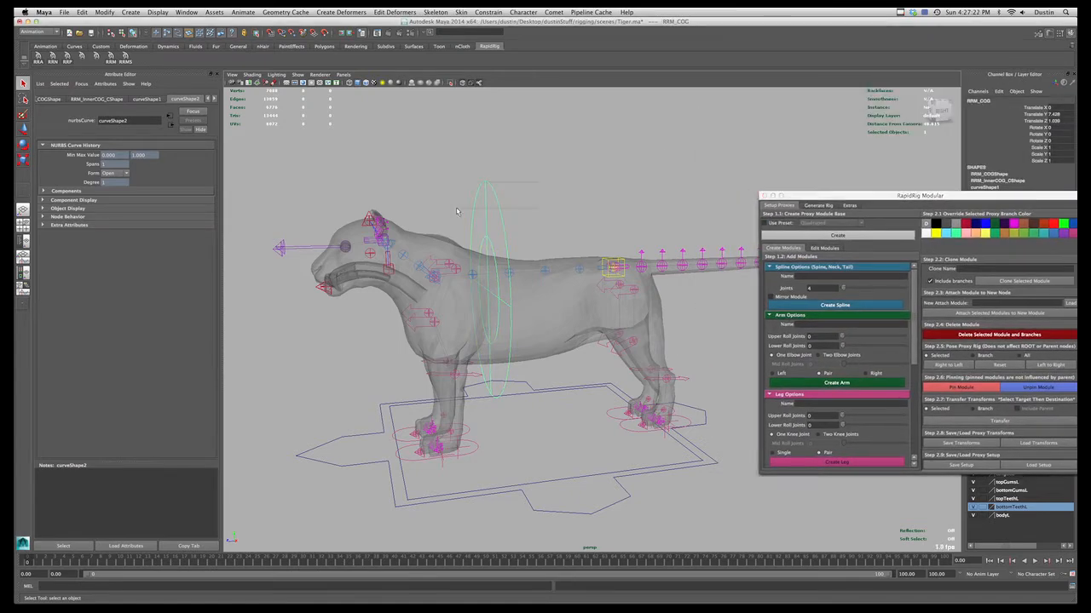
{"action": "middle_click_drag", "start_coordinate": [501, 223], "coordinate": [468, 203], "text": "alt"}
{"action": "right_click_drag", "start_coordinate": [477, 383], "coordinate": [520, 454], "text": "alt"}
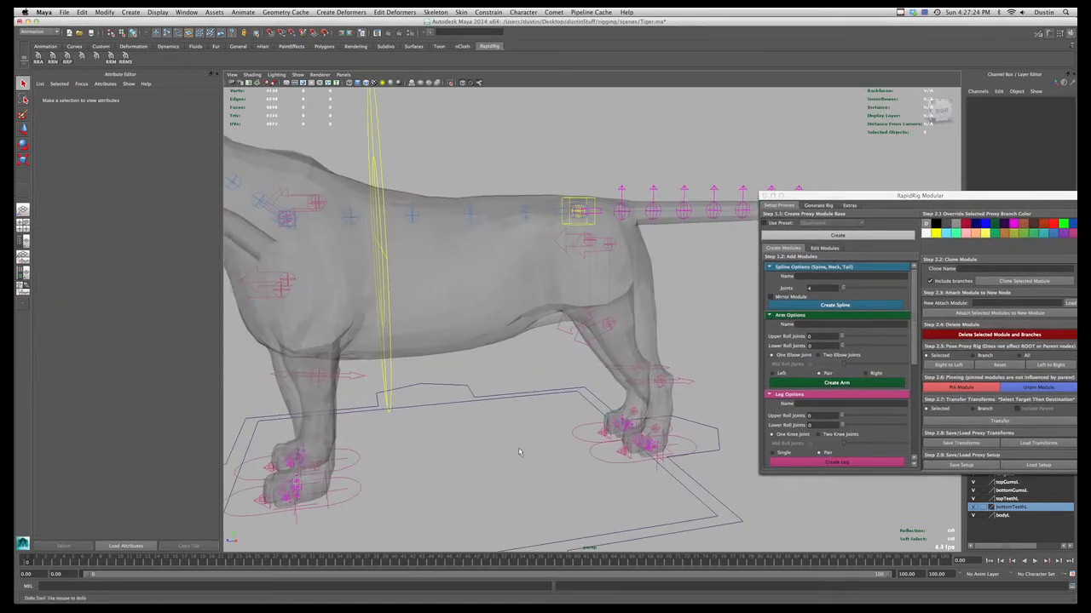
{"action": "middle_click_drag", "start_coordinate": [281, 485], "coordinate": [366, 435], "text": "alt"}
{"action": "left_click_drag", "start_coordinate": [341, 434], "coordinate": [402, 460], "text": "alt"}
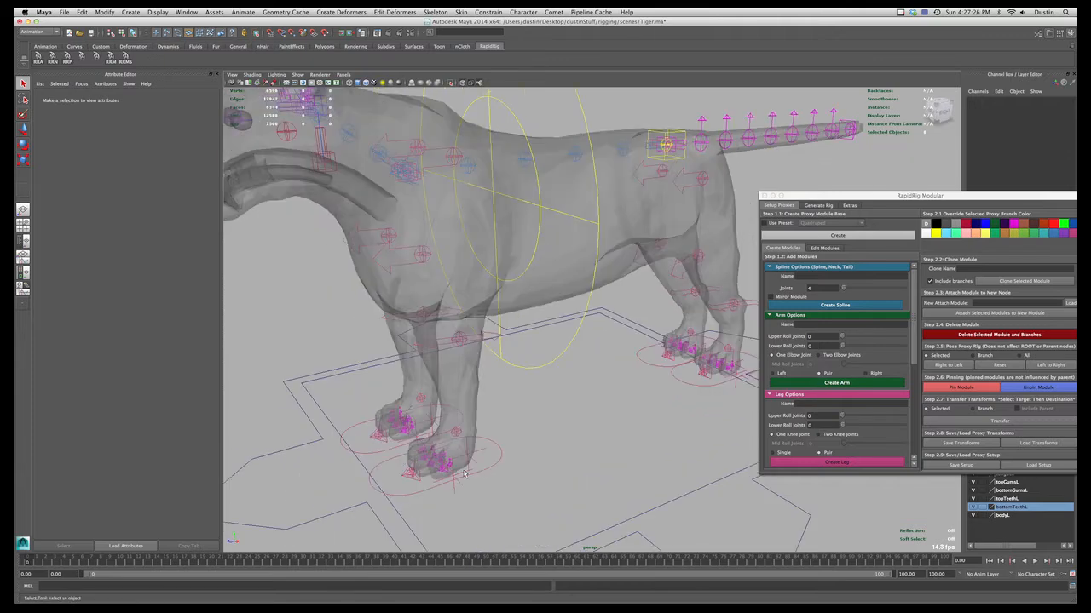
{"action": "right_click_drag", "start_coordinate": [518, 445], "coordinate": [409, 426], "text": "alt"}
{"action": "left_click_drag", "start_coordinate": [521, 430], "coordinate": [496, 431], "text": "alt"}
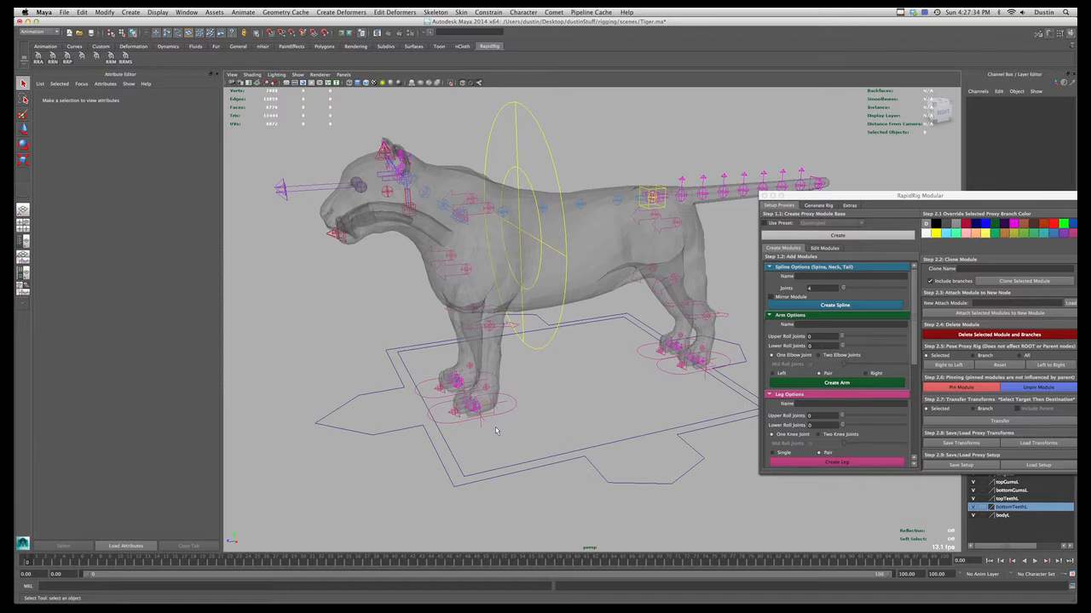
{"action": "left_click_drag", "start_coordinate": [822, 196], "coordinate": [833, 126]}
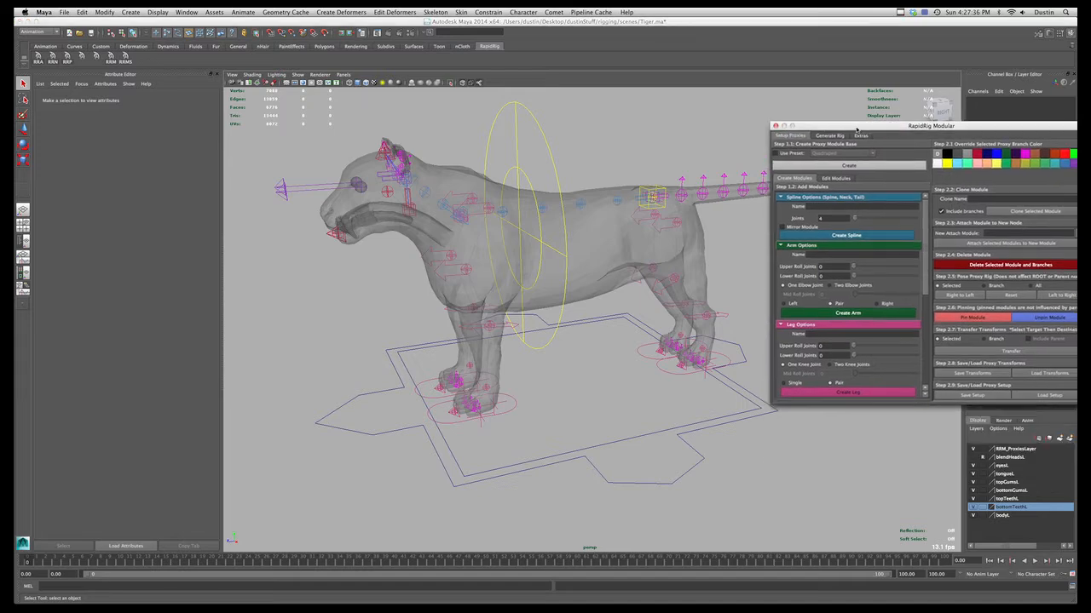
{"action": "left_click_drag", "start_coordinate": [651, 271], "coordinate": [608, 287], "text": "alt"}
- Name the character TigerRig in the rig generation settings
{"action": "left_click", "coordinate": [829, 136]}
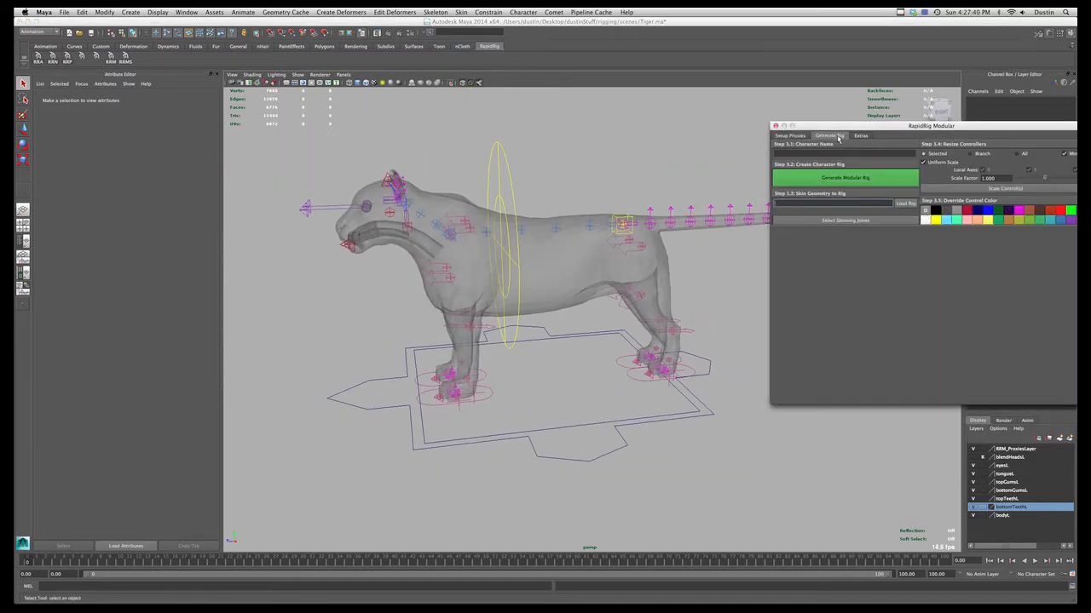
{"action": "left_click", "coordinate": [812, 154]}
{"action": "type", "text": "Tig"}
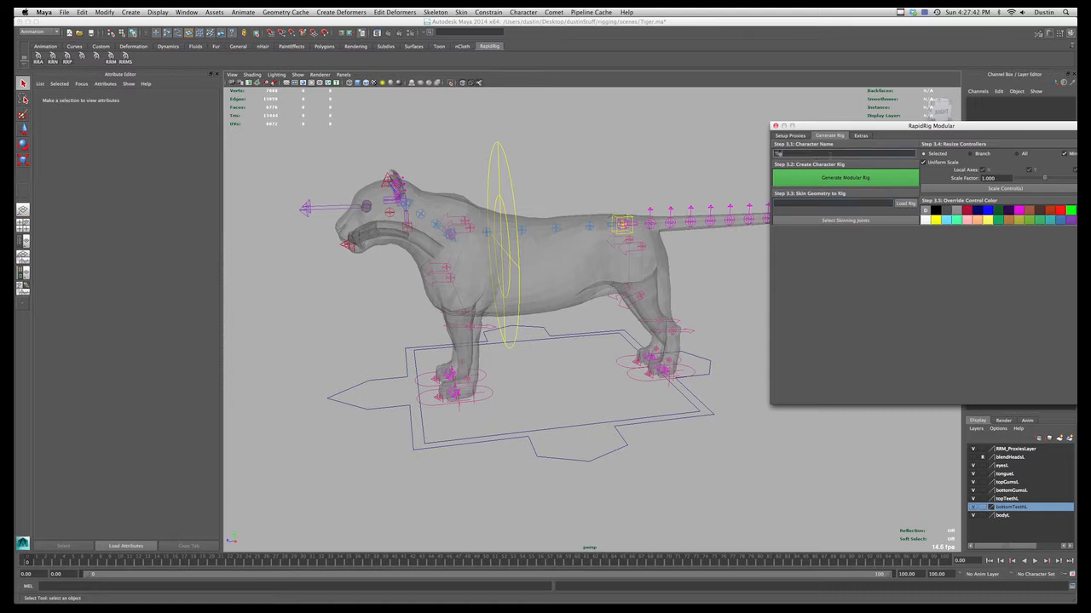
{"action": "type", "text": "erRig"}
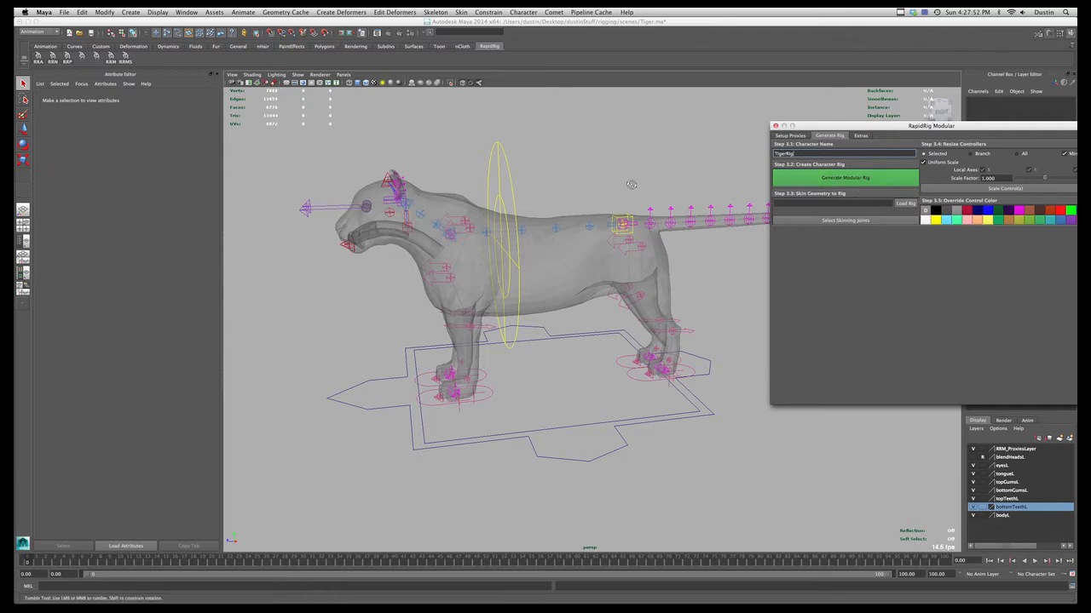
{"action": "left_click_drag", "start_coordinate": [632, 184], "coordinate": [644, 186], "text": "alt"}
- Generate the modular rig and decline the single hierarchy joint set
{"action": "left_click", "coordinate": [869, 183]}
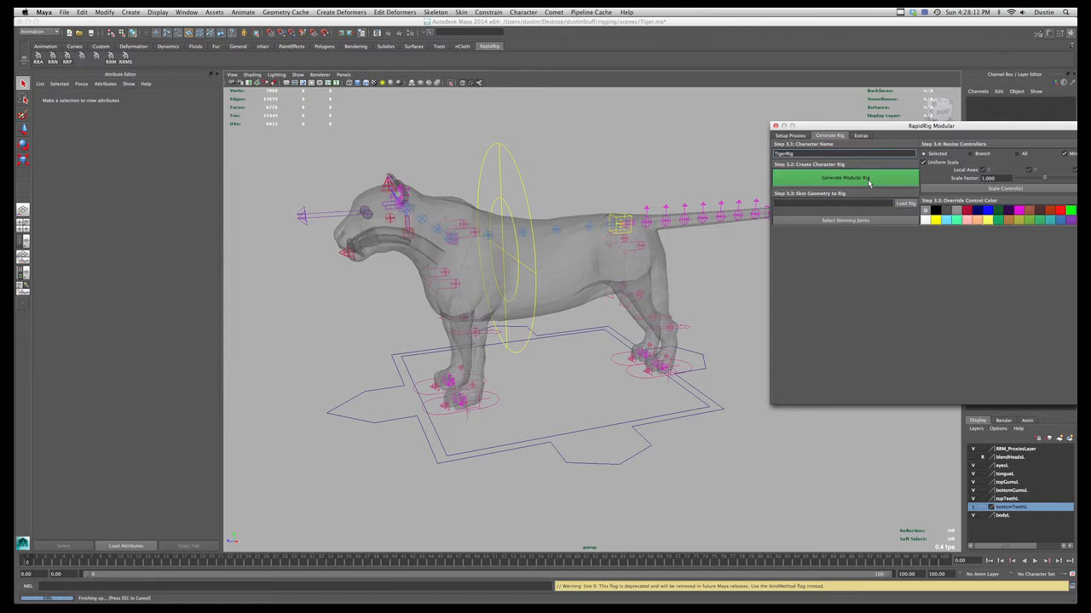
{"action": "left_click", "coordinate": [869, 179]}
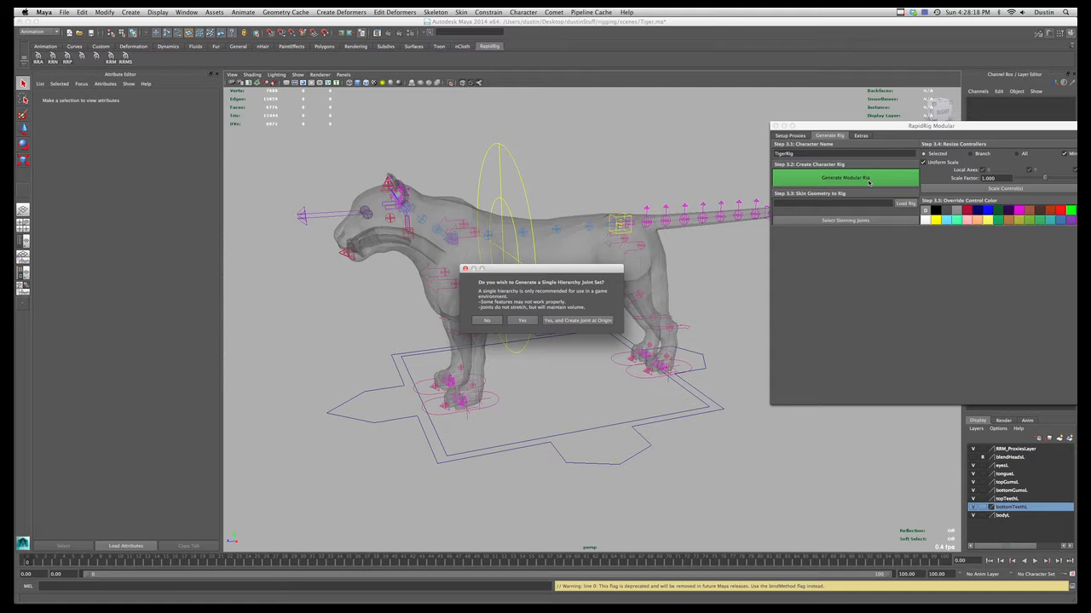
{"action": "left_click_drag", "start_coordinate": [550, 271], "coordinate": [599, 158]}
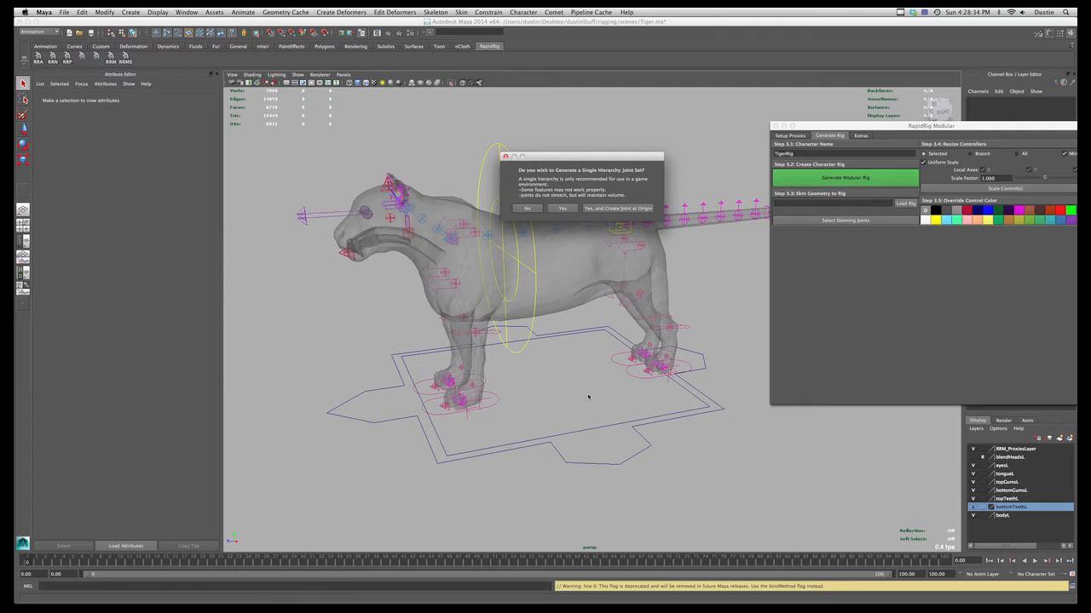
{"action": "left_click_drag", "start_coordinate": [582, 161], "coordinate": [597, 143]}
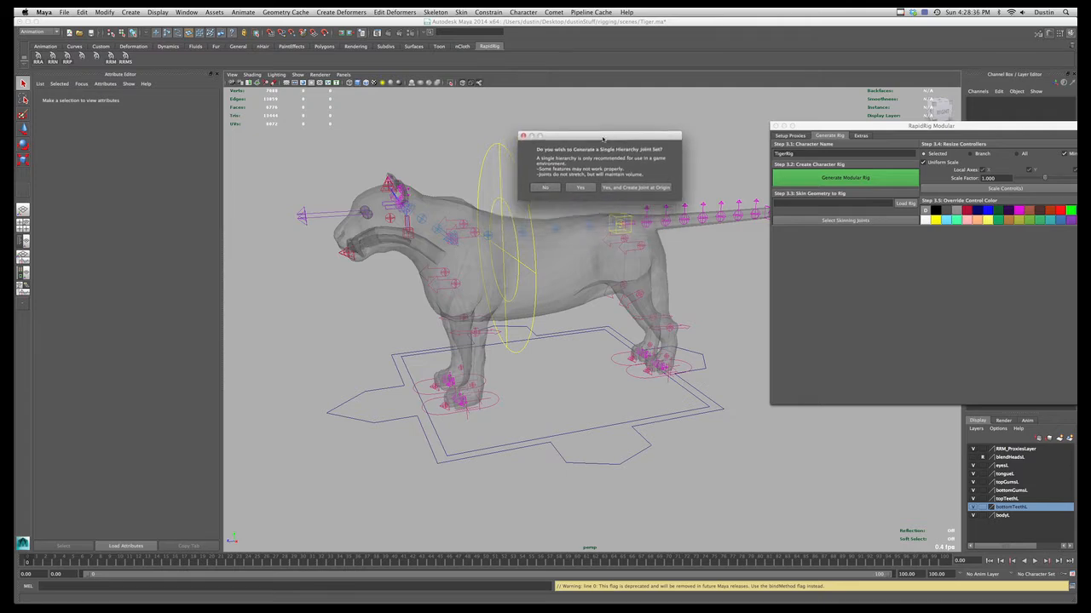
{"action": "left_click", "coordinate": [545, 189]}
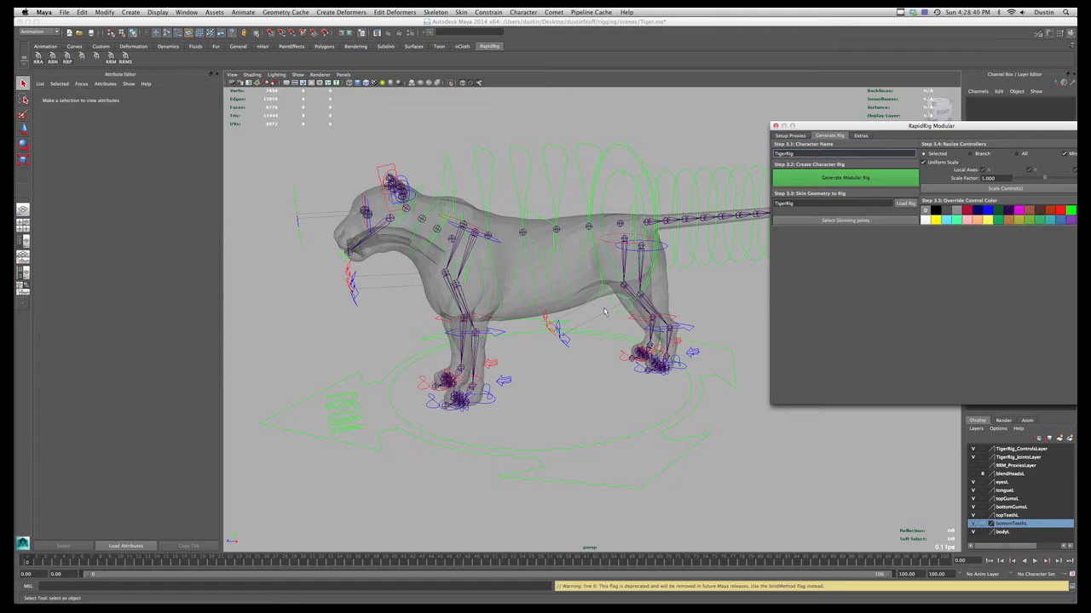
- Examine the generated joints and controls around the tiger, including the row of tail controls
{"action": "right_click_drag", "start_coordinate": [588, 303], "coordinate": [487, 290], "text": "alt"}
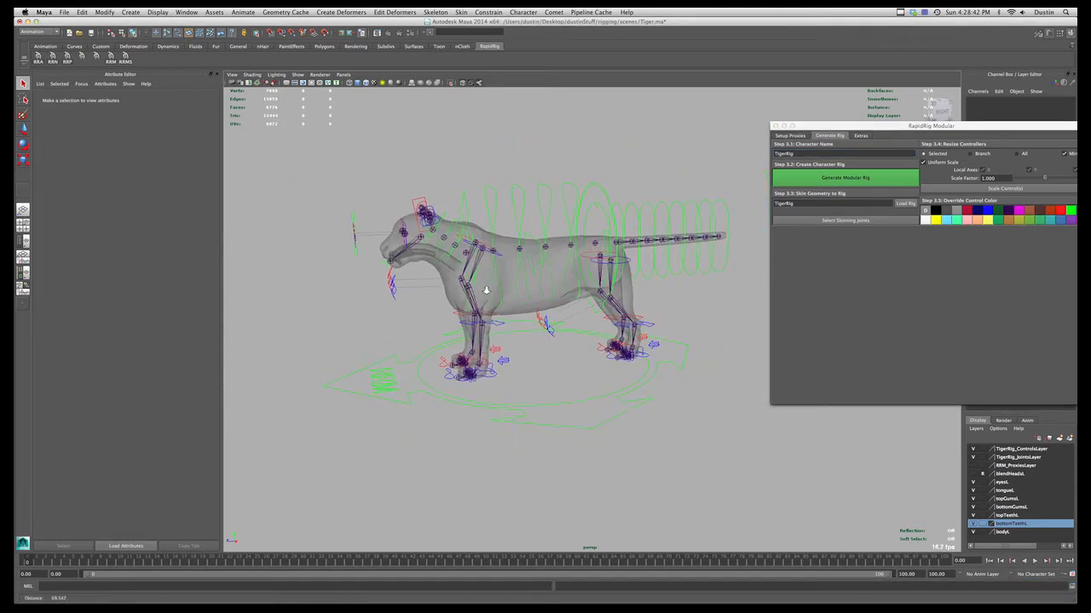
{"action": "left_click_drag", "start_coordinate": [487, 291], "coordinate": [503, 295], "text": "alt"}
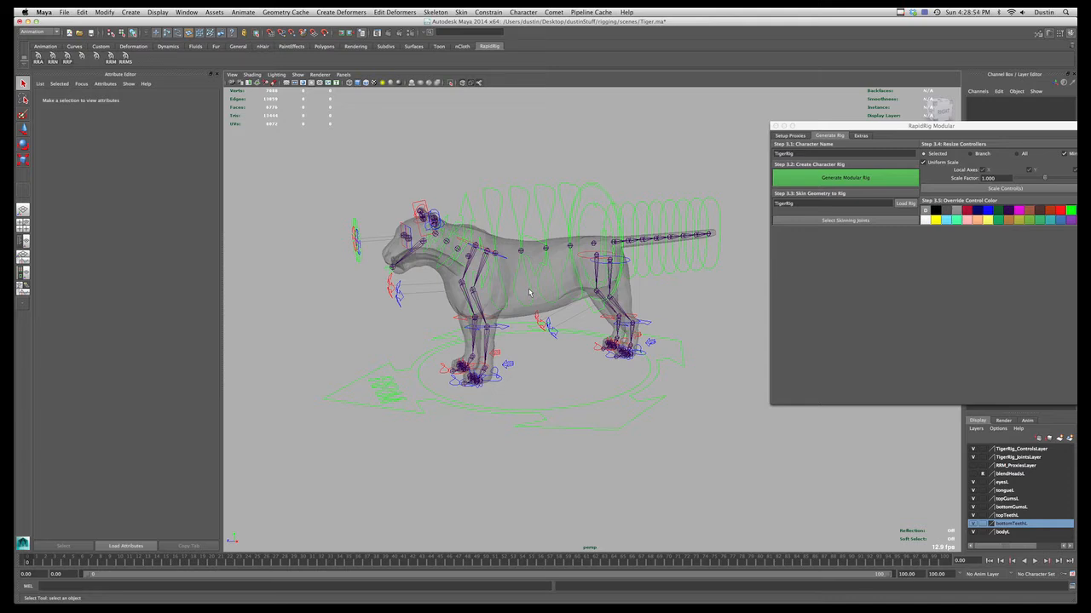
{"action": "left_click_drag", "start_coordinate": [528, 293], "coordinate": [606, 267], "text": "alt"}
{"action": "right_click_drag", "start_coordinate": [607, 267], "coordinate": [646, 265], "text": "alt"}
{"action": "middle_click_drag", "start_coordinate": [646, 265], "coordinate": [601, 270], "text": "alt"}
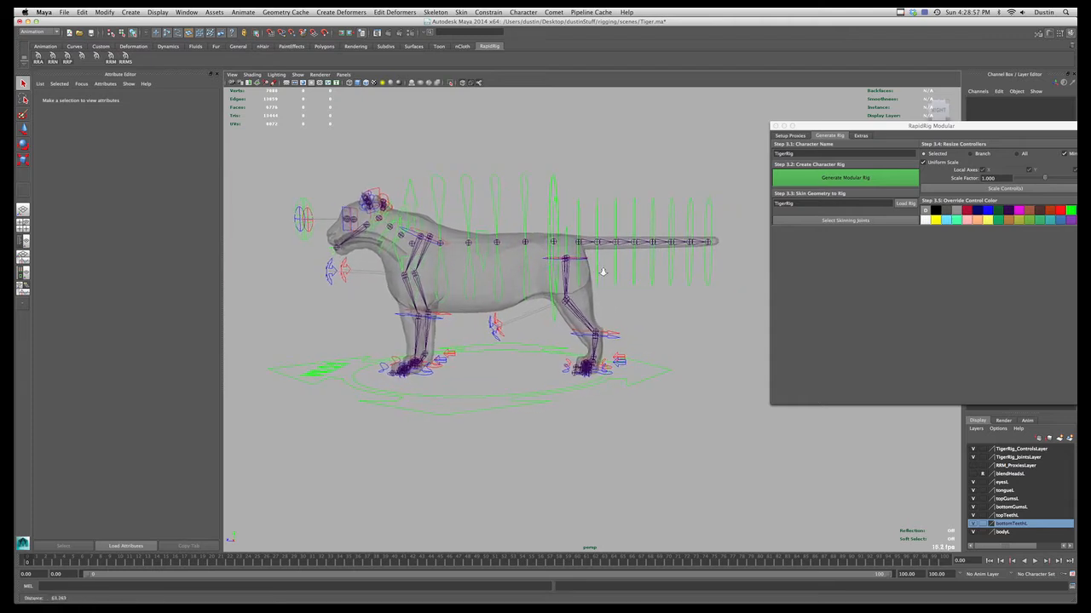
{"action": "left_click", "coordinate": [576, 223]}
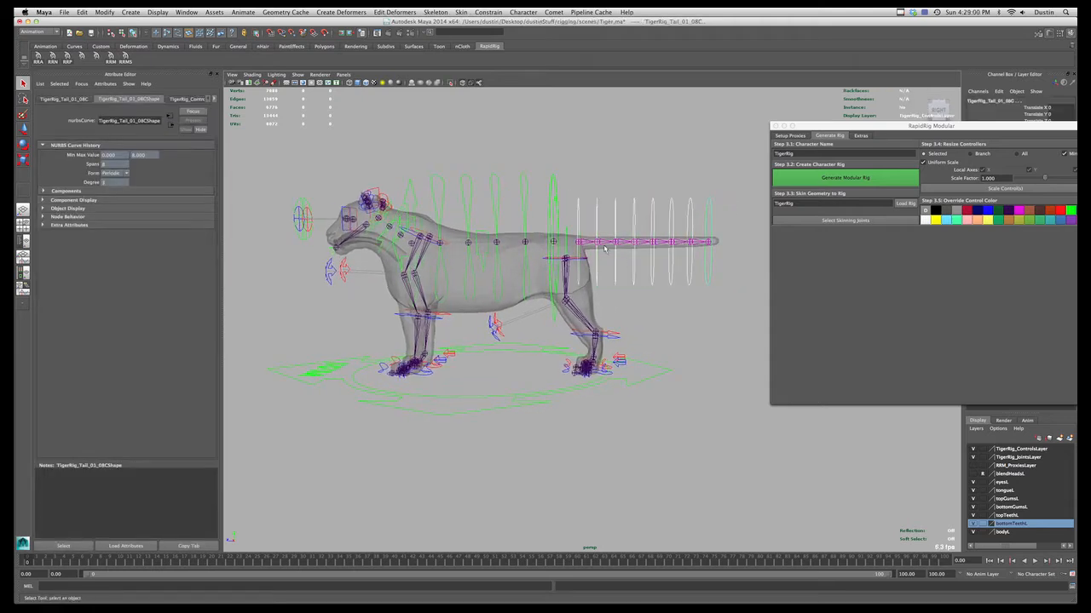
{"action": "left_click_drag", "start_coordinate": [605, 251], "coordinate": [564, 267], "text": "alt"}
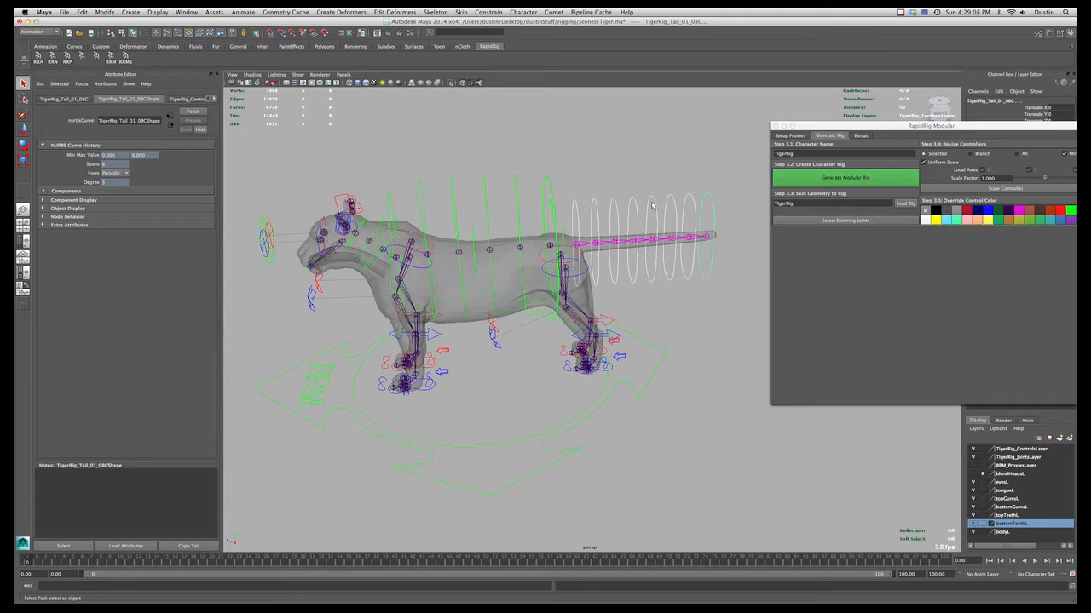
{"action": "left_click_drag", "start_coordinate": [828, 130], "coordinate": [811, 115]}
{"action": "left_click_drag", "start_coordinate": [569, 244], "coordinate": [544, 211], "text": "alt"}
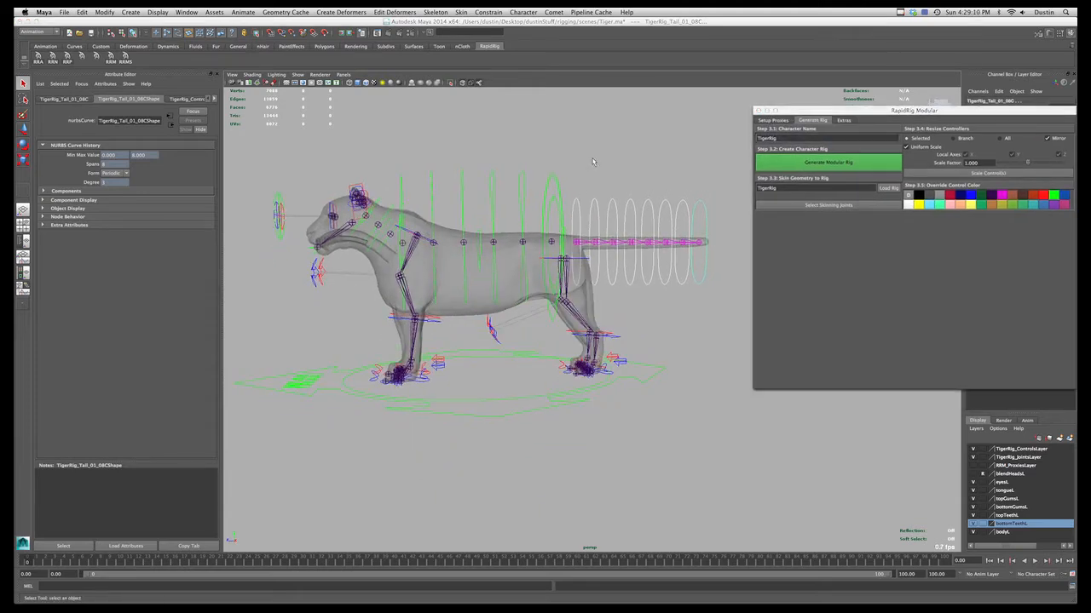
{"action": "left_click", "coordinate": [520, 168]}
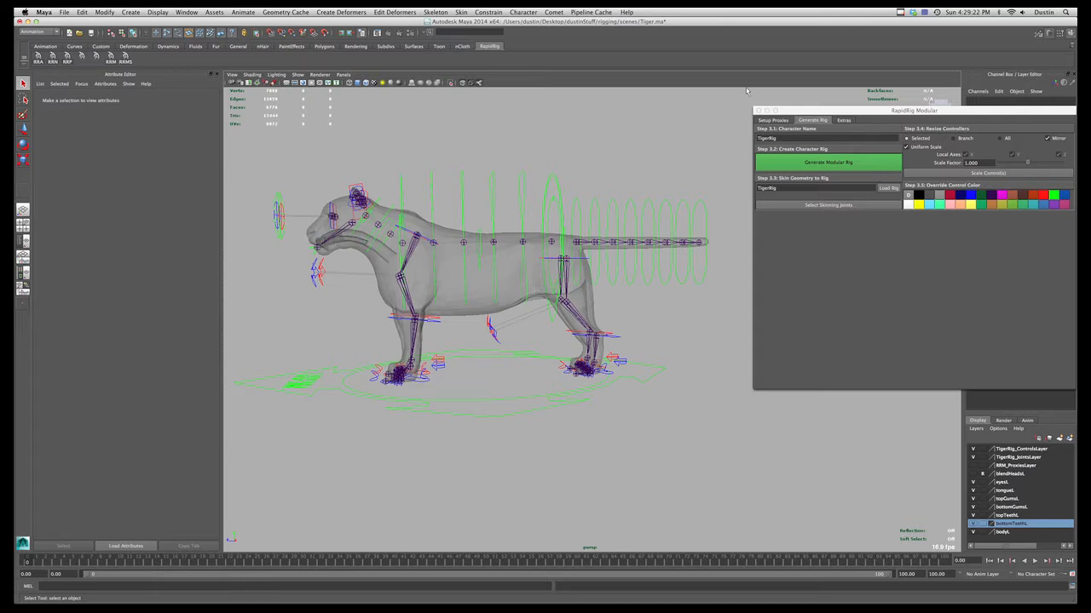
- Review the proxy and rig deletion options in the extras, returning to the rig generation settings
{"action": "left_click", "coordinate": [843, 120]}
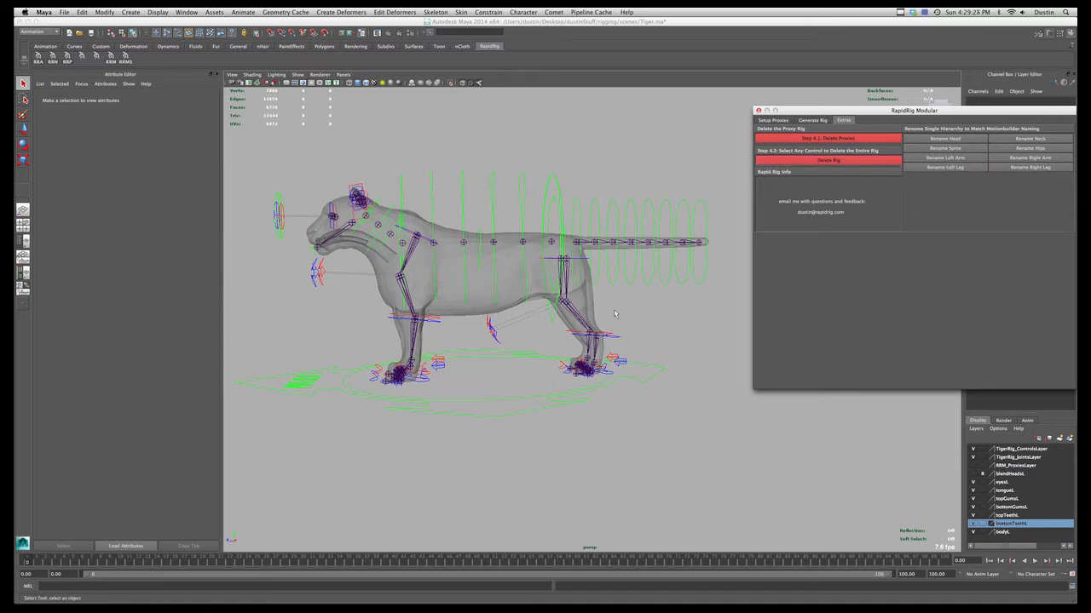
{"action": "left_click", "coordinate": [813, 121]}
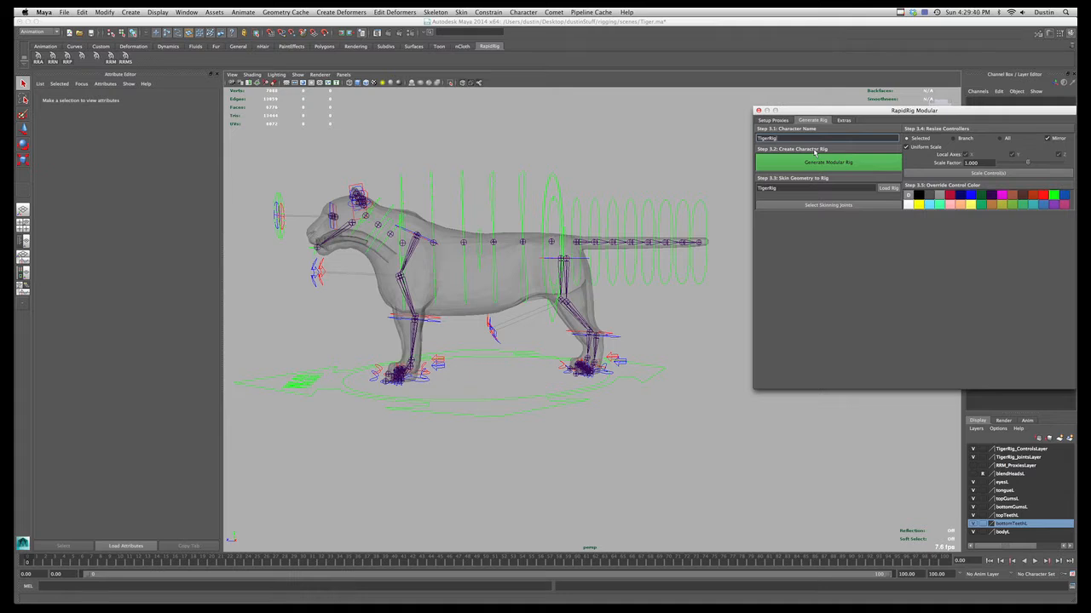
- Select all the controls along the tiger's tail
{"action": "left_click_drag", "start_coordinate": [507, 229], "coordinate": [539, 270], "text": "alt"}
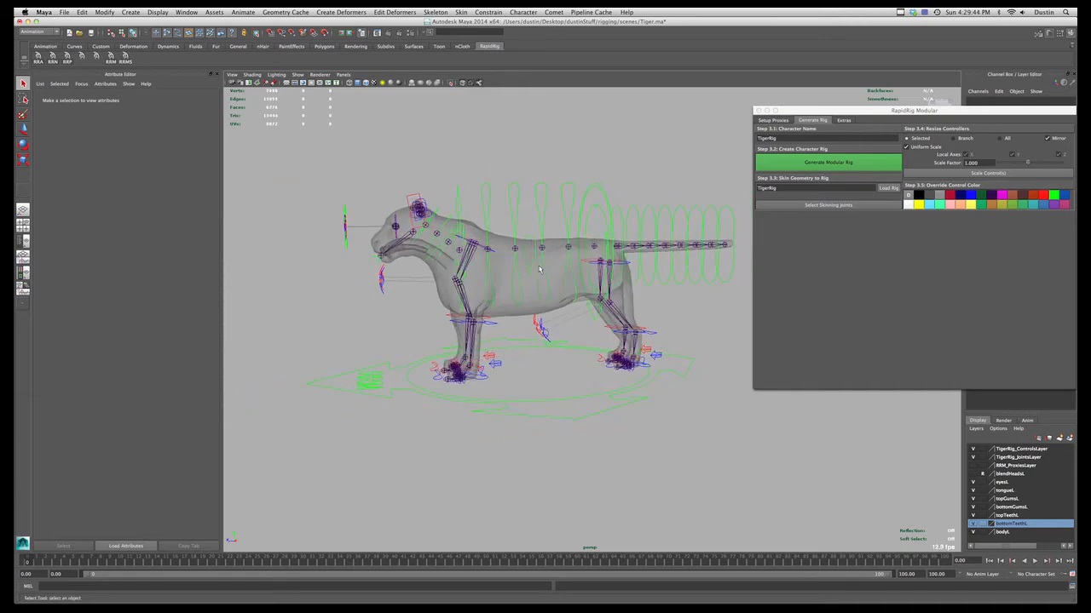
{"action": "middle_click_drag", "start_coordinate": [574, 251], "coordinate": [510, 253], "text": "alt"}
{"action": "left_click_drag", "start_coordinate": [687, 210], "coordinate": [714, 231], "text": "alt"}
{"action": "mouse_move", "coordinate": [588, 235]}
{"action": "left_mouse_down", "text": "alt"}
{"action": "mouse_move", "coordinate": [522, 248]}
{"action": "mouse_move", "coordinate": [604, 248]}
{"action": "left_mouse_up", "text": "alt"}
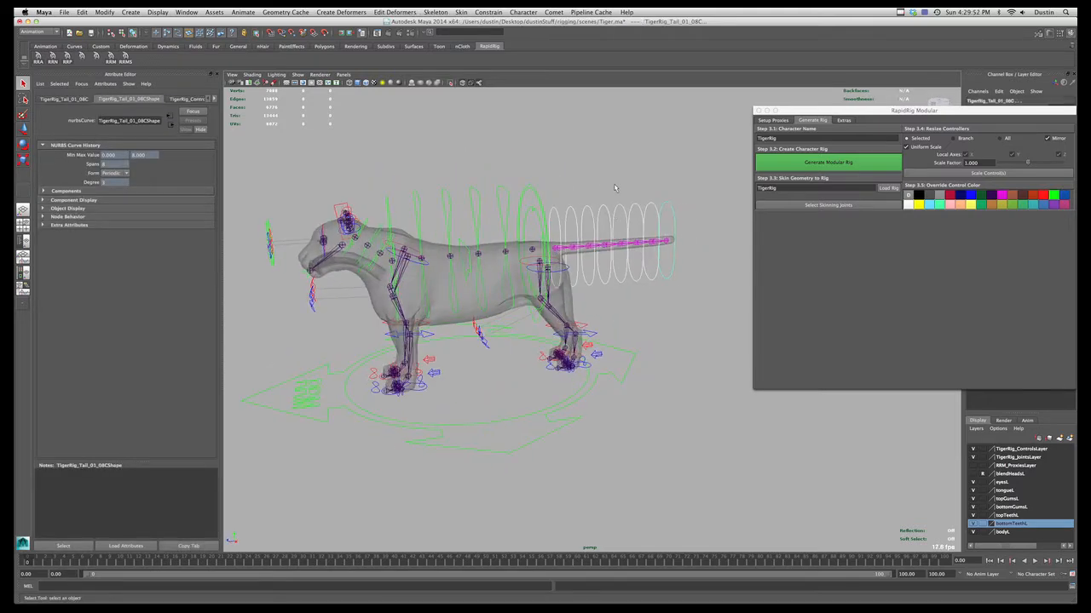
{"action": "right_click_drag", "start_coordinate": [578, 185], "coordinate": [626, 191], "text": "alt"}
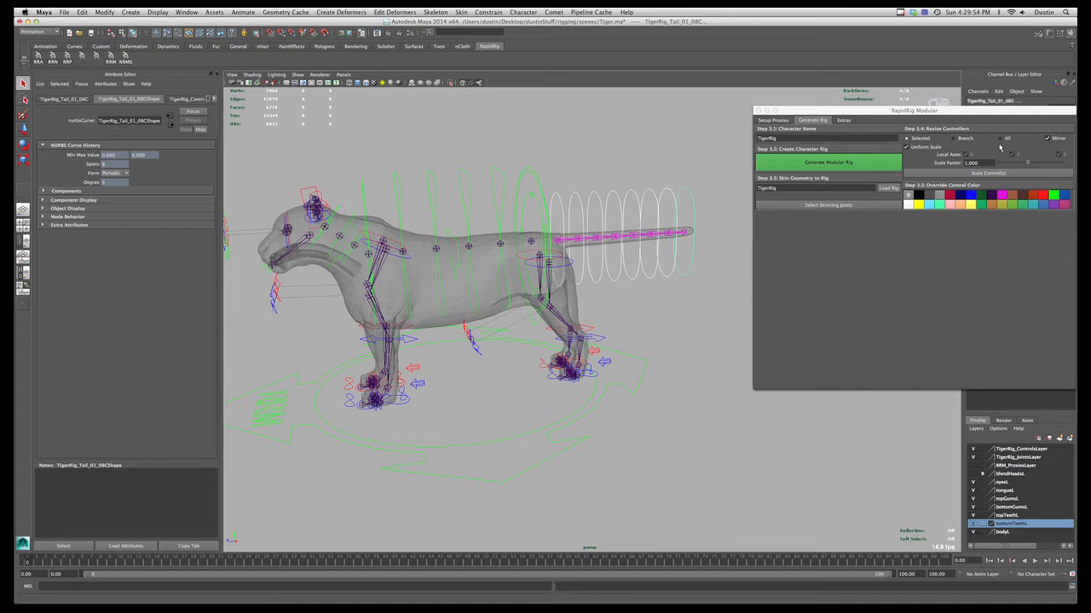
- Try the Branch and All scopes for resizing controllers and return to Selected
{"action": "left_click", "coordinate": [947, 139]}
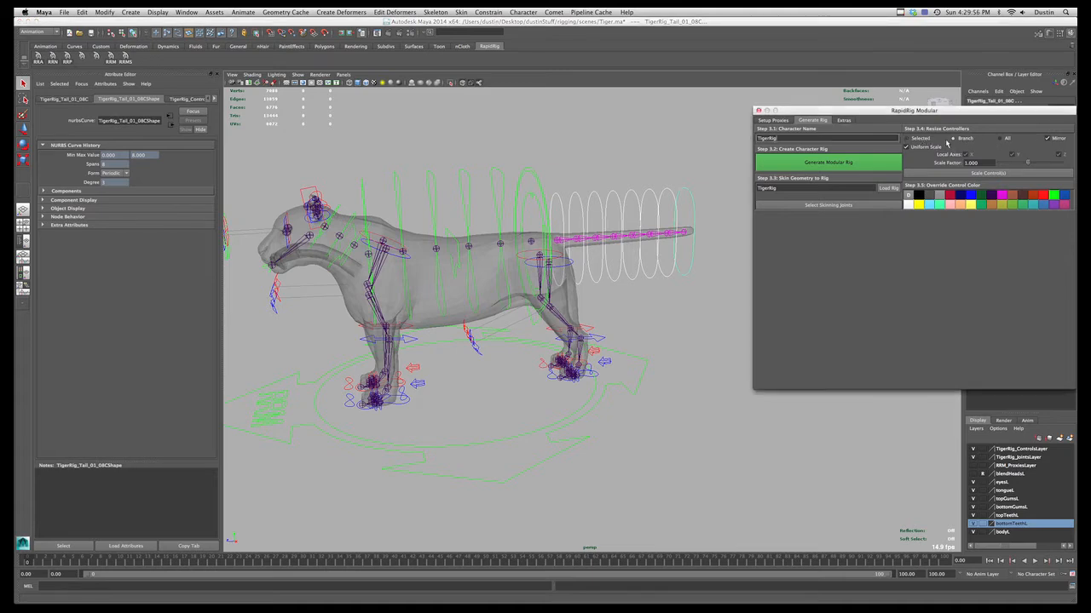
{"action": "left_click", "coordinate": [1007, 140]}
{"action": "left_click", "coordinate": [932, 140]}
- Examine the local axis orientation of the selected tail controls from several angles with the Scale and Move manipulators
{"action": "right_click_drag", "start_coordinate": [507, 233], "coordinate": [609, 260], "text": "alt"}
{"action": "left_click_drag", "start_coordinate": [609, 261], "coordinate": [643, 236], "text": "alt"}
{"action": "key", "text": "r"}
{"action": "left_click_drag", "start_coordinate": [698, 194], "coordinate": [699, 206]}
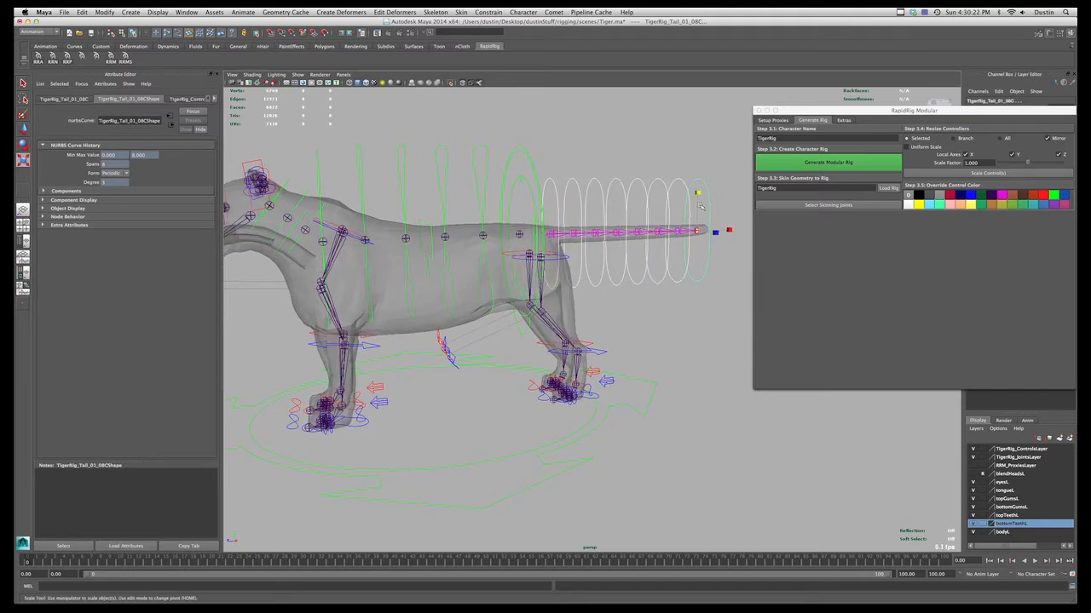
{"action": "left_click_drag", "start_coordinate": [693, 256], "coordinate": [695, 229], "text": "alt"}
{"action": "key", "text": "w"}
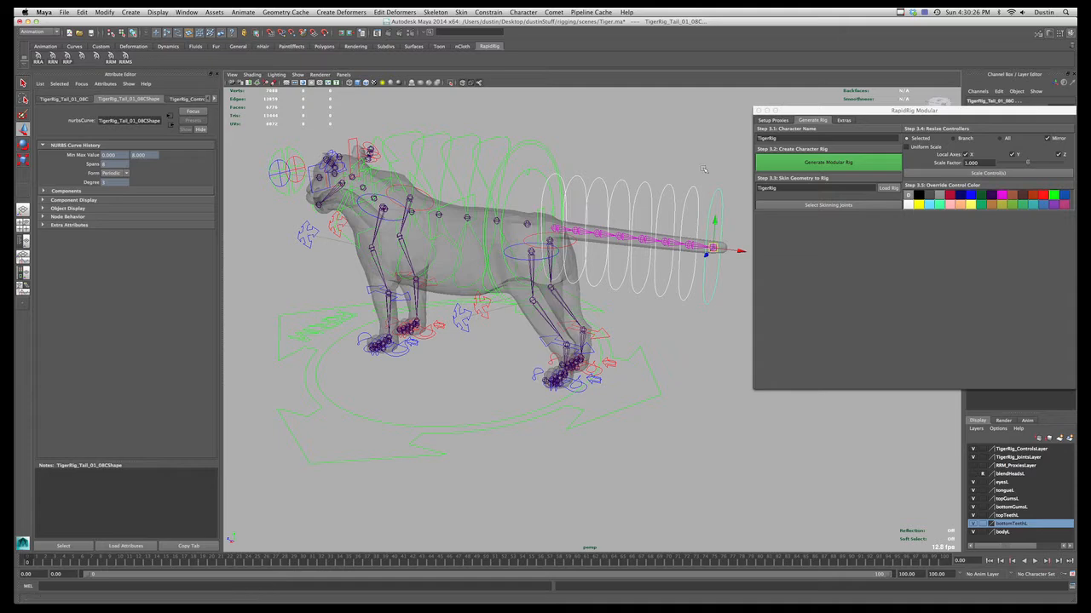
{"action": "left_click", "coordinate": [703, 168]}
{"action": "left_click", "coordinate": [688, 161]}
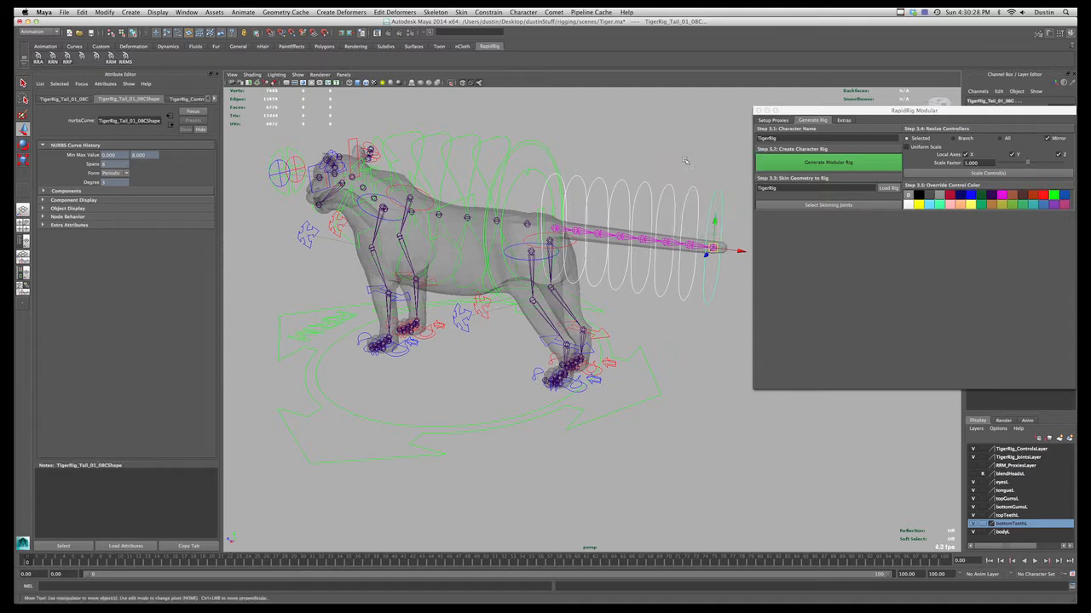
{"action": "left_click_drag", "start_coordinate": [708, 207], "coordinate": [673, 221], "text": "alt"}
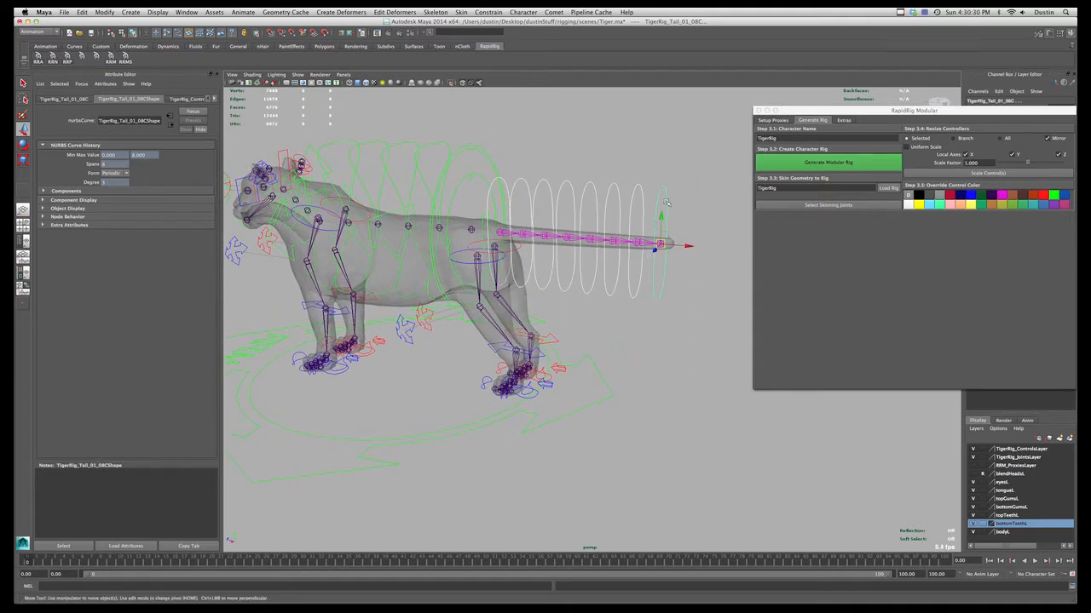
{"action": "left_click_drag", "start_coordinate": [573, 244], "coordinate": [700, 221], "text": "alt"}
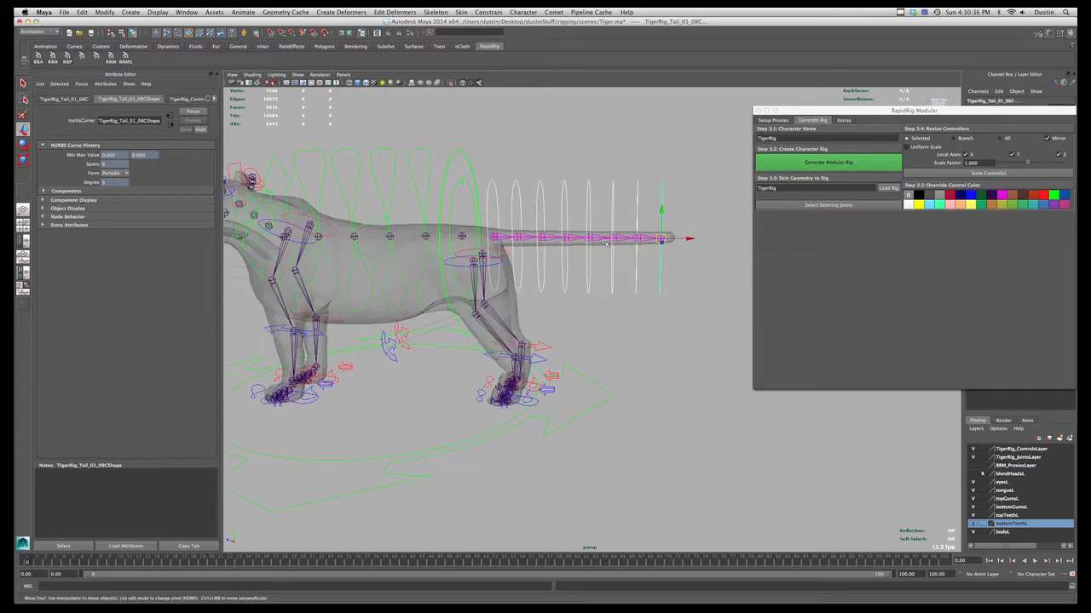
{"action": "left_click_drag", "start_coordinate": [656, 356], "coordinate": [494, 406], "text": "alt"}
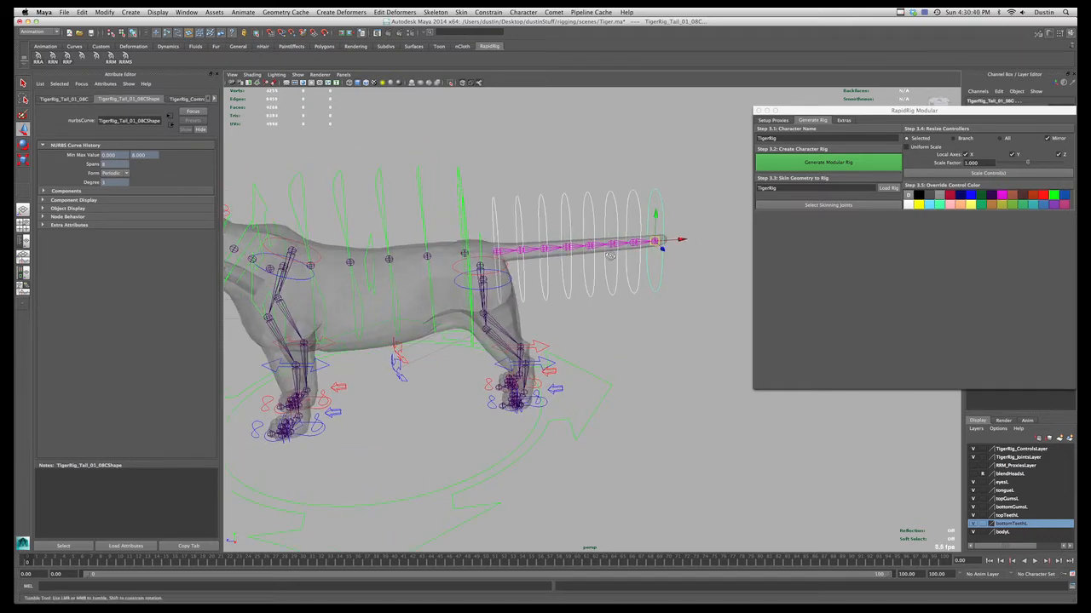
{"action": "left_click_drag", "start_coordinate": [587, 351], "coordinate": [605, 252], "text": "alt"}
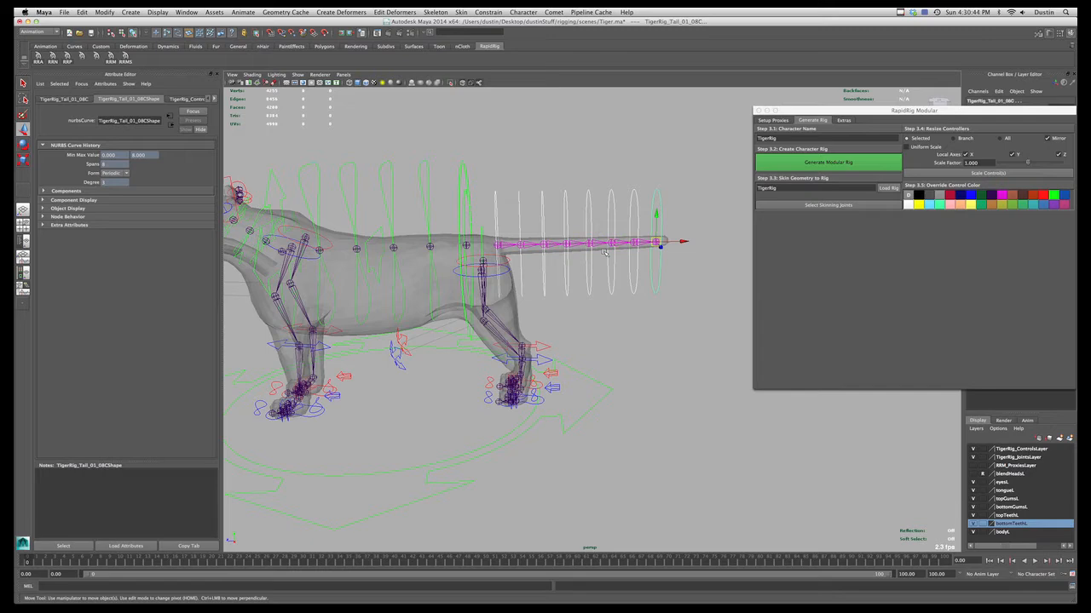
- Resize the selected tail controls along the local Y axis only, with a scale factor of 0.5
{"action": "left_click", "coordinate": [985, 172]}
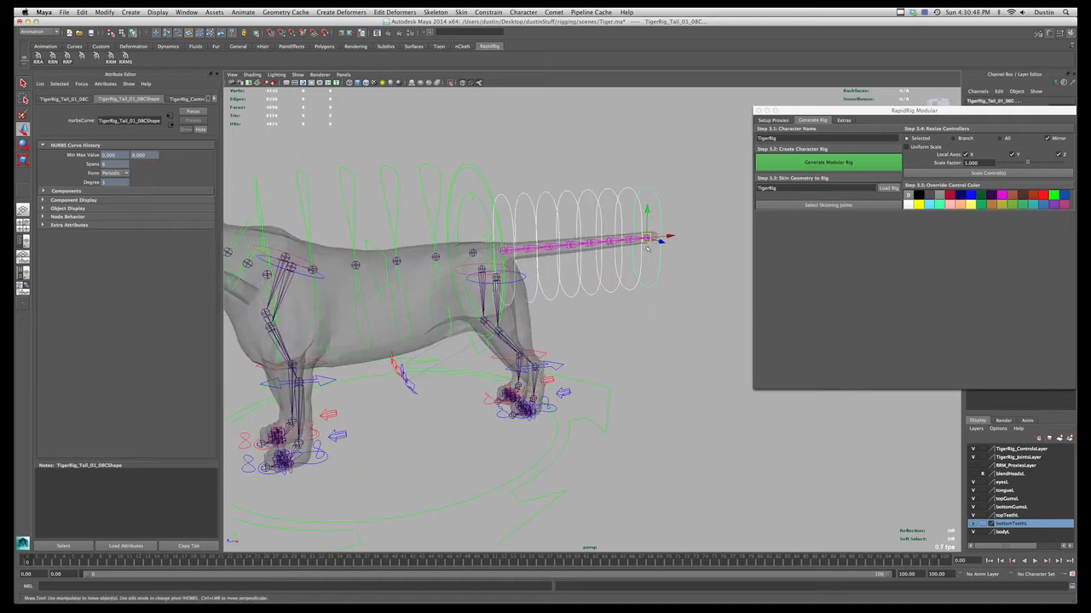
{"action": "left_click", "coordinate": [1059, 156]}
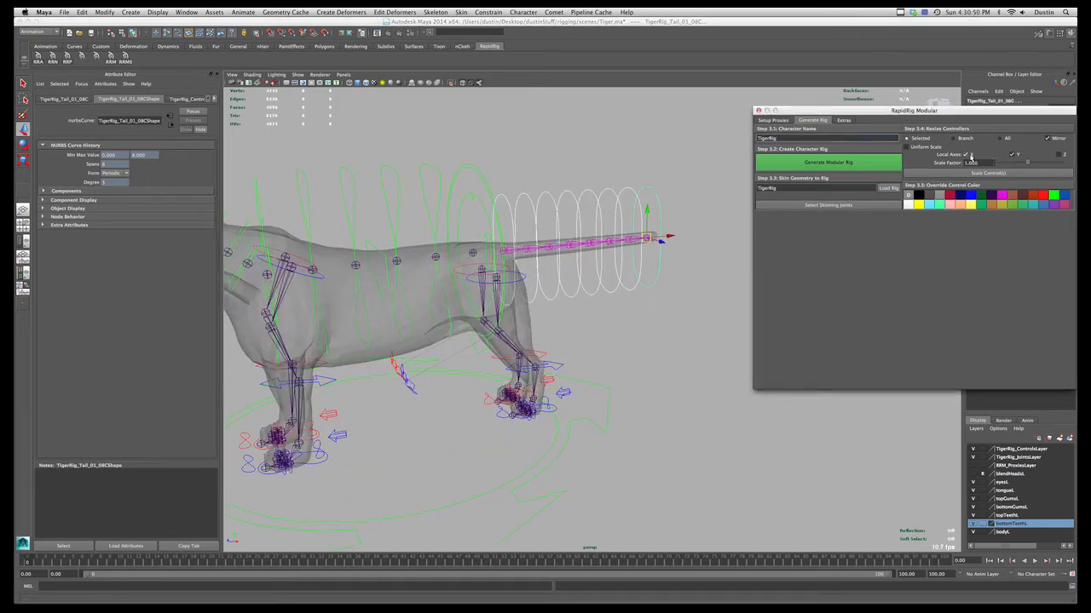
{"action": "left_click_drag", "start_coordinate": [982, 162], "coordinate": [928, 160]}
{"action": "type", "text": ".5"}
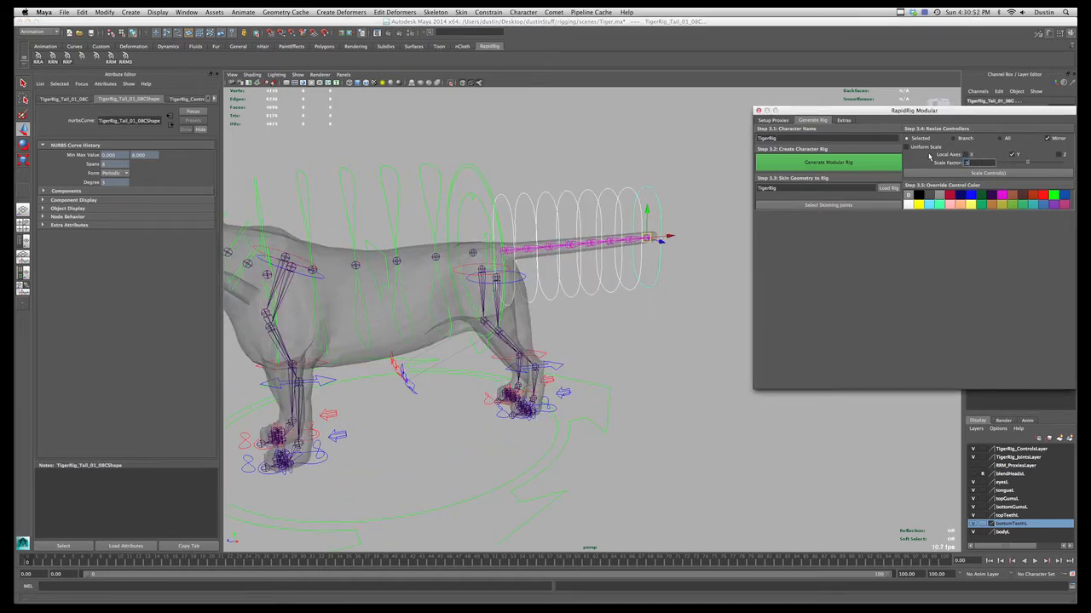
{"action": "left_click_drag", "start_coordinate": [708, 247], "coordinate": [654, 239], "text": "alt"}
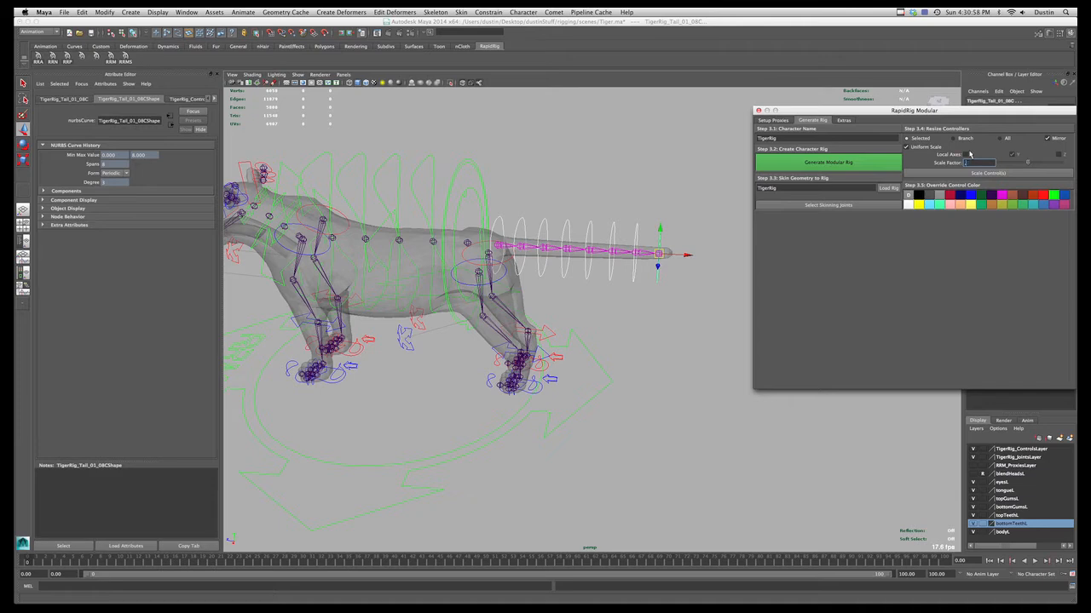
- Scale the tail controls uniformly by a factor of 0.75
{"action": "left_click_drag", "start_coordinate": [988, 111], "coordinate": [917, 55]}
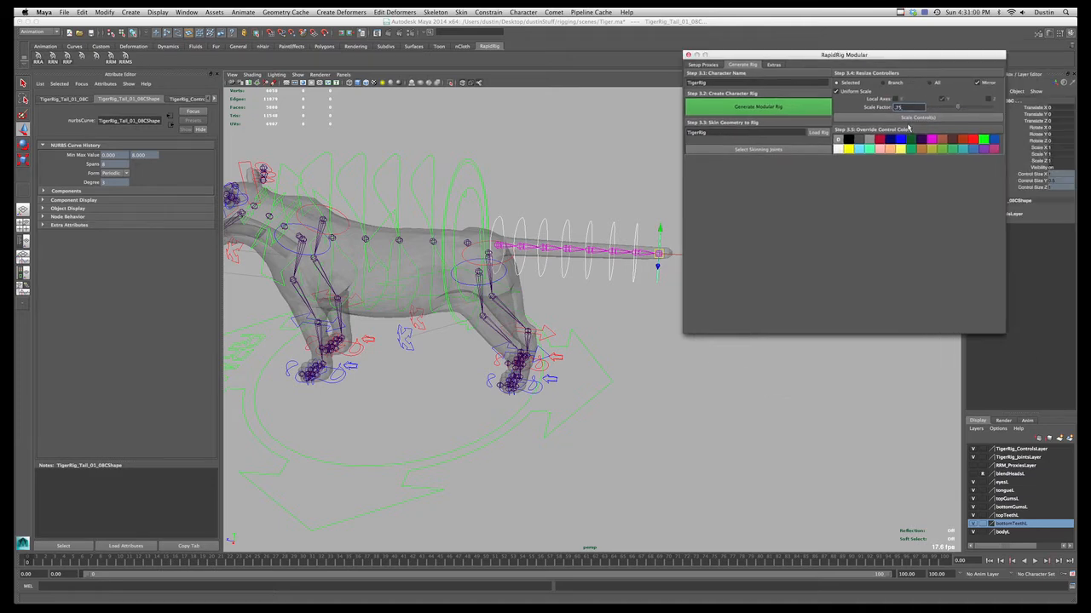
{"action": "left_click_drag", "start_coordinate": [627, 330], "coordinate": [538, 208], "text": "alt"}
{"action": "middle_click_drag", "start_coordinate": [533, 202], "coordinate": [542, 202], "text": "alt"}
- Select the four FK controls along the tiger's spine and scale them uniformly by a factor of 0.5
{"action": "left_click_drag", "start_coordinate": [542, 203], "coordinate": [437, 240], "text": "alt"}
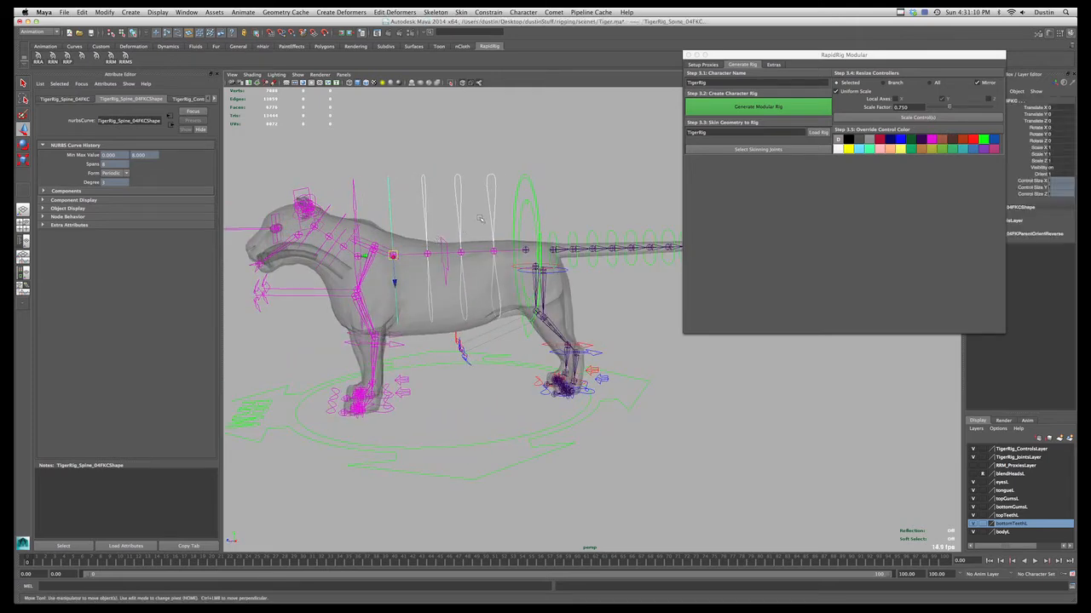
{"action": "left_click_drag", "start_coordinate": [911, 107], "coordinate": [845, 103]}
{"action": "type", "text": ".5"}
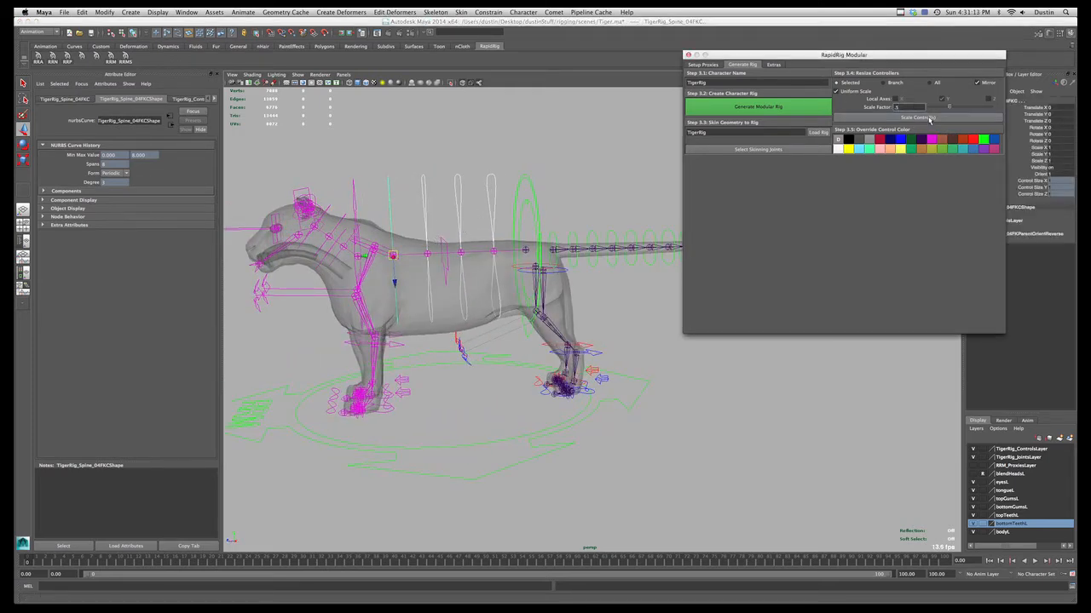
{"action": "left_click", "coordinate": [925, 117]}
{"action": "left_click_drag", "start_coordinate": [261, 351], "coordinate": [449, 314], "text": "alt"}
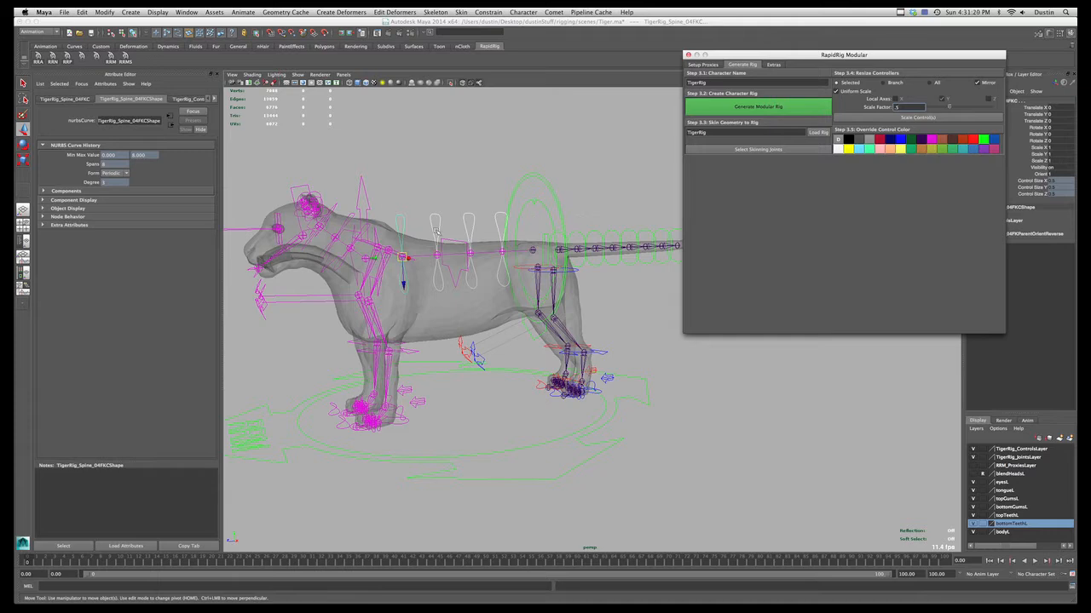
{"action": "left_click_drag", "start_coordinate": [435, 230], "coordinate": [425, 229], "text": "alt"}
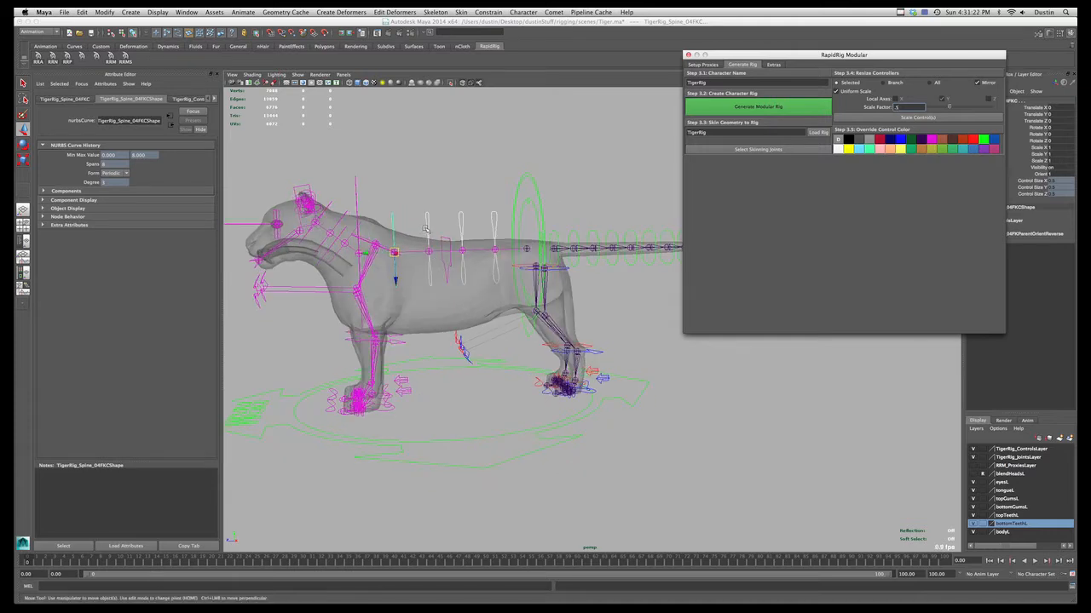
{"action": "left_click_drag", "start_coordinate": [415, 213], "coordinate": [458, 188], "text": "alt"}
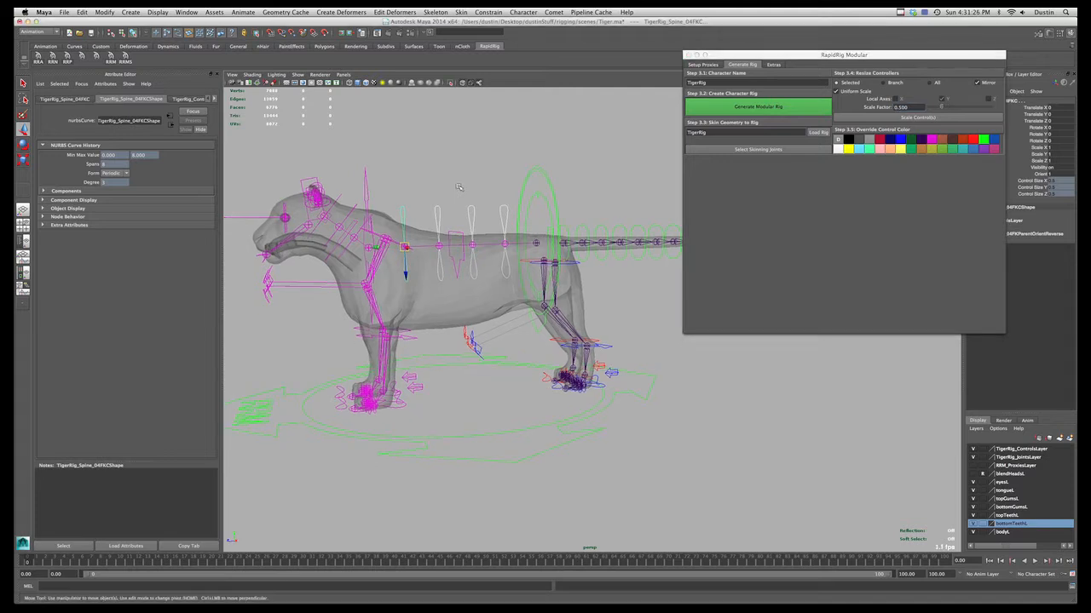
- Try moving the control vertices of the spine controls downward, undo the change and return to object selection
{"action": "key", "text": "F9"}
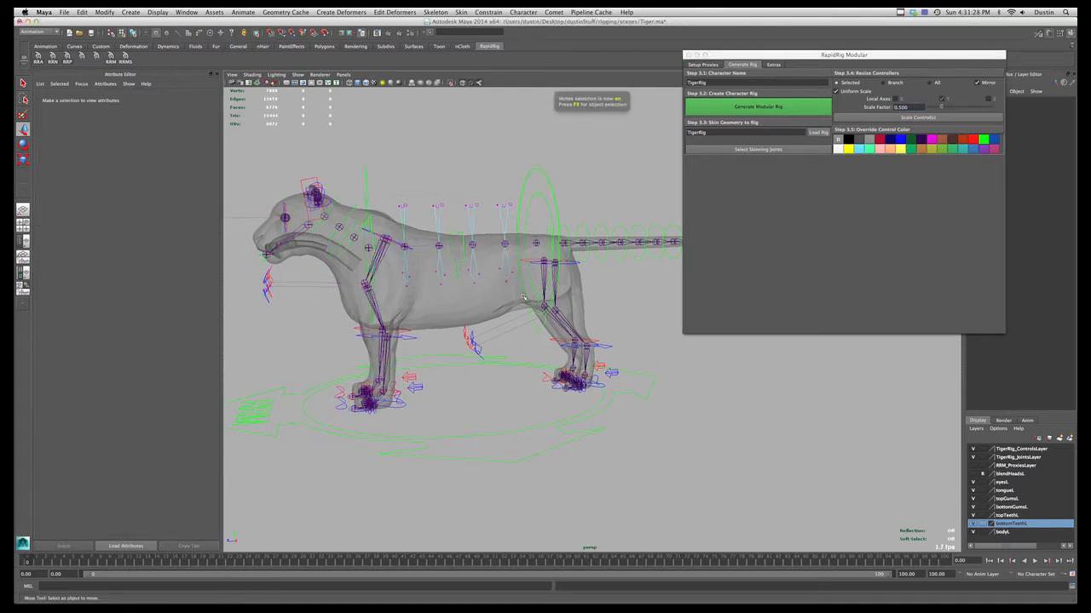
{"action": "left_click_drag", "start_coordinate": [386, 190], "coordinate": [523, 297]}
{"action": "left_click_drag", "start_coordinate": [458, 275], "coordinate": [463, 308]}
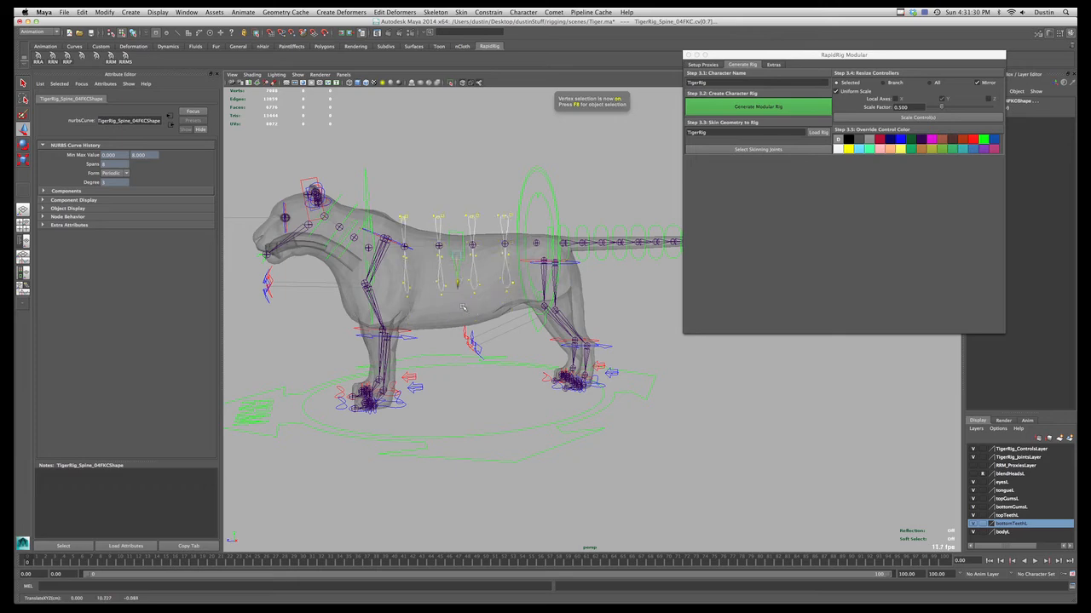
{"action": "key", "text": "z"}
{"action": "key", "text": "z"}
{"action": "right_click_drag", "start_coordinate": [474, 220], "coordinate": [510, 210]}
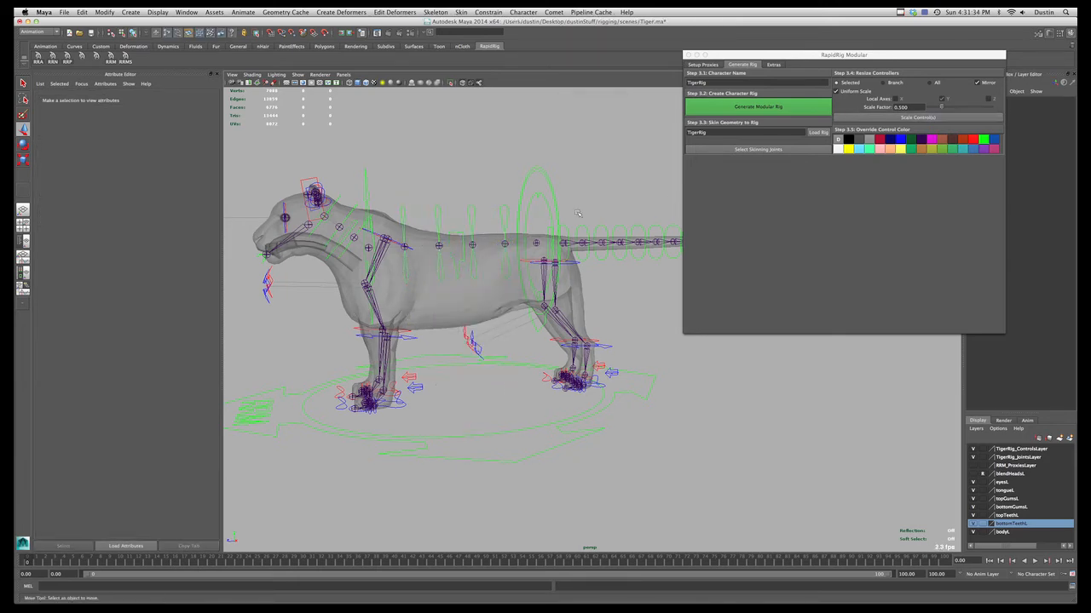
- Select the tiger's neck FK controls and top neck IK control and scale them uniformly by a factor of 1.5
{"action": "left_click_drag", "start_coordinate": [351, 209], "coordinate": [414, 209], "text": "alt"}
{"action": "right_click_drag", "start_coordinate": [341, 204], "coordinate": [392, 206], "text": "alt"}
{"action": "middle_click_drag", "start_coordinate": [361, 202], "coordinate": [485, 247], "text": "alt"}
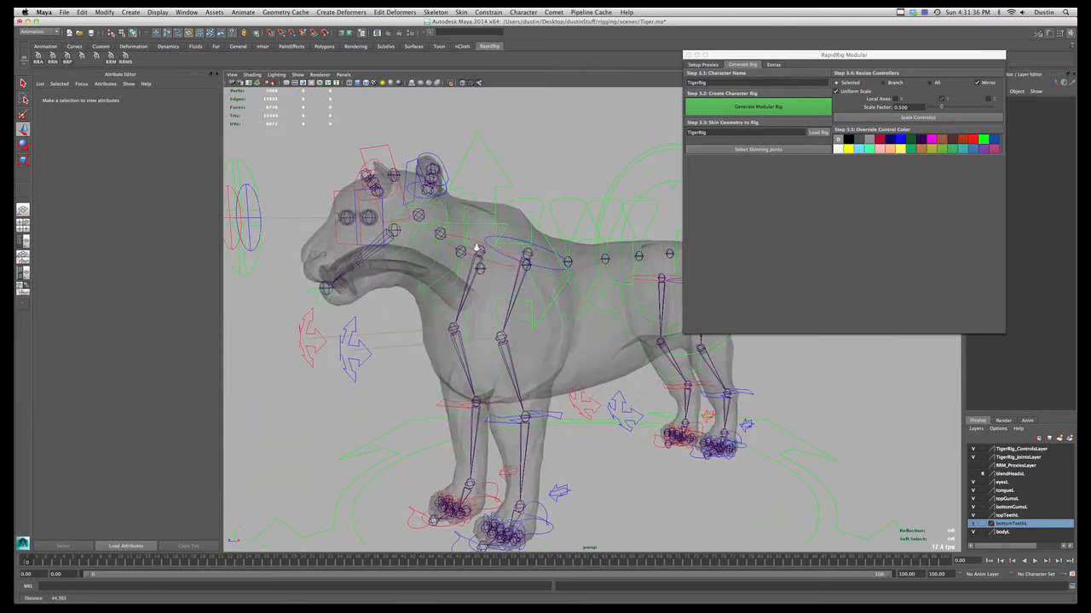
{"action": "right_click_drag", "start_coordinate": [477, 247], "coordinate": [419, 242], "text": "alt"}
{"action": "left_click_drag", "start_coordinate": [348, 235], "coordinate": [420, 223], "text": "alt"}
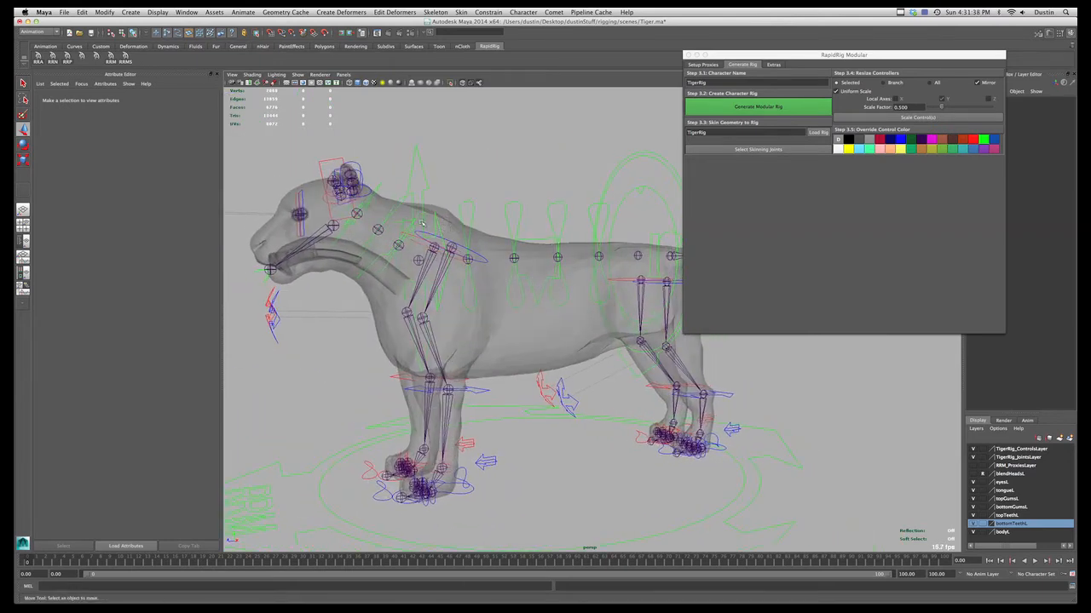
{"action": "left_click", "coordinate": [426, 218]}
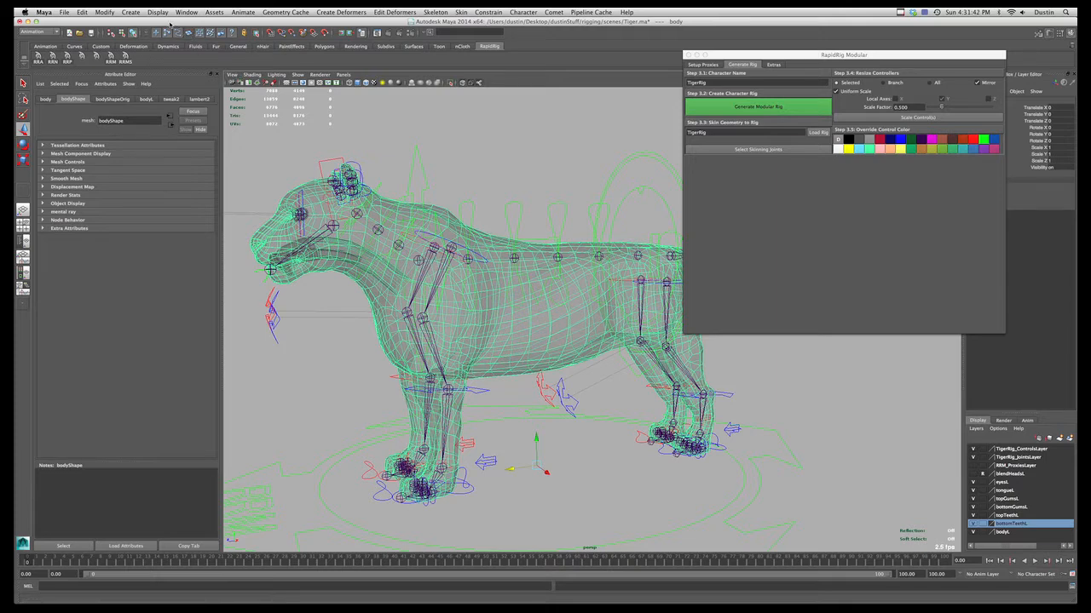
{"action": "left_click", "coordinate": [437, 222]}
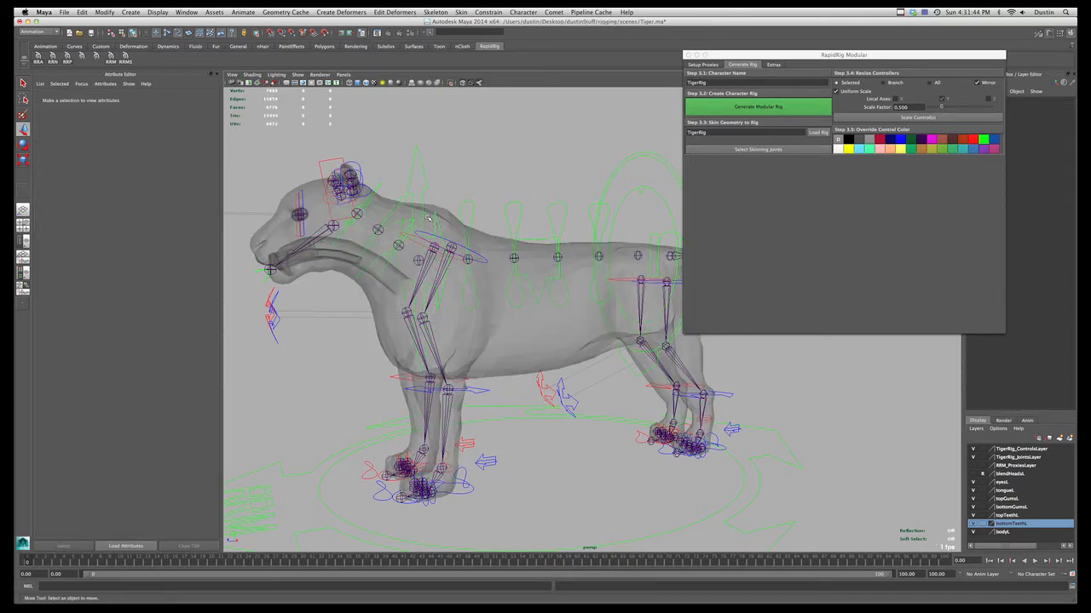
{"action": "left_click_drag", "start_coordinate": [417, 227], "coordinate": [399, 186], "text": "alt"}
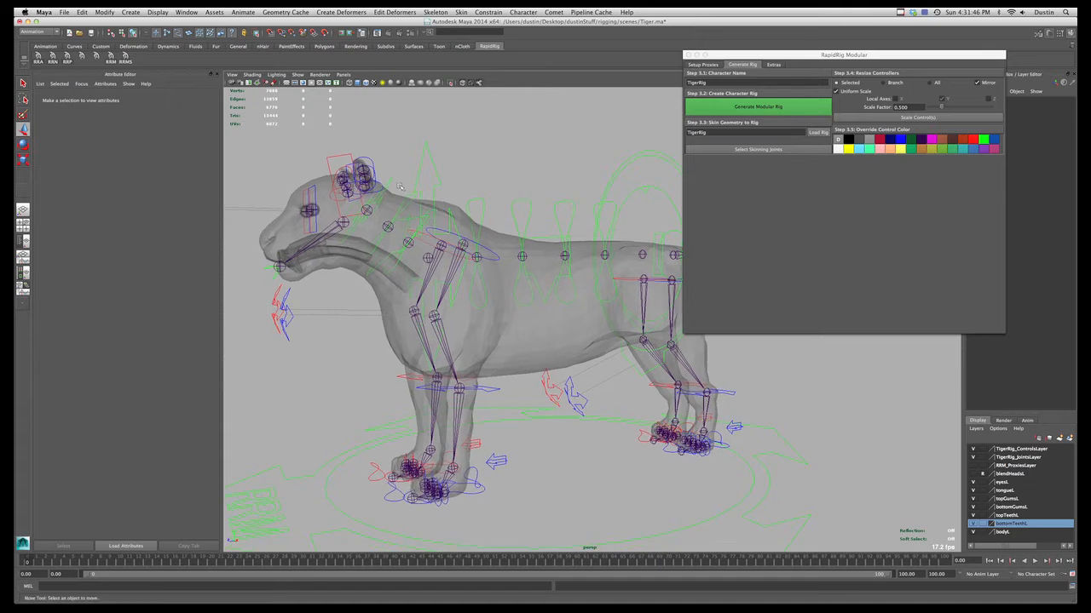
{"action": "left_click", "coordinate": [437, 211]}
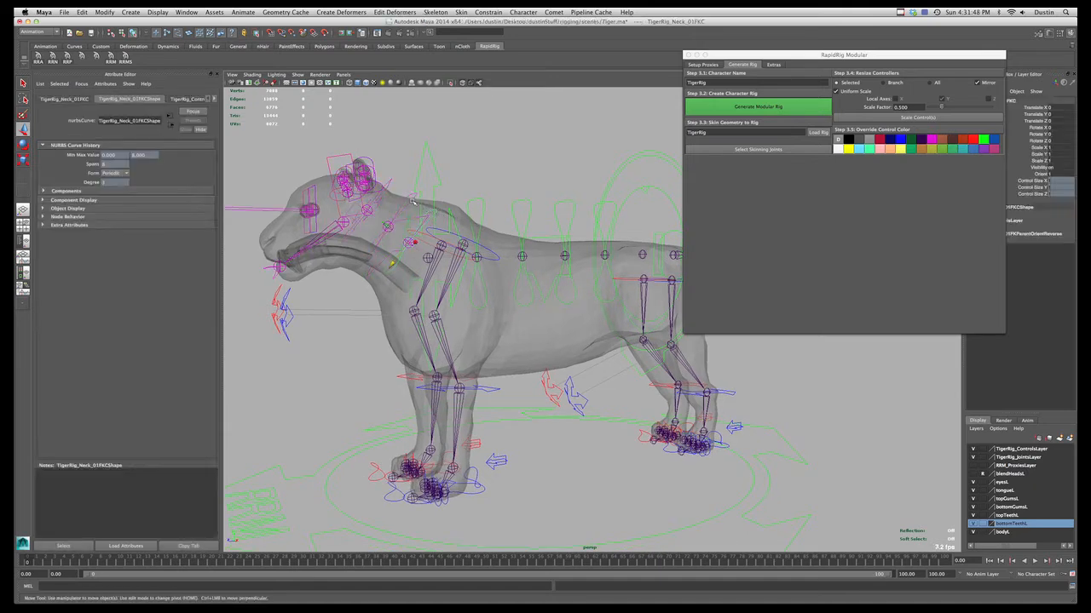
{"action": "left_click", "coordinate": [386, 184]}
{"action": "left_click", "coordinate": [388, 183]}
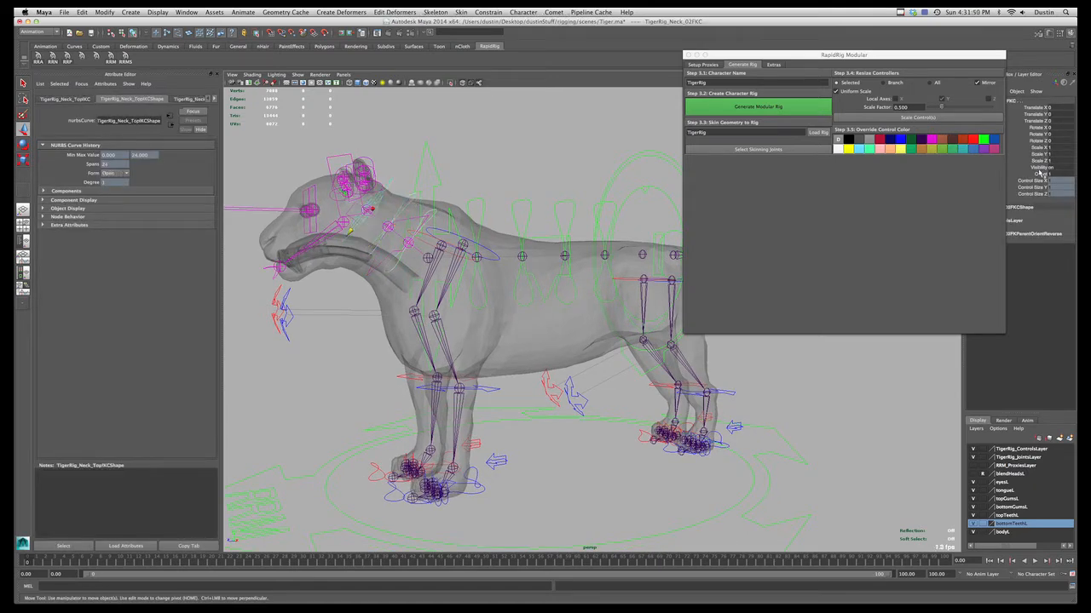
{"action": "left_click", "coordinate": [816, 109]}
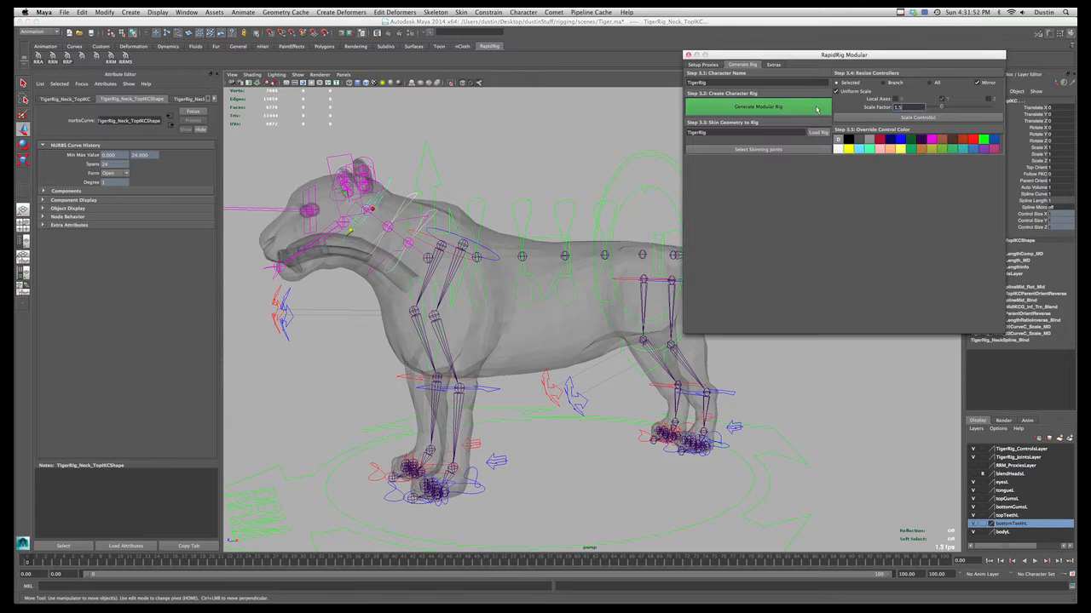
{"action": "left_click", "coordinate": [891, 117]}
{"action": "left_click", "coordinate": [471, 180]}
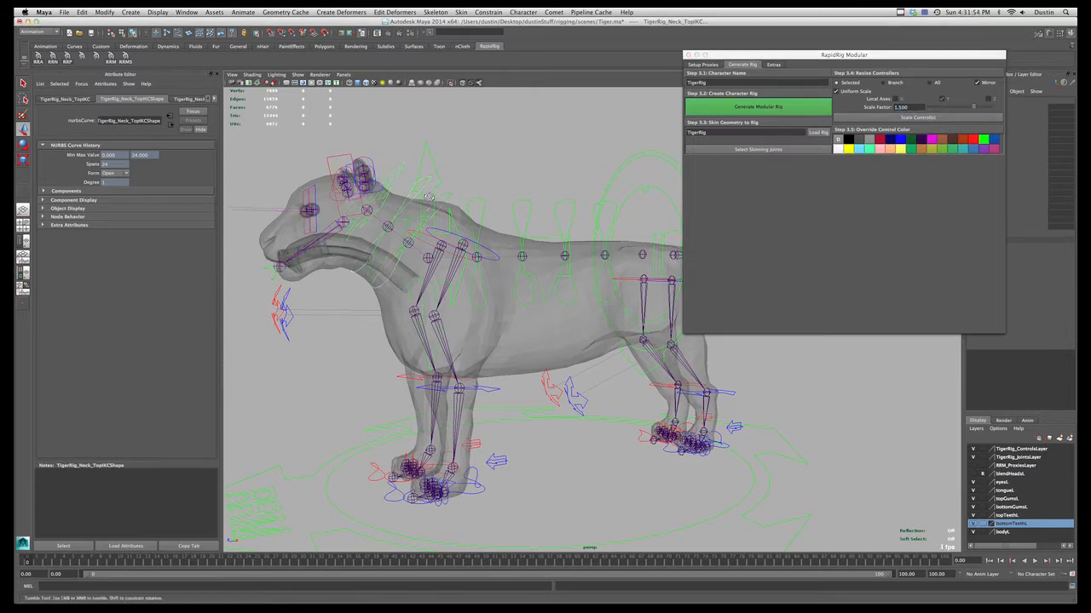
- Scale the top neck IK control by a factor of 1.2 and clear the selection
{"action": "left_click_drag", "start_coordinate": [468, 182], "coordinate": [460, 207], "text": "alt"}
{"action": "left_click", "coordinate": [372, 218]}
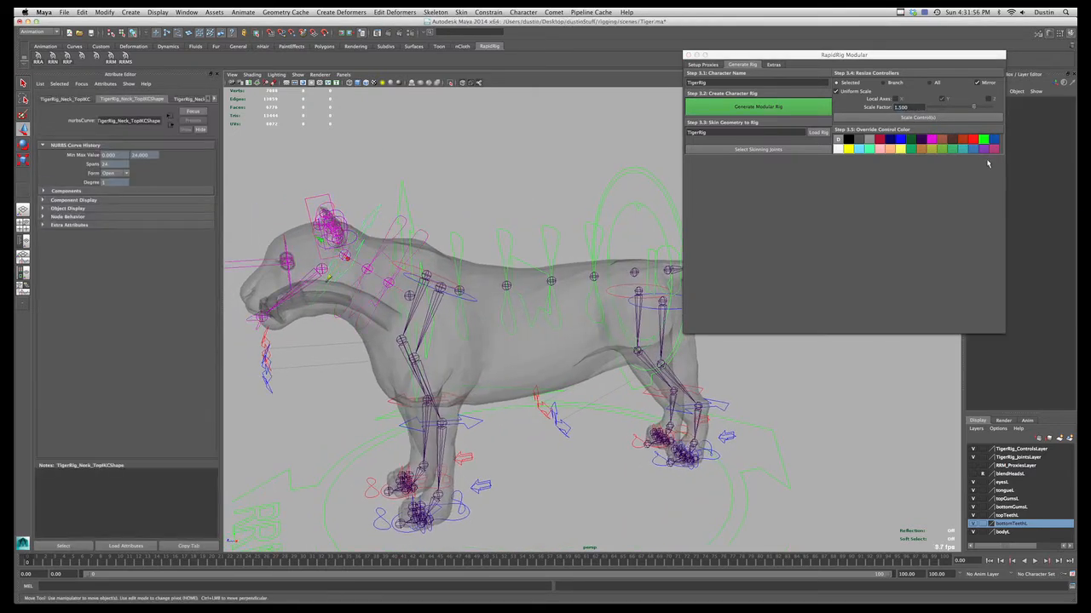
{"action": "left_click_drag", "start_coordinate": [915, 108], "coordinate": [846, 111]}
{"action": "type", "text": "1.2"}
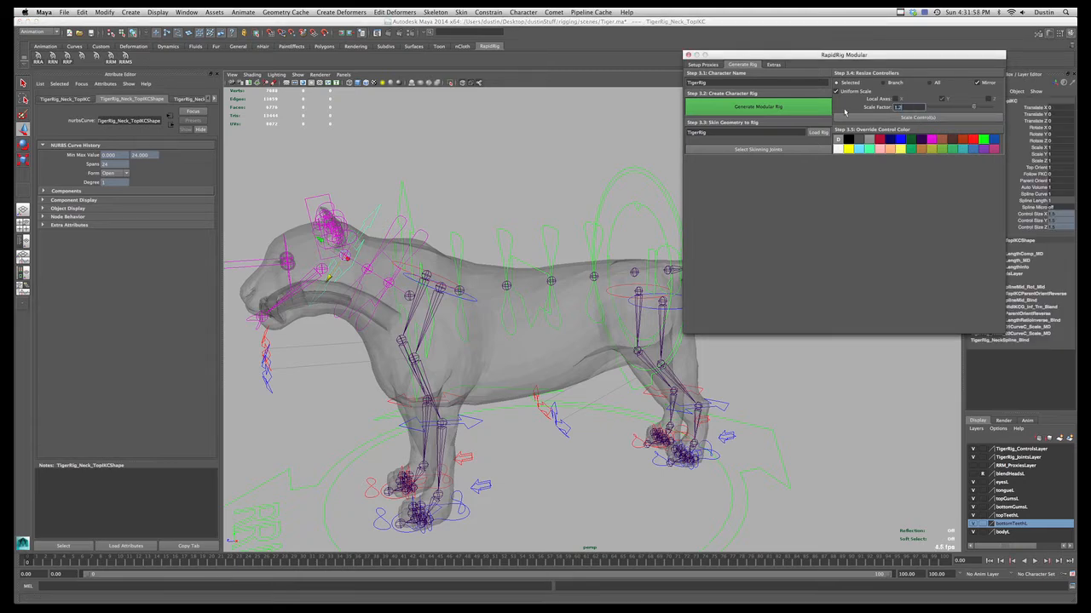
{"action": "key", "text": "Return"}
{"action": "left_click", "coordinate": [514, 210]}
- Select the main IK foot controls of the tiger's front and hind feet on both sides
{"action": "left_click_drag", "start_coordinate": [513, 209], "coordinate": [478, 213], "text": "alt"}
{"action": "middle_click_drag", "start_coordinate": [544, 354], "coordinate": [537, 288], "text": "alt"}
{"action": "left_click_drag", "start_coordinate": [536, 288], "coordinate": [528, 366], "text": "alt"}
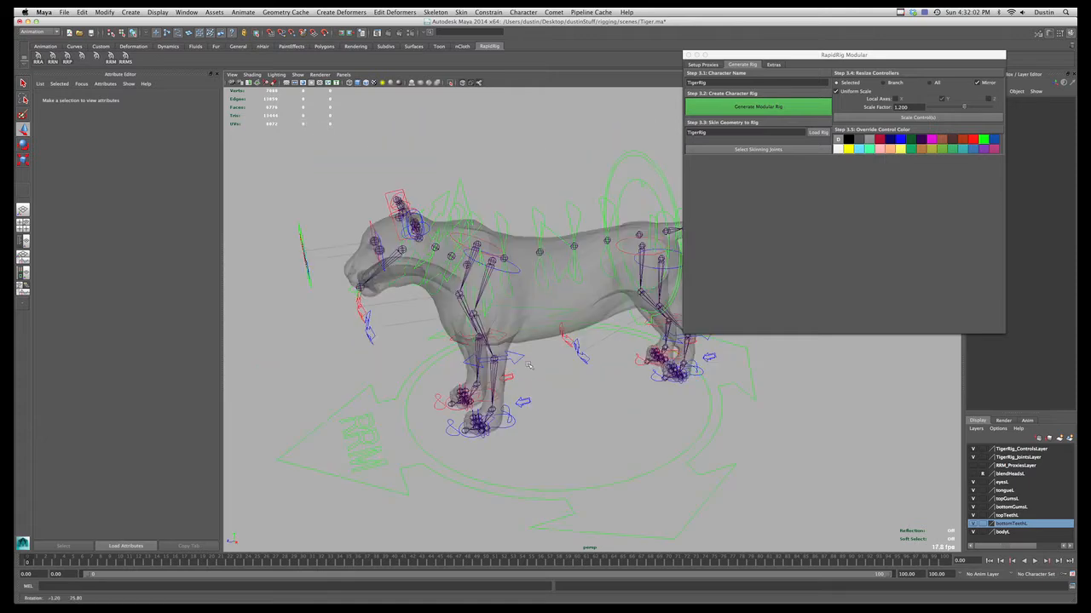
{"action": "left_click", "coordinate": [511, 427]}
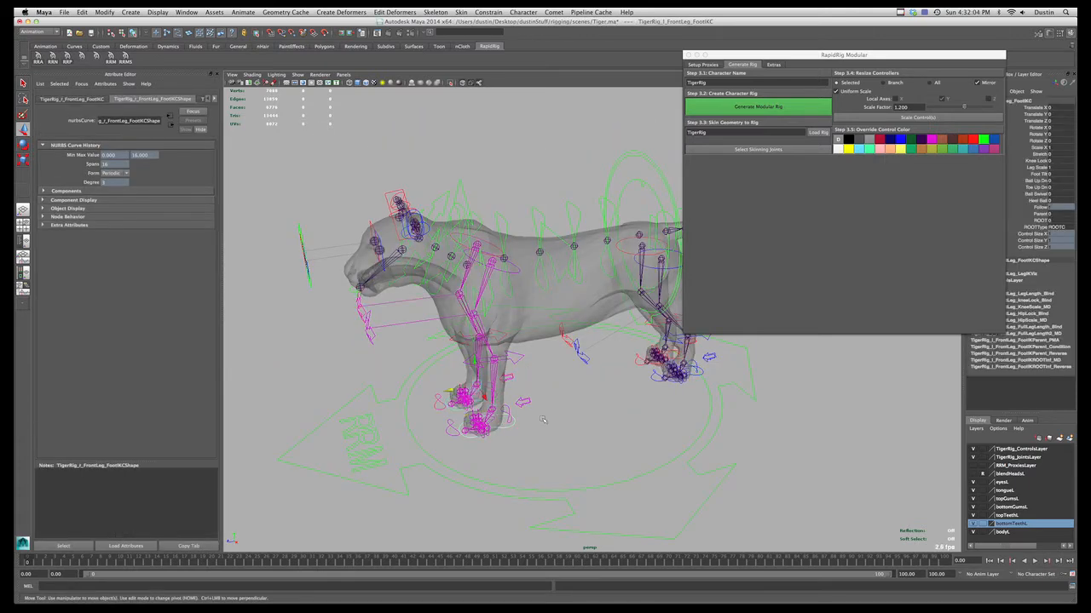
{"action": "left_click", "coordinate": [704, 375]}
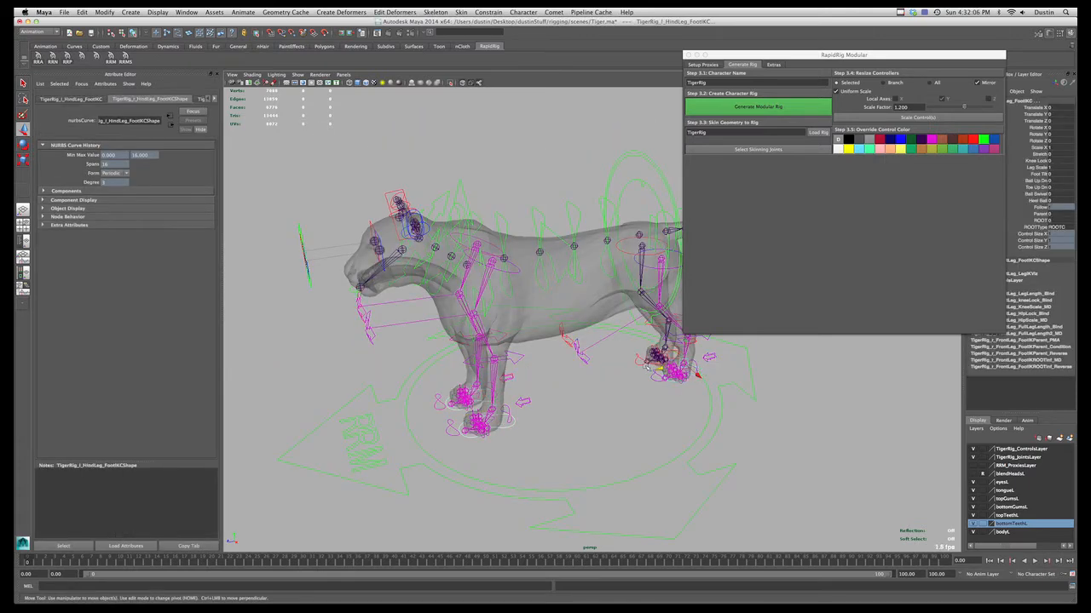
{"action": "scroll", "coordinate": [684, 380], "scroll_direction": "up", "scroll_amount": 5}
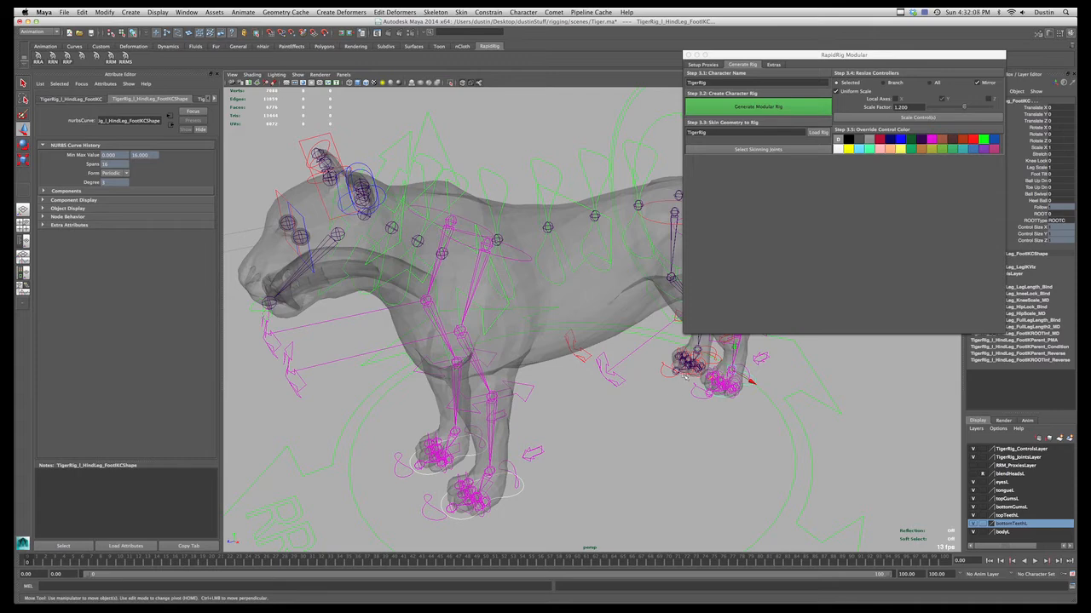
{"action": "left_click", "coordinate": [684, 377]}
{"action": "left_click_drag", "start_coordinate": [684, 376], "coordinate": [615, 345], "text": "alt"}
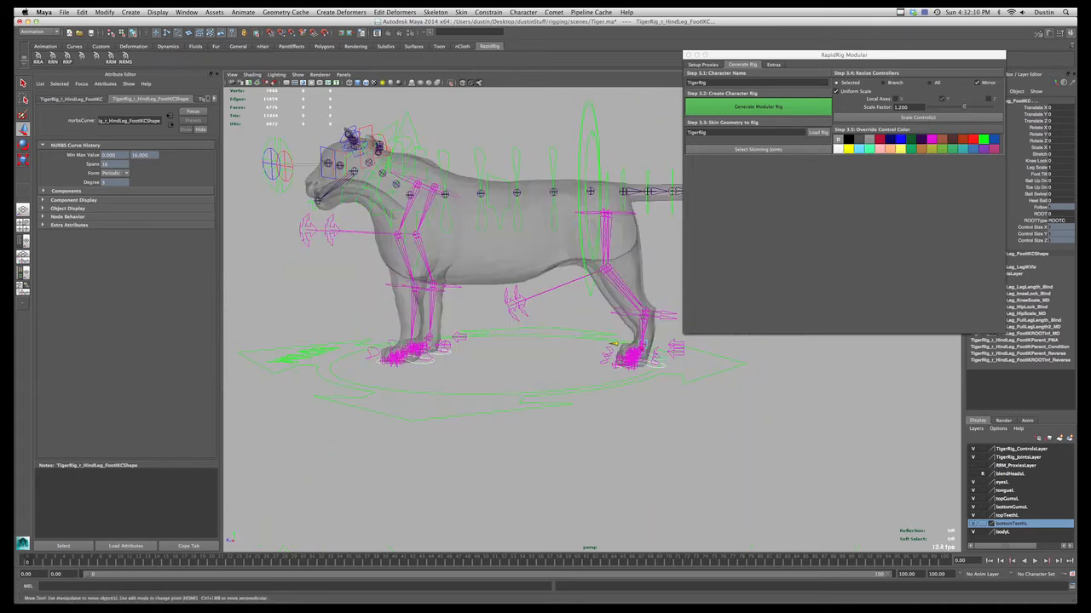
- Try scaling the four selected foot IK controls uniformly by a factor of 2
{"action": "left_click", "coordinate": [900, 107]}
{"action": "type", "text": "2"}
{"action": "left_click", "coordinate": [917, 116]}
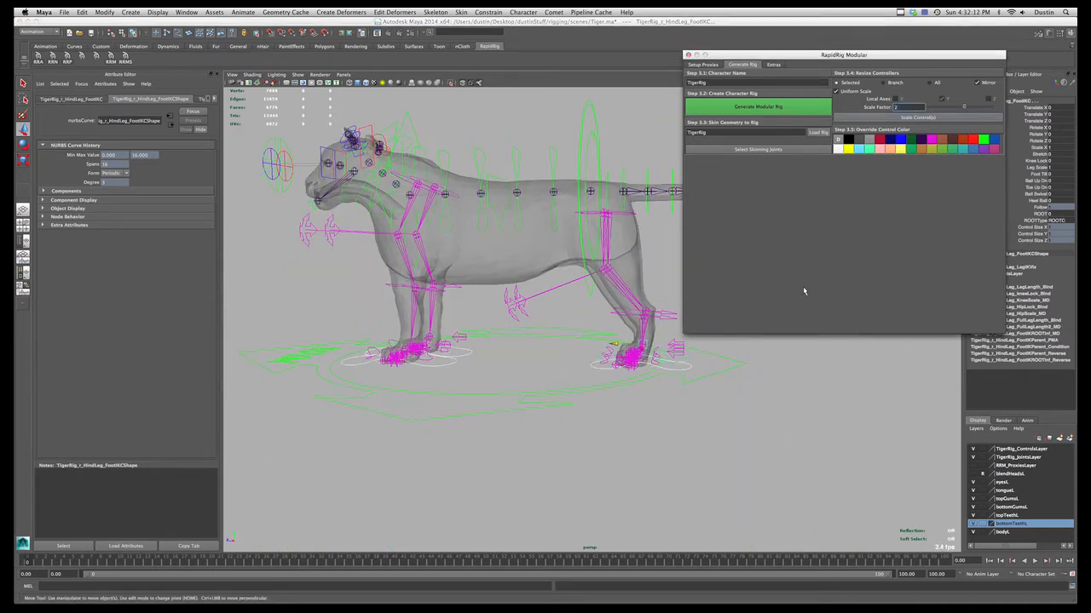
{"action": "left_click_drag", "start_coordinate": [648, 383], "coordinate": [622, 400], "text": "alt"}
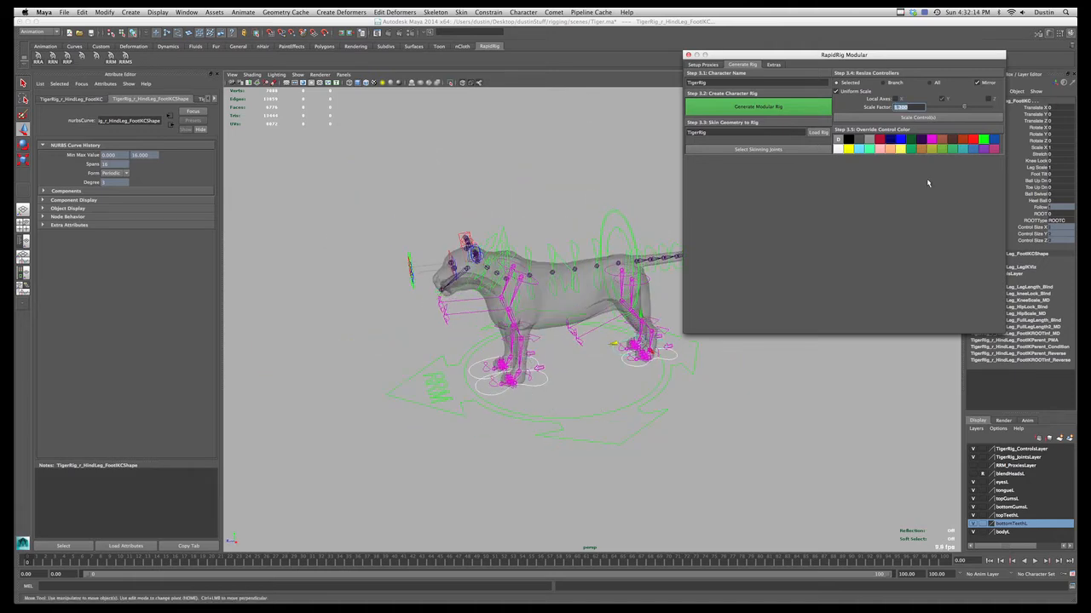
{"action": "left_click_drag", "start_coordinate": [673, 346], "coordinate": [630, 368], "text": "alt"}
- Scale the four foot IK controls uniformly by a factor of 1.7 and clear the selection
{"action": "left_click_drag", "start_coordinate": [915, 107], "coordinate": [843, 102]}
{"action": "type", "text": "1.7"}
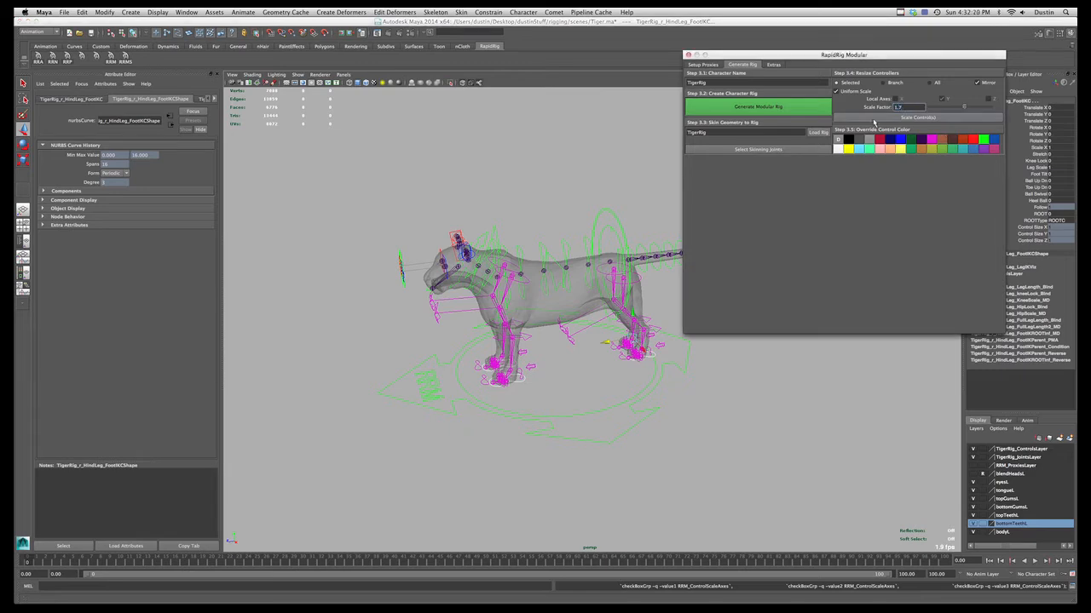
{"action": "left_click", "coordinate": [874, 119]}
{"action": "left_click_drag", "start_coordinate": [635, 407], "coordinate": [669, 401], "text": "alt"}
{"action": "left_click", "coordinate": [647, 388]}
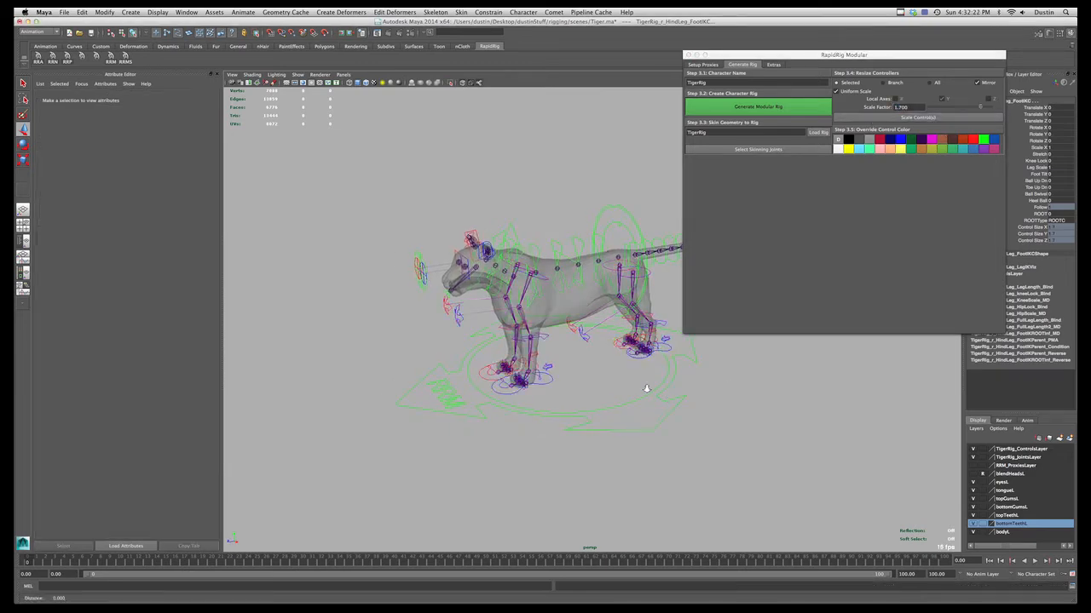
- Select the toe and heel IK controls of all four feet, scale them uniformly by a factor of 1.5 and clear the selection
{"action": "scroll", "coordinate": [663, 377], "scroll_direction": "up", "scroll_amount": 5}
{"action": "left_click", "coordinate": [659, 376]}
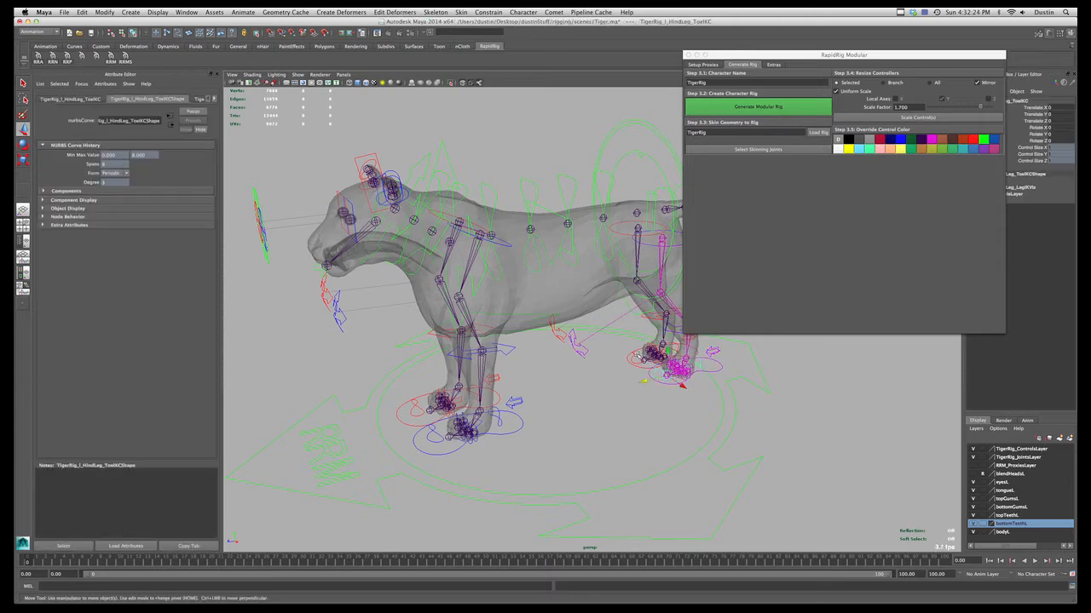
{"action": "left_click", "coordinate": [418, 414], "text": "shift"}
{"action": "left_click", "coordinate": [429, 436], "text": "shift"}
{"action": "left_click", "coordinate": [497, 424], "text": "shift"}
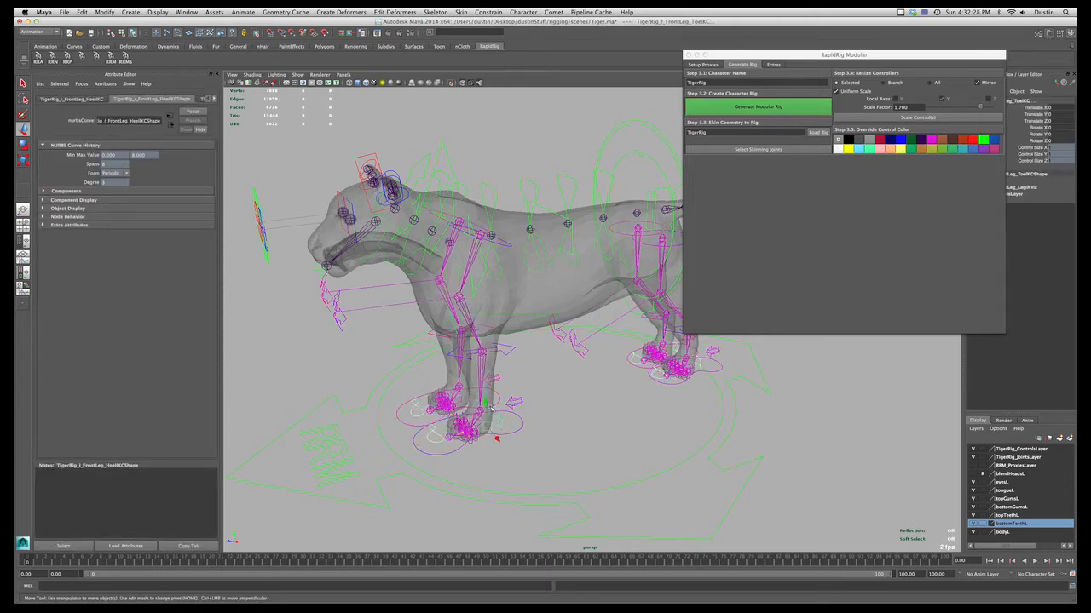
{"action": "left_click_drag", "start_coordinate": [492, 410], "coordinate": [440, 370], "text": "alt"}
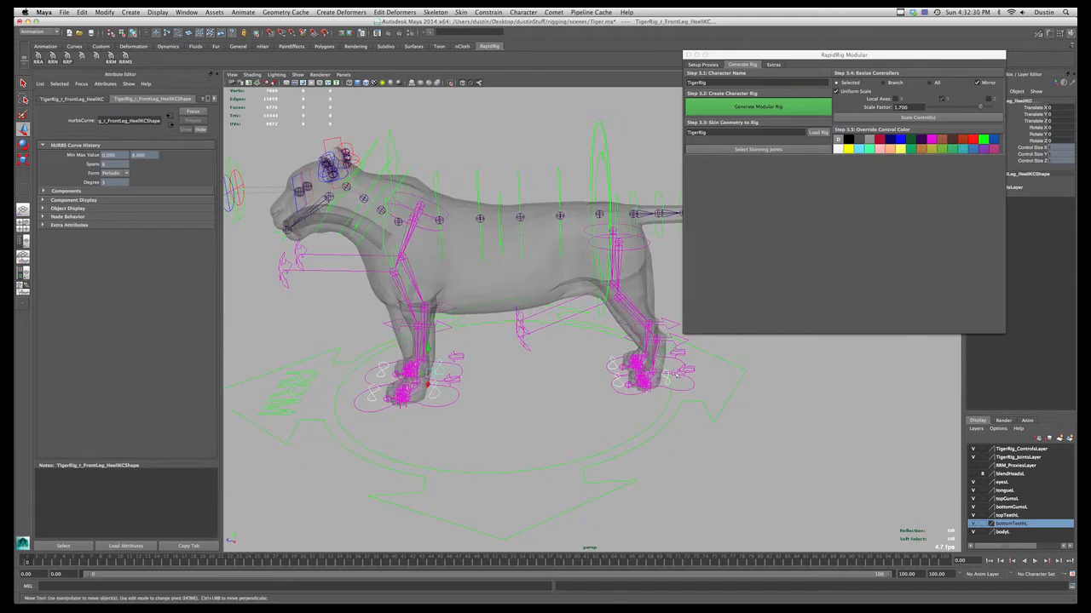
{"action": "left_click", "coordinate": [661, 383], "text": "shift"}
{"action": "left_click_drag", "start_coordinate": [657, 388], "coordinate": [665, 363], "text": "alt"}
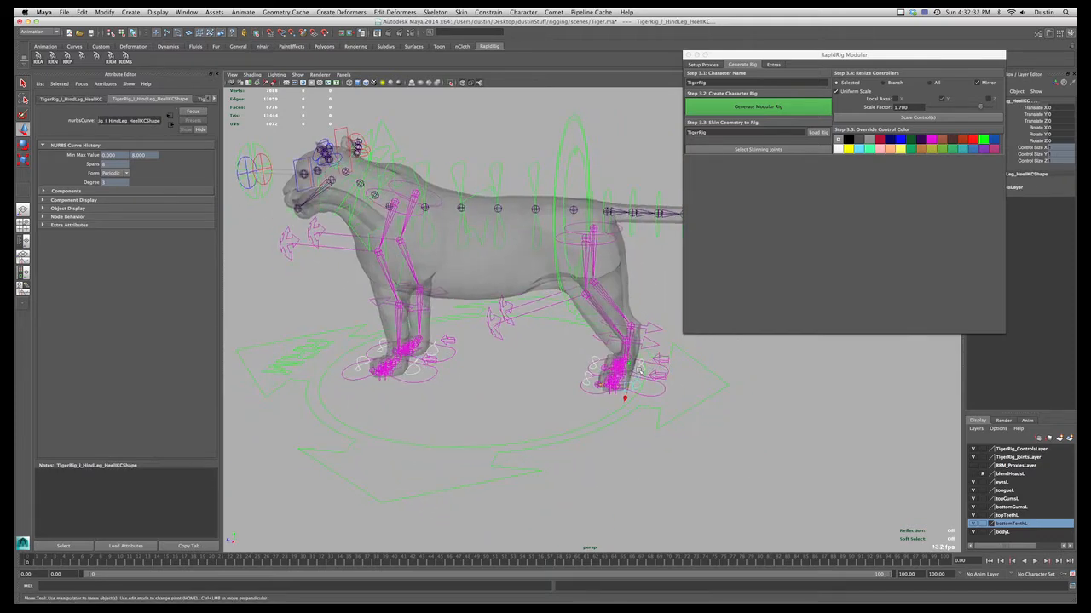
{"action": "left_click", "coordinate": [642, 367], "text": "shift"}
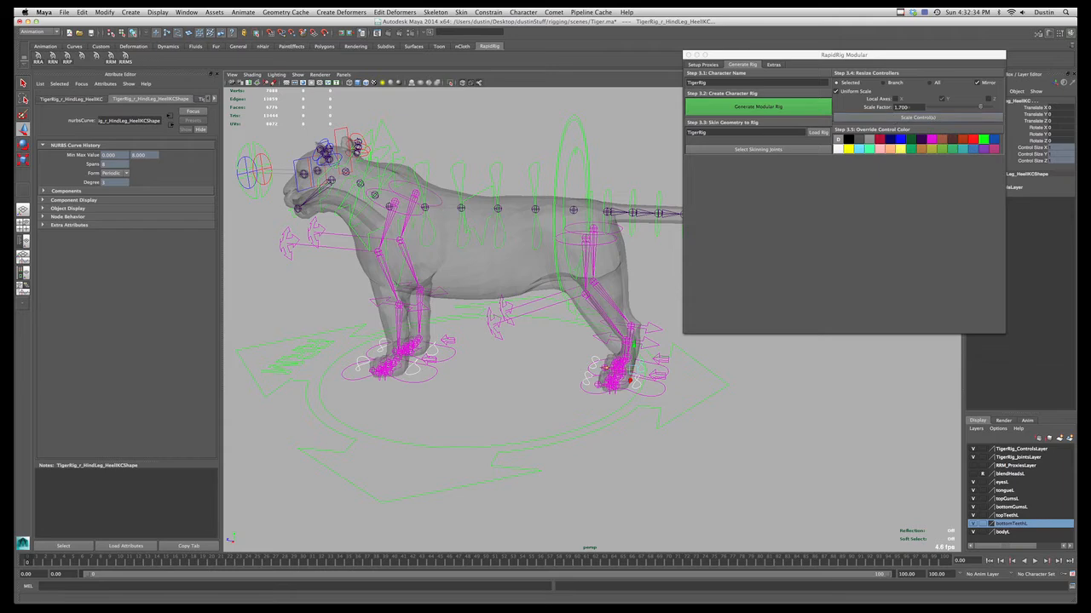
{"action": "left_click_drag", "start_coordinate": [911, 108], "coordinate": [862, 106]}
{"action": "type", "text": "1.5"}
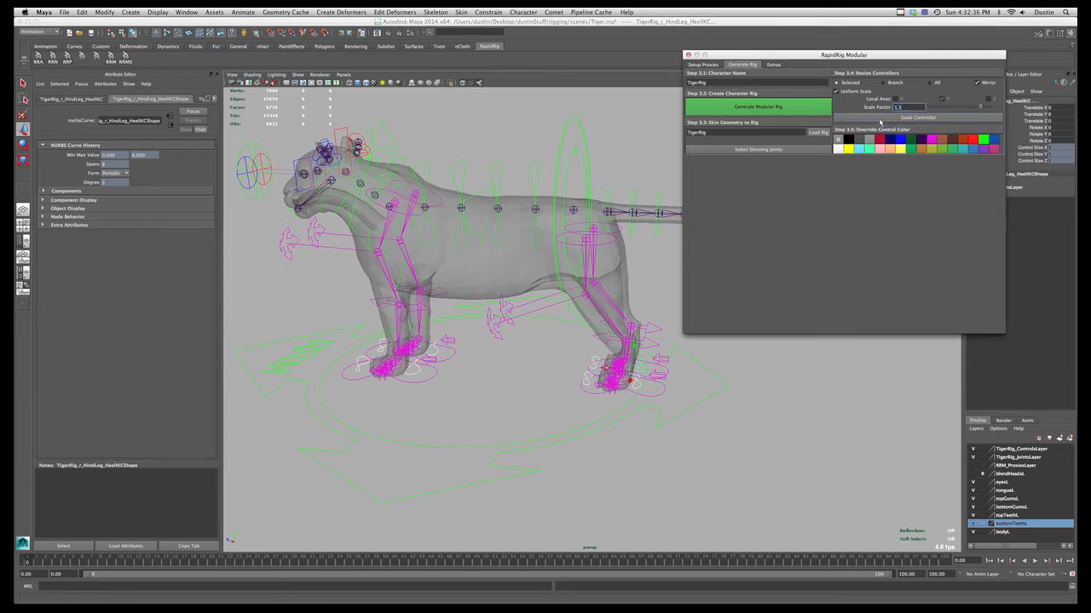
{"action": "left_click", "coordinate": [880, 119]}
{"action": "left_click", "coordinate": [638, 423]}
{"action": "mouse_move", "coordinate": [638, 424]}
{"action": "left_mouse_down", "text": "alt"}
{"action": "mouse_move", "coordinate": [659, 420]}
{"action": "mouse_move", "coordinate": [638, 417]}
{"action": "left_mouse_up", "text": "alt"}
{"action": "left_click_drag", "start_coordinate": [805, 58], "coordinate": [960, 67]}
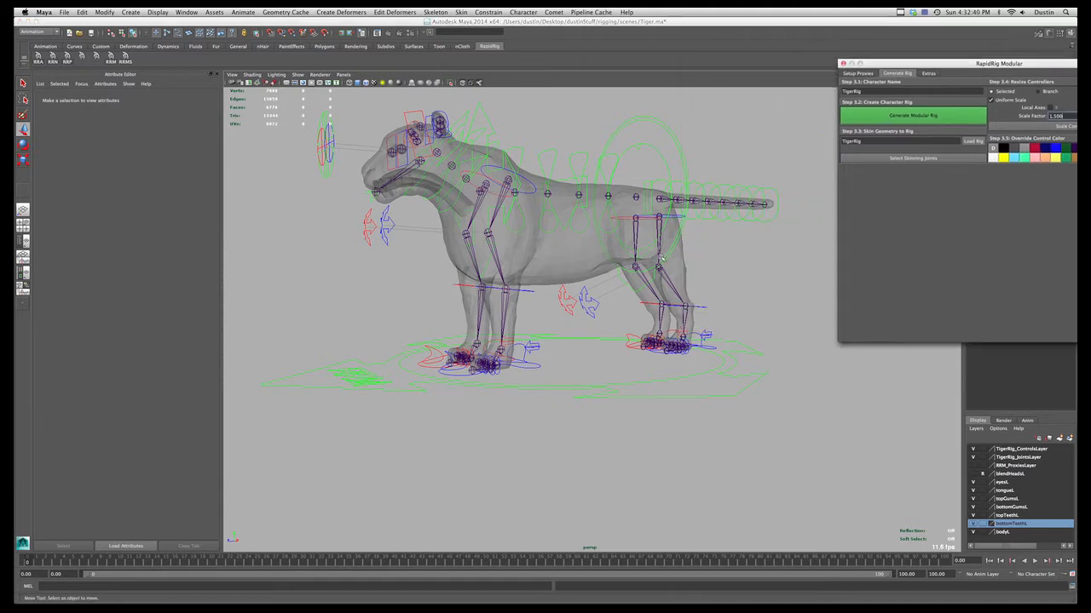
{"action": "left_click_drag", "start_coordinate": [662, 258], "coordinate": [766, 303], "text": "alt"}
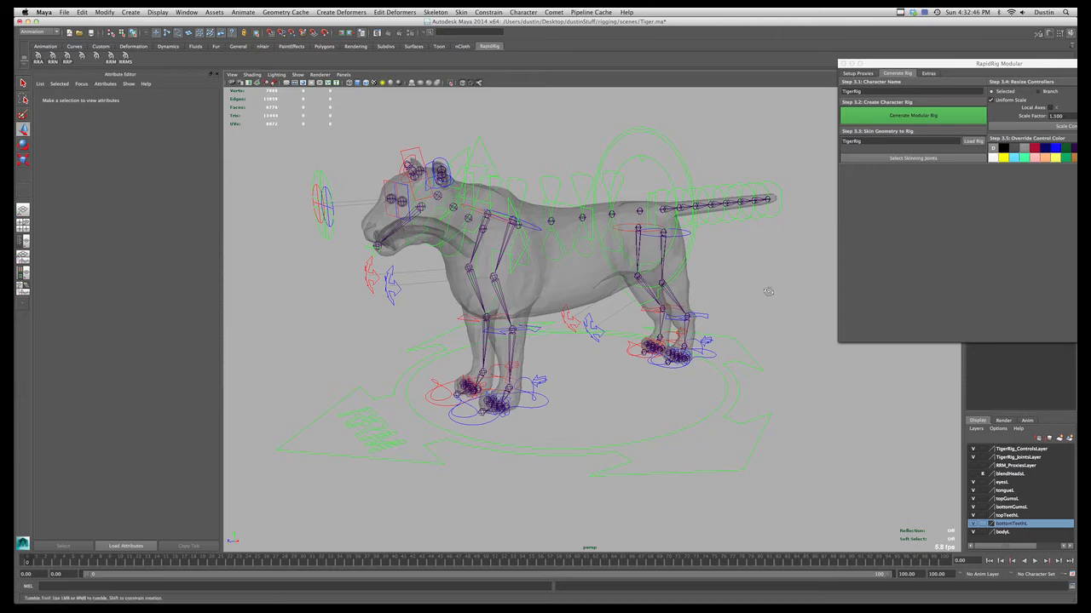
{"action": "left_click_drag", "start_coordinate": [781, 300], "coordinate": [753, 294], "text": "alt"}
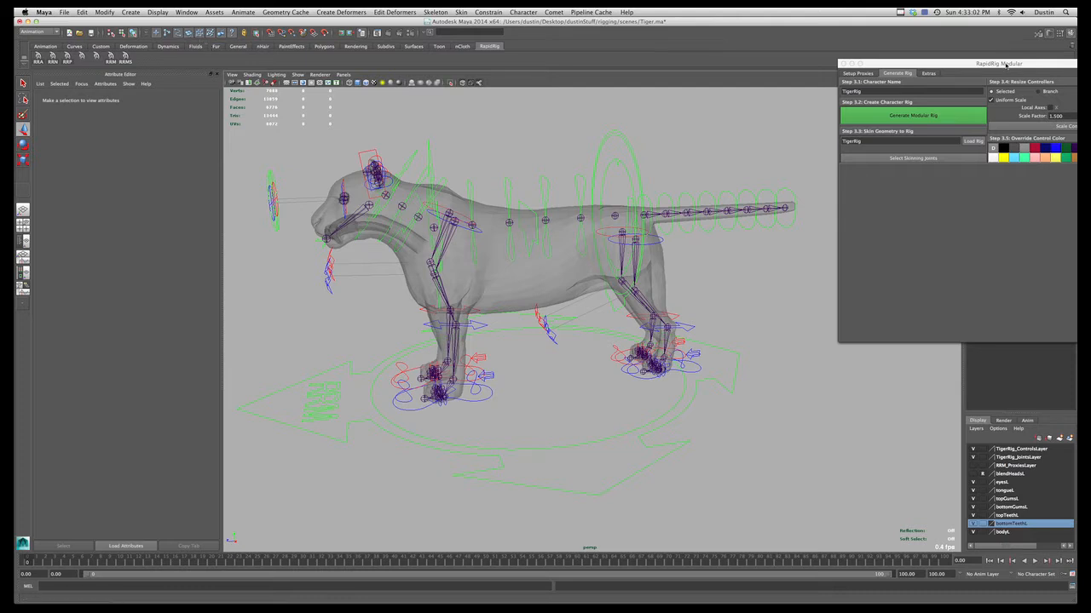
{"action": "left_click_drag", "start_coordinate": [1005, 64], "coordinate": [939, 52]}
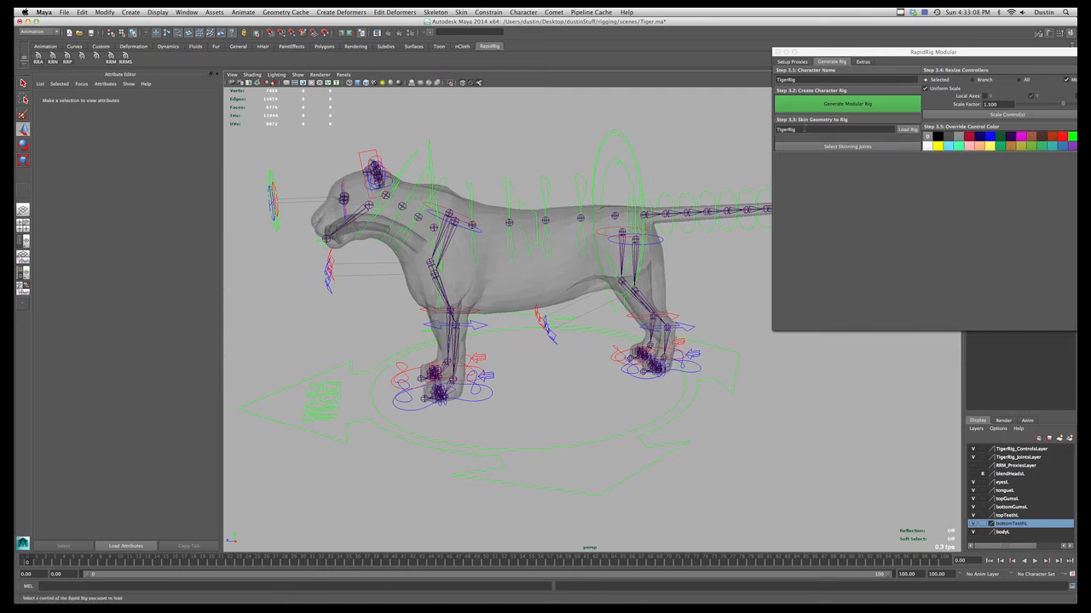
{"action": "double_click", "coordinate": [786, 129]}
{"action": "left_click_drag", "start_coordinate": [802, 79], "coordinate": [749, 78]}
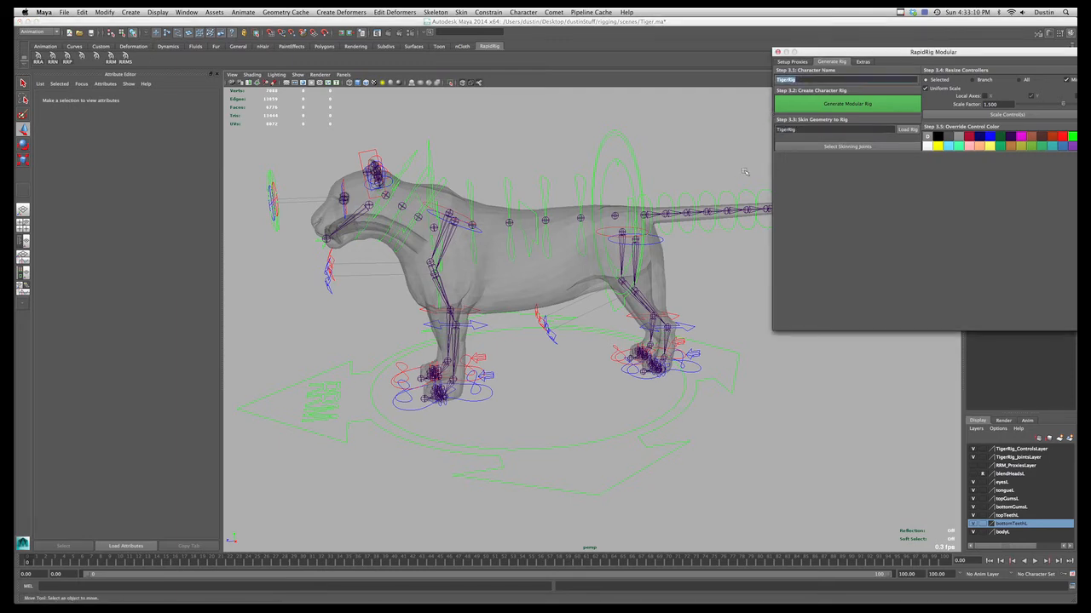
- Close RapidRig Modular, reopen it and show its rig generation and skinning settings
{"action": "left_click", "coordinate": [776, 52]}
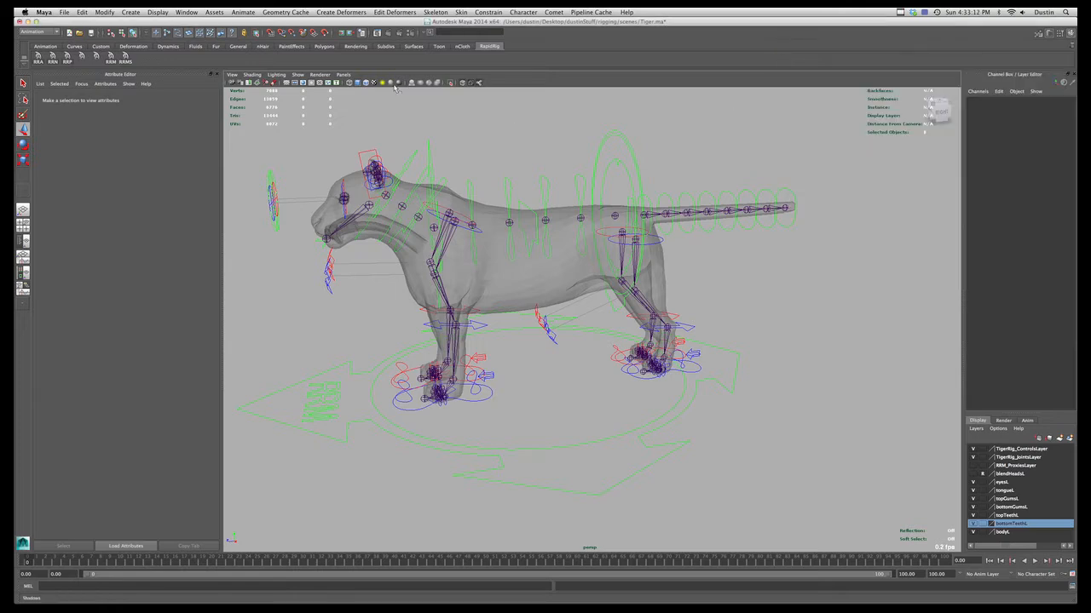
{"action": "left_click", "coordinate": [128, 59]}
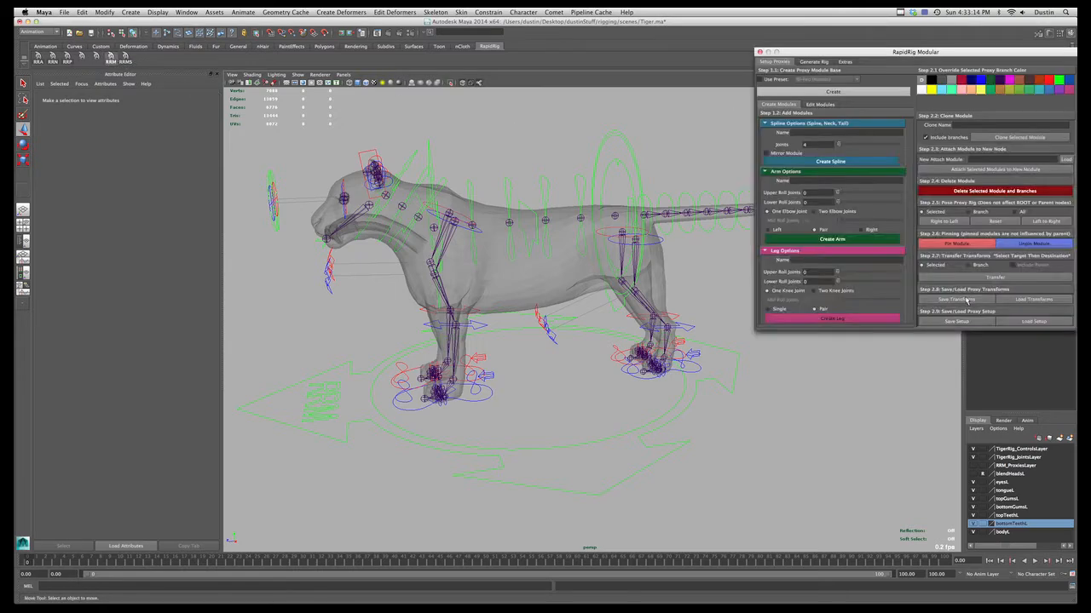
{"action": "left_click", "coordinate": [822, 67]}
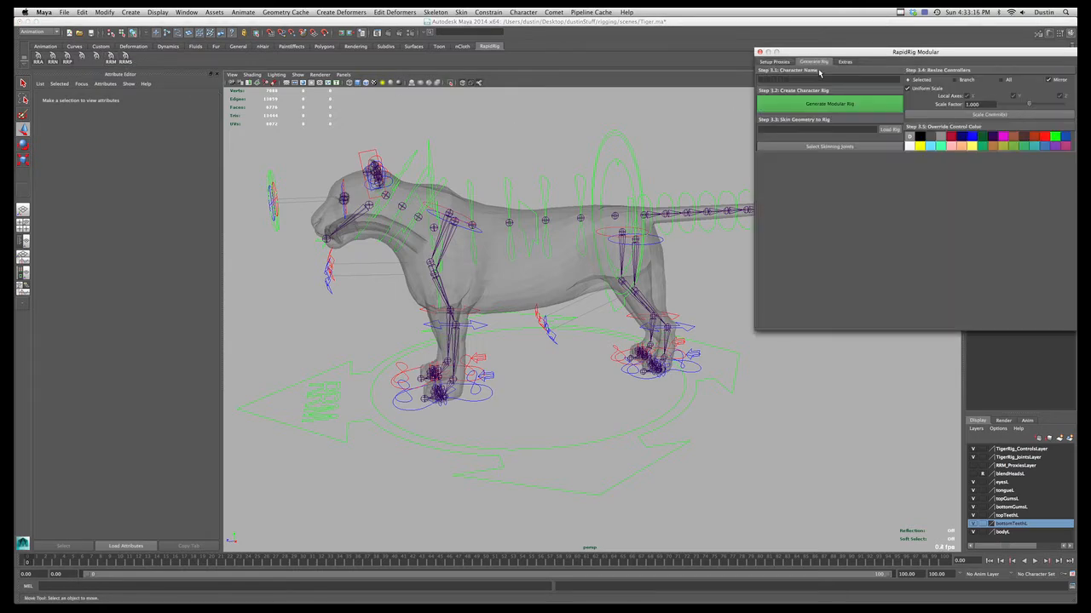
- Select the tiger rig's main control and load TigerRig as the rig to skin
{"action": "left_click", "coordinate": [887, 131]}
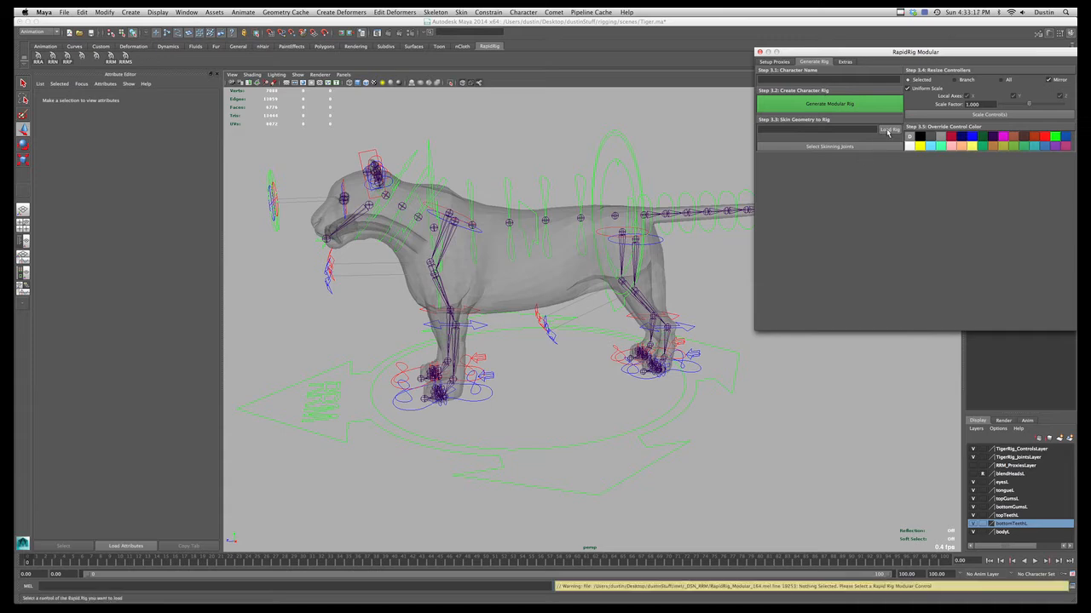
{"action": "left_click", "coordinate": [844, 147]}
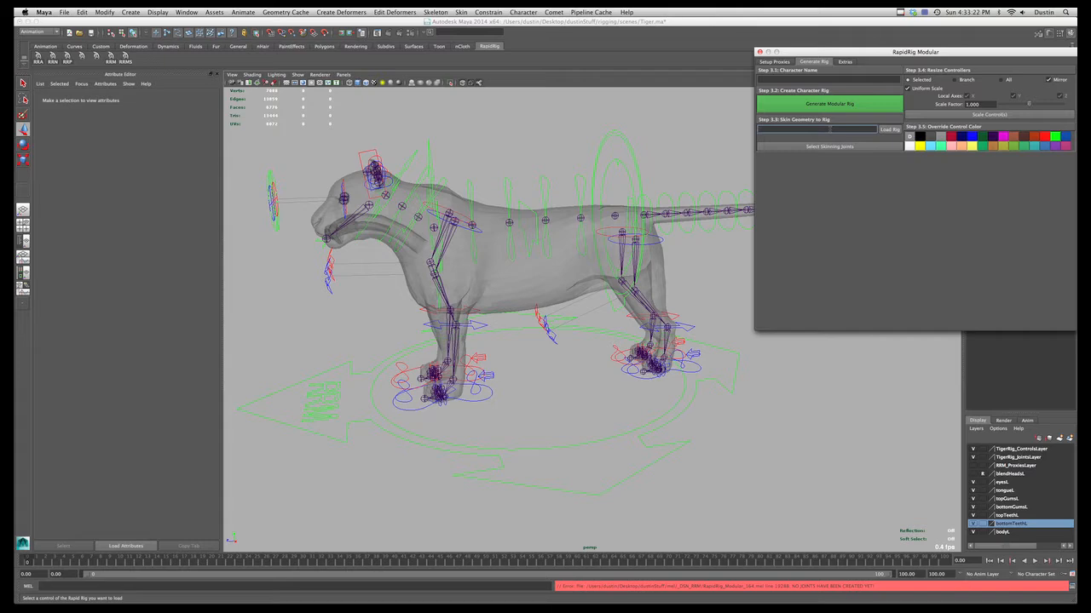
{"action": "left_click", "coordinate": [523, 316]}
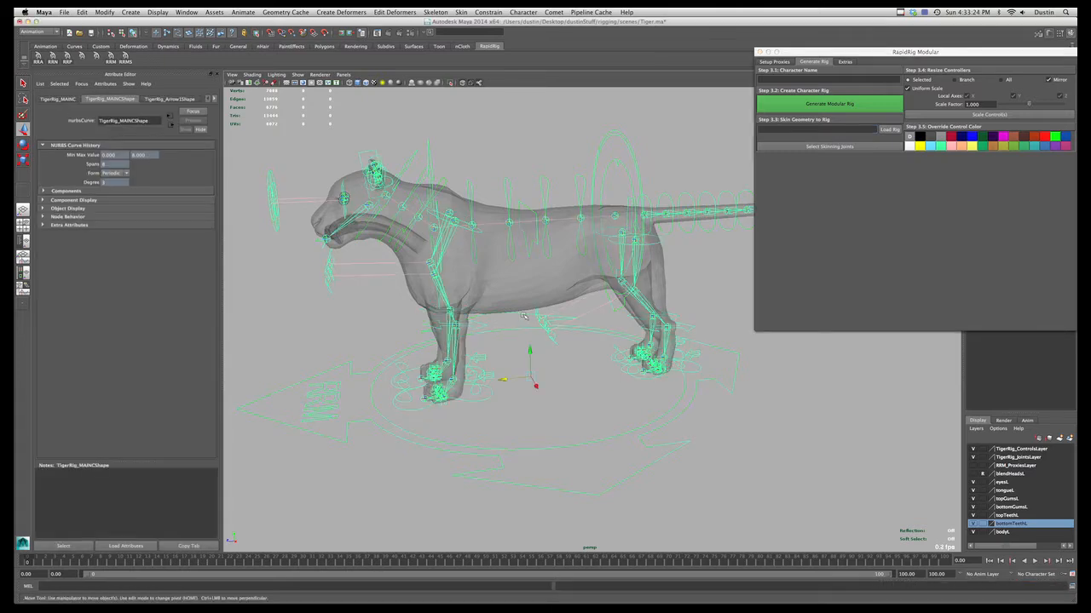
{"action": "left_click", "coordinate": [886, 129]}
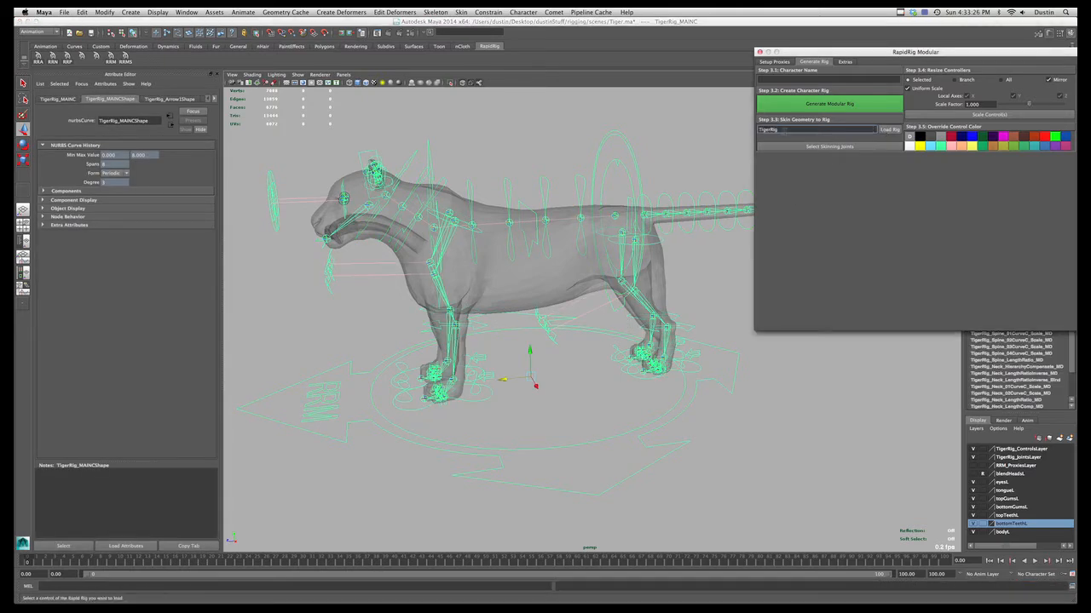
- Select TigerRig's skinning joints and add the tiger's body mesh to the selection
{"action": "left_click", "coordinate": [816, 148]}
{"action": "left_click", "coordinate": [810, 149]}
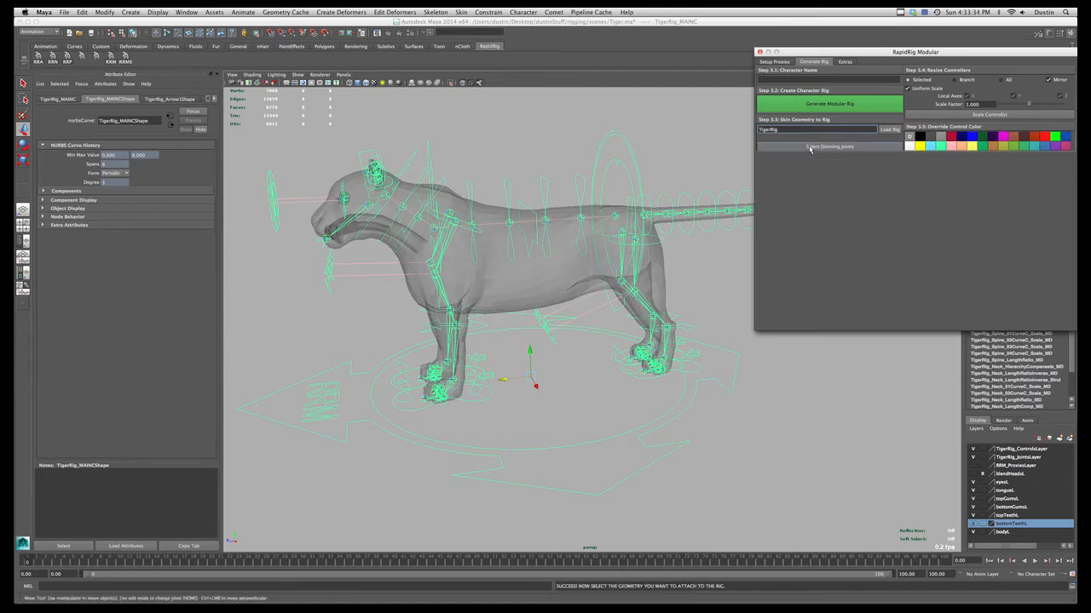
{"action": "left_click_drag", "start_coordinate": [831, 53], "coordinate": [872, 124]}
{"action": "left_click", "coordinate": [664, 273], "text": "shift"}
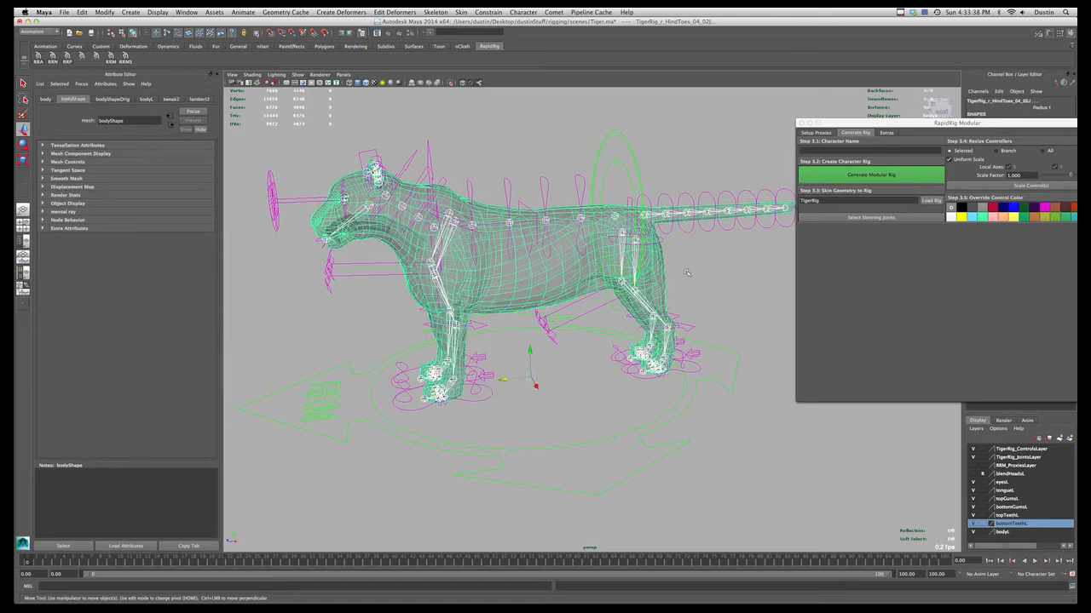
{"action": "left_click_drag", "start_coordinate": [578, 202], "coordinate": [586, 201], "text": "alt"}
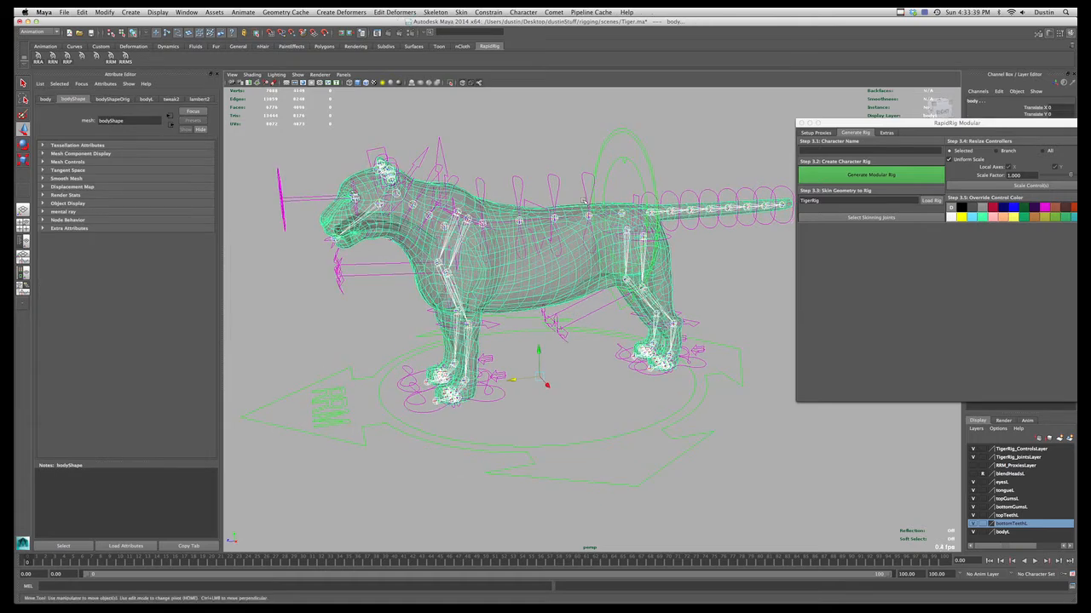
- Open the Smooth Bind options for the selected joints and body mesh and choose Heat Map as the bind method
{"action": "left_click", "coordinate": [461, 11]}
{"action": "mouse_move", "coordinate": [474, 26]}
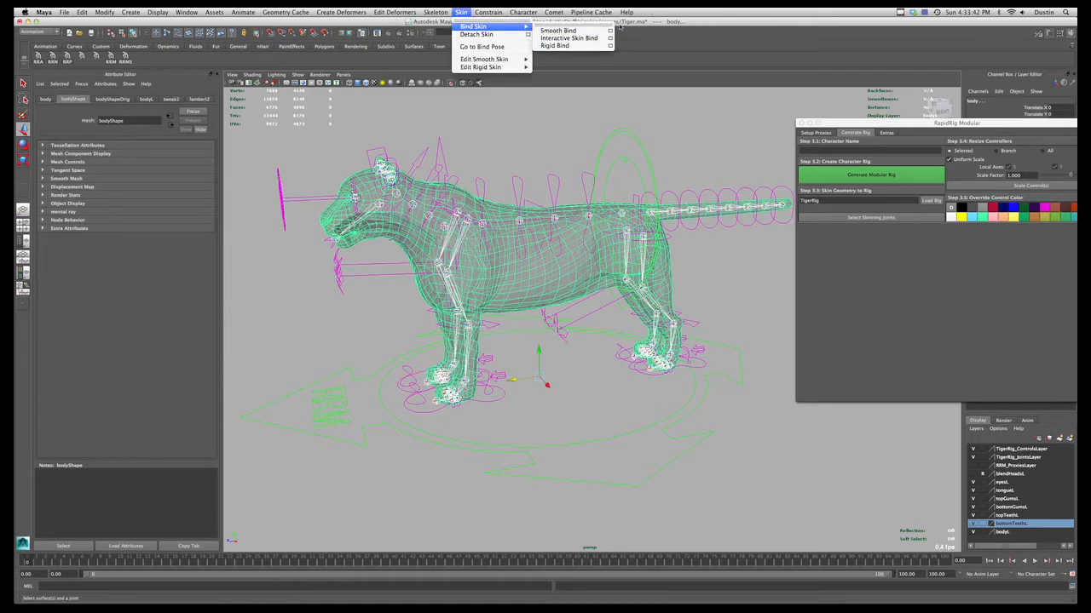
{"action": "left_click", "coordinate": [610, 30]}
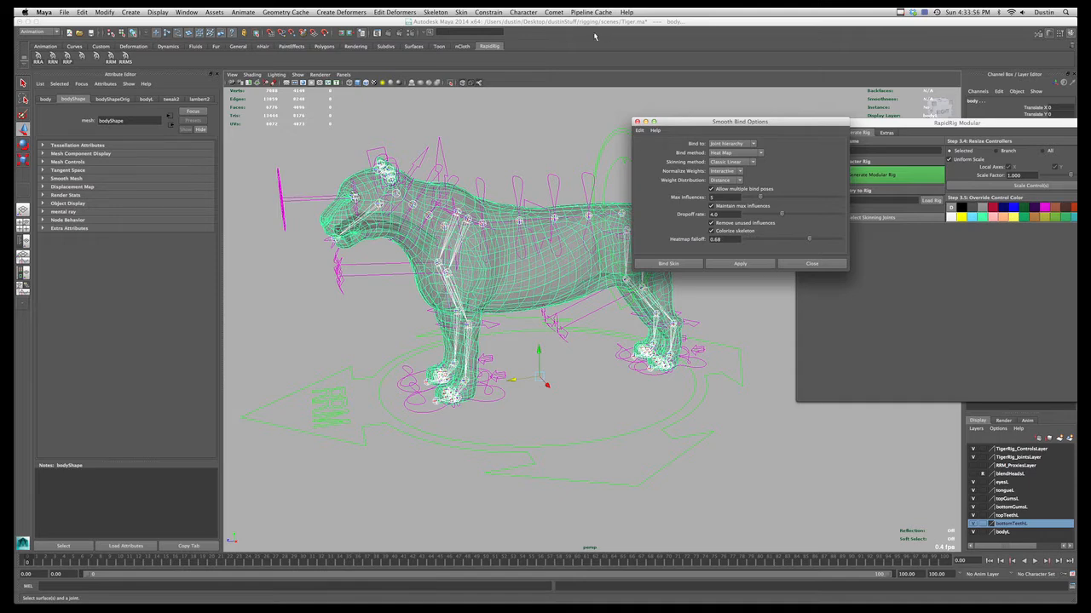
{"action": "left_click_drag", "start_coordinate": [741, 121], "coordinate": [739, 114]}
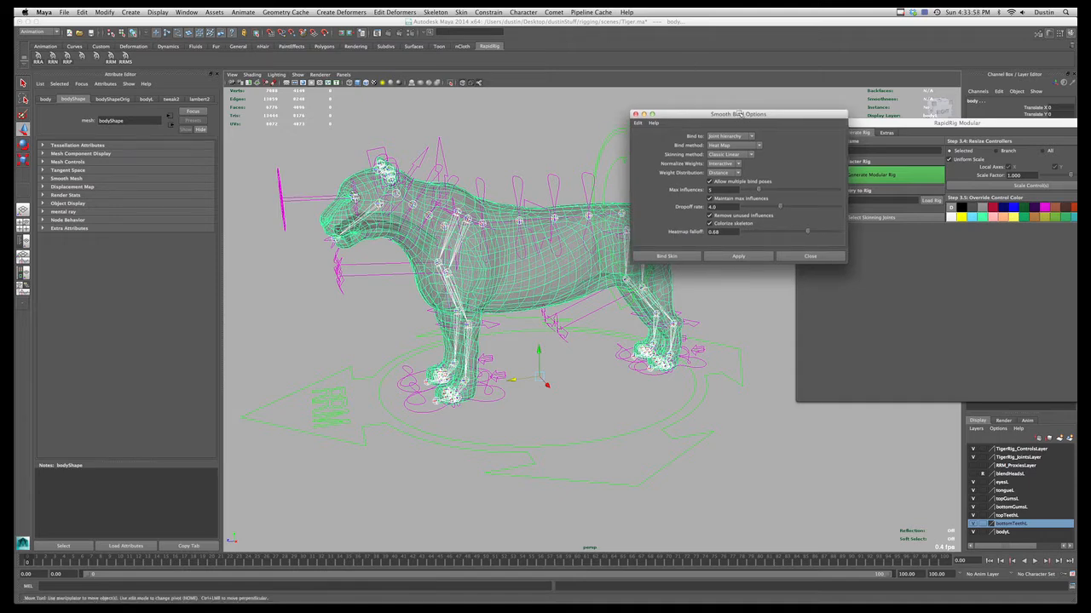
{"action": "left_click", "coordinate": [730, 146]}
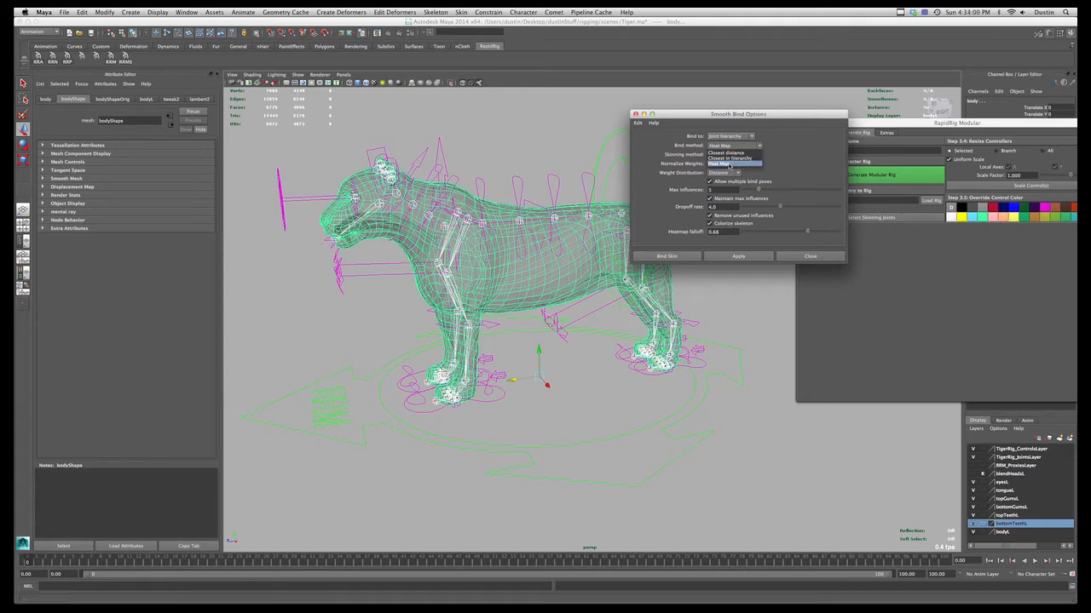
{"action": "left_click", "coordinate": [730, 164]}
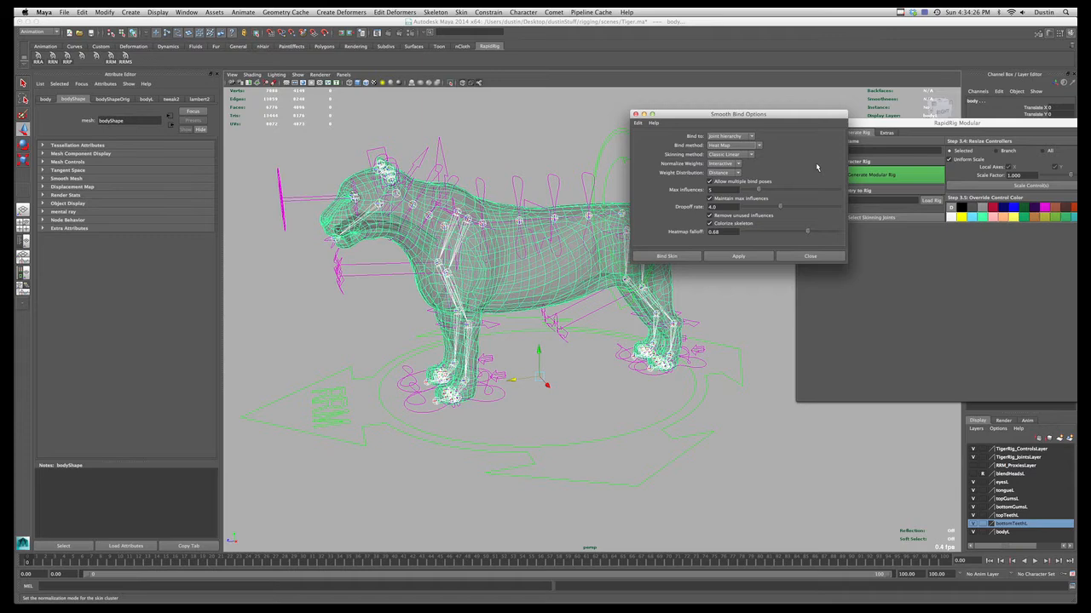
- Set the smooth bind to affect Selected Joints and use the Classic Linear skinning method
{"action": "left_click", "coordinate": [738, 138]}
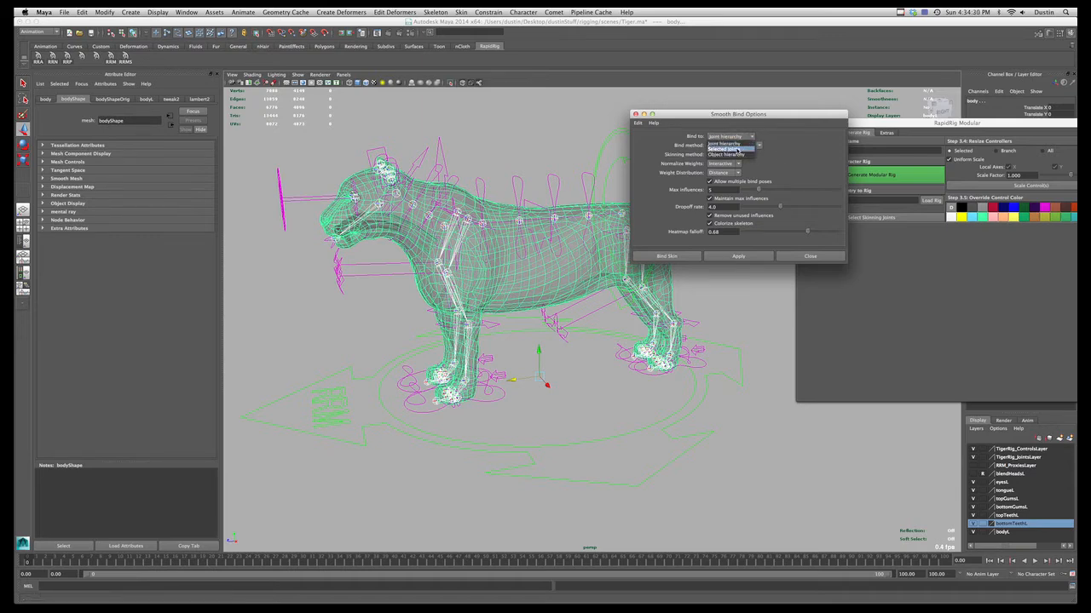
{"action": "left_click", "coordinate": [738, 150]}
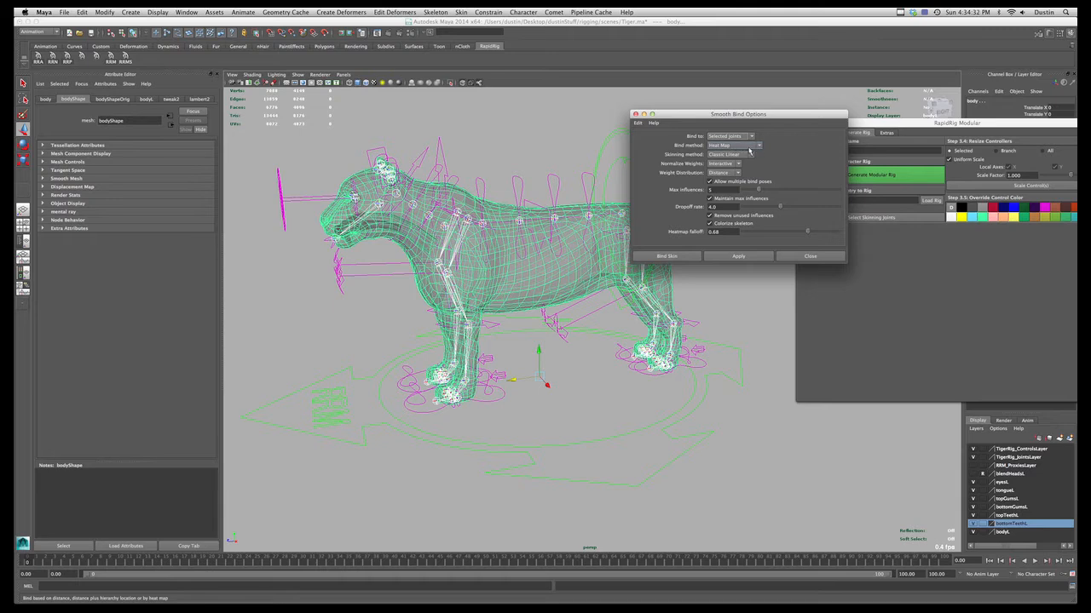
{"action": "left_click", "coordinate": [748, 155]}
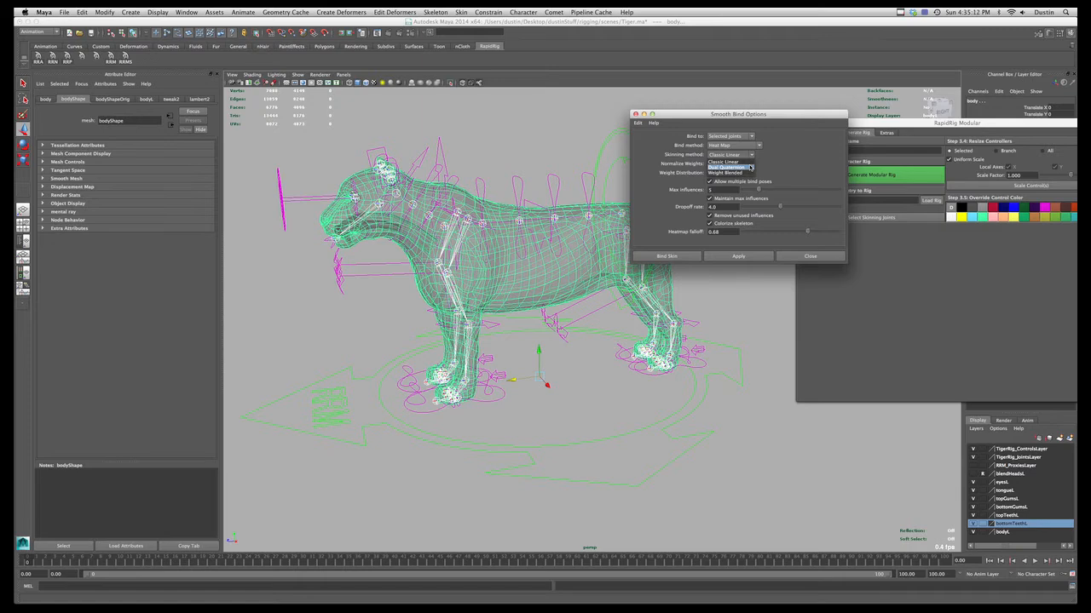
{"action": "left_click", "coordinate": [742, 162]}
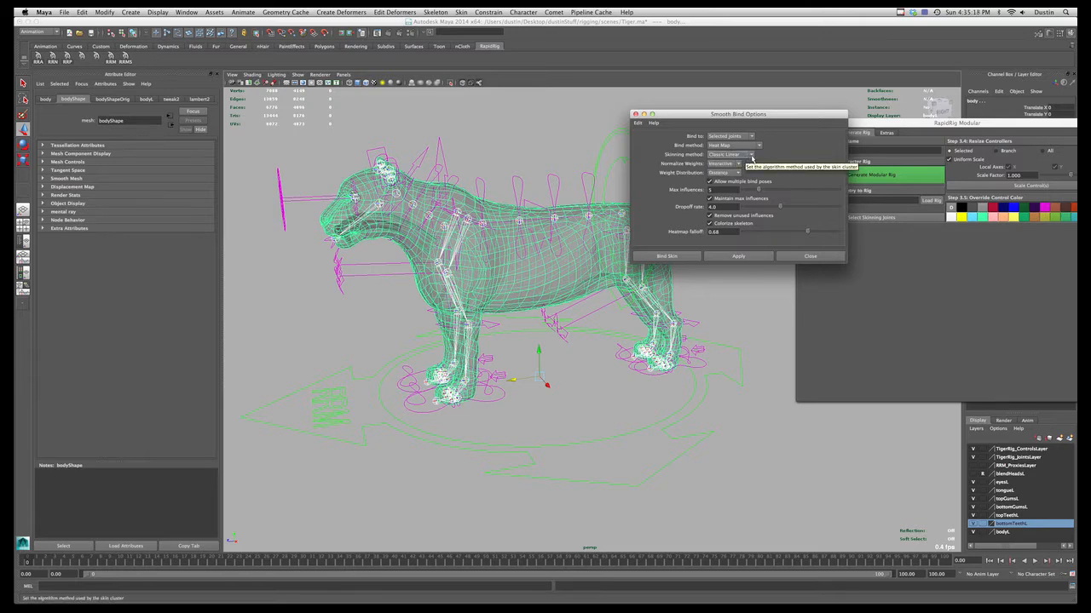
- Keep Interactive weight normalization and Distance weight distribution, and bind the tiger's body mesh to the selected joints
{"action": "left_click", "coordinate": [739, 166]}
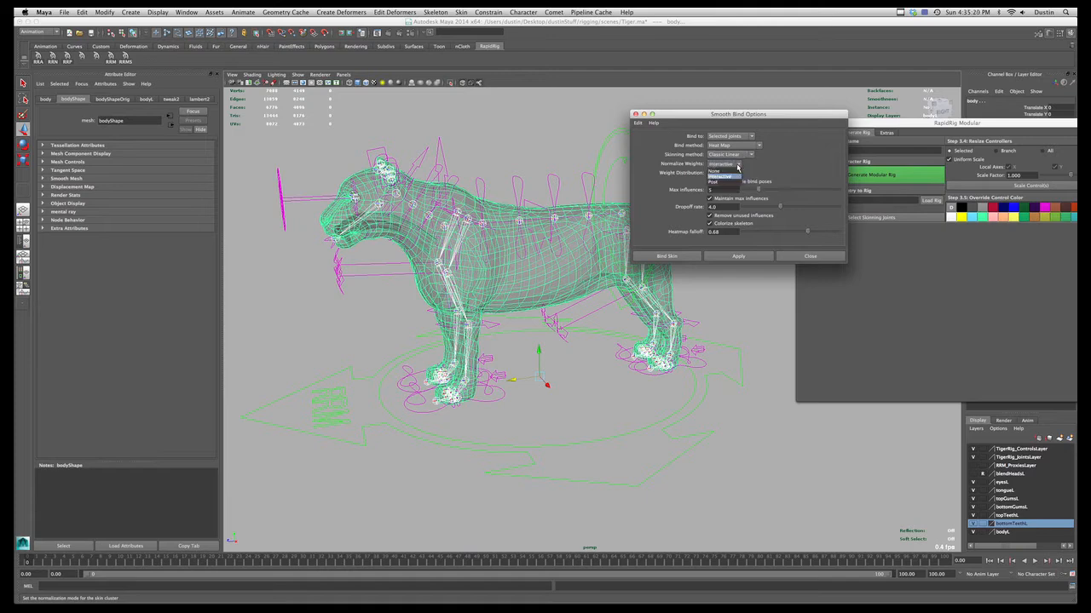
{"action": "left_click", "coordinate": [772, 170]}
{"action": "left_click", "coordinate": [737, 174]}
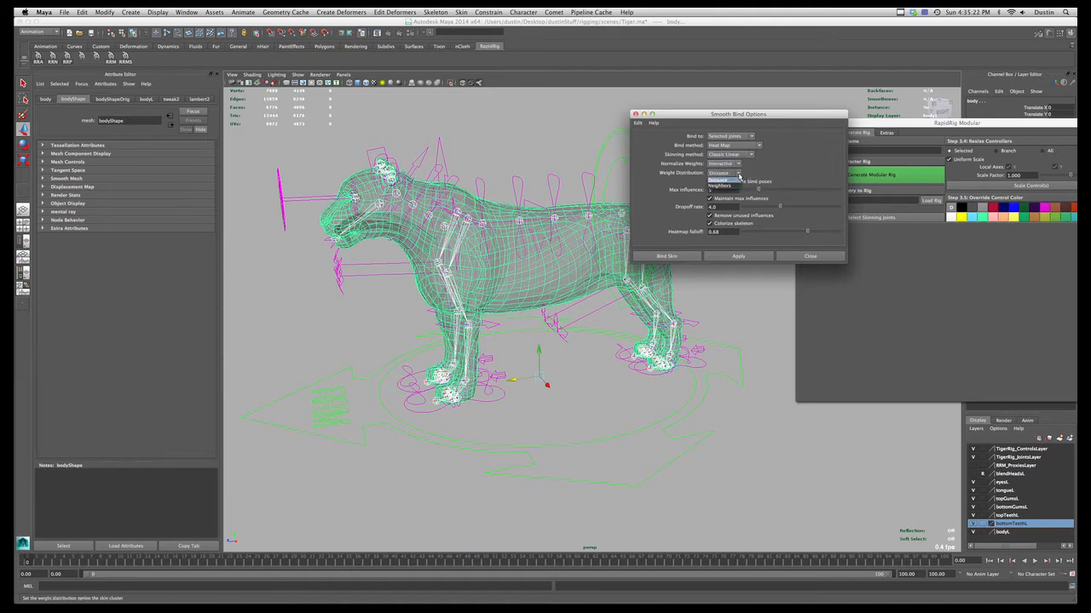
{"action": "left_click", "coordinate": [774, 173]}
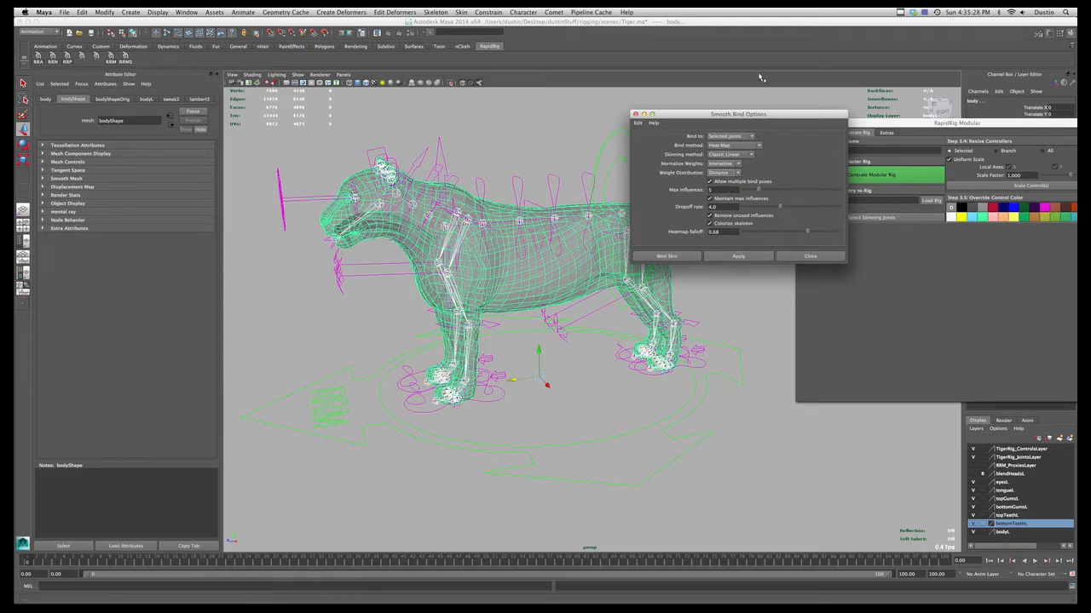
{"action": "left_click_drag", "start_coordinate": [754, 115], "coordinate": [795, 98]}
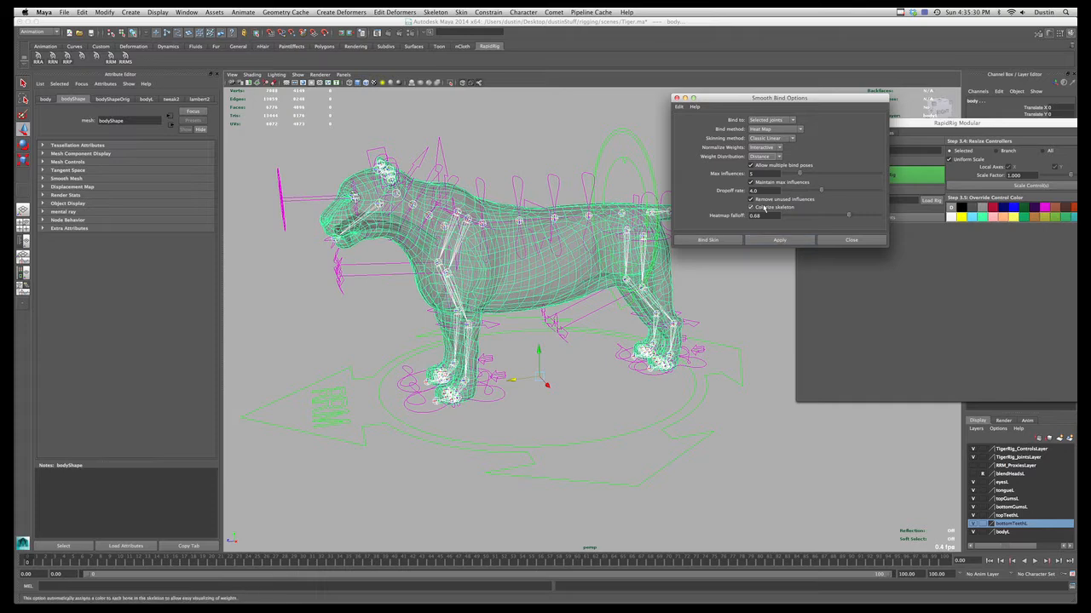
{"action": "left_click", "coordinate": [707, 241]}
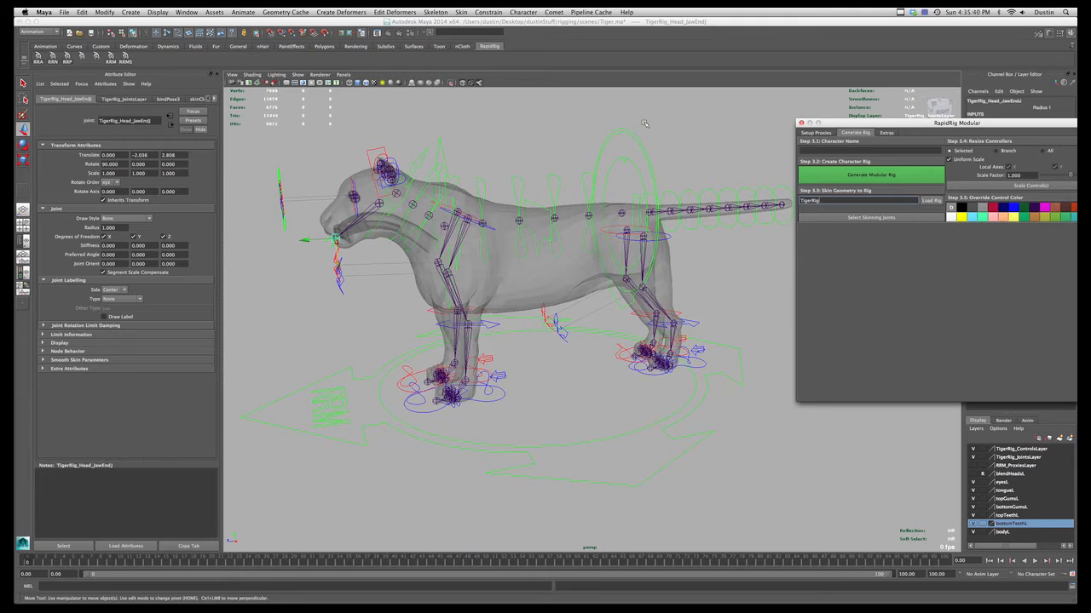
- Try the skinning by transforming the tiger rig's hip root controls, undoing the test changes
{"action": "left_click", "coordinate": [624, 154]}
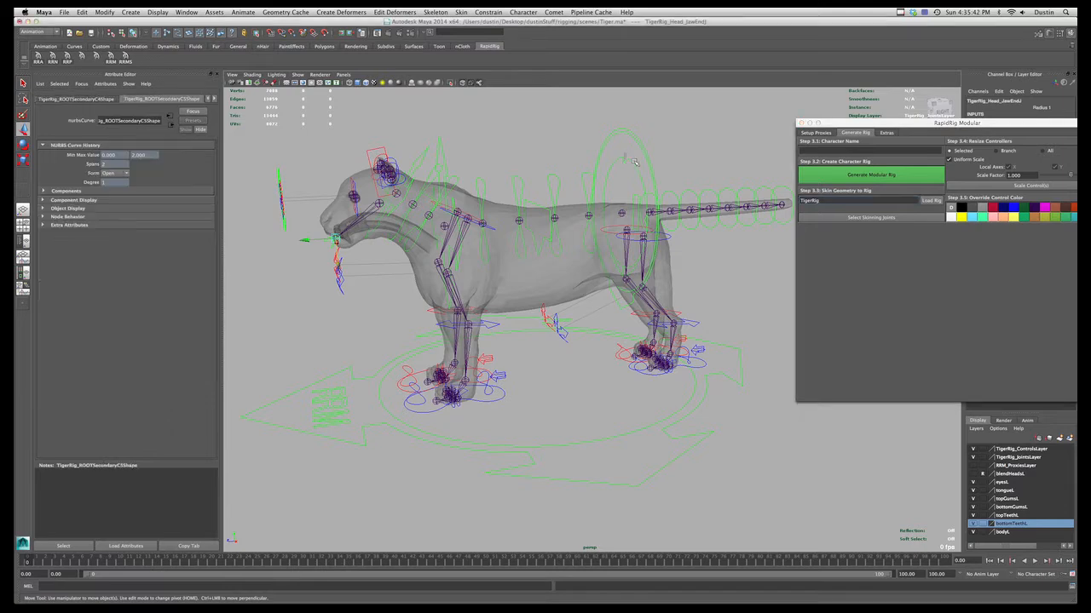
{"action": "left_click_drag", "start_coordinate": [607, 181], "coordinate": [588, 251]}
{"action": "left_click", "coordinate": [633, 132]}
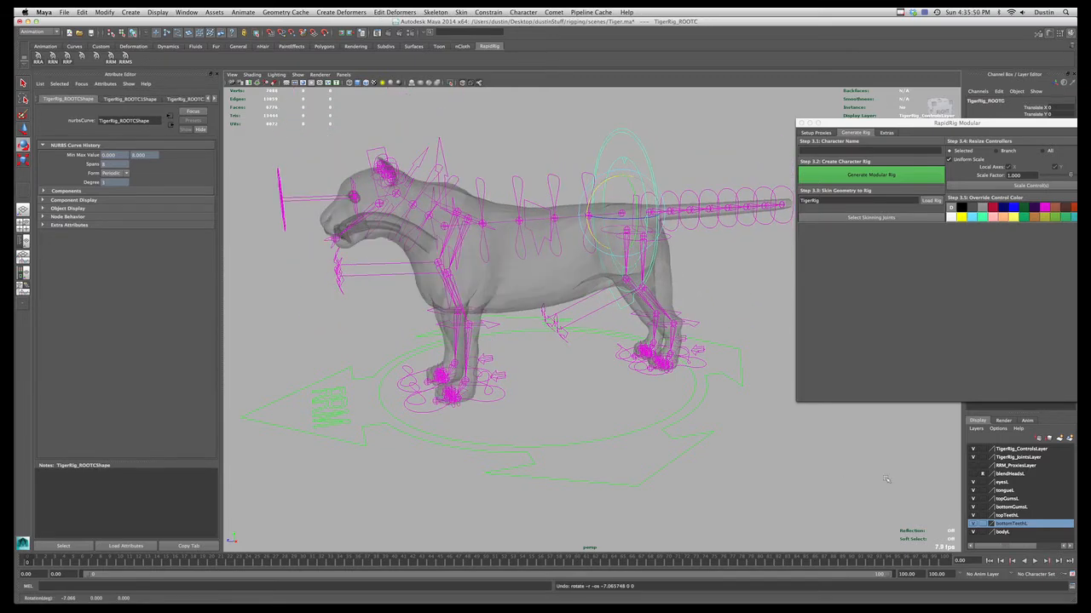
- Hide the bottomTeethL, topTeethL, bottomGumsL, topGumsL, tongueL and eyesL display layers
{"action": "left_click", "coordinate": [973, 524]}
{"action": "left_click", "coordinate": [973, 517]}
{"action": "left_click", "coordinate": [972, 508]}
{"action": "left_click", "coordinate": [973, 499]}
{"action": "left_click", "coordinate": [973, 491]}
{"action": "left_click", "coordinate": [973, 483]}
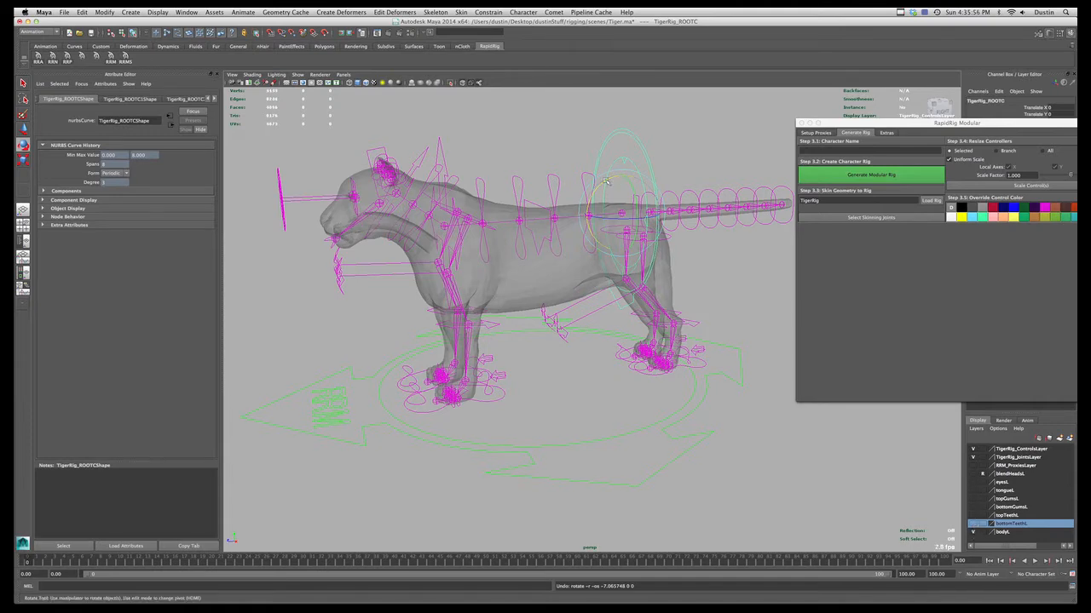
- Rotate the hip root control slightly to test the bound body, and undo the rotation
{"action": "left_click_drag", "start_coordinate": [605, 182], "coordinate": [609, 195]}
{"action": "key", "text": "super+z"}
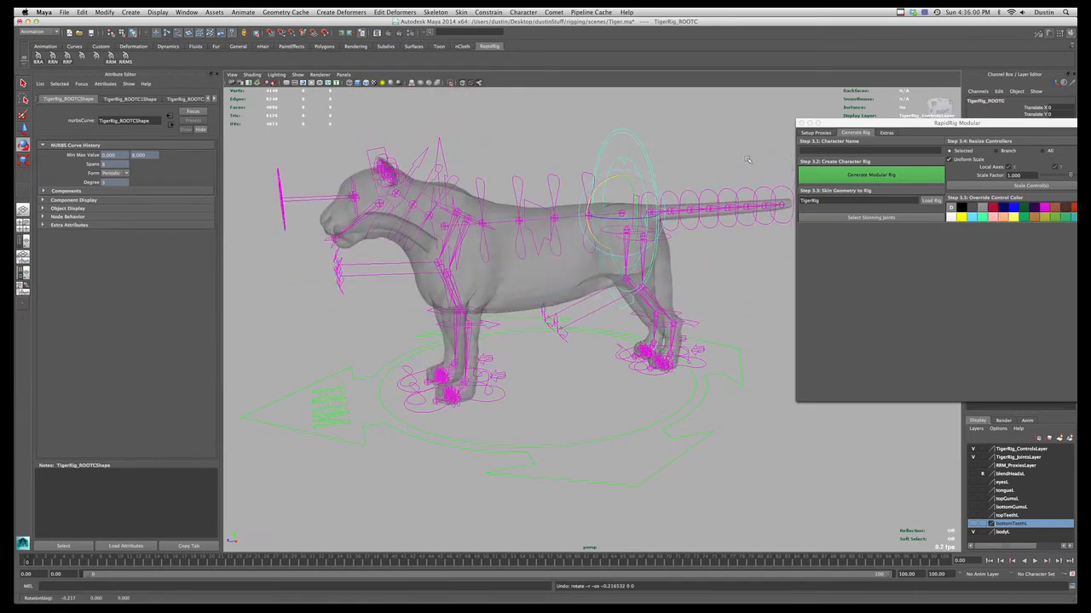
- Move the RapidRig Modular window clear of the Channel Box and select the tiger rig's main control
{"action": "left_click_drag", "start_coordinate": [910, 123], "coordinate": [934, 264]}
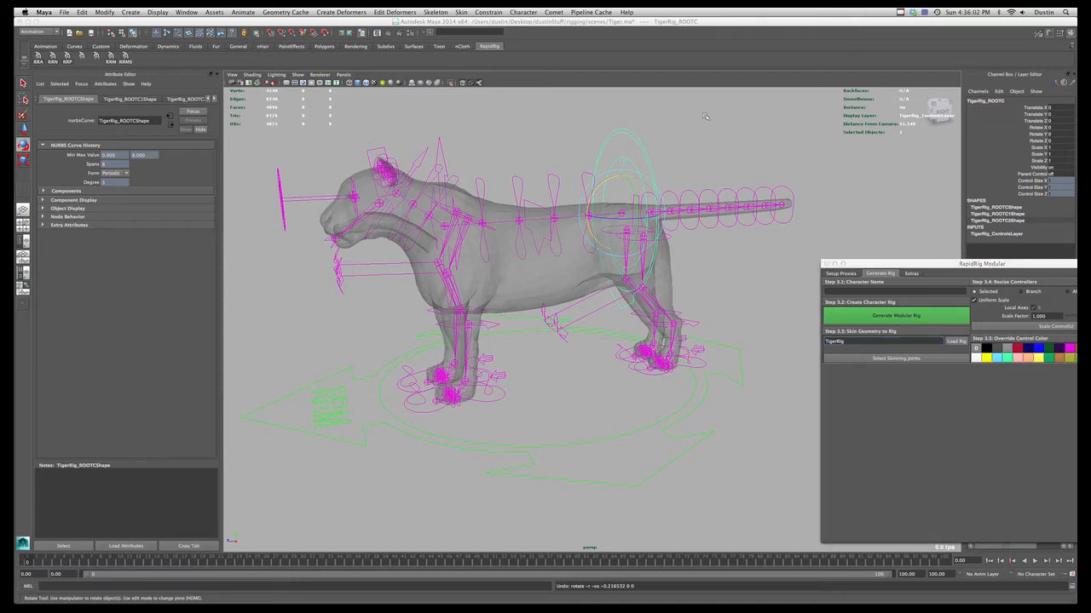
{"action": "left_click", "coordinate": [702, 430]}
{"action": "left_click", "coordinate": [733, 392]}
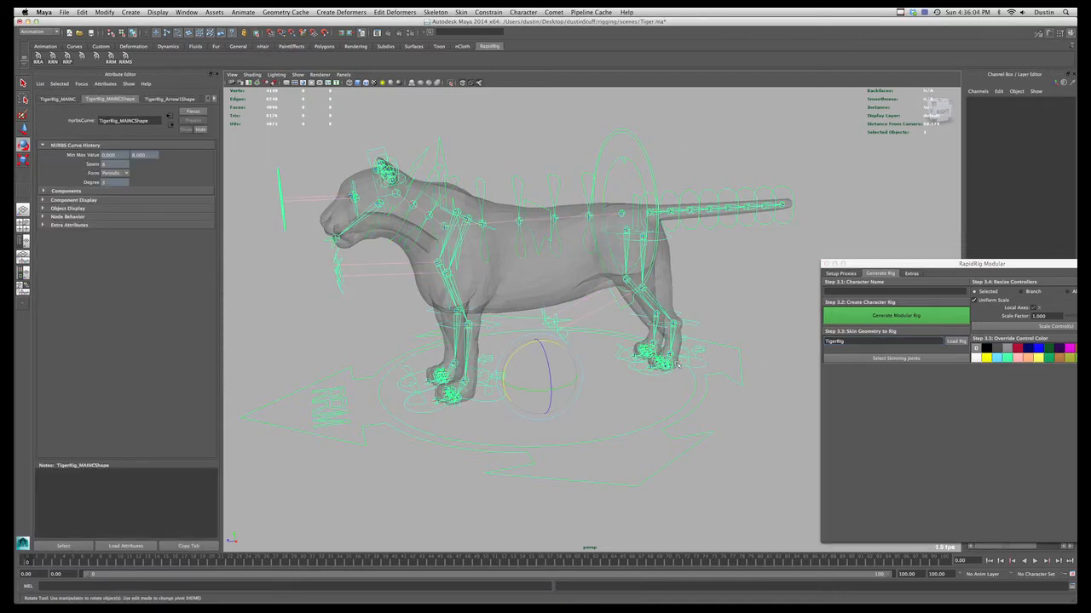
{"action": "right_click_drag", "start_coordinate": [670, 363], "coordinate": [604, 338], "text": "alt"}
{"action": "left_click_drag", "start_coordinate": [605, 338], "coordinate": [652, 334], "text": "alt"}
{"action": "right_click_drag", "start_coordinate": [652, 334], "coordinate": [584, 361], "text": "alt"}
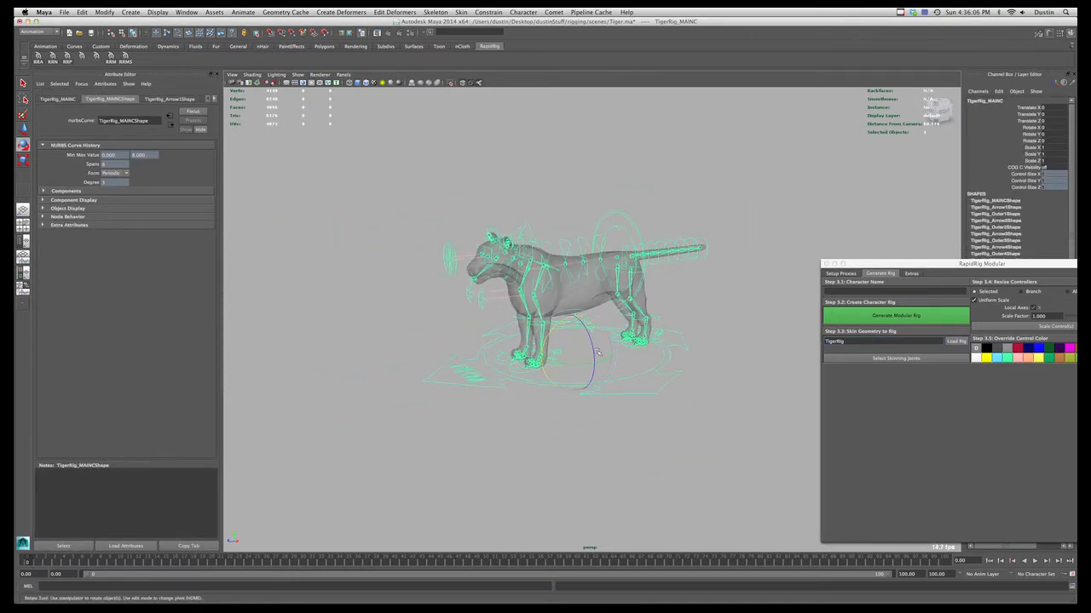
- Test moving, rotating and scaling the whole tiger with the main control, undoing every change
{"action": "key", "text": "w"}
{"action": "left_click_drag", "start_coordinate": [572, 359], "coordinate": [486, 272]}
{"action": "key", "text": "super+z"}
{"action": "key", "text": "e"}
{"action": "key", "text": "r"}
{"action": "key", "text": "super+z"}
{"action": "key", "text": "super+z"}
{"action": "key", "text": "super+z"}
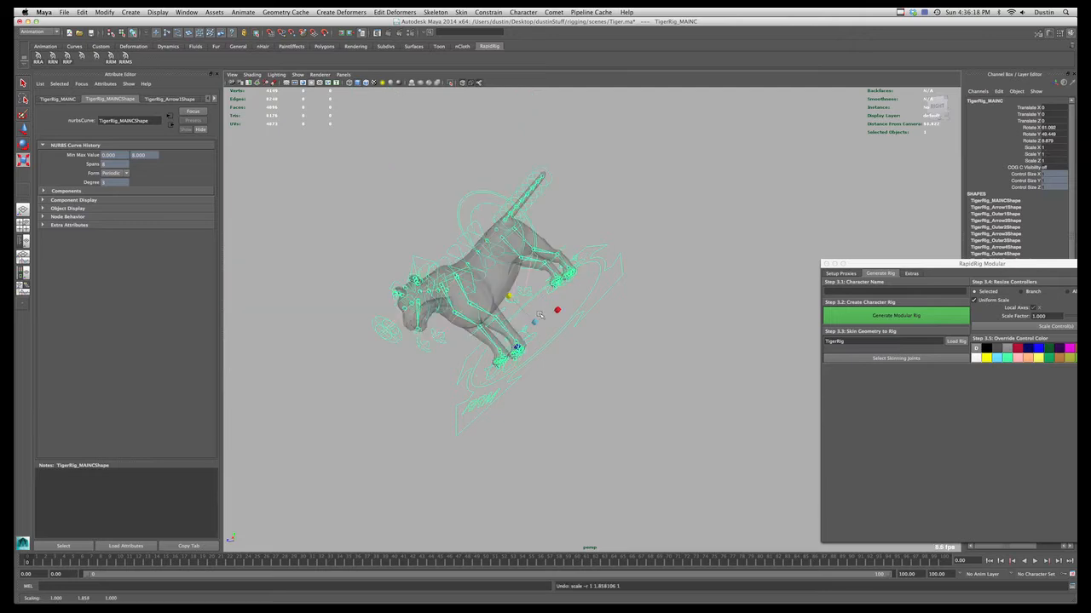
{"action": "left_click_drag", "start_coordinate": [535, 323], "coordinate": [646, 231], "text": "alt"}
{"action": "key", "text": "super+z"}
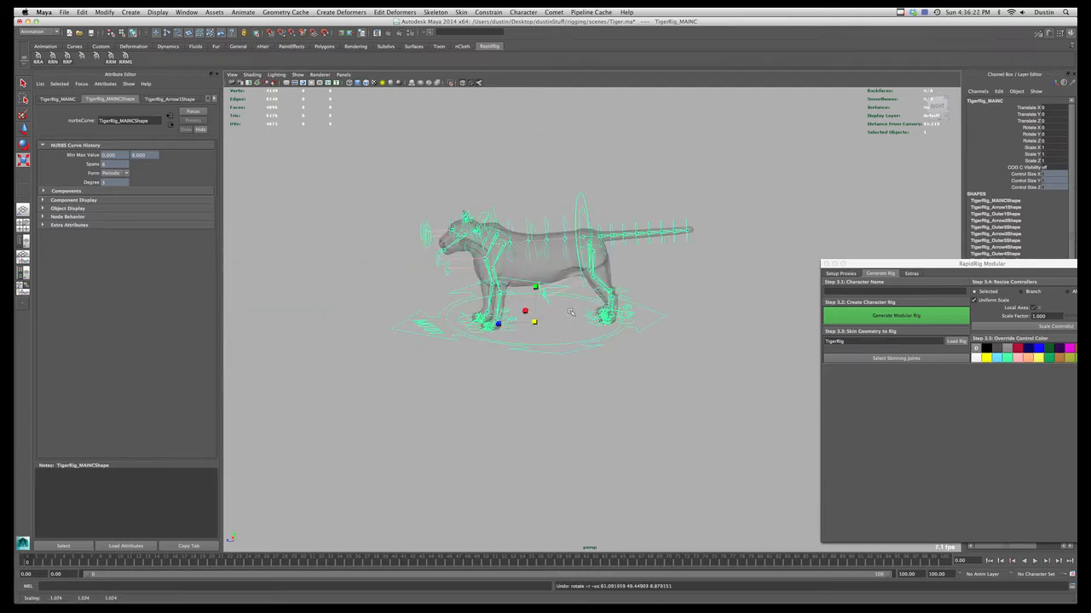
{"action": "key", "text": "super+z"}
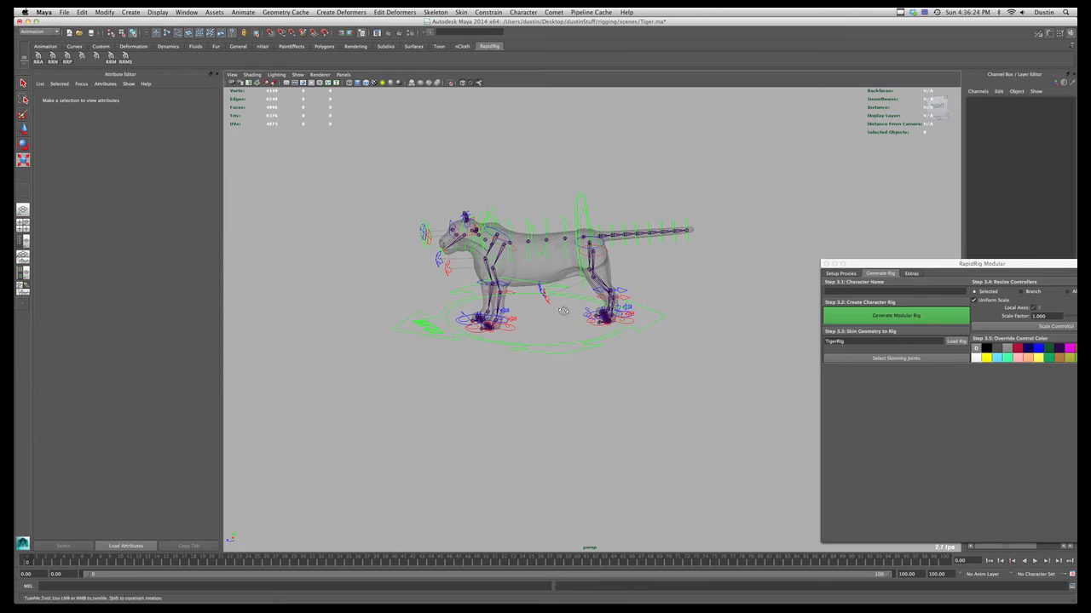
- Select the main control and turn on its COG C Visibility attribute
{"action": "left_click_drag", "start_coordinate": [571, 312], "coordinate": [630, 370], "text": "alt"}
{"action": "right_click_drag", "start_coordinate": [601, 366], "coordinate": [623, 363], "text": "alt"}
{"action": "left_click_drag", "start_coordinate": [623, 363], "coordinate": [608, 361], "text": "alt"}
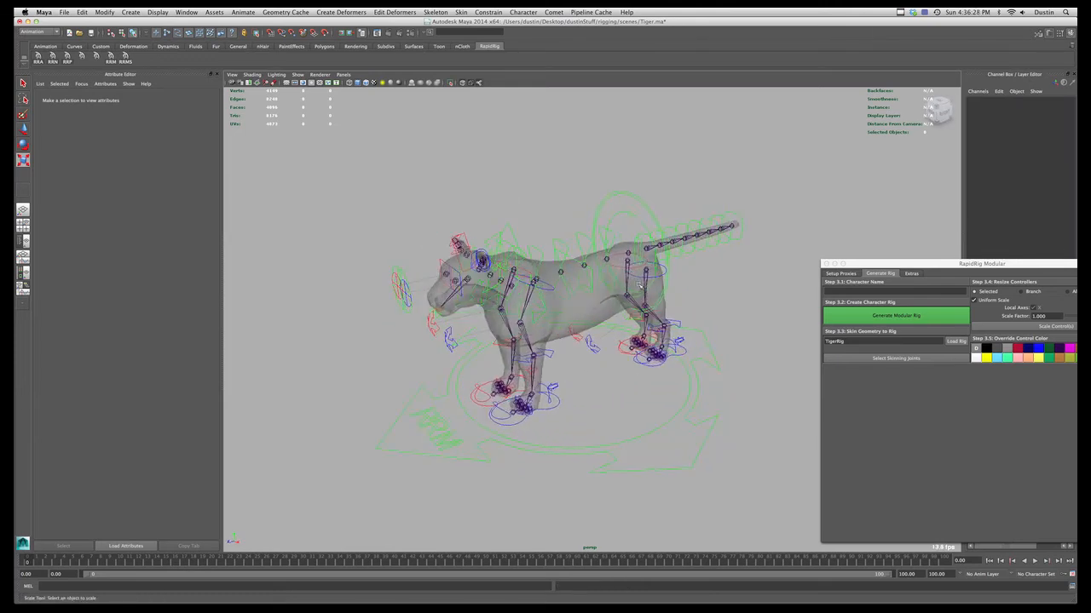
{"action": "left_click", "coordinate": [690, 400]}
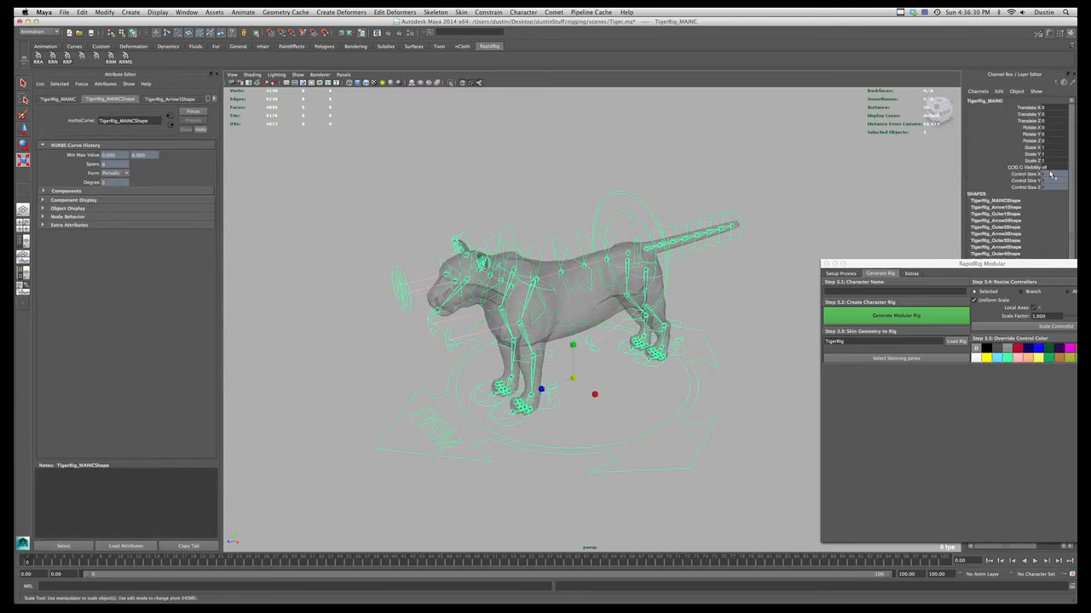
{"action": "left_click", "coordinate": [1046, 167]}
{"action": "type", "text": "1"}
{"action": "key", "text": "Return"}
- Try rotating and moving the tiger's body with the center-of-gravity control, and undo the changes
{"action": "left_click", "coordinate": [571, 162]}
{"action": "left_click_drag", "start_coordinate": [572, 164], "coordinate": [557, 188], "text": "alt"}
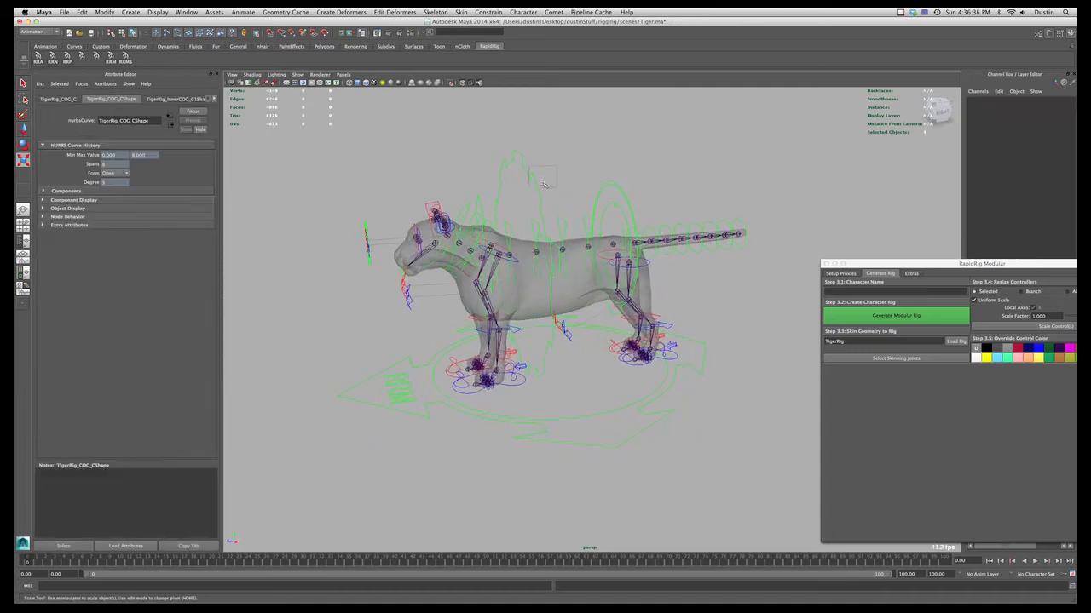
{"action": "key", "text": "e"}
{"action": "left_click_drag", "start_coordinate": [521, 236], "coordinate": [539, 284]}
{"action": "key", "text": "w"}
{"action": "left_click_drag", "start_coordinate": [527, 262], "coordinate": [503, 373]}
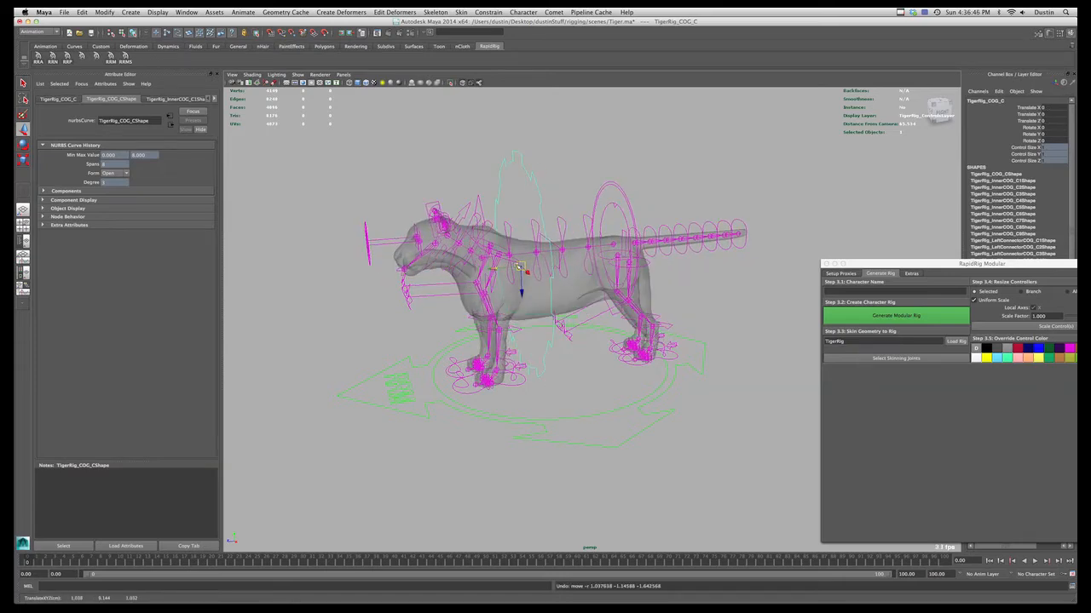
{"action": "left_click_drag", "start_coordinate": [518, 269], "coordinate": [540, 277]}
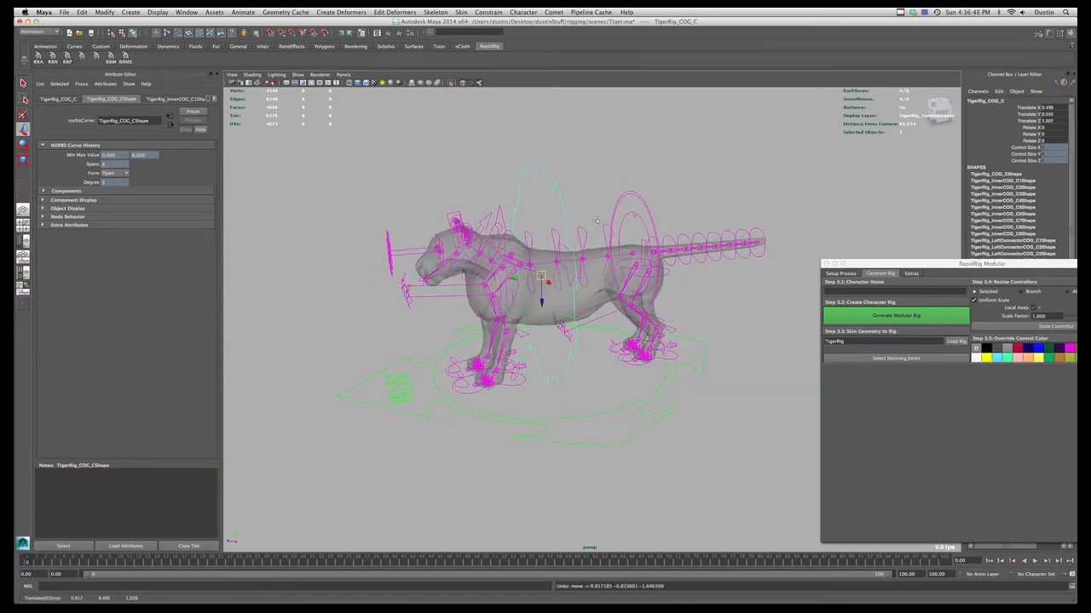
{"action": "key", "text": "z"}
{"action": "key", "text": "z"}
{"action": "key", "text": "z"}
{"action": "key", "text": "z"}
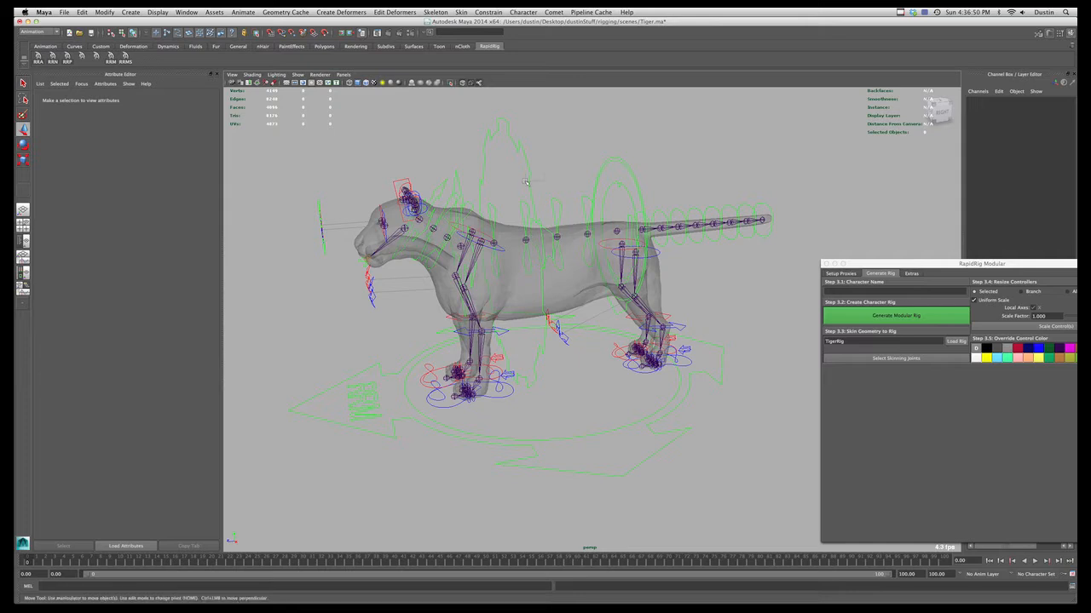
- Reselect the main control and turn its COG C Visibility attribute off
{"action": "left_click", "coordinate": [524, 183]}
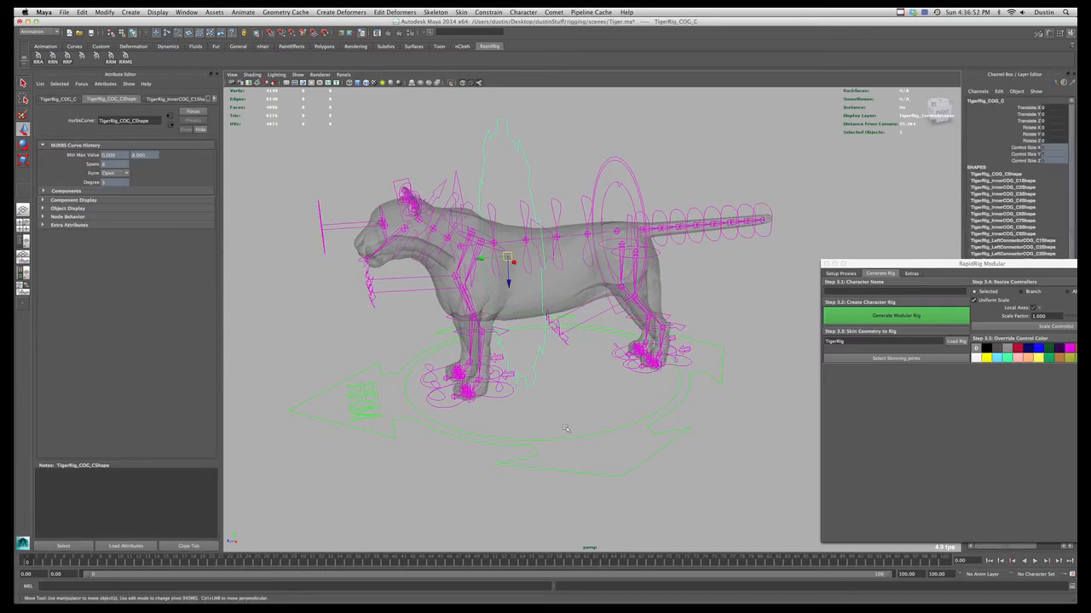
{"action": "left_click", "coordinate": [590, 452]}
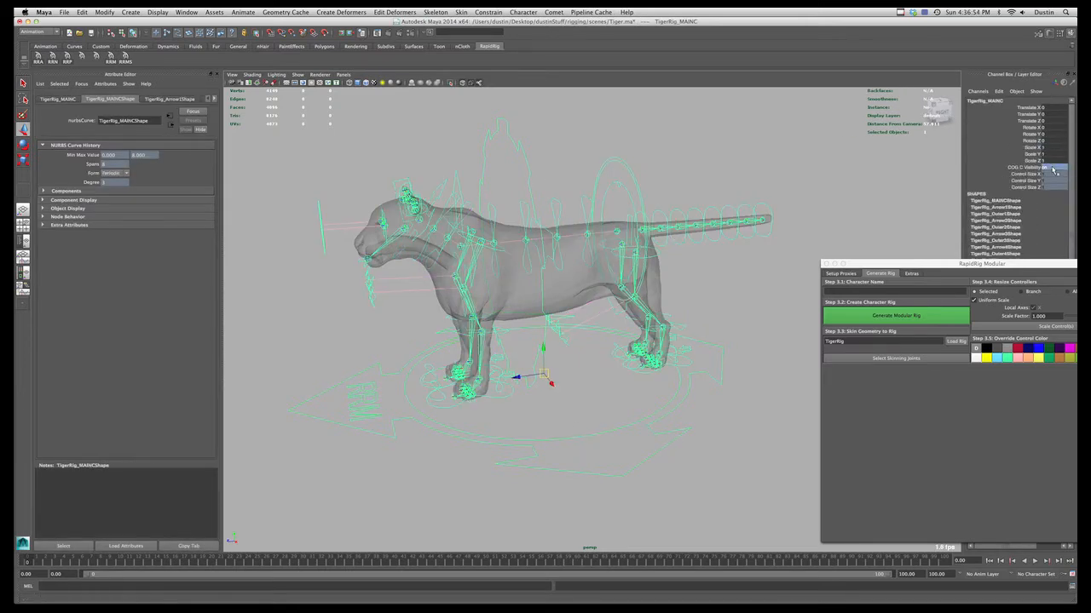
{"action": "left_click_drag", "start_coordinate": [1051, 170], "coordinate": [1054, 187]}
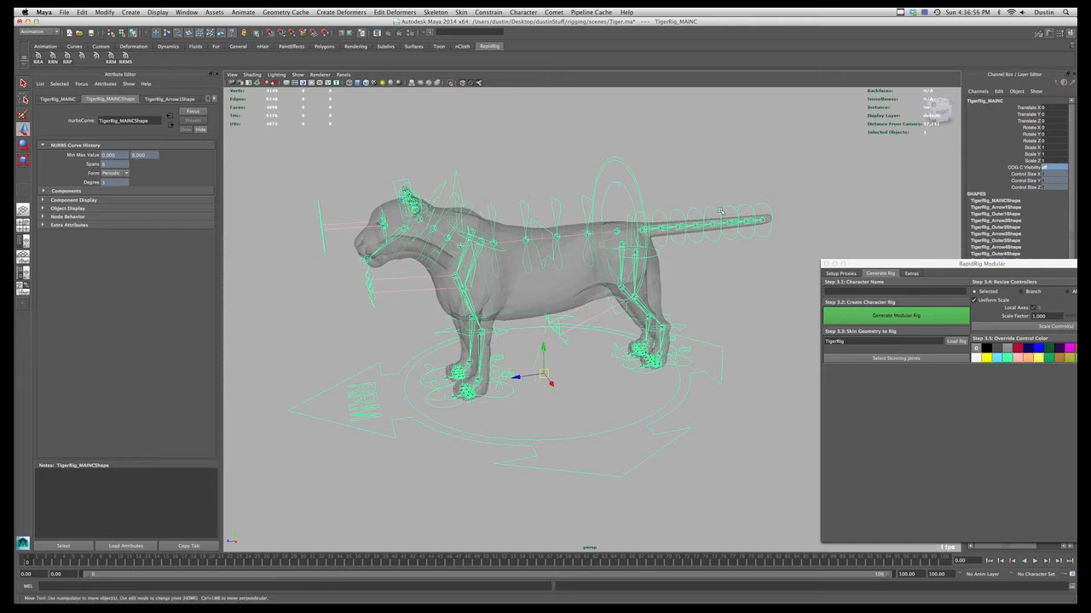
- Select the root control around the tiger's hips and try rotating it, restoring its original pose
{"action": "left_click", "coordinate": [640, 193]}
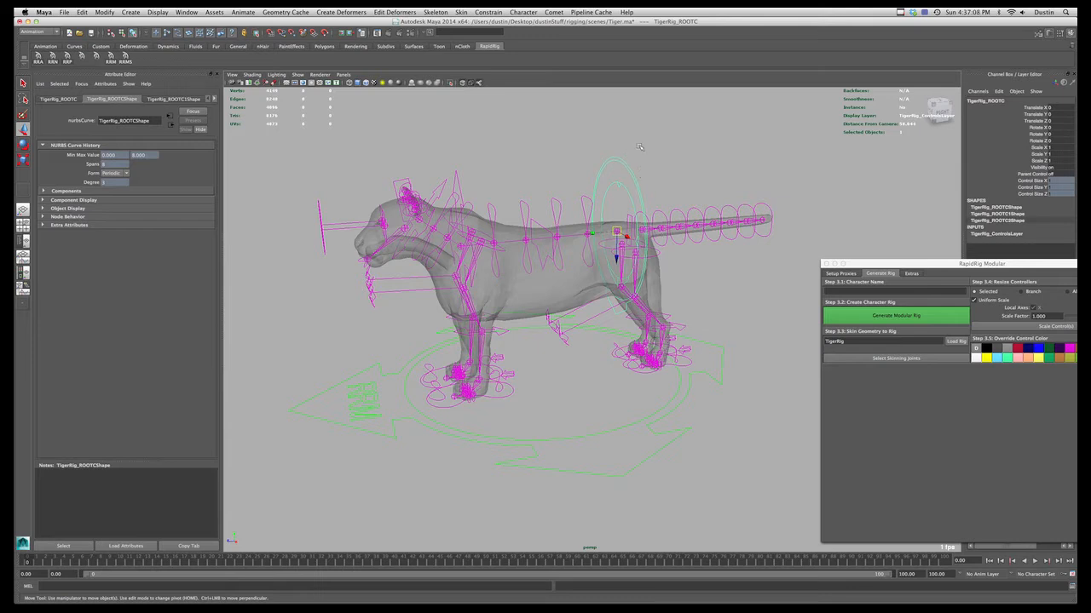
{"action": "left_click_drag", "start_coordinate": [631, 168], "coordinate": [644, 163], "text": "alt"}
{"action": "key", "text": "e"}
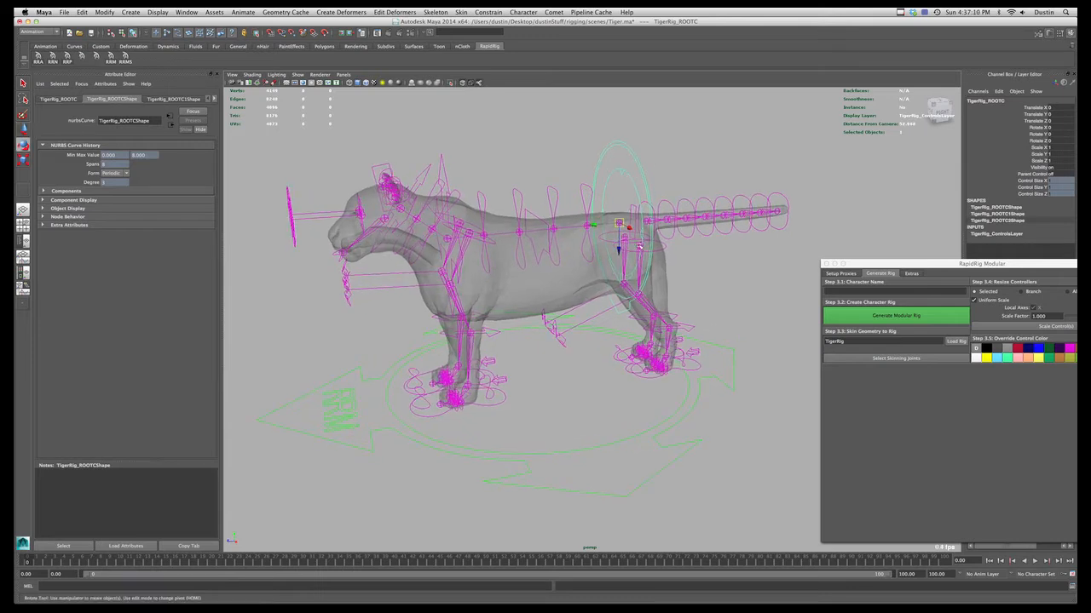
{"action": "mouse_move", "coordinate": [597, 196]}
{"action": "left_mouse_down"}
{"action": "mouse_move", "coordinate": [598, 223]}
{"action": "mouse_move", "coordinate": [596, 175]}
{"action": "mouse_move", "coordinate": [600, 215]}
{"action": "mouse_move", "coordinate": [605, 194]}
{"action": "left_mouse_up"}
{"action": "key", "text": "q"}
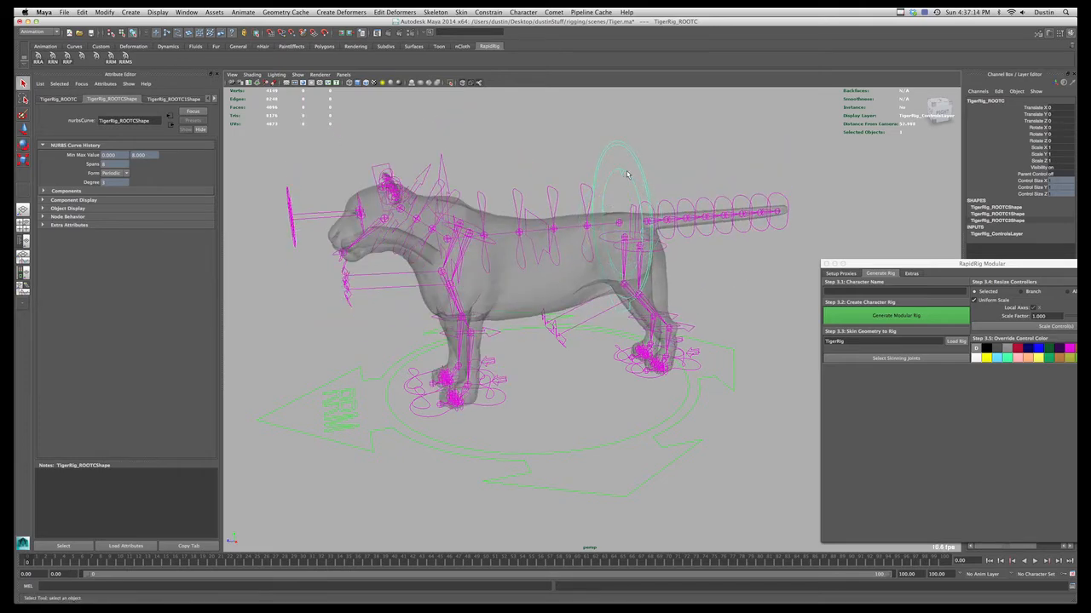
- Compare the secondary root control with the primary root control by moving each one, undoing every move
{"action": "left_click", "coordinate": [626, 175]}
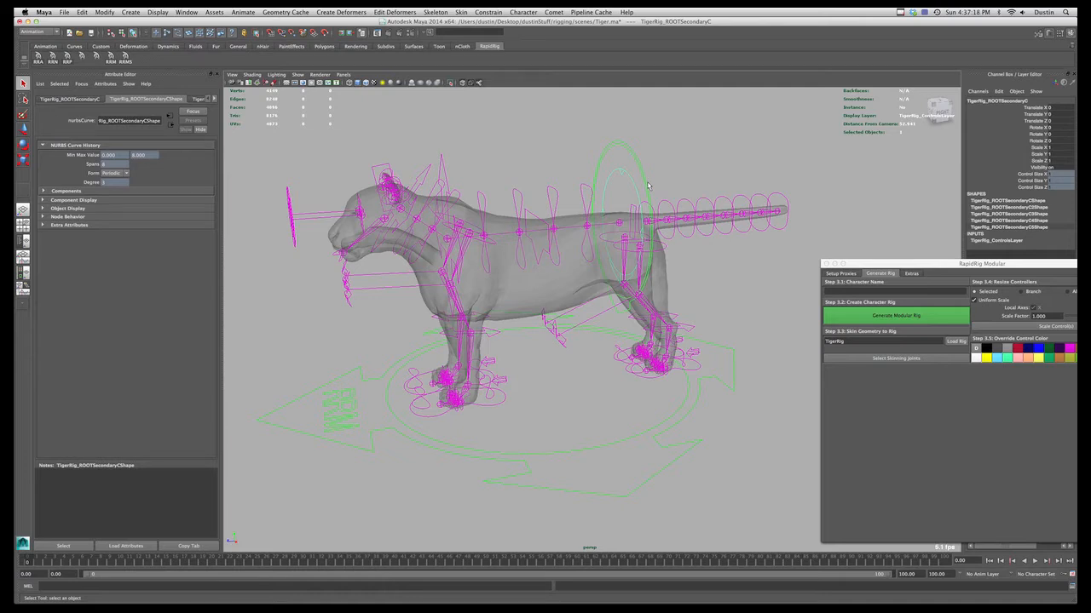
{"action": "key", "text": "w"}
{"action": "mouse_move", "coordinate": [619, 225]}
{"action": "left_mouse_down"}
{"action": "mouse_move", "coordinate": [601, 256]}
{"action": "mouse_move", "coordinate": [603, 243]}
{"action": "mouse_move", "coordinate": [620, 267]}
{"action": "mouse_move", "coordinate": [600, 259]}
{"action": "mouse_move", "coordinate": [615, 226]}
{"action": "mouse_move", "coordinate": [599, 223]}
{"action": "left_mouse_up"}
{"action": "key", "text": "super+z"}
{"action": "left_click", "coordinate": [611, 146]}
{"action": "key", "text": "super+z"}
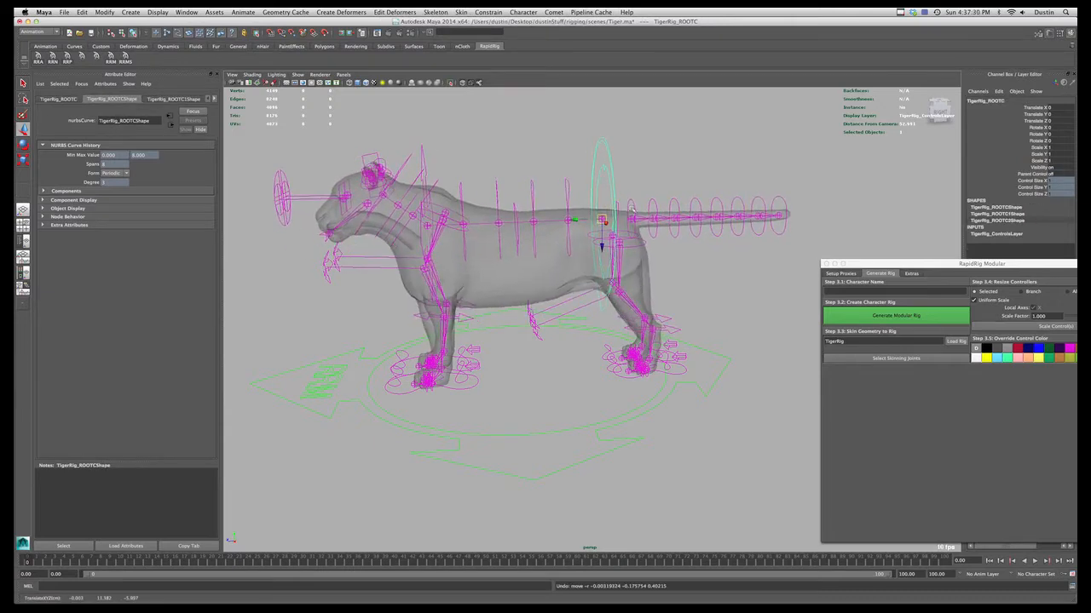
{"action": "left_click", "coordinate": [608, 172]}
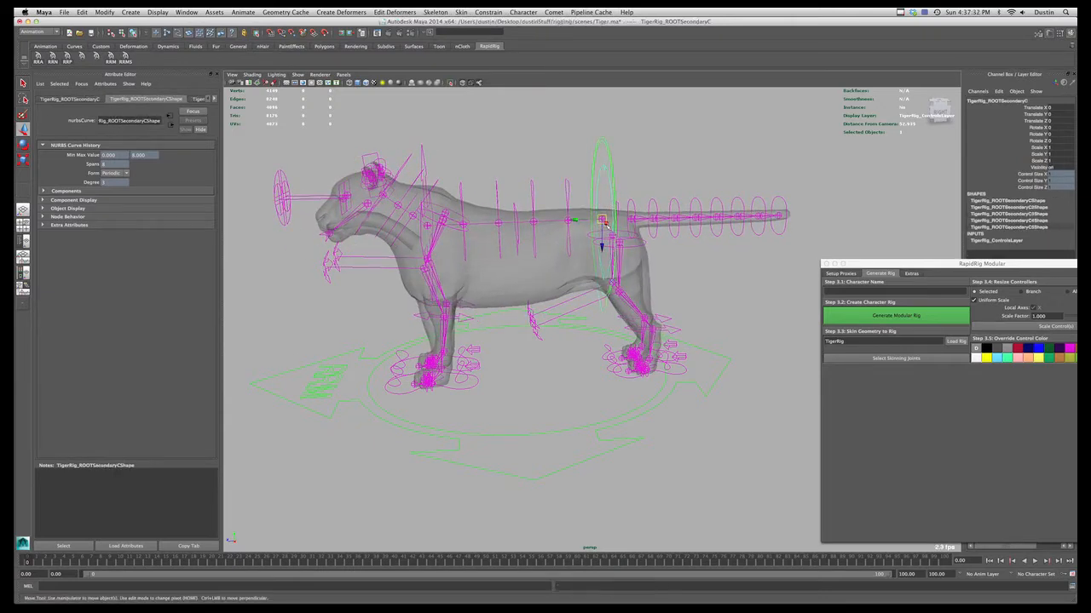
{"action": "left_click_drag", "start_coordinate": [603, 221], "coordinate": [656, 234]}
{"action": "key", "text": "super+z"}
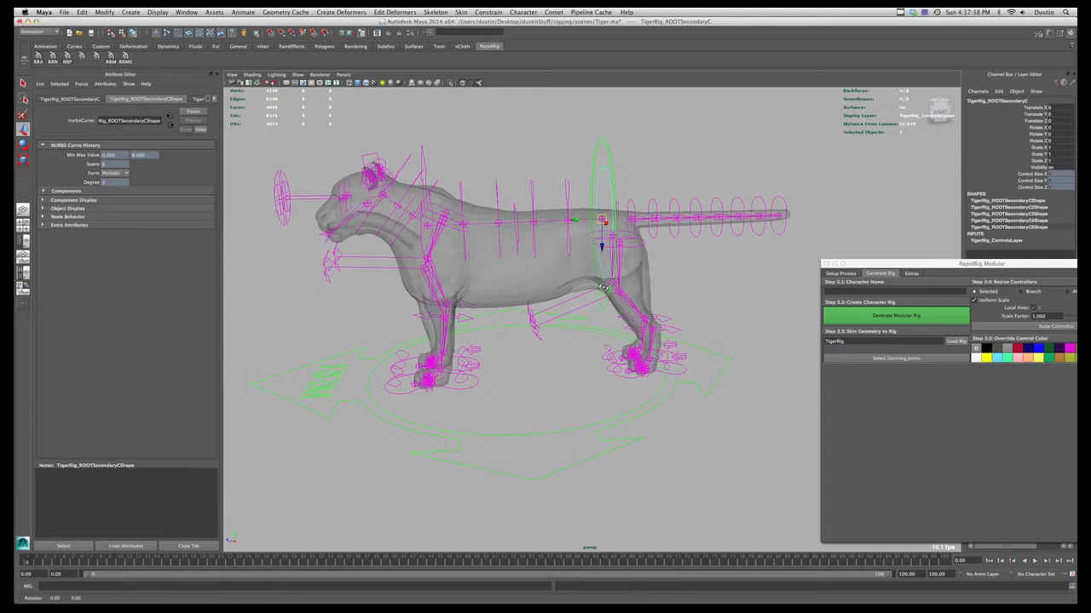
- Select the left hind leg's switch control, examine its ROOT Parent options, and select the primary root control
{"action": "left_click_drag", "start_coordinate": [666, 320], "coordinate": [615, 292], "text": "alt"}
{"action": "left_click", "coordinate": [690, 353]}
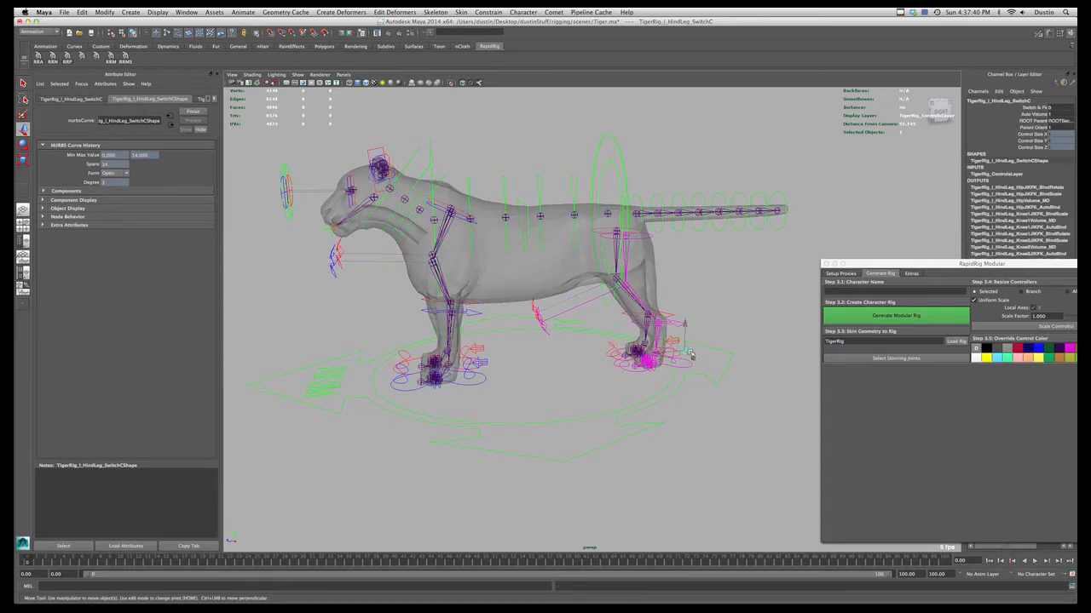
{"action": "left_click", "coordinate": [1062, 124]}
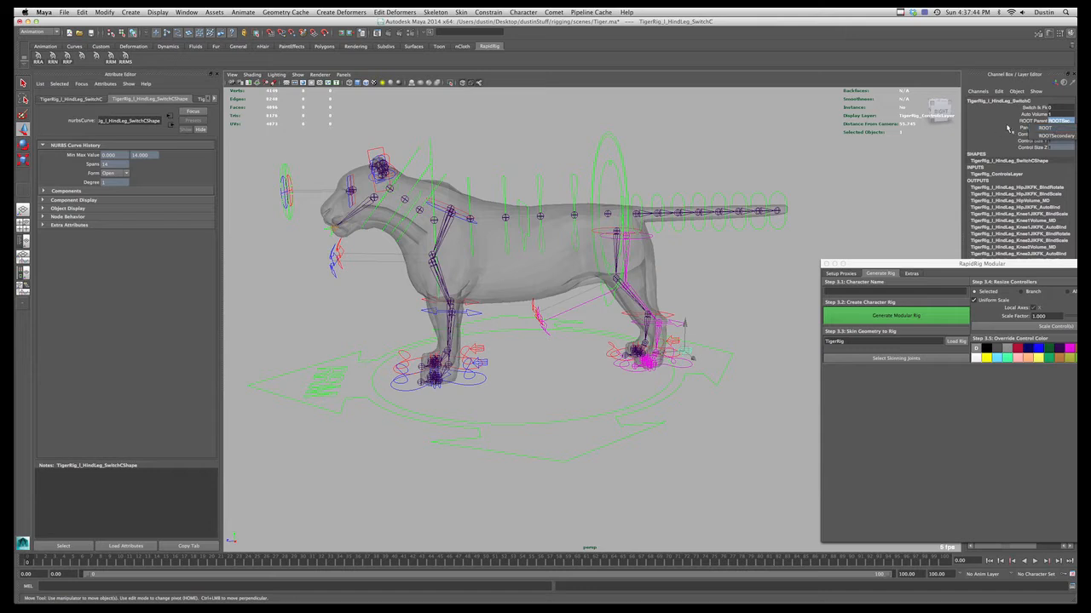
{"action": "left_click", "coordinate": [613, 162]}
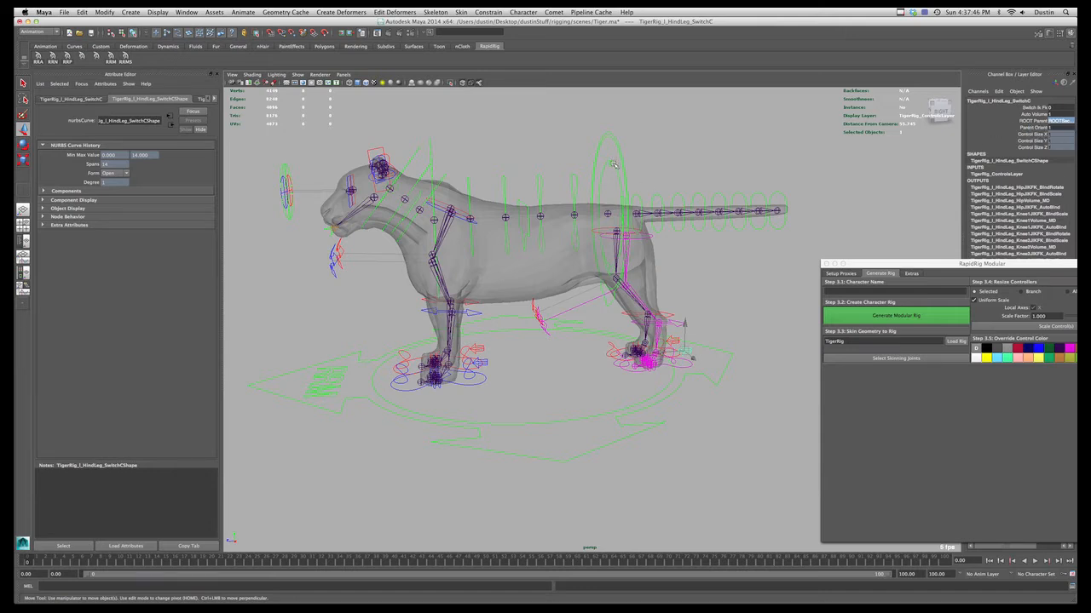
{"action": "left_click", "coordinate": [613, 163]}
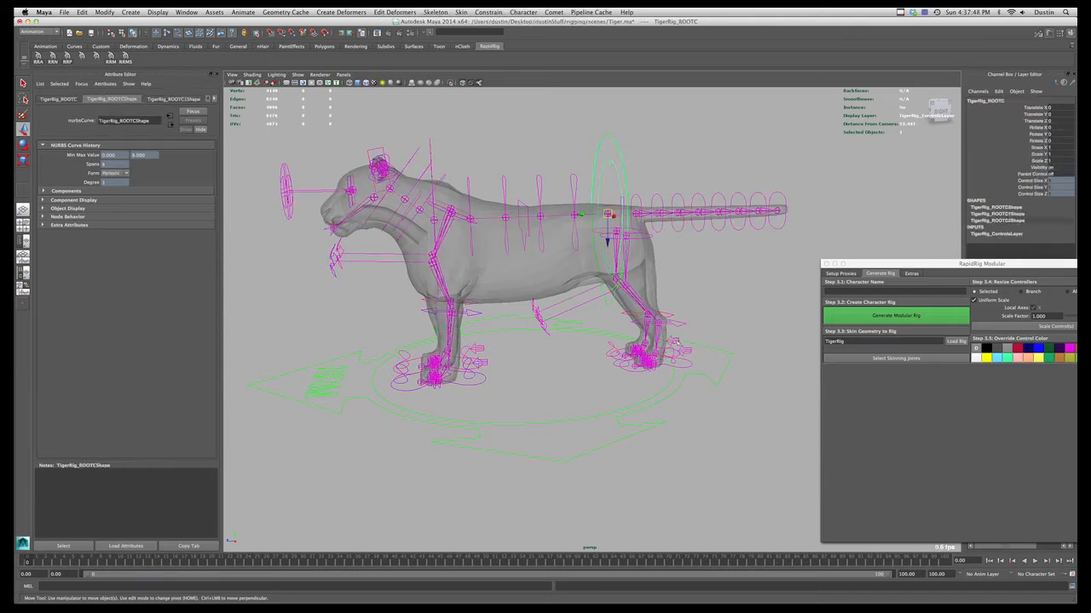
- Test the left hind leg switch's ROOT Parent as ROOT by moving the secondary root control, undo the move, and restore ROOTSecondary
{"action": "left_click", "coordinate": [686, 353]}
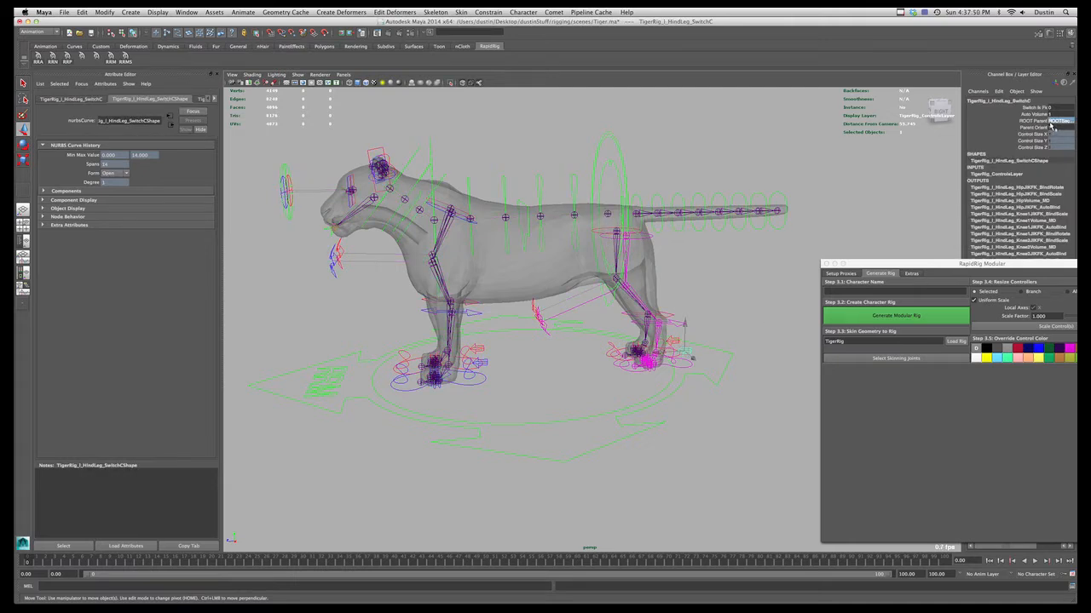
{"action": "left_click", "coordinate": [611, 162]}
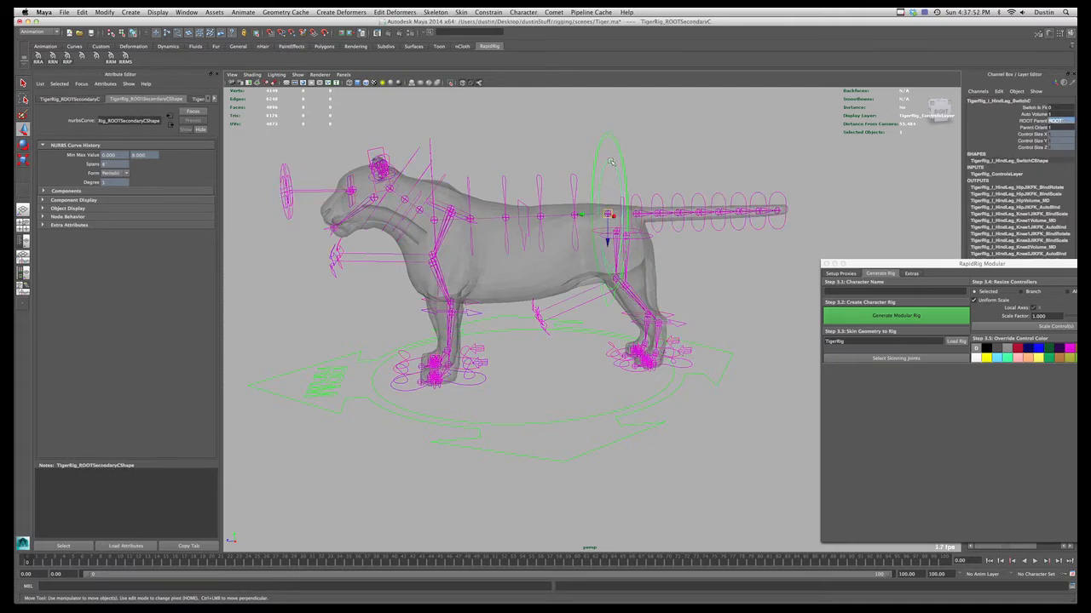
{"action": "left_click_drag", "start_coordinate": [608, 215], "coordinate": [597, 243]}
{"action": "key", "text": "super+z"}
{"action": "left_click", "coordinate": [594, 225]}
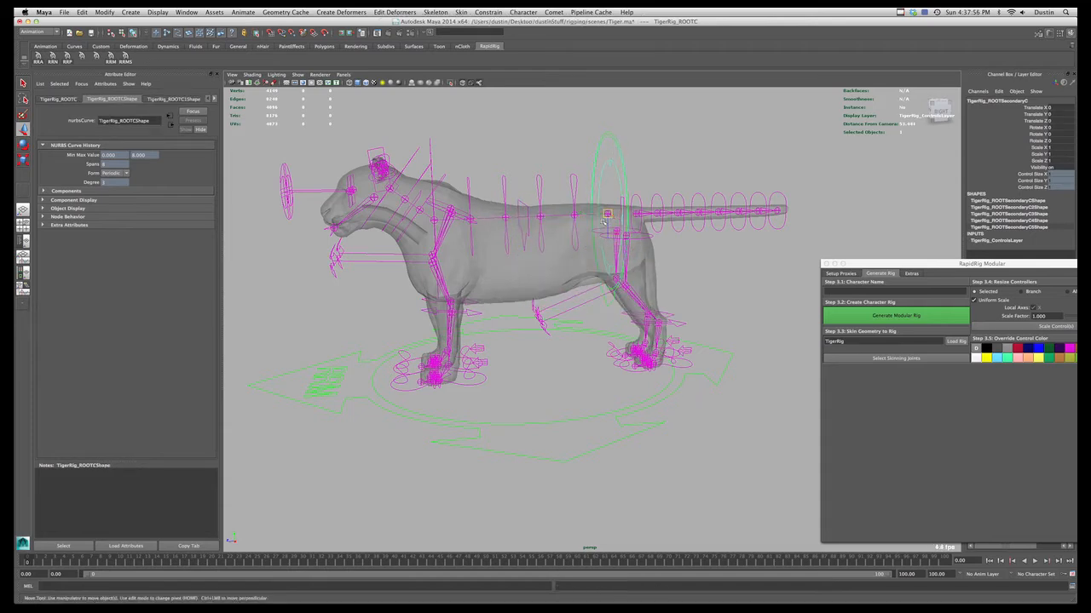
{"action": "left_click", "coordinate": [608, 236]}
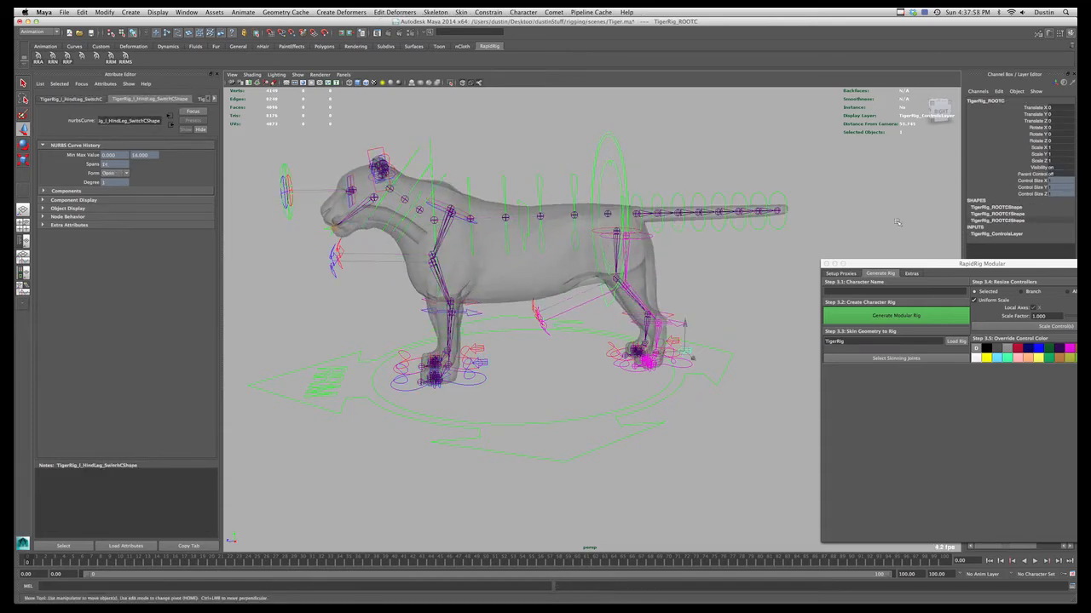
{"action": "left_click", "coordinate": [1062, 121]}
{"action": "left_click", "coordinate": [1063, 137]}
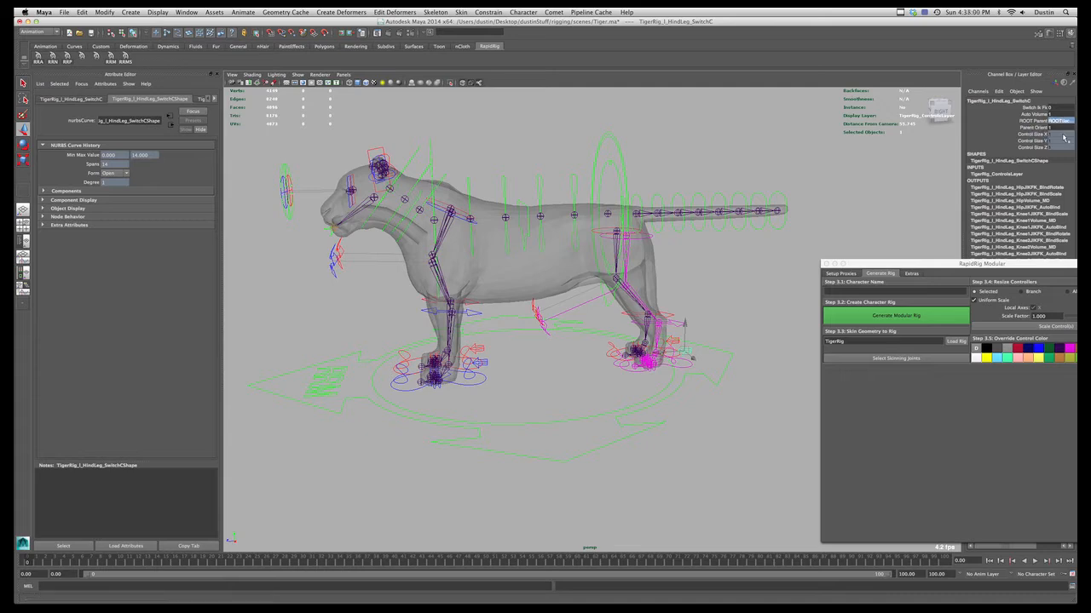
- Select the tail's master control at the base of the tail and set its ROOT Parent to ROOTSecondary
{"action": "left_click_drag", "start_coordinate": [668, 213], "coordinate": [617, 208], "text": "alt"}
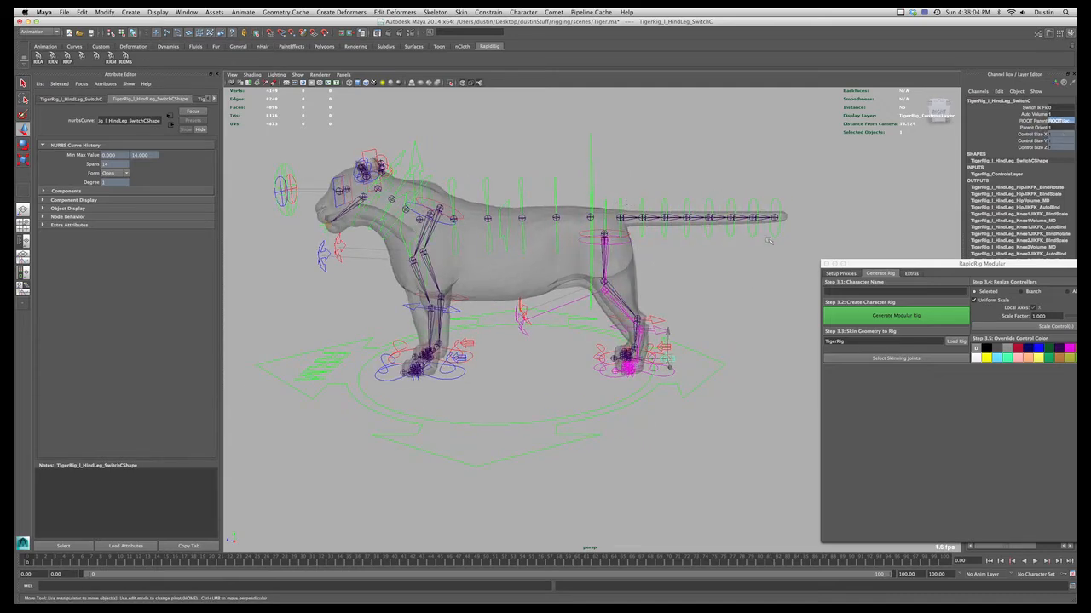
{"action": "left_click", "coordinate": [611, 204]}
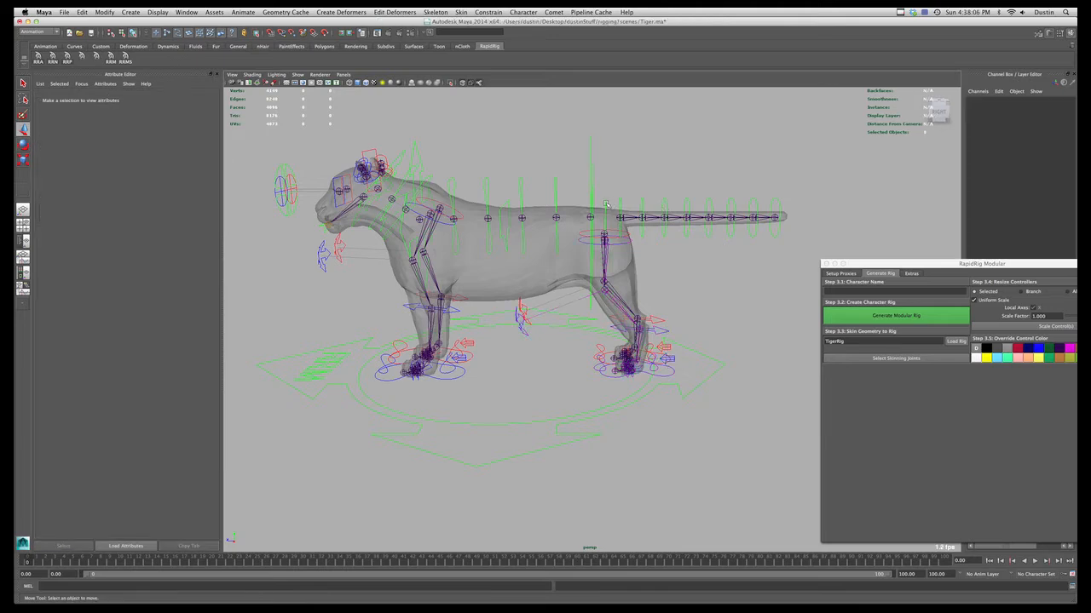
{"action": "left_click", "coordinate": [618, 207]}
{"action": "mouse_move", "coordinate": [619, 206]}
{"action": "left_mouse_down", "text": "alt"}
{"action": "mouse_move", "coordinate": [608, 204]}
{"action": "mouse_move", "coordinate": [629, 207]}
{"action": "left_mouse_up", "text": "alt"}
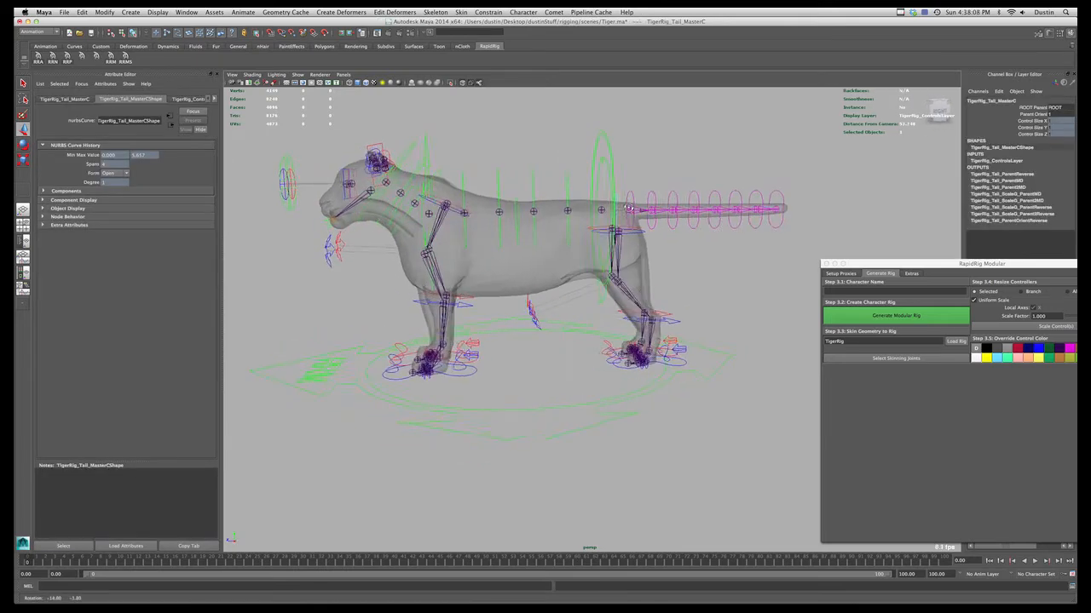
{"action": "right_click_drag", "start_coordinate": [649, 340], "coordinate": [708, 401], "text": "alt"}
{"action": "left_click_drag", "start_coordinate": [714, 386], "coordinate": [716, 404], "text": "alt"}
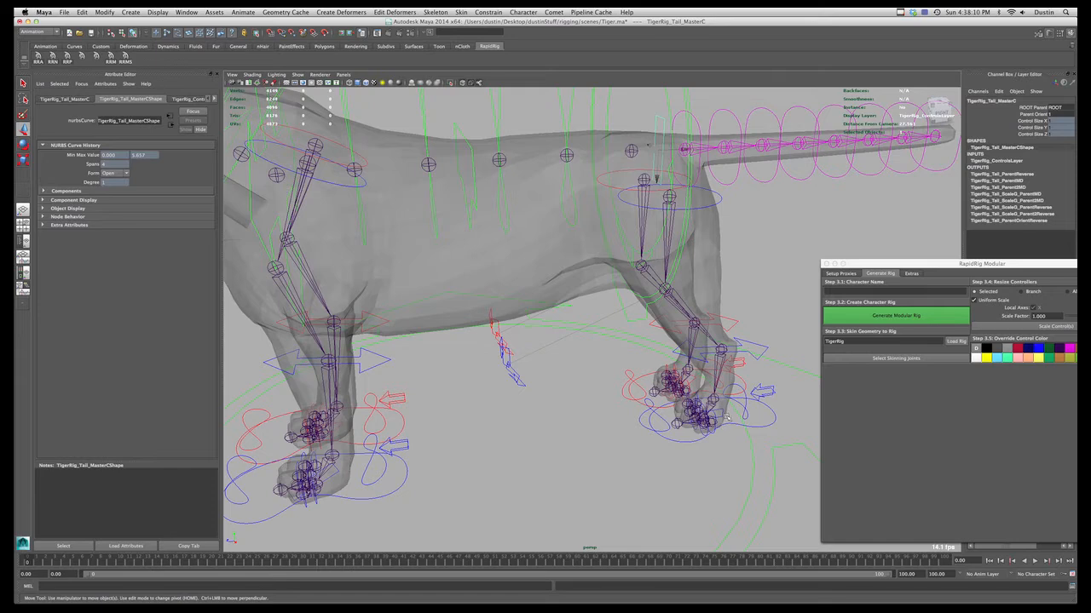
{"action": "right_click_drag", "start_coordinate": [709, 407], "coordinate": [676, 367], "text": "alt"}
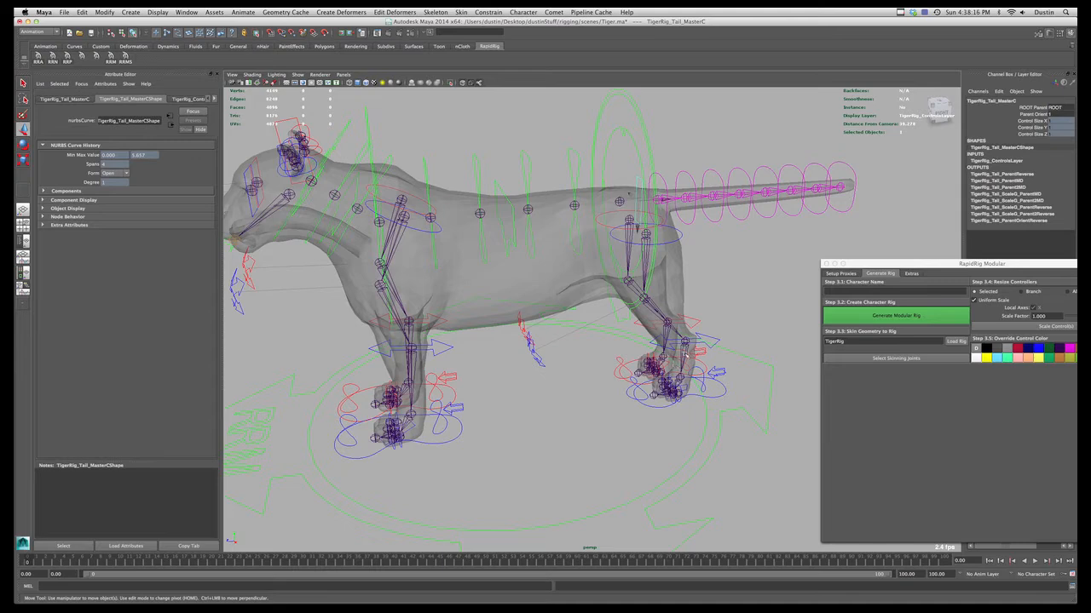
{"action": "left_click_drag", "start_coordinate": [672, 359], "coordinate": [666, 313], "text": "alt"}
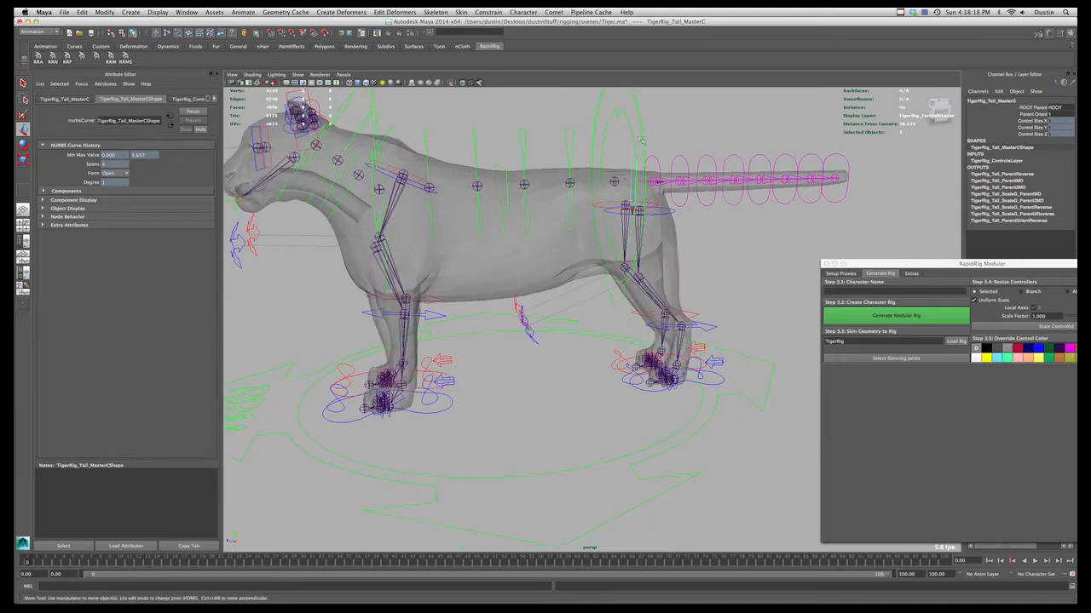
{"action": "right_click_drag", "start_coordinate": [649, 203], "coordinate": [579, 203], "text": "alt"}
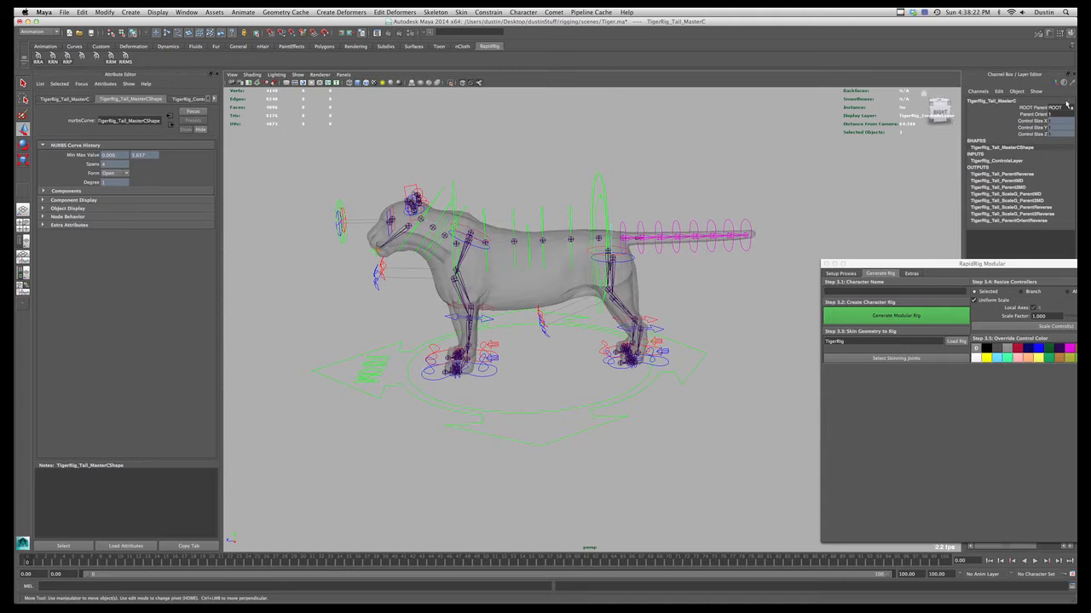
{"action": "left_click", "coordinate": [1065, 107]}
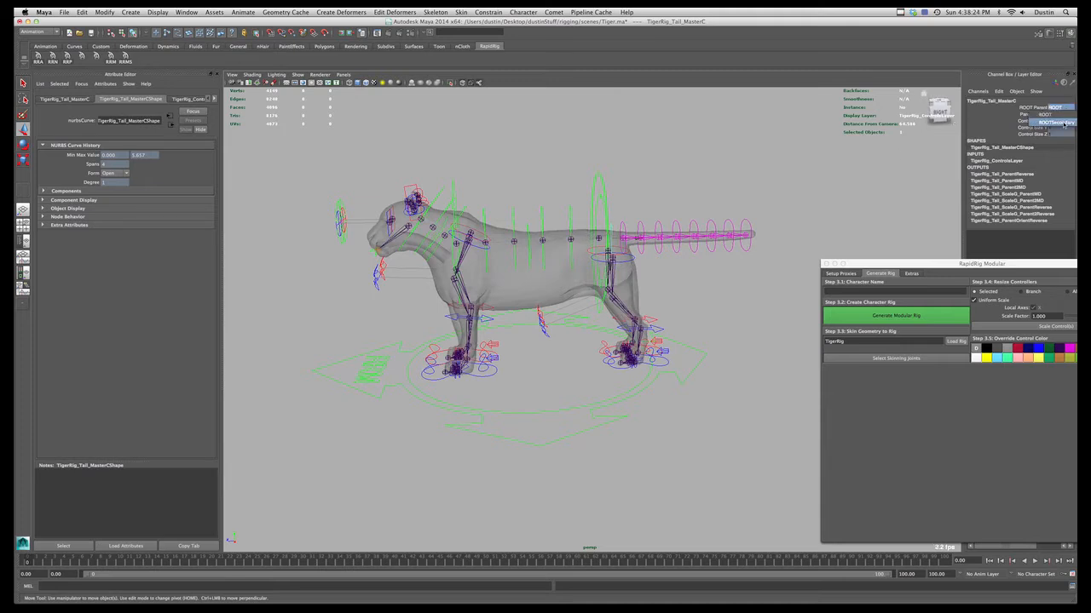
{"action": "left_click", "coordinate": [1062, 123]}
- Test the tail's new parent by moving the secondary root control and the primary root control, undoing each move
{"action": "left_click", "coordinate": [605, 232]}
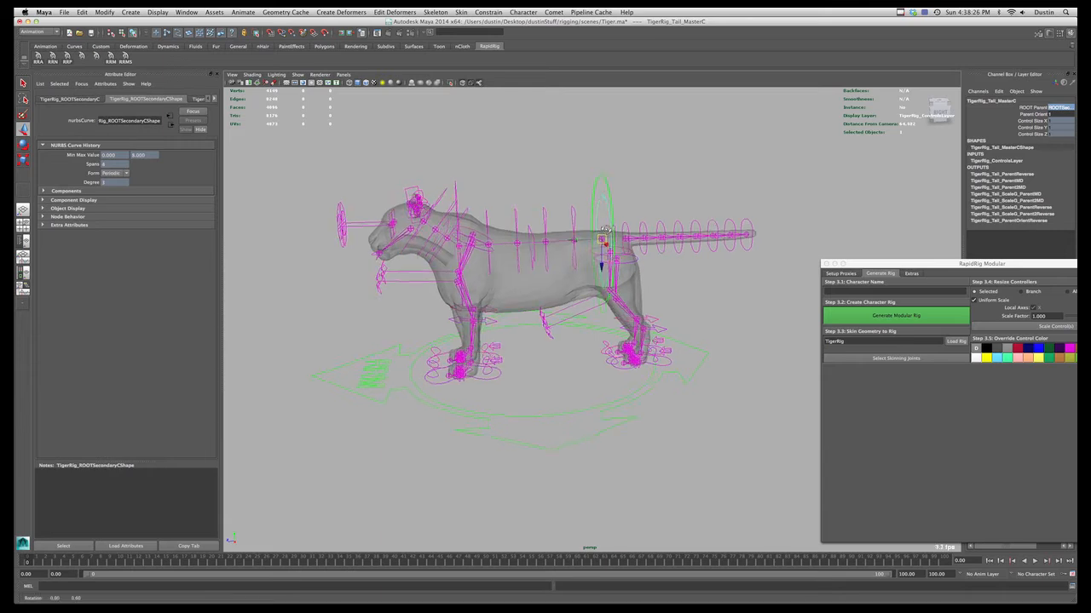
{"action": "left_click_drag", "start_coordinate": [605, 232], "coordinate": [576, 250]}
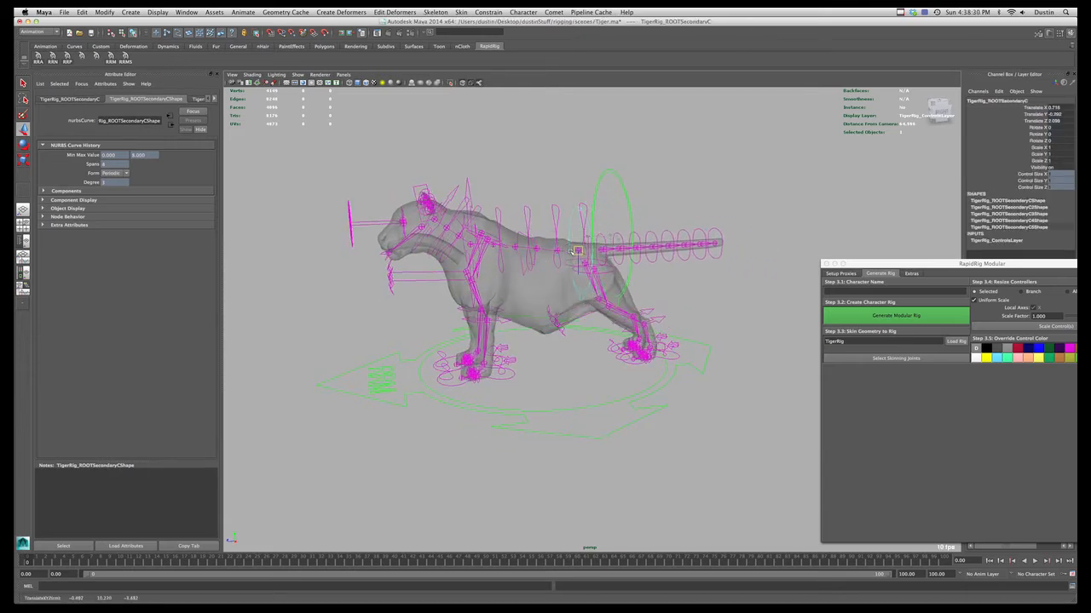
{"action": "key", "text": "z"}
{"action": "left_click", "coordinate": [623, 184]}
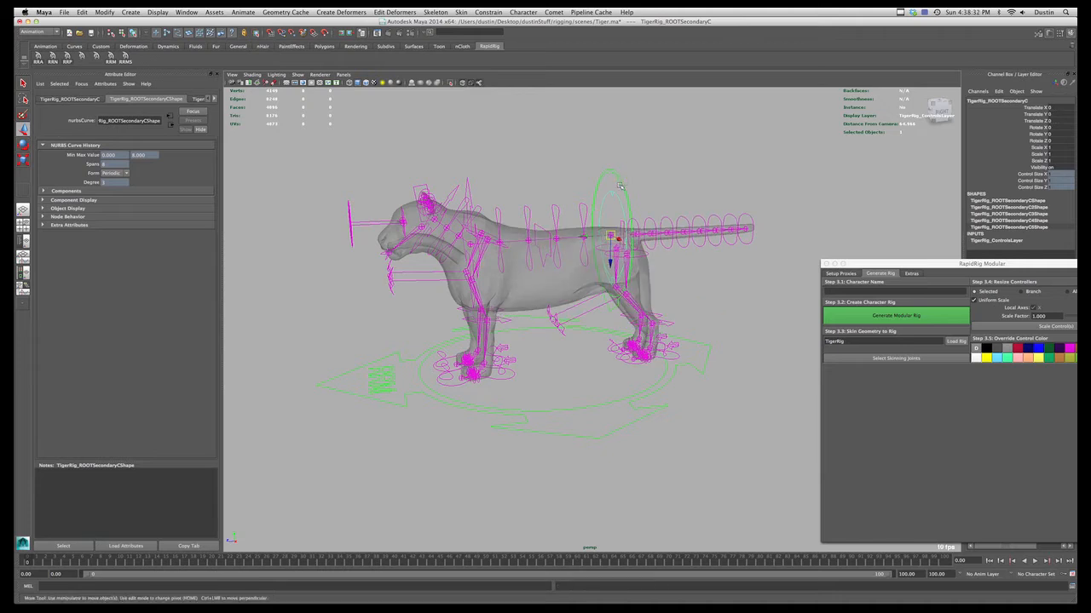
{"action": "mouse_move", "coordinate": [610, 236]}
{"action": "left_mouse_down"}
{"action": "mouse_move", "coordinate": [601, 253]}
{"action": "mouse_move", "coordinate": [596, 237]}
{"action": "mouse_move", "coordinate": [618, 242]}
{"action": "mouse_move", "coordinate": [595, 243]}
{"action": "left_mouse_up"}
{"action": "key", "text": "z"}
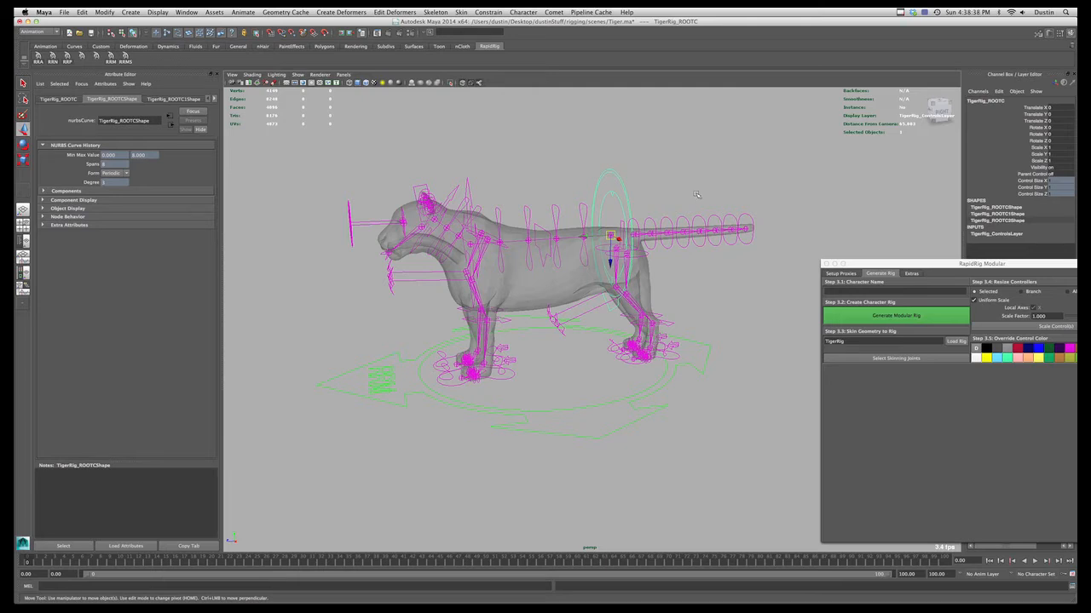
- Turn on the primary root's Parent Control attribute and rotate the root parent control to about -24.6 degrees in Z
{"action": "left_click", "coordinate": [1058, 175]}
{"action": "left_click", "coordinate": [612, 250]}
{"action": "key", "text": "e"}
{"action": "left_click_drag", "start_coordinate": [621, 241], "coordinate": [643, 199]}
{"action": "key", "text": "q"}
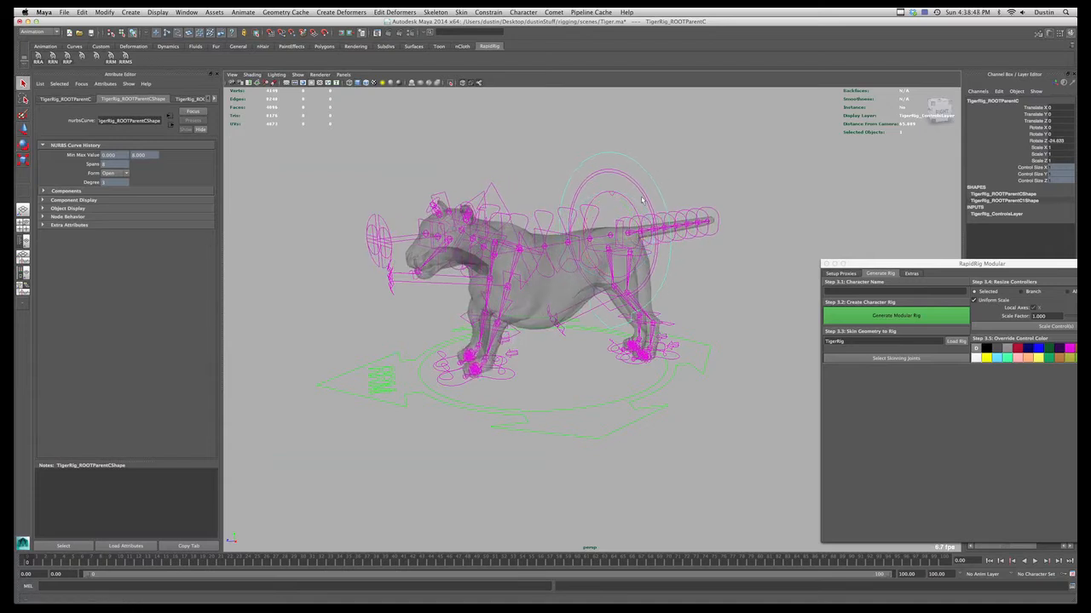
- Try further rotations of the nested root controls, undo every rotation, and clear the selection
{"action": "left_click_drag", "start_coordinate": [630, 244], "coordinate": [676, 238]}
{"action": "left_click", "coordinate": [635, 181]}
{"action": "key", "text": "e"}
{"action": "key", "text": "super+z"}
{"action": "key", "text": "super+z"}
{"action": "key", "text": "super+z"}
{"action": "key", "text": "super+z"}
{"action": "key", "text": "super+z"}
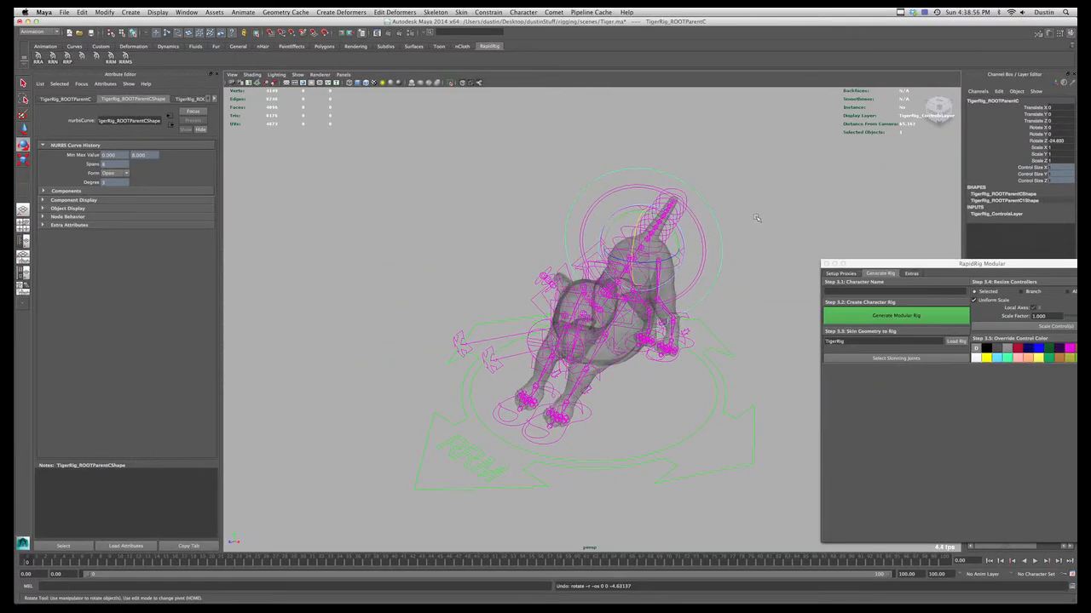
{"action": "left_click", "coordinate": [767, 185]}
- Examine the spine setup by selecting the top IK control at the shoulders and the FK controls along the tiger's back
{"action": "left_click_drag", "start_coordinate": [767, 186], "coordinate": [647, 264], "text": "alt"}
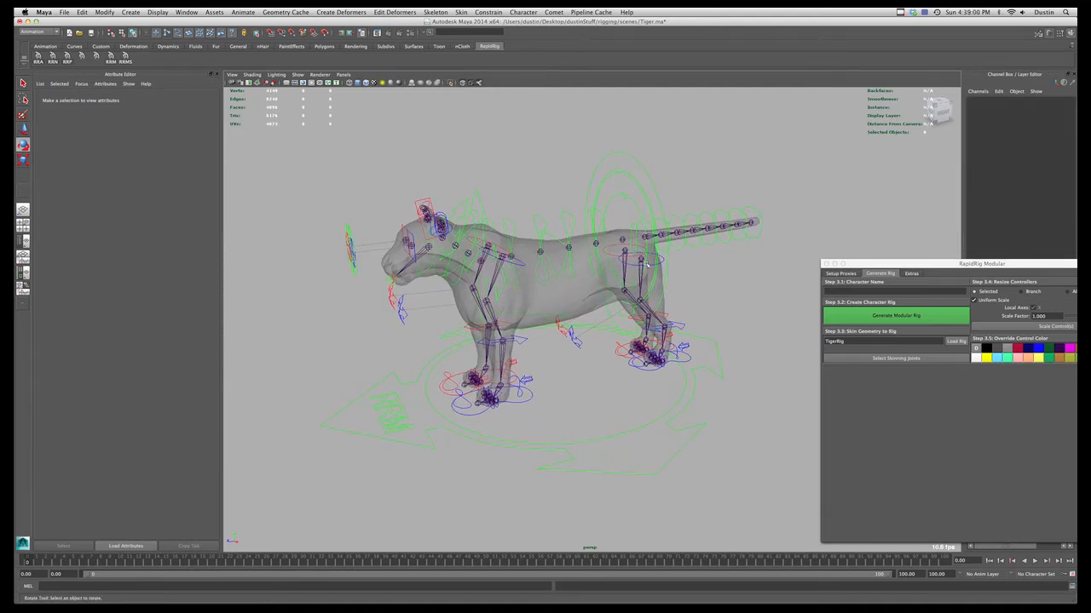
{"action": "left_click_drag", "start_coordinate": [646, 264], "coordinate": [630, 261], "text": "alt"}
{"action": "right_click_drag", "start_coordinate": [630, 260], "coordinate": [649, 267], "text": "alt"}
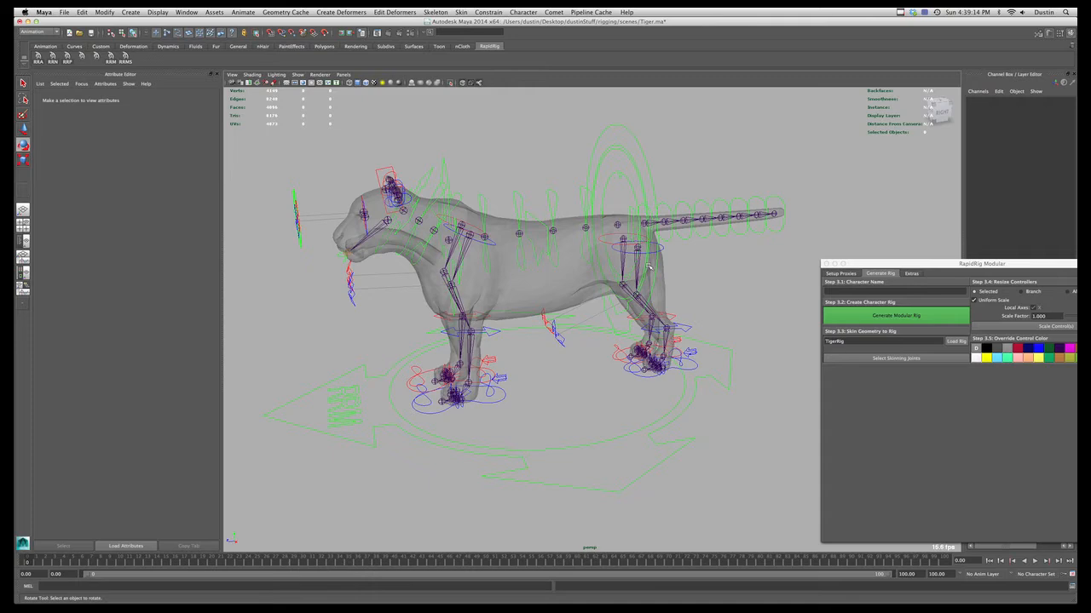
{"action": "mouse_move", "coordinate": [615, 224]}
{"action": "left_mouse_down", "text": "alt"}
{"action": "mouse_move", "coordinate": [579, 224]}
{"action": "mouse_move", "coordinate": [615, 225]}
{"action": "left_mouse_up", "text": "alt"}
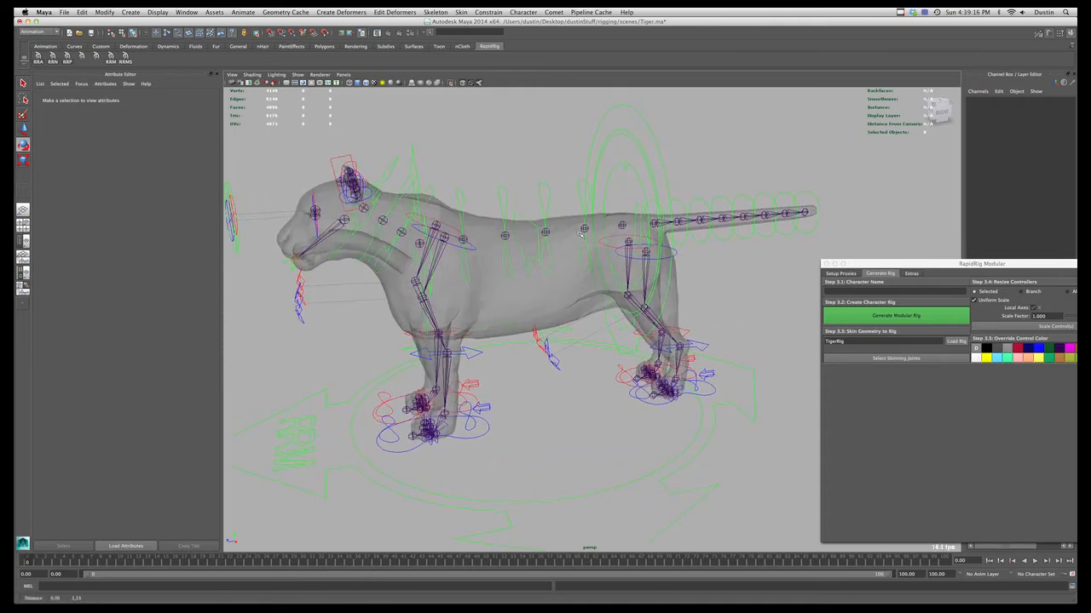
{"action": "left_click_drag", "start_coordinate": [582, 193], "coordinate": [574, 186], "text": "alt"}
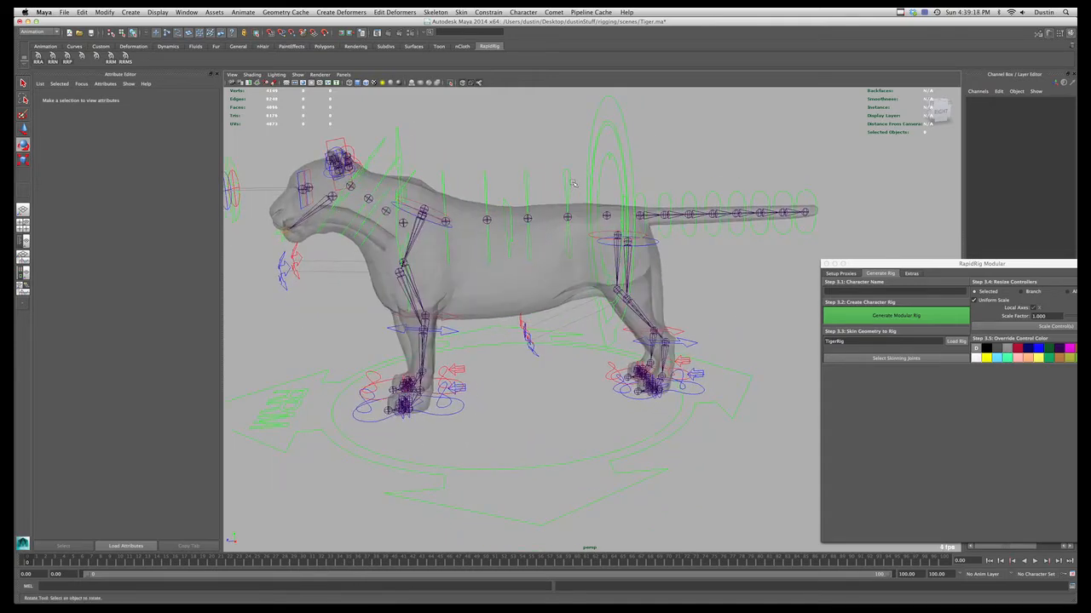
{"action": "left_click", "coordinate": [397, 138]}
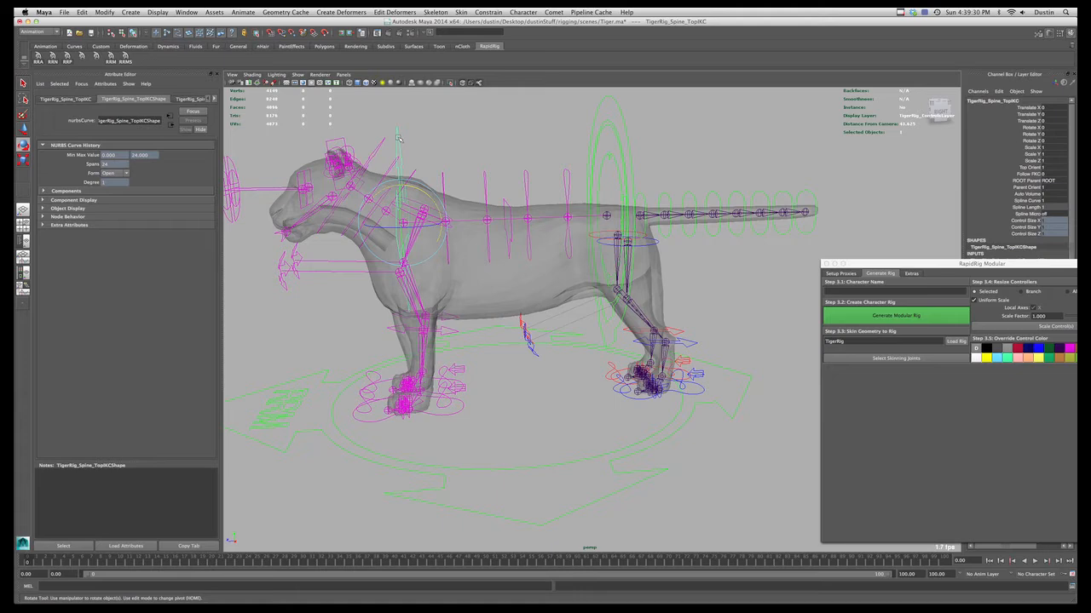
{"action": "left_click", "coordinate": [565, 174]}
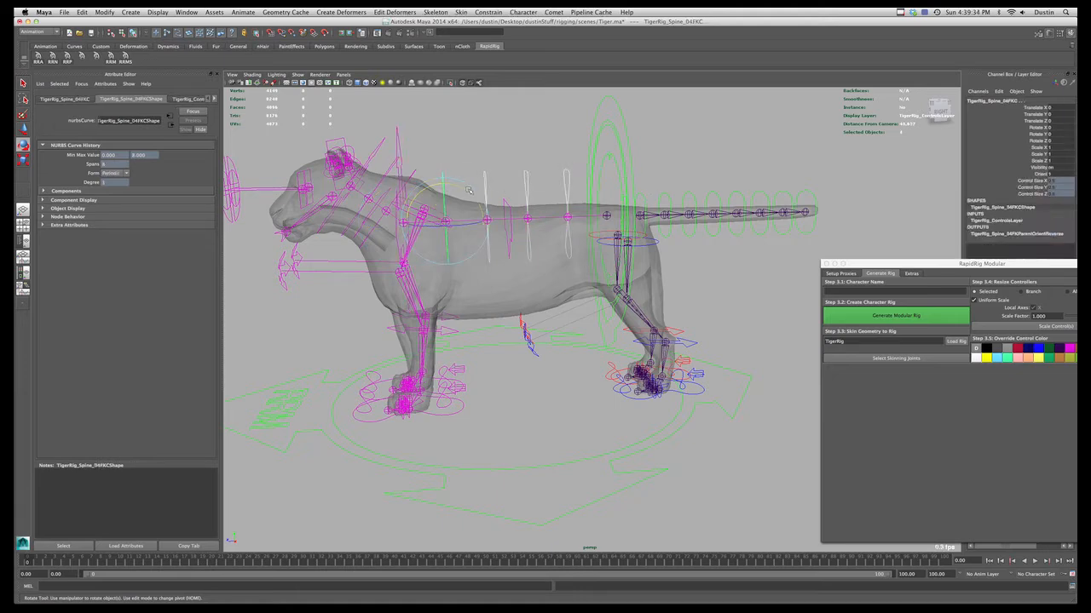
{"action": "left_click", "coordinate": [564, 177]}
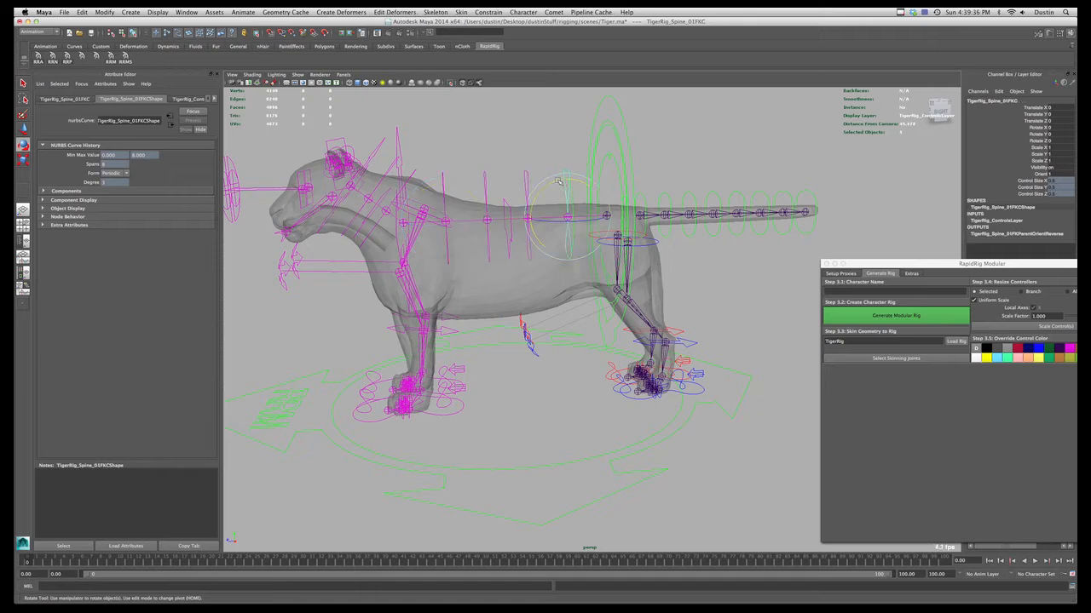
- Select the four spine FK controls together with the top IK control and rotate them to lift the tiger's chest and head
{"action": "left_click_drag", "start_coordinate": [561, 184], "coordinate": [493, 179]}
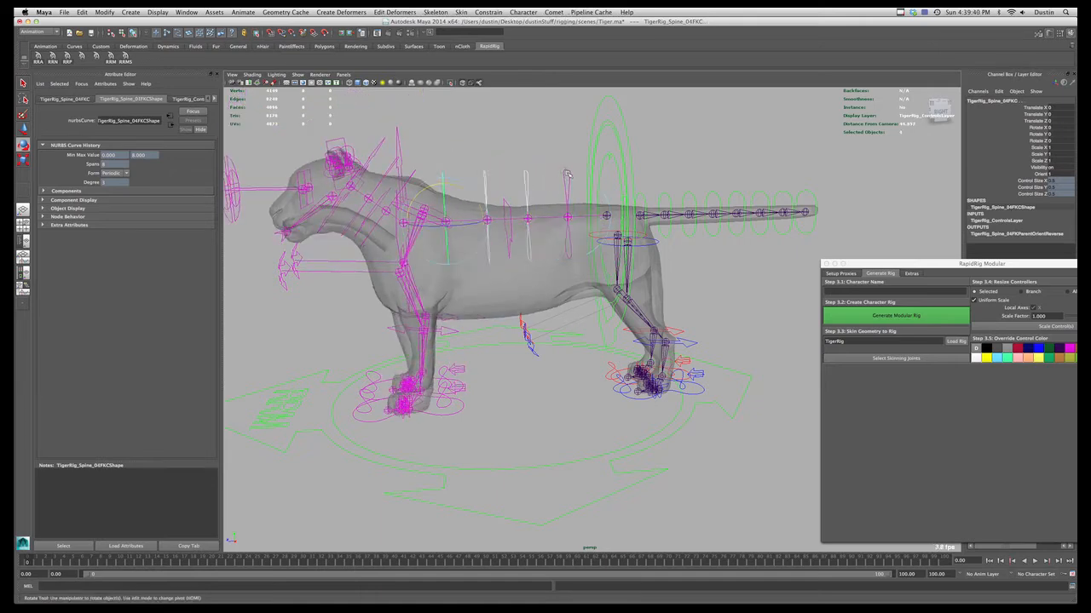
{"action": "mouse_move", "coordinate": [565, 177]}
{"action": "left_mouse_down"}
{"action": "mouse_move", "coordinate": [507, 180]}
{"action": "mouse_move", "coordinate": [552, 181]}
{"action": "left_mouse_up"}
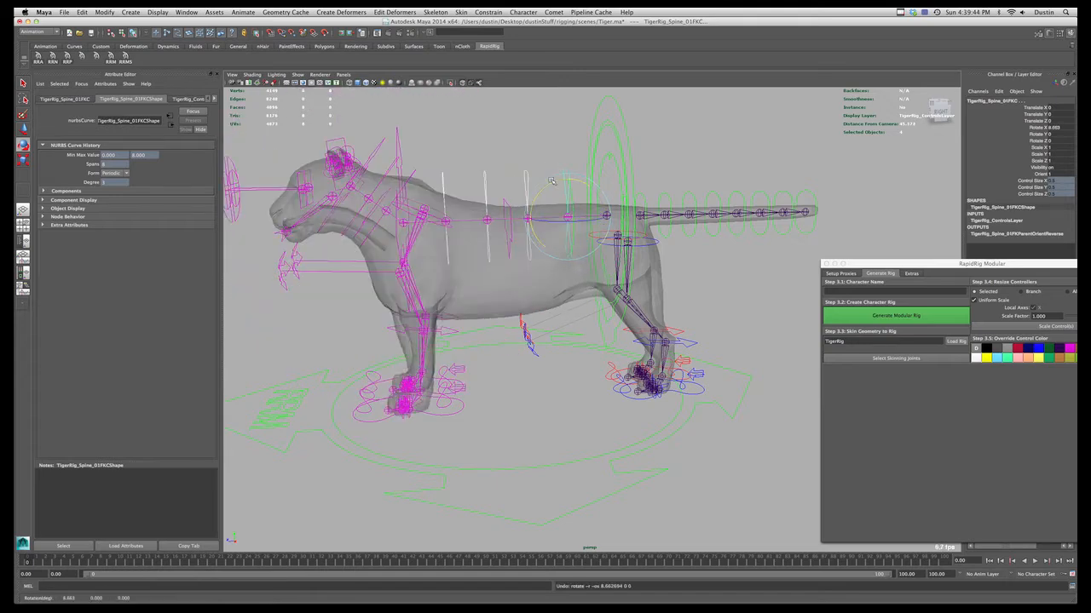
{"action": "left_click", "coordinate": [425, 192]}
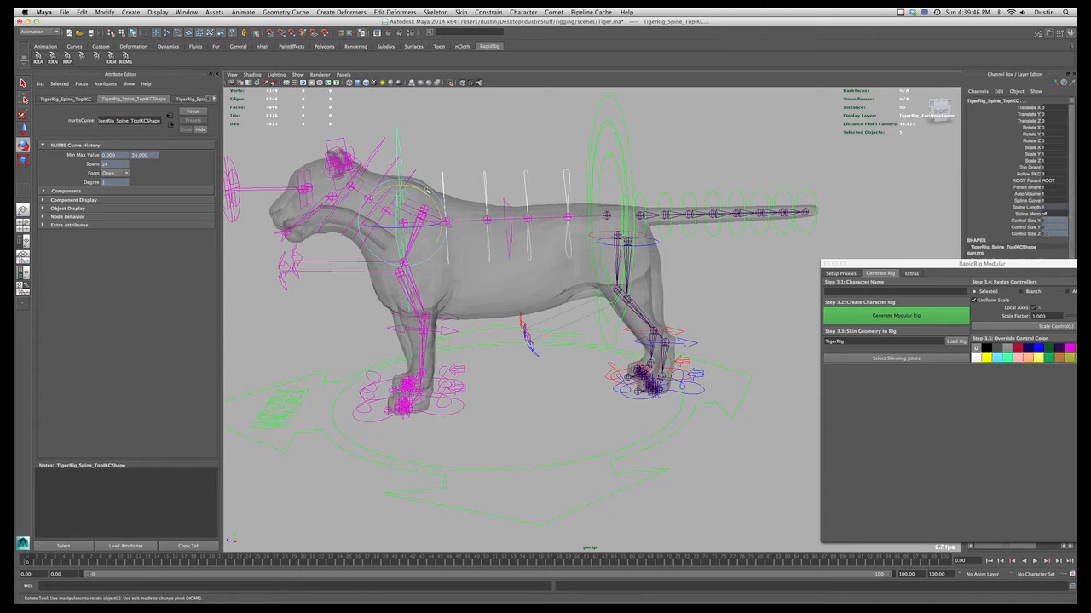
{"action": "mouse_move", "coordinate": [429, 194]}
{"action": "left_mouse_down"}
{"action": "mouse_move", "coordinate": [409, 194]}
{"action": "mouse_move", "coordinate": [482, 193]}
{"action": "mouse_move", "coordinate": [409, 186]}
{"action": "left_mouse_up"}
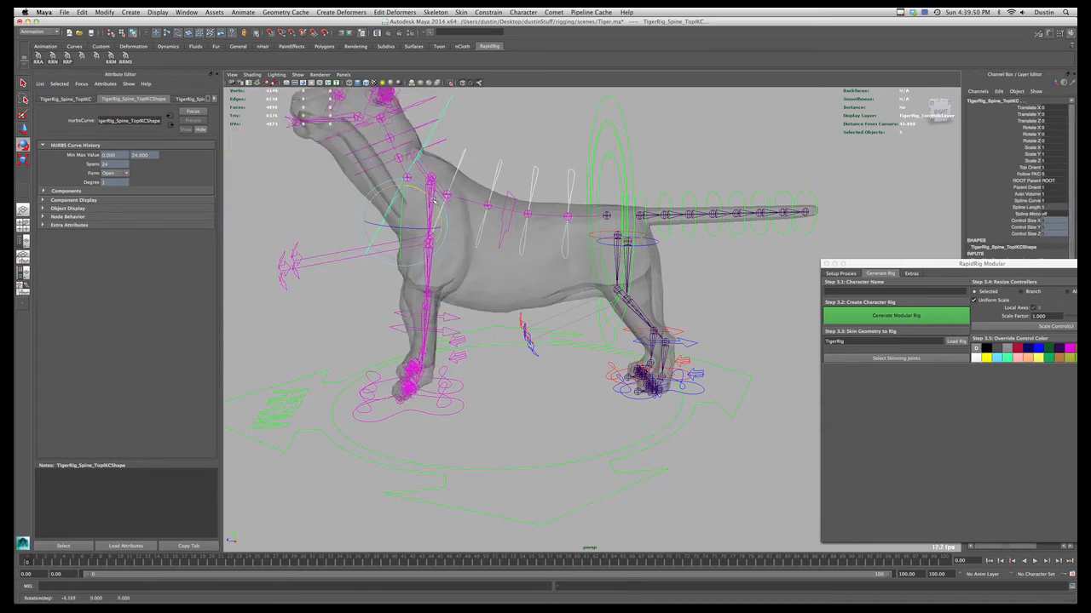
{"action": "left_click", "coordinate": [548, 175]}
{"action": "right_click_drag", "start_coordinate": [547, 175], "coordinate": [486, 176], "text": "alt"}
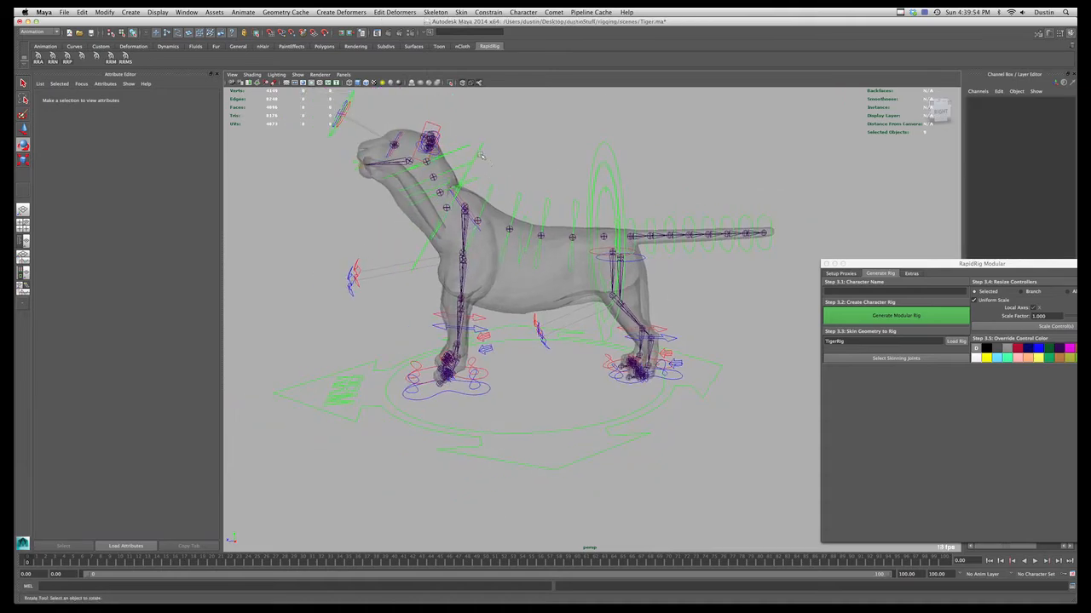
- Select the spine's top IK control at the shoulders and move it up and forward, raising the tiger's chest and head
{"action": "left_click", "coordinate": [482, 155]}
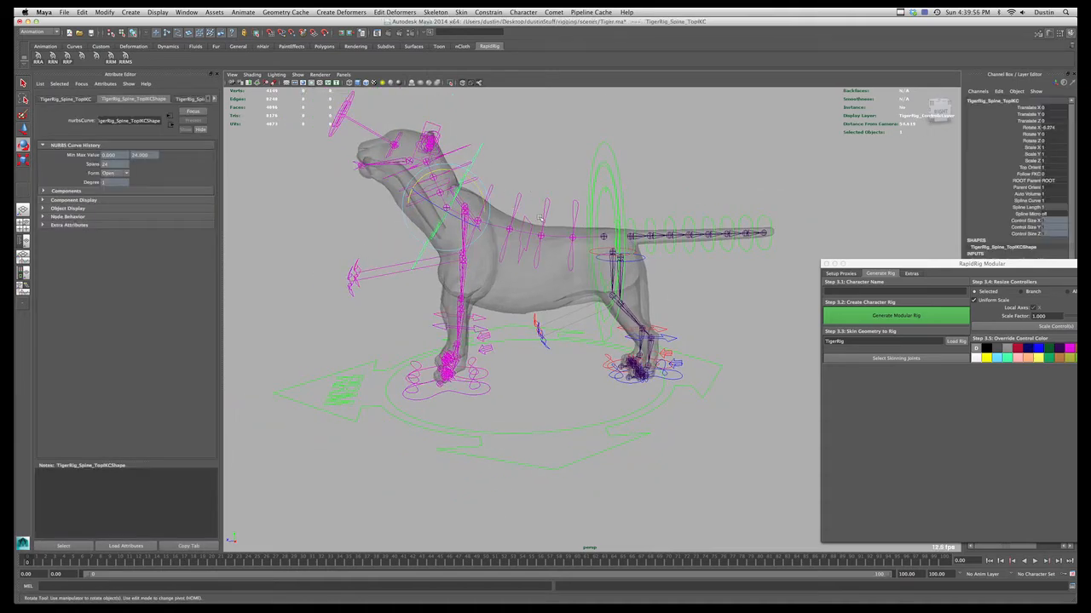
{"action": "key", "text": "w"}
{"action": "left_click_drag", "start_coordinate": [446, 207], "coordinate": [412, 153]}
{"action": "mouse_move", "coordinate": [441, 192]}
{"action": "left_mouse_down"}
{"action": "mouse_move", "coordinate": [392, 219]}
{"action": "mouse_move", "coordinate": [414, 230]}
{"action": "mouse_move", "coordinate": [401, 196]}
{"action": "mouse_move", "coordinate": [435, 179]}
{"action": "left_mouse_up"}
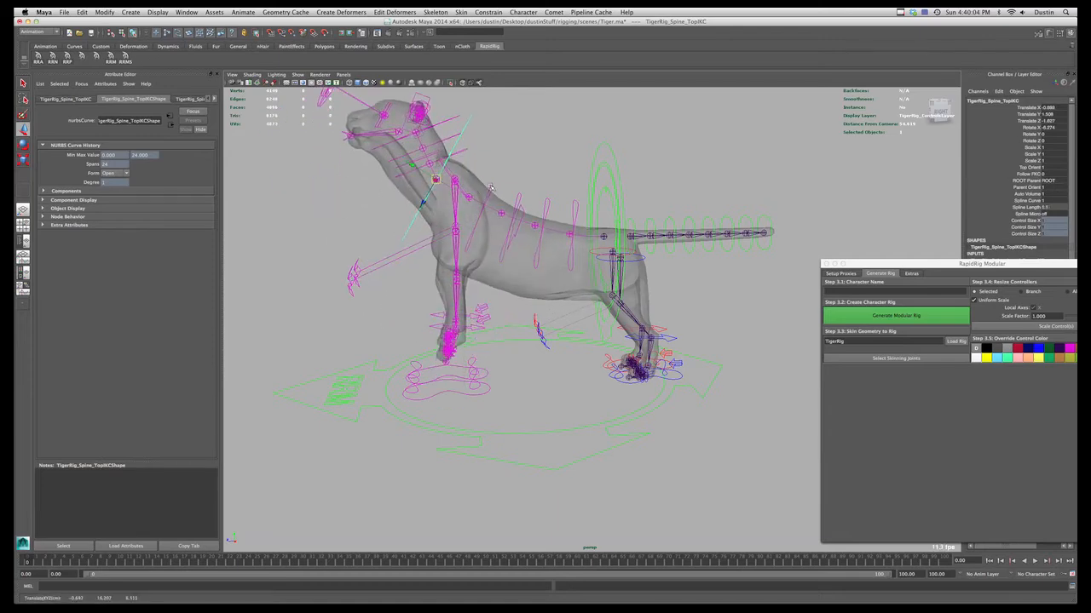
- Select the four spine FK controls along the tiger's back and rotate them together
{"action": "left_click", "coordinate": [491, 187]}
{"action": "left_click", "coordinate": [519, 195], "text": "shift"}
{"action": "left_click", "coordinate": [546, 201], "text": "shift"}
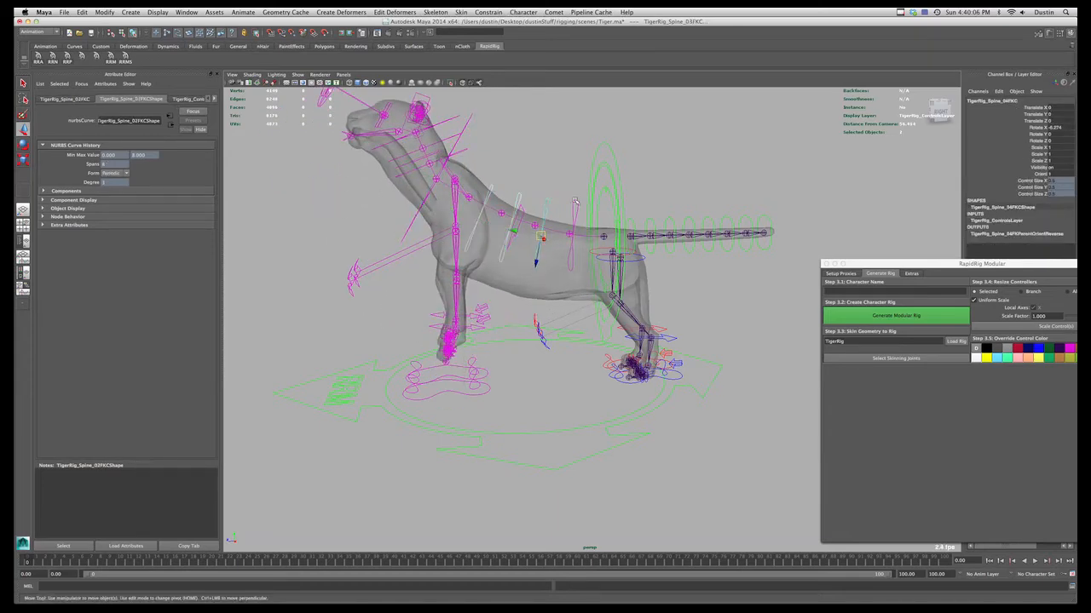
{"action": "key", "text": "e"}
{"action": "mouse_move", "coordinate": [555, 204]}
{"action": "left_mouse_down"}
{"action": "mouse_move", "coordinate": [557, 194]}
{"action": "mouse_move", "coordinate": [552, 206]}
{"action": "left_mouse_up"}
- Undo all spine FK rotations and top IK control edits back to the tiger's neutral standing pose
{"action": "key", "text": "z"}
{"action": "key", "text": "z"}
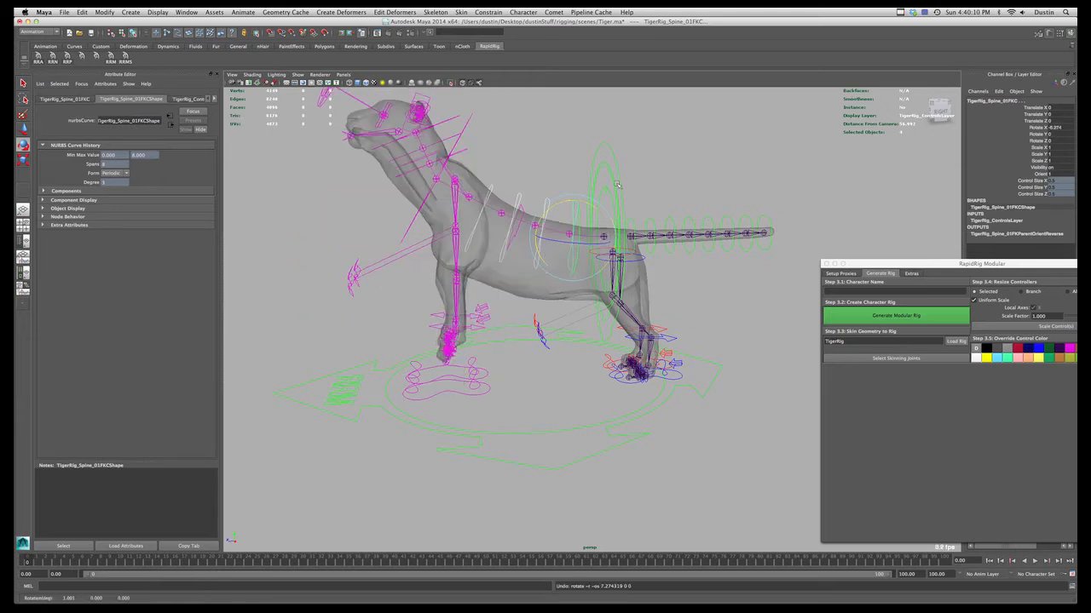
{"action": "key", "text": "z"}
{"action": "key", "text": "z"}
{"action": "key", "text": "z"}
{"action": "key", "text": "z"}
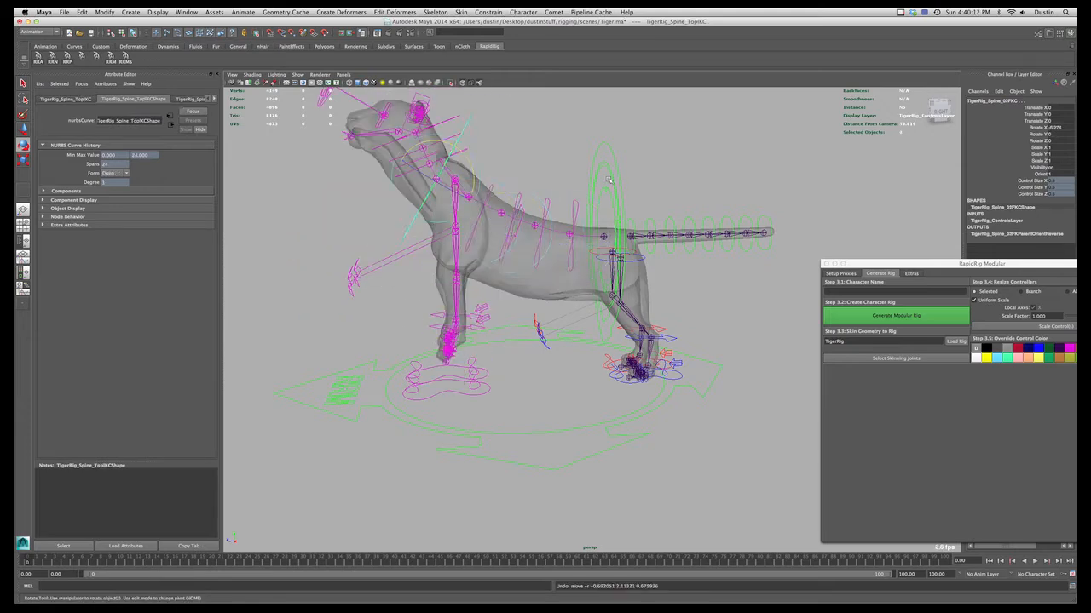
{"action": "key", "text": "z"}
{"action": "key", "text": "z"}
{"action": "key", "text": "z"}
{"action": "key", "text": "z"}
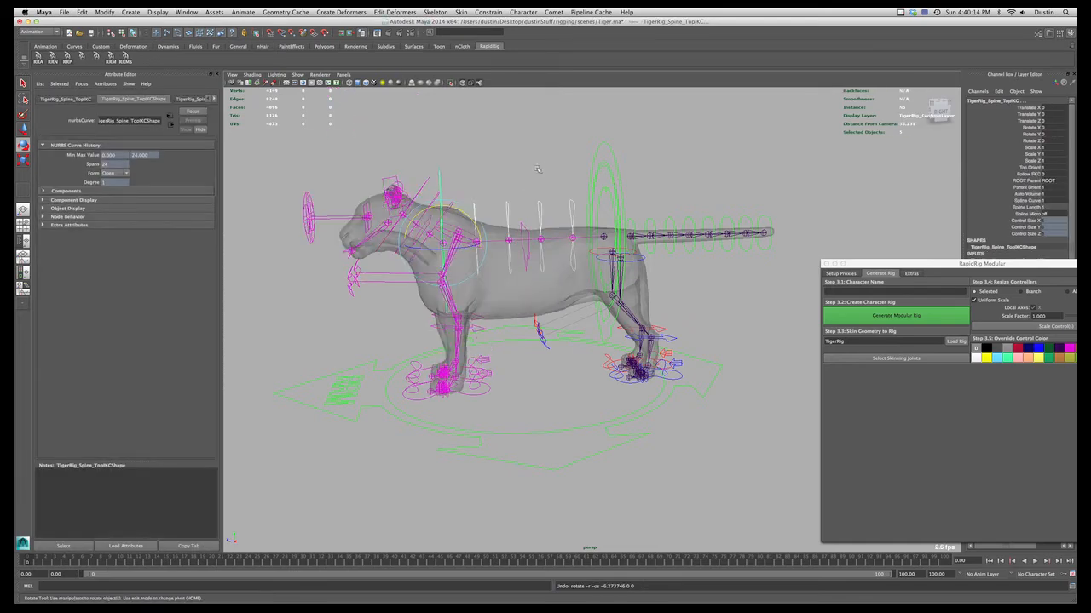
{"action": "key", "text": "z"}
{"action": "key", "text": "z"}
{"action": "key", "text": "z"}
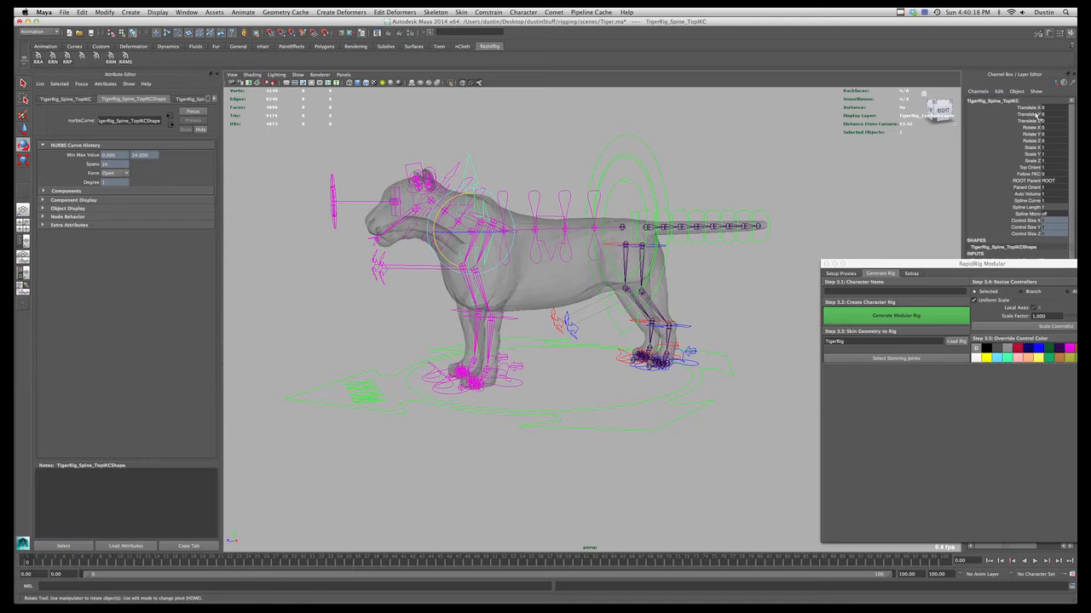
- Highlight the top IK control's Top Orient attribute, and move and rotate the root control at the hips to tilt the body
{"action": "left_click", "coordinate": [1033, 168]}
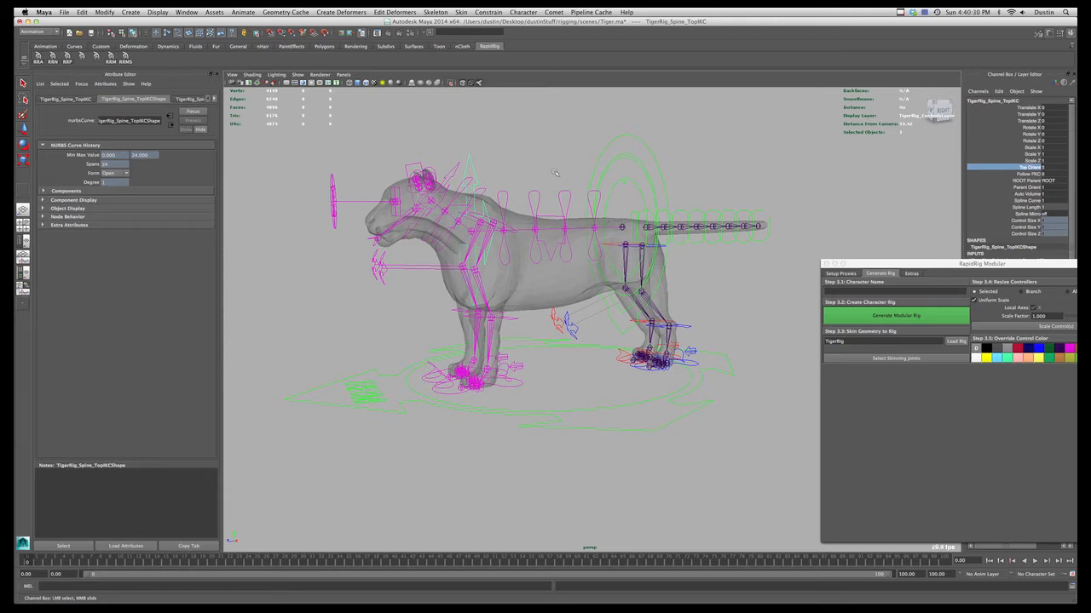
{"action": "left_click", "coordinate": [623, 229]}
{"action": "key", "text": "w"}
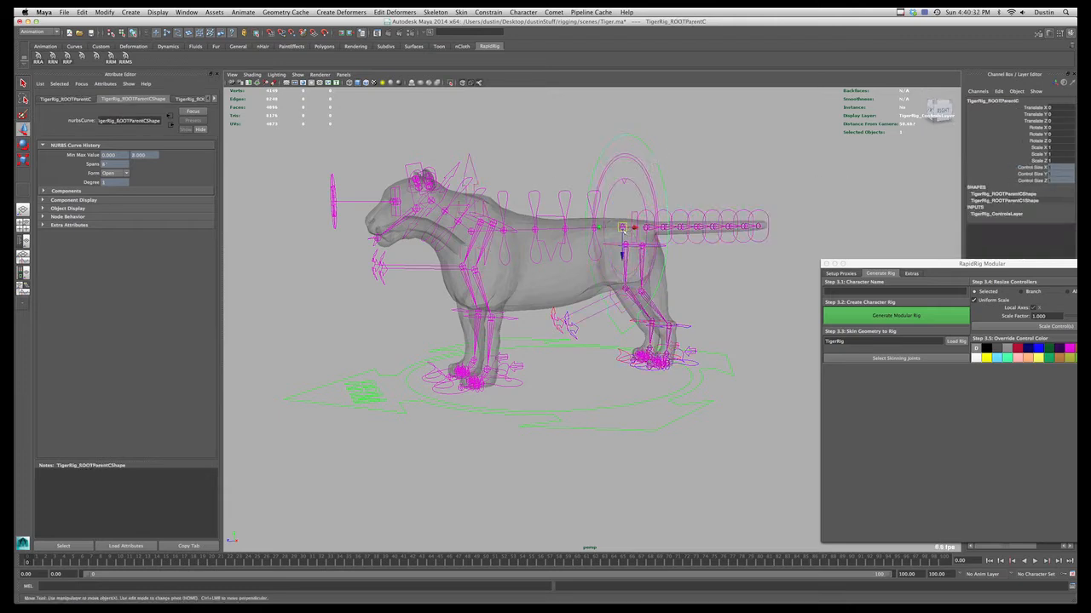
{"action": "left_click", "coordinate": [639, 179]}
{"action": "left_click_drag", "start_coordinate": [628, 228], "coordinate": [572, 173]}
- Select the top IK control to check its Top Orient attribute, and undo the root control's rotation
{"action": "left_click", "coordinate": [471, 117]}
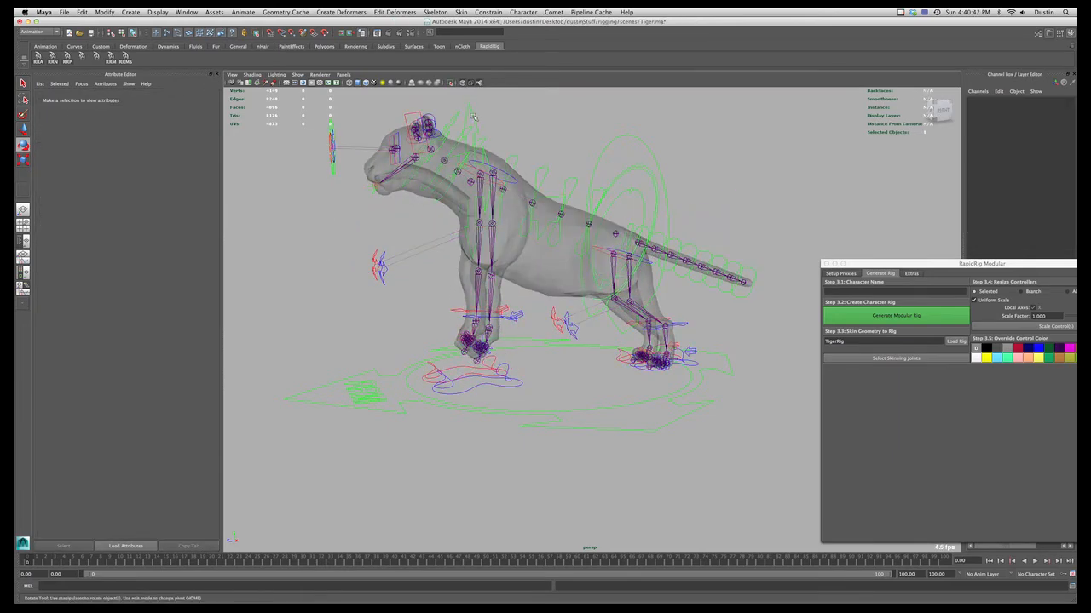
{"action": "left_click", "coordinate": [474, 120]}
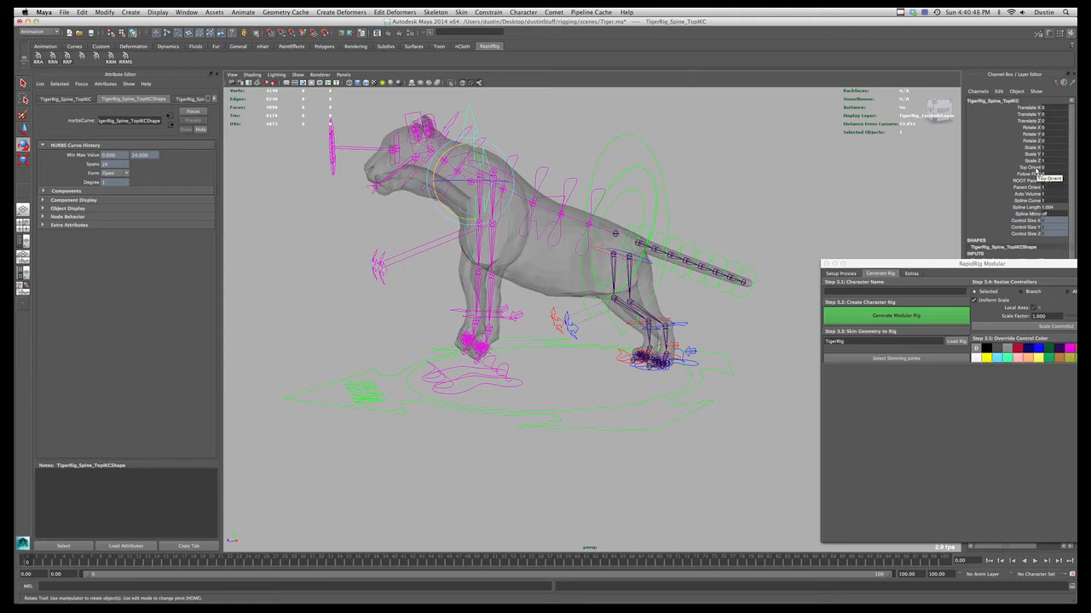
{"action": "key", "text": "ctrl+z"}
{"action": "key", "text": "ctrl+z"}
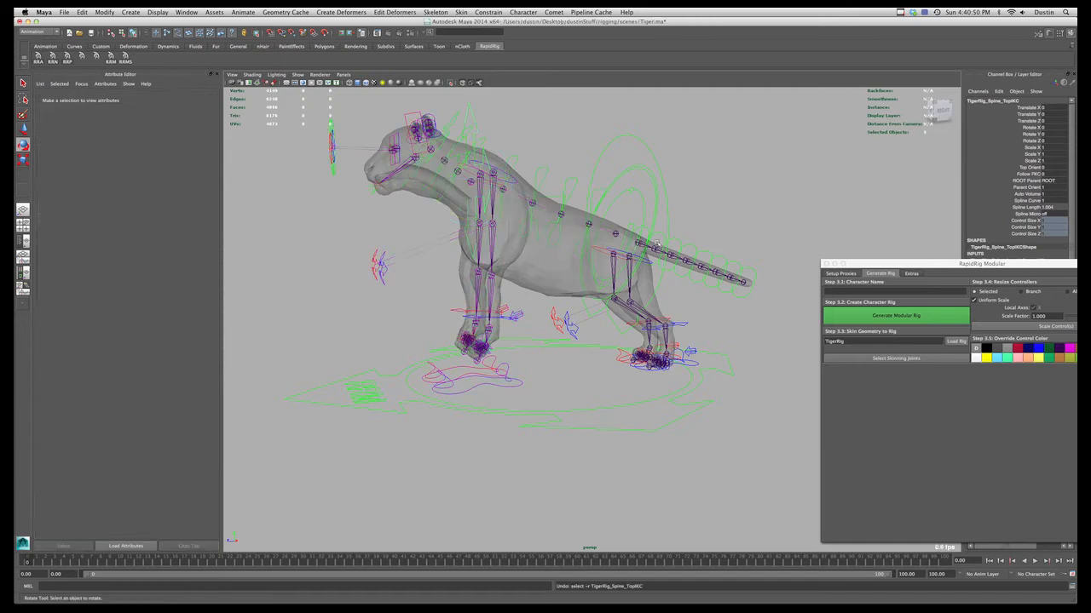
{"action": "key", "text": "ctrl+z"}
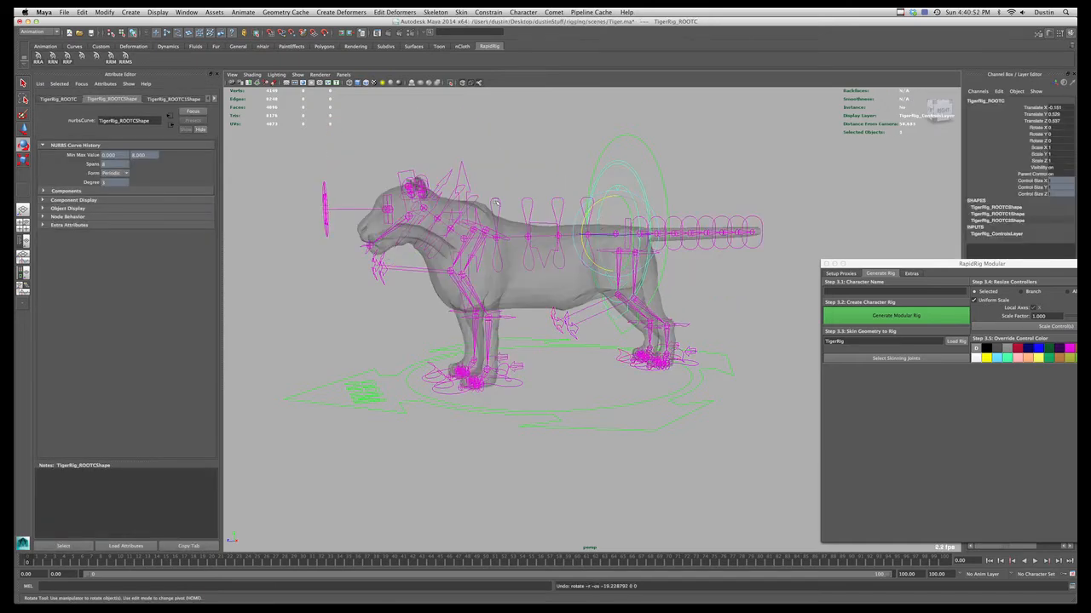
- Select the four spine FK controls and rotate them about -14.2 degrees in X to raise the tiger's front
{"action": "left_click", "coordinate": [495, 202]}
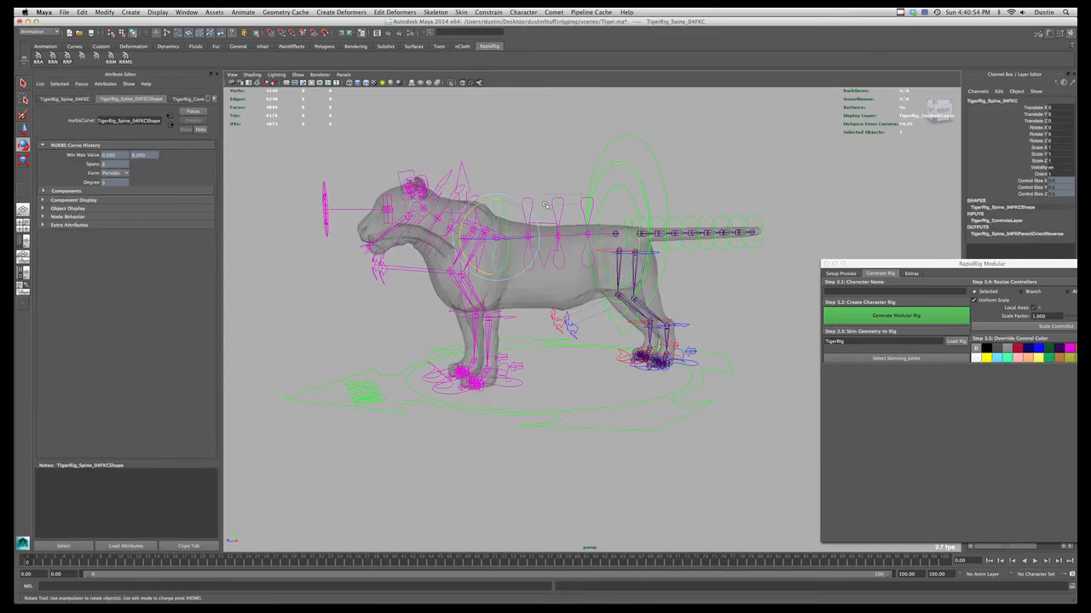
{"action": "left_click", "coordinate": [509, 203]}
{"action": "left_click_drag", "start_coordinate": [508, 204], "coordinate": [527, 199]}
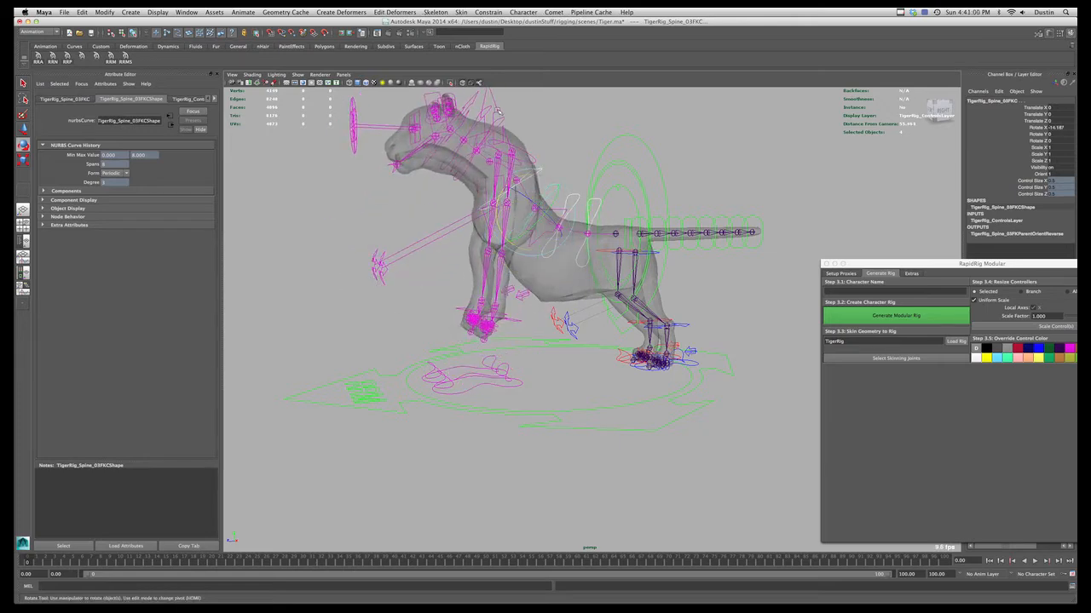
- Select the top IK control at the shoulders and scrub its Top Orient attribute
{"action": "left_click", "coordinate": [506, 136]}
{"action": "left_click_drag", "start_coordinate": [506, 136], "coordinate": [510, 151]}
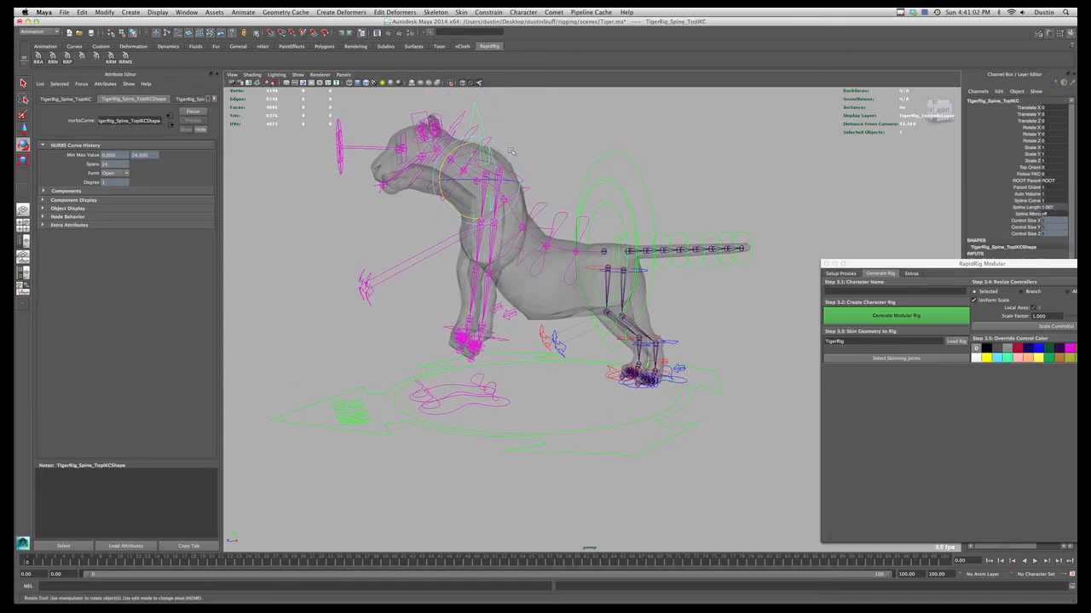
{"action": "left_click_drag", "start_coordinate": [536, 192], "coordinate": [543, 201]}
{"action": "left_click", "coordinate": [1032, 167]}
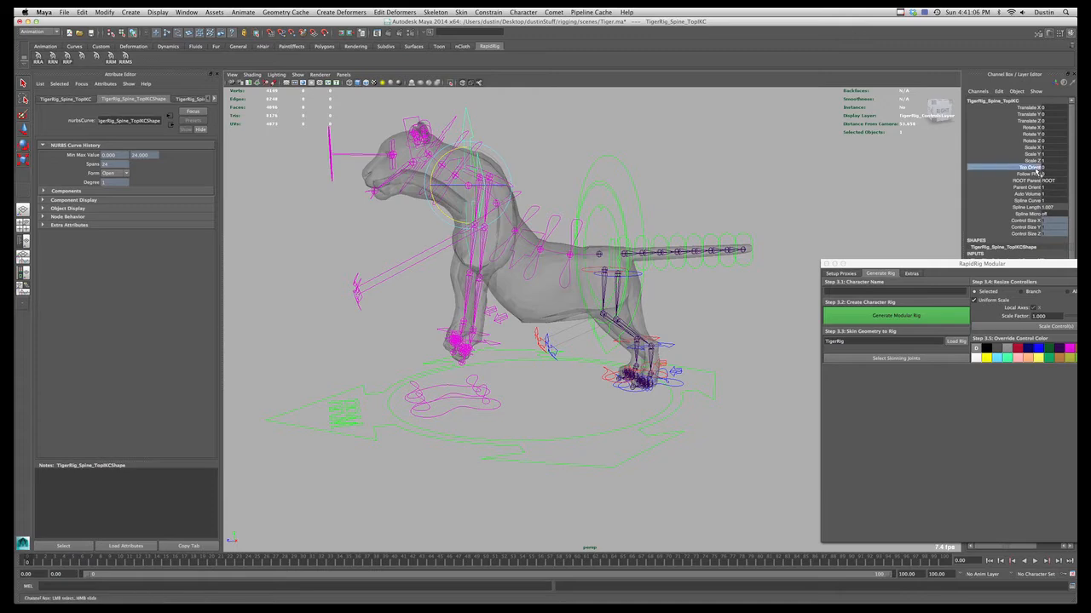
{"action": "mouse_move", "coordinate": [760, 175]}
{"action": "middle_mouse_down"}
{"action": "mouse_move", "coordinate": [770, 174]}
{"action": "mouse_move", "coordinate": [742, 177]}
{"action": "middle_mouse_up"}
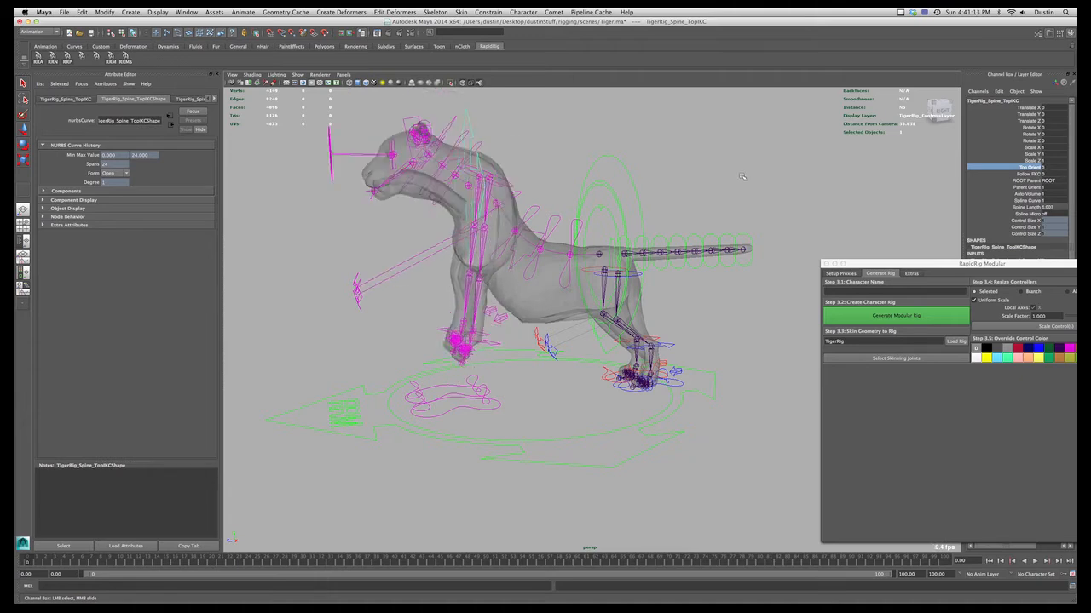
- Reselect the four spine FK controls and rotate them on several axes to lower and twist the raised chest
{"action": "left_click", "coordinate": [522, 196]}
{"action": "key", "text": "e"}
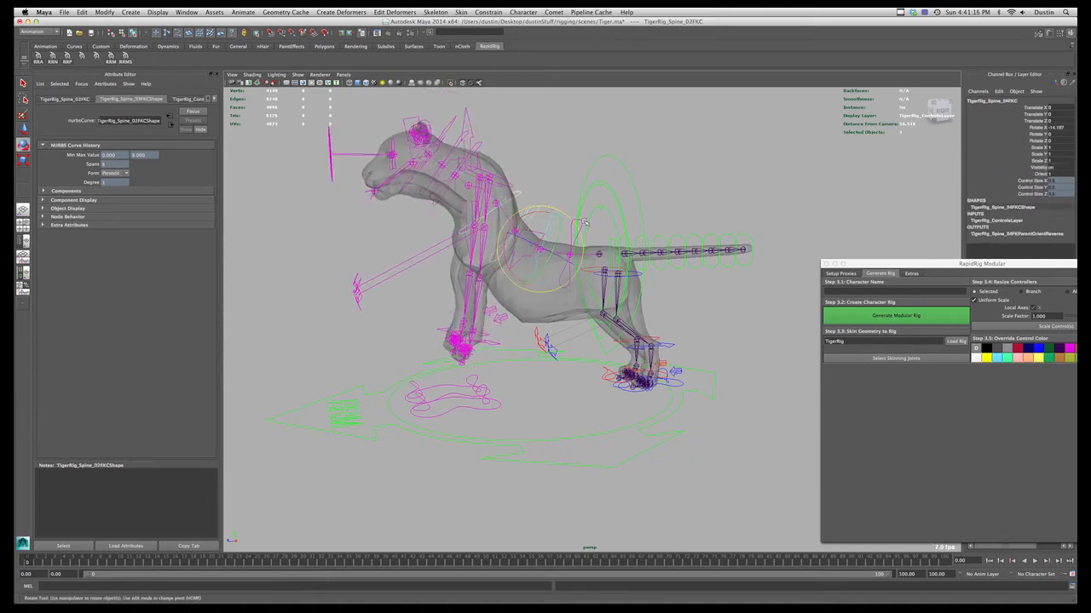
{"action": "key", "text": "q"}
{"action": "left_click", "coordinate": [539, 237]}
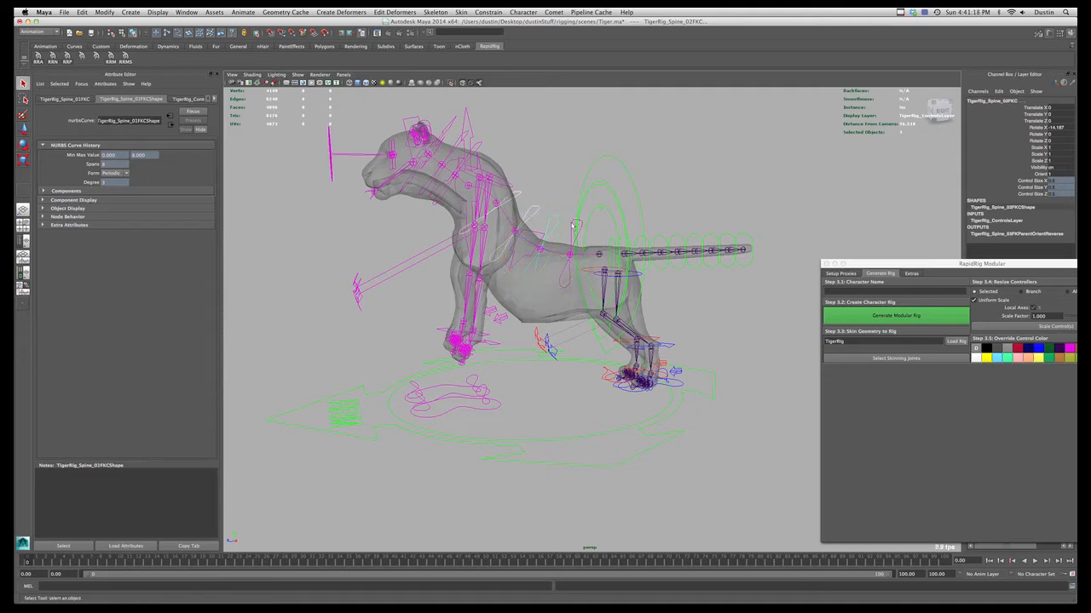
{"action": "key", "text": "e"}
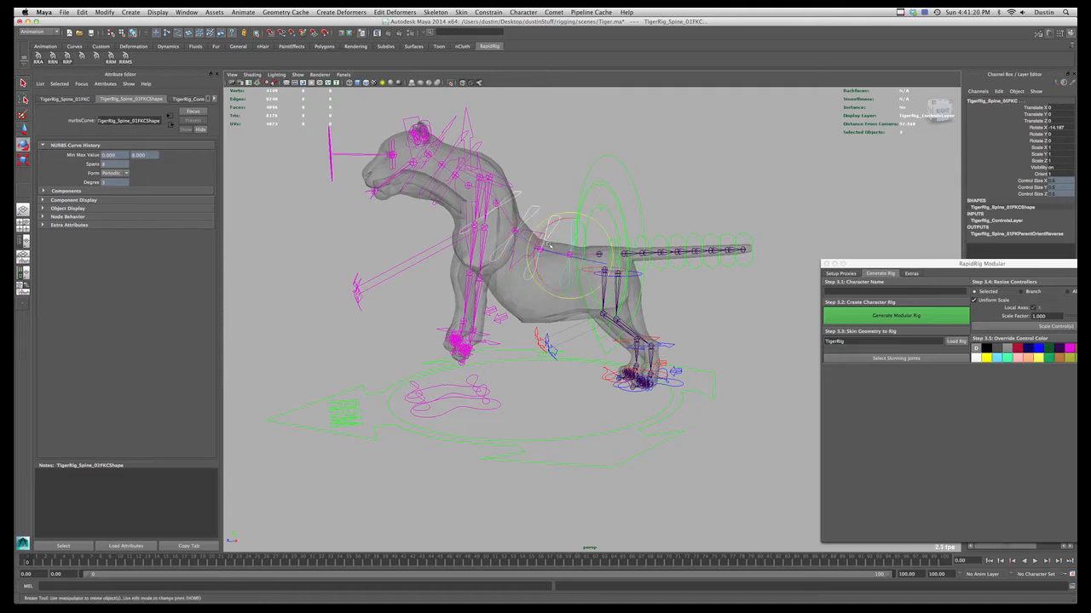
{"action": "left_click_drag", "start_coordinate": [542, 240], "coordinate": [546, 248]}
- Turn off X-Ray shading for the viewport and rotate the four selected spine FK controls again
{"action": "left_click", "coordinate": [256, 75]}
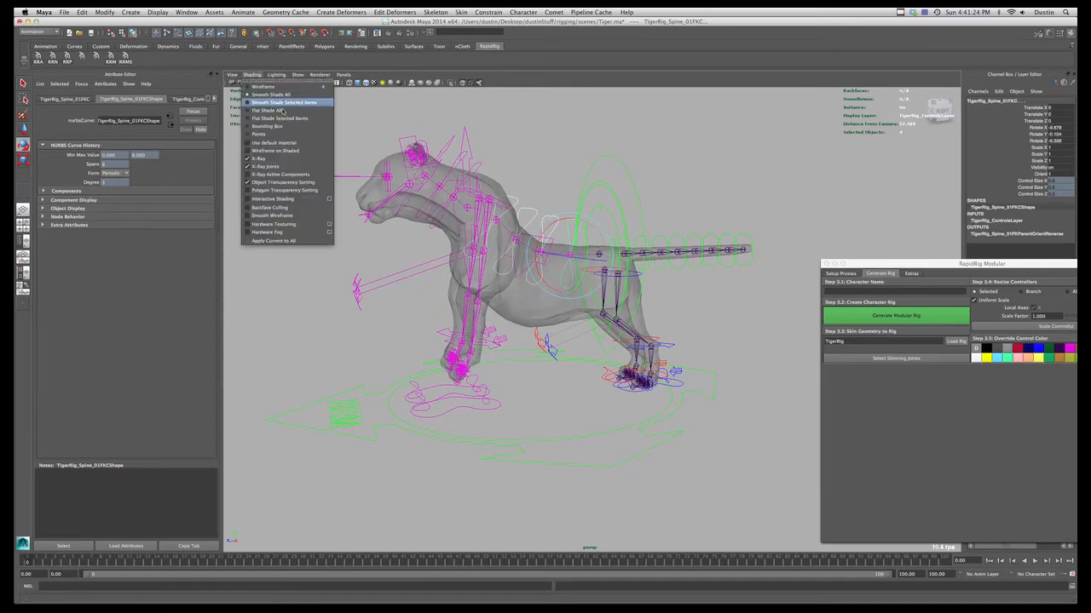
{"action": "left_click", "coordinate": [281, 161]}
{"action": "mouse_move", "coordinate": [554, 238]}
{"action": "left_mouse_down"}
{"action": "mouse_move", "coordinate": [568, 243]}
{"action": "mouse_move", "coordinate": [550, 235]}
{"action": "left_mouse_up"}
- Undo the spine FK rotations and selections until the tiger's back is straight
{"action": "key", "text": "super+z"}
{"action": "key", "text": "super+z"}
{"action": "key", "text": "super+z"}
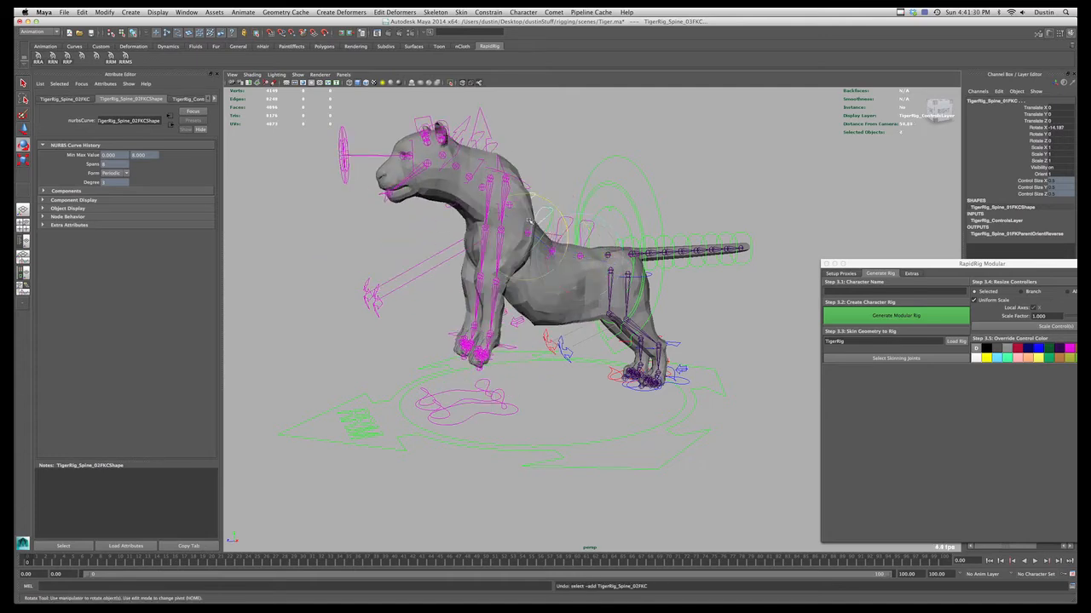
{"action": "key", "text": "super+z"}
{"action": "key", "text": "super+z"}
{"action": "key", "text": "super+z"}
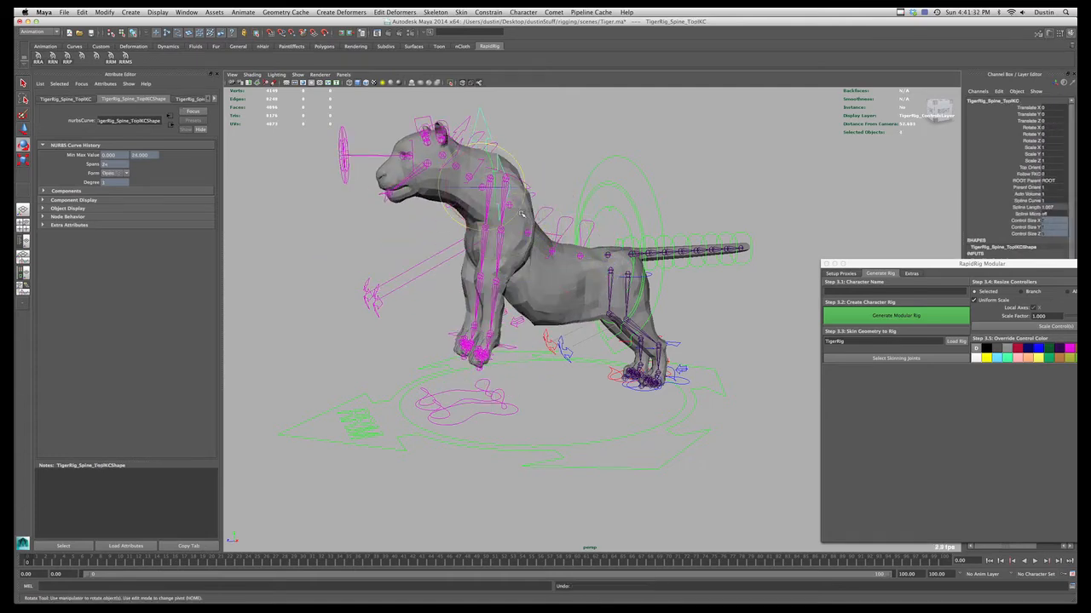
{"action": "key", "text": "super+z"}
{"action": "key", "text": "super+z"}
{"action": "key", "text": "super+z"}
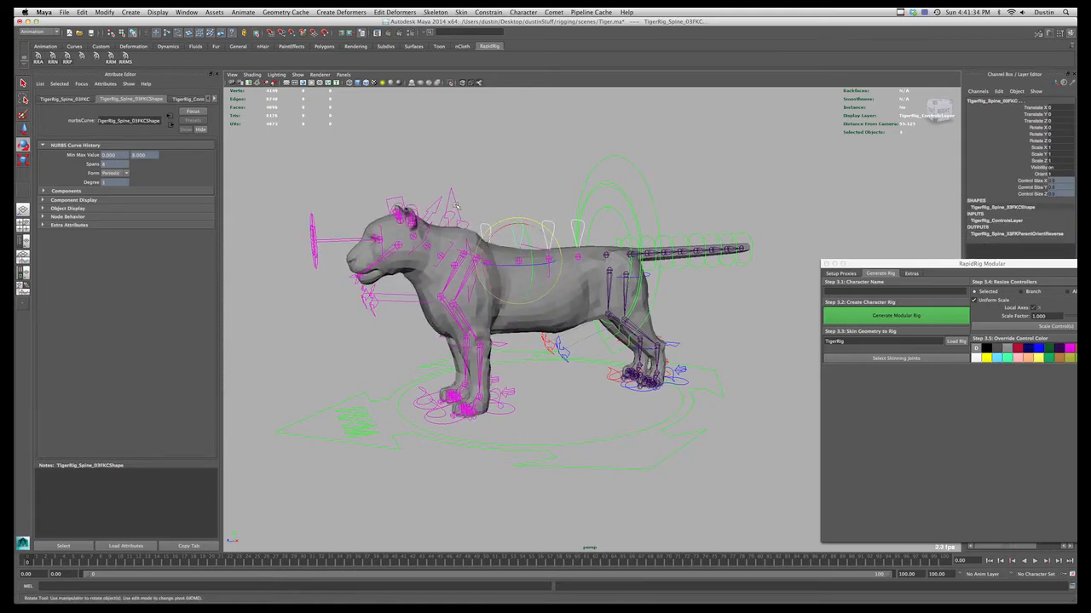
- Try moving the top IK control at the shoulders up and forward to stretch the spine, and undo the move
{"action": "left_click", "coordinate": [455, 203]}
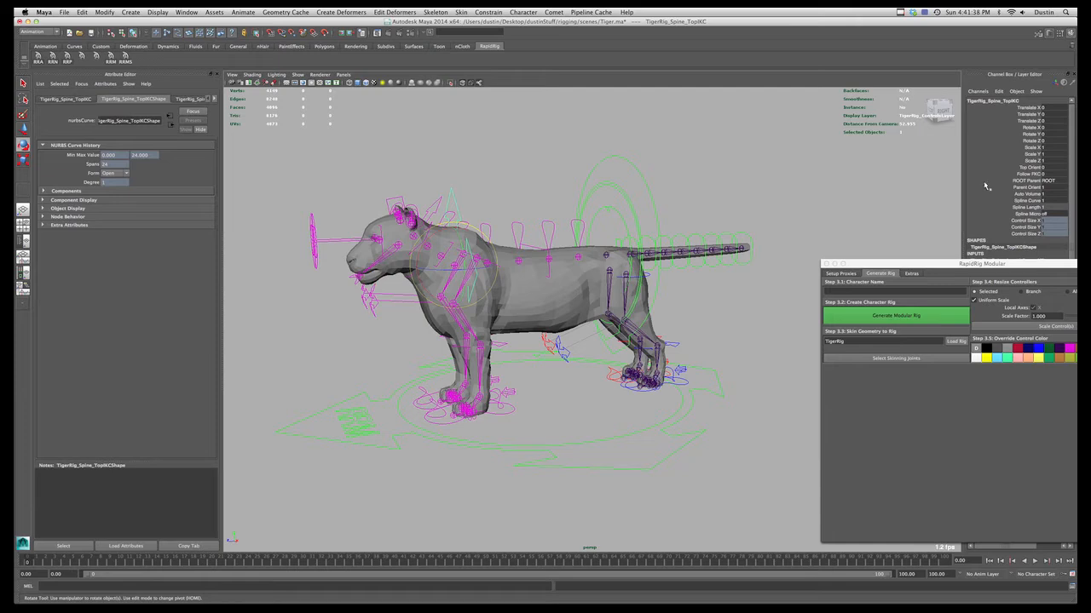
{"action": "left_click_drag", "start_coordinate": [615, 217], "coordinate": [572, 206], "text": "alt"}
{"action": "key", "text": "w"}
{"action": "left_click_drag", "start_coordinate": [437, 259], "coordinate": [411, 246]}
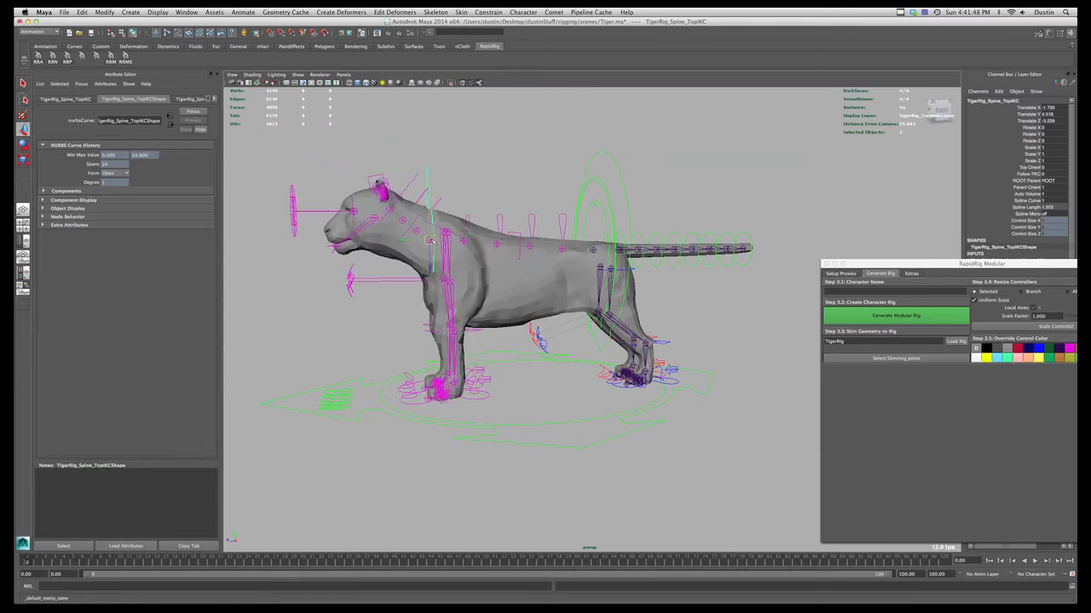
{"action": "key", "text": "ctrl+z"}
- Select the four spine FK controls plus the top IK control and rotate them about -24.3 degrees in X to rear the tiger up
{"action": "right_click_drag", "start_coordinate": [452, 206], "coordinate": [508, 220], "text": "alt"}
{"action": "left_click_drag", "start_coordinate": [507, 220], "coordinate": [535, 233], "text": "alt"}
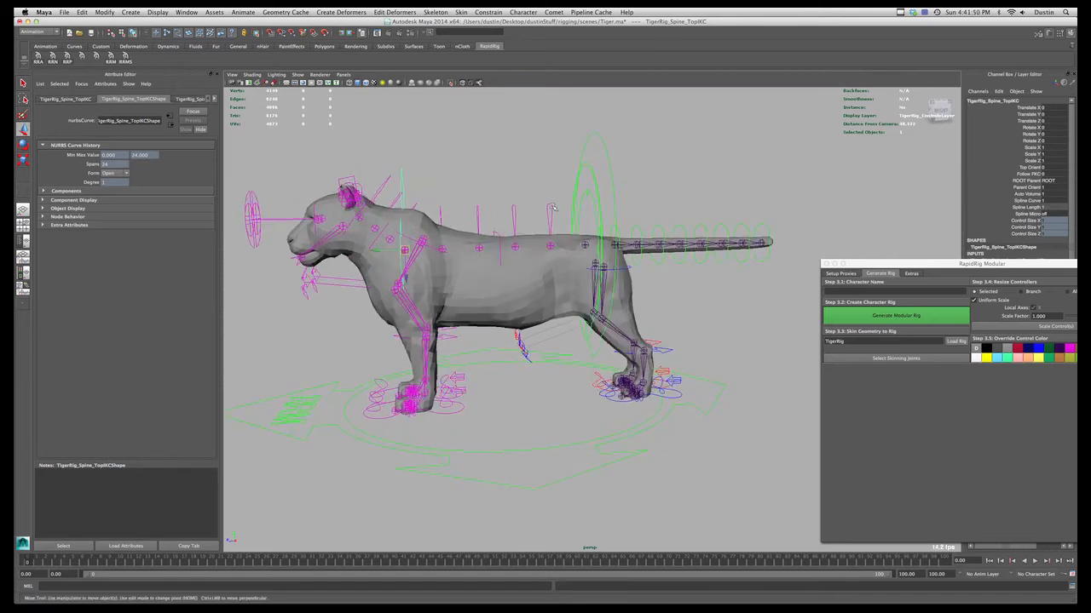
{"action": "left_click", "coordinate": [550, 211]}
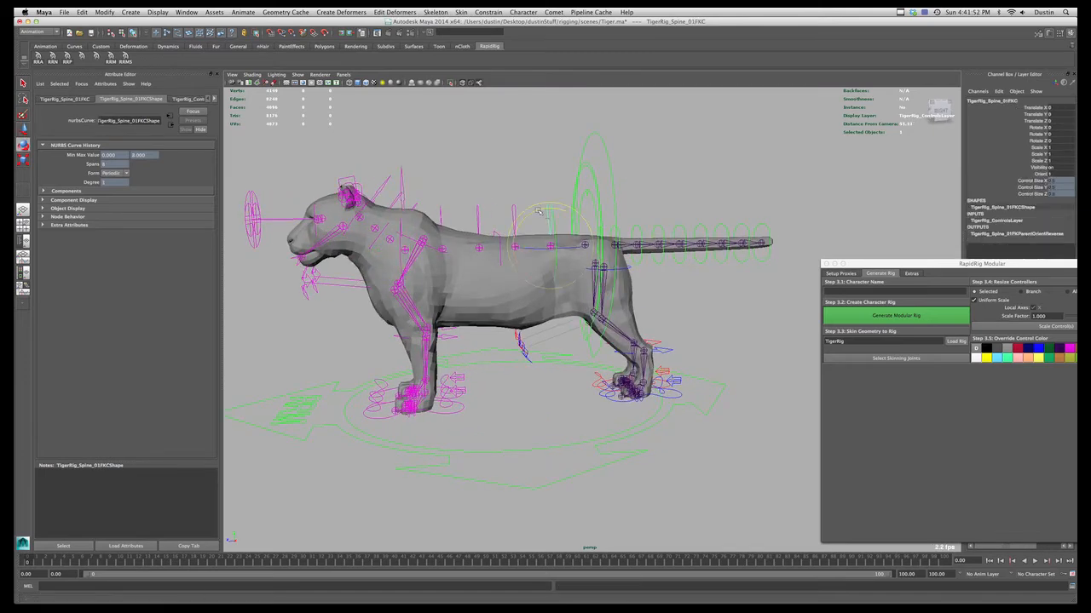
{"action": "left_click", "coordinate": [479, 211]}
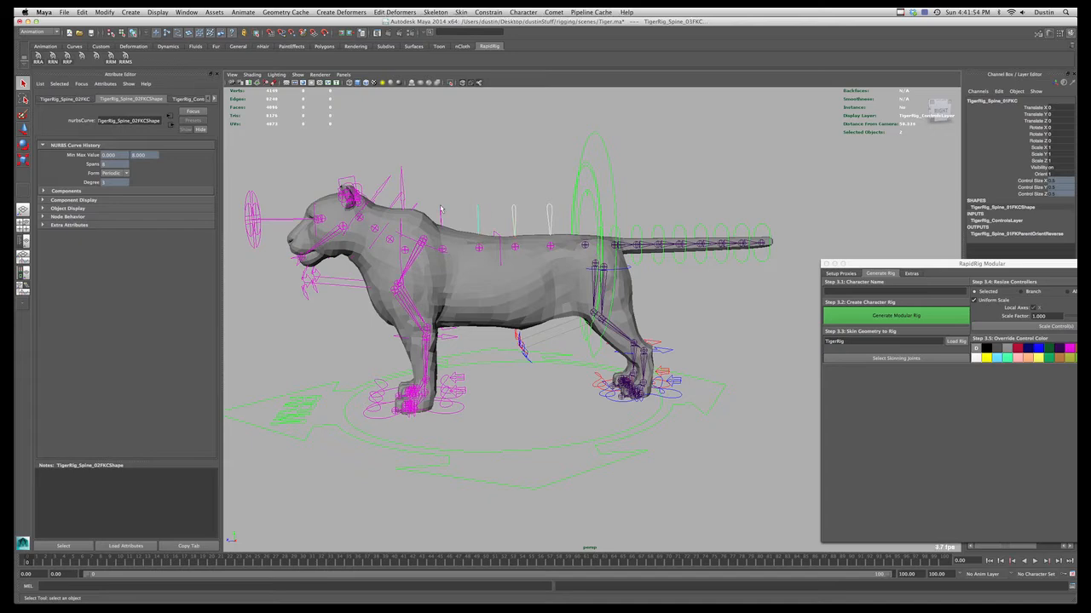
{"action": "key", "text": "e"}
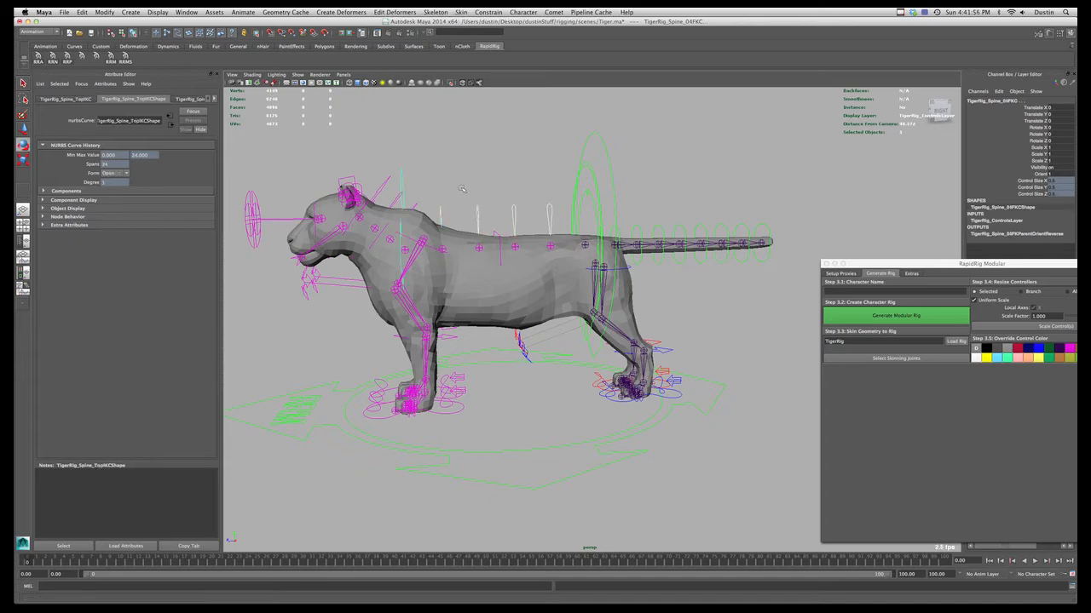
{"action": "left_click", "coordinate": [436, 214]}
{"action": "left_click_drag", "start_coordinate": [425, 217], "coordinate": [437, 228]}
- Select the spine FK control nearest the hips and examine the bend in the lower back from several angles
{"action": "right_click_drag", "start_coordinate": [423, 226], "coordinate": [526, 244], "text": "alt"}
{"action": "key", "text": "q"}
{"action": "left_click", "coordinate": [552, 190]}
{"action": "key", "text": "w"}
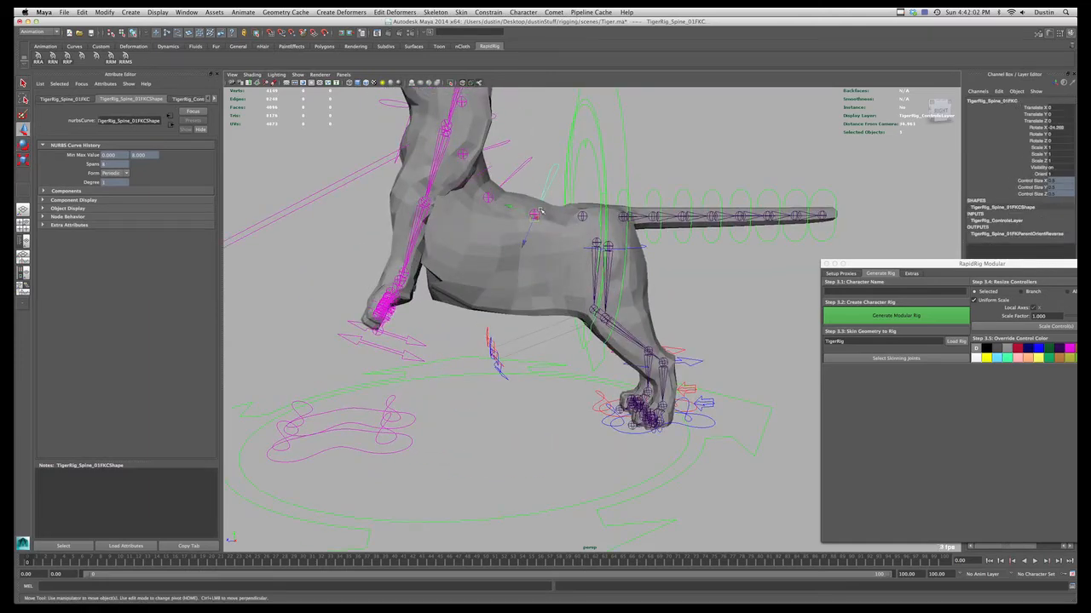
{"action": "left_click_drag", "start_coordinate": [540, 222], "coordinate": [522, 223], "text": "alt"}
{"action": "right_click_drag", "start_coordinate": [522, 224], "coordinate": [545, 225], "text": "alt"}
{"action": "mouse_move", "coordinate": [546, 225]}
{"action": "left_mouse_down", "text": "alt"}
{"action": "mouse_move", "coordinate": [558, 220]}
{"action": "mouse_move", "coordinate": [543, 224]}
{"action": "left_mouse_up", "text": "alt"}
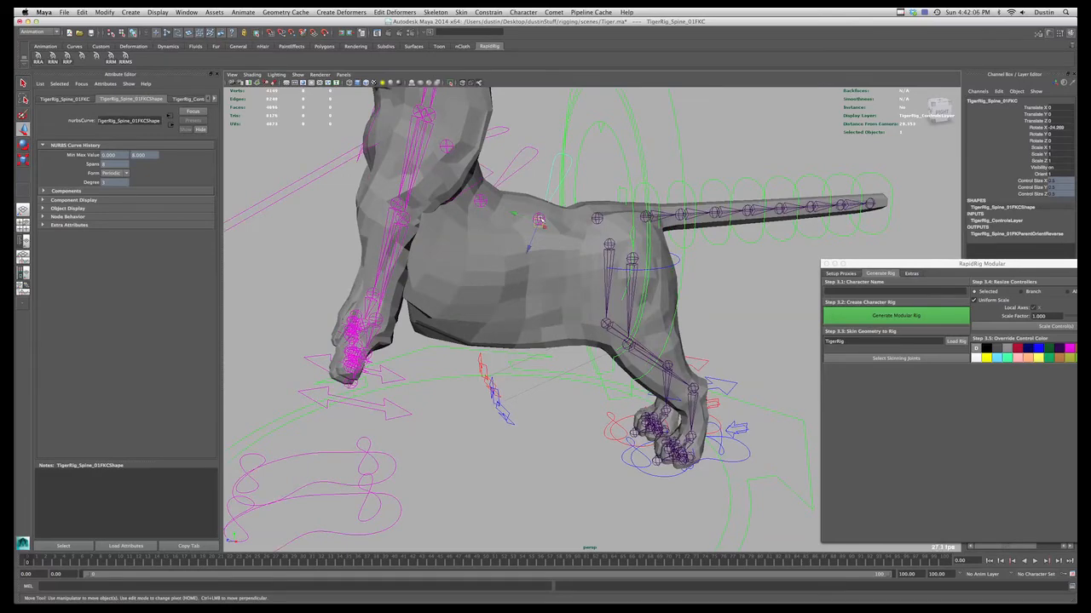
{"action": "mouse_move", "coordinate": [554, 190]}
{"action": "left_mouse_down", "text": "alt"}
{"action": "mouse_move", "coordinate": [533, 129]}
{"action": "mouse_move", "coordinate": [524, 136]}
{"action": "mouse_move", "coordinate": [538, 182]}
{"action": "left_mouse_up", "text": "alt"}
- Set Top Orient to 1 on the spine's top IK control and move the control up and forward to stretch the spine
{"action": "left_click", "coordinate": [513, 97]}
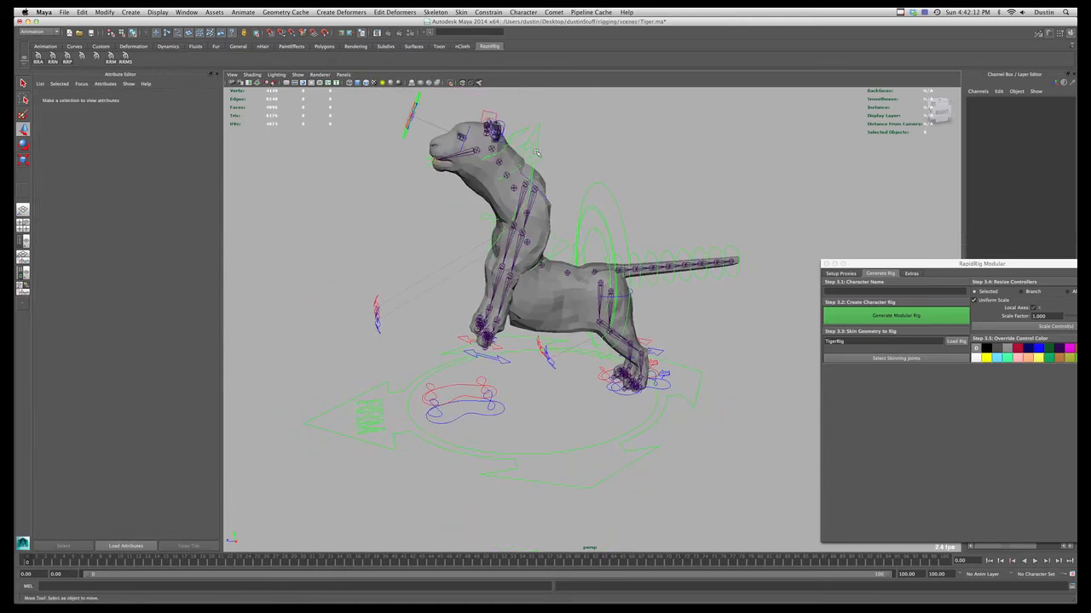
{"action": "left_click", "coordinate": [537, 152]}
{"action": "left_click", "coordinate": [1029, 167]}
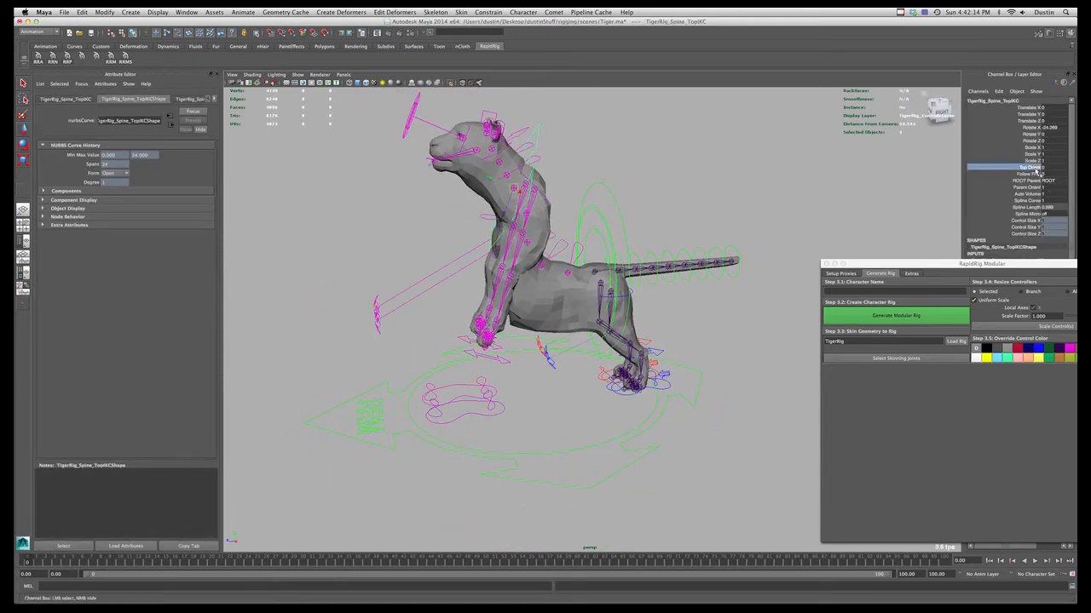
{"action": "middle_click_drag", "start_coordinate": [844, 167], "coordinate": [770, 166]}
{"action": "key", "text": "e"}
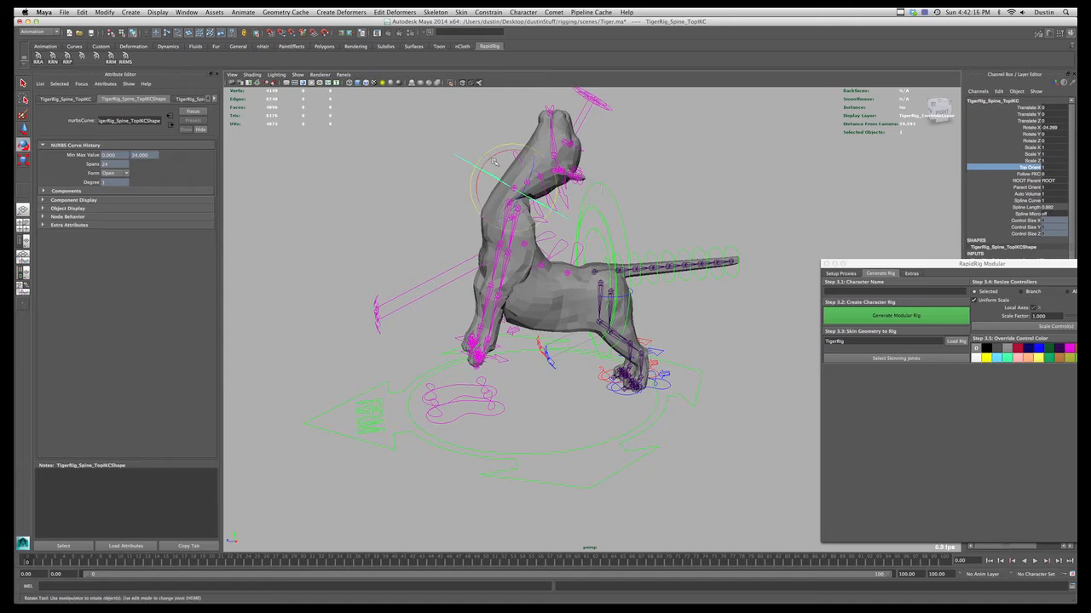
{"action": "key", "text": "w"}
{"action": "left_click_drag", "start_coordinate": [515, 190], "coordinate": [443, 162]}
- Set the top IK control's Follow FKC to 1 and examine how the spine lines up with the FK controls
{"action": "left_click", "coordinate": [560, 276]}
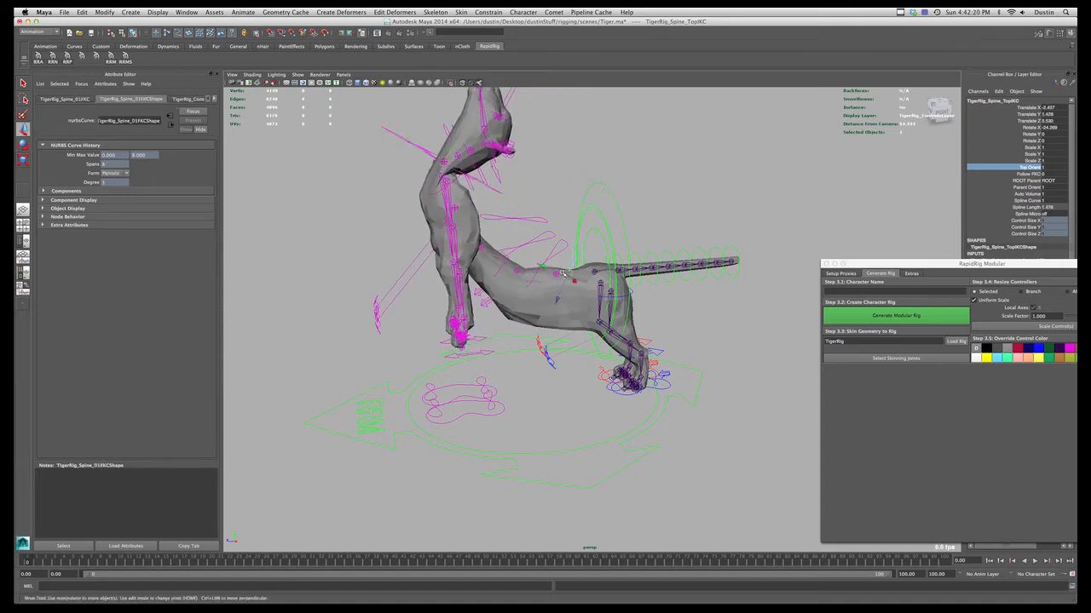
{"action": "left_click", "coordinate": [407, 146]}
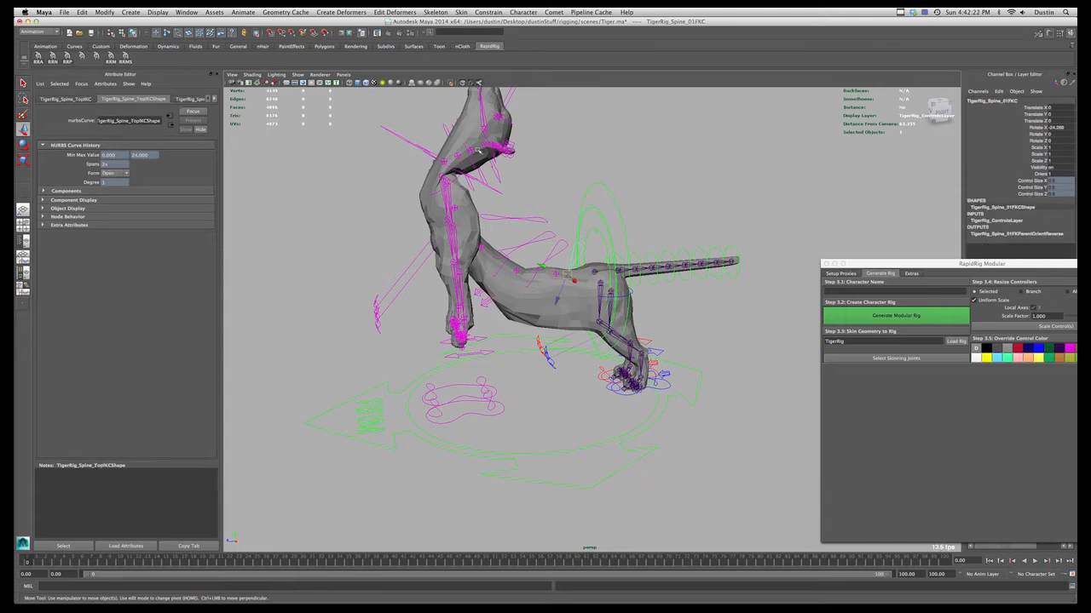
{"action": "left_click", "coordinate": [1026, 175]}
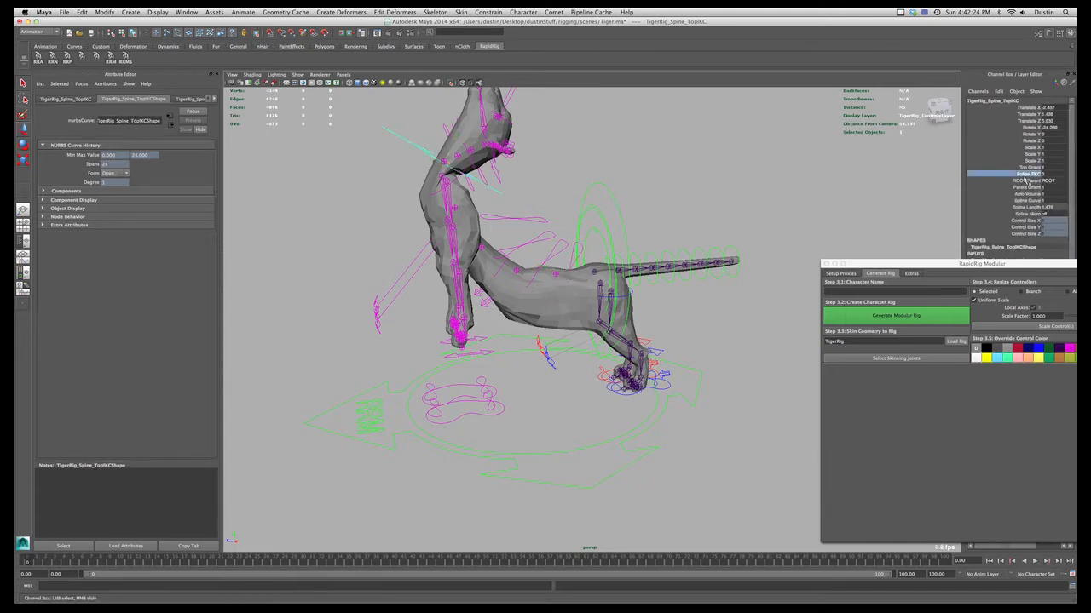
{"action": "middle_click_drag", "start_coordinate": [766, 190], "coordinate": [778, 188]}
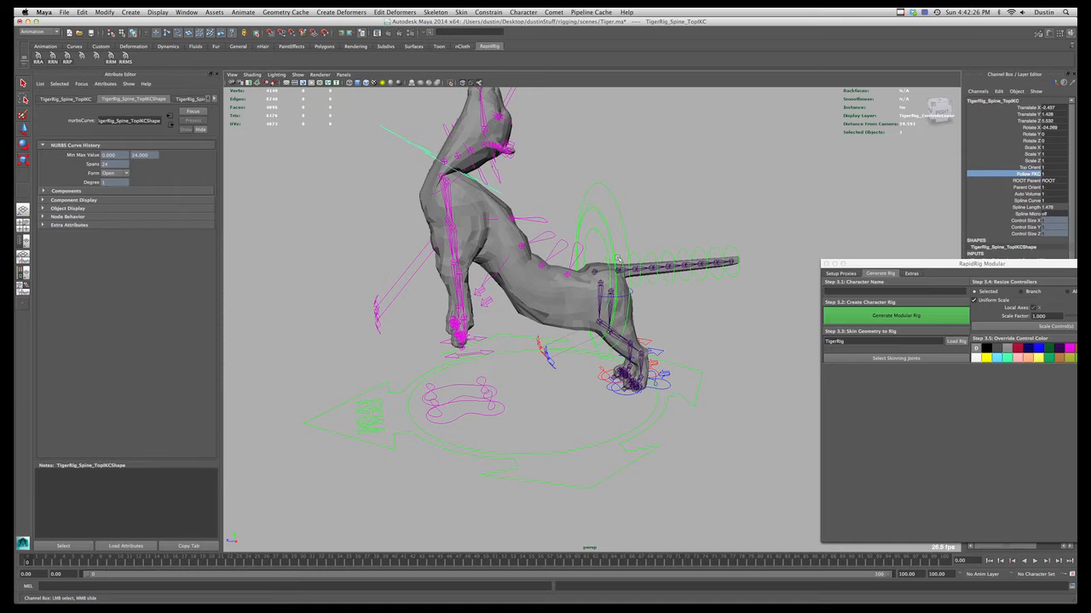
{"action": "left_click", "coordinate": [570, 271]}
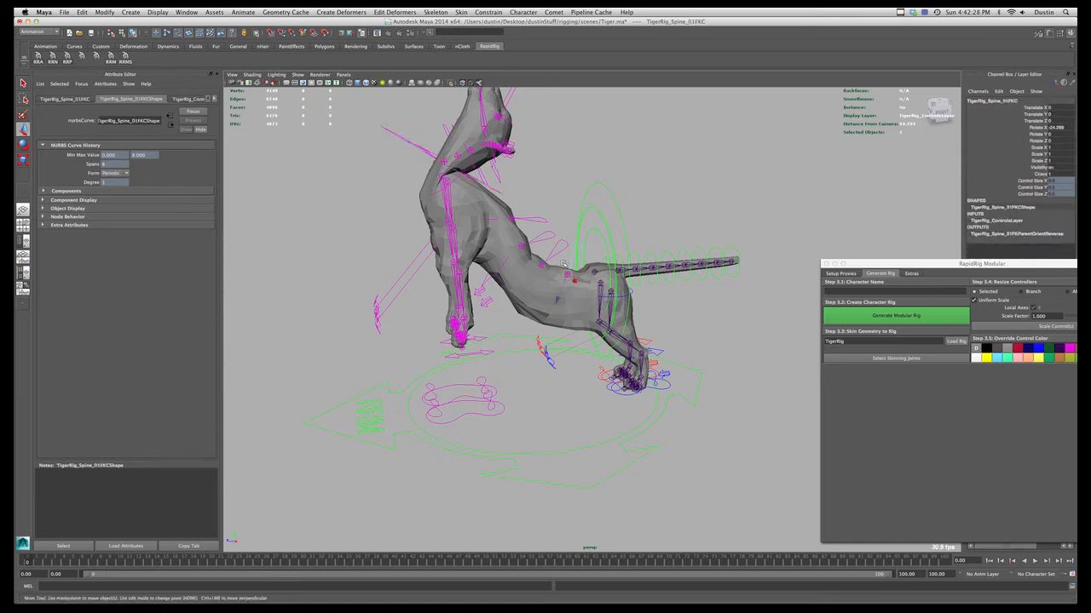
{"action": "left_click", "coordinate": [553, 243]}
{"action": "left_click_drag", "start_coordinate": [545, 239], "coordinate": [540, 223]}
- Reset the top IK control's Rotate X and its X, Y and Z translations to 0
{"action": "left_click", "coordinate": [413, 141]}
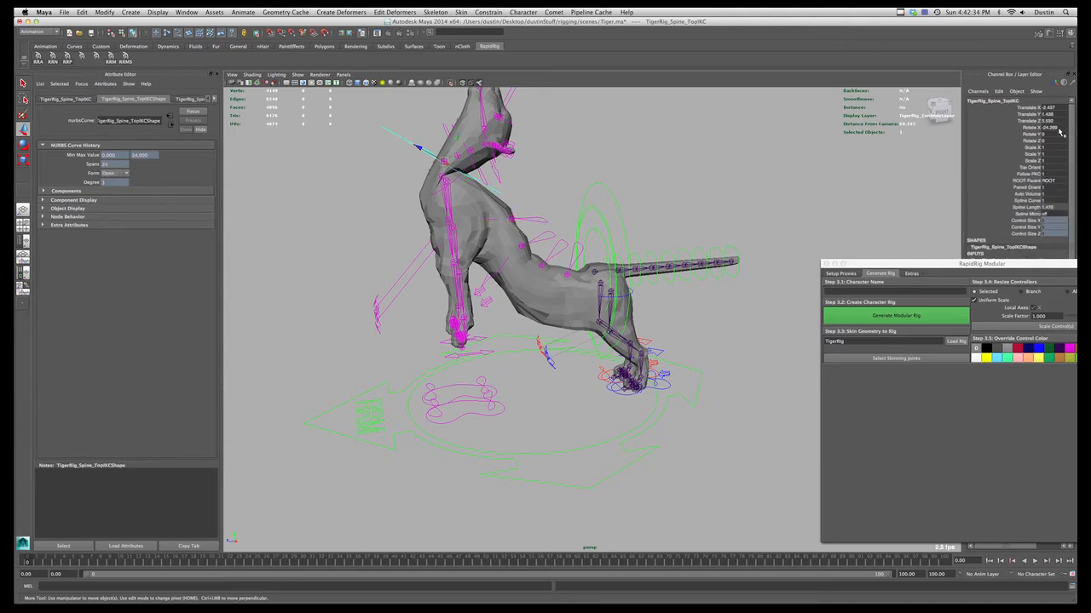
{"action": "key", "text": "Return"}
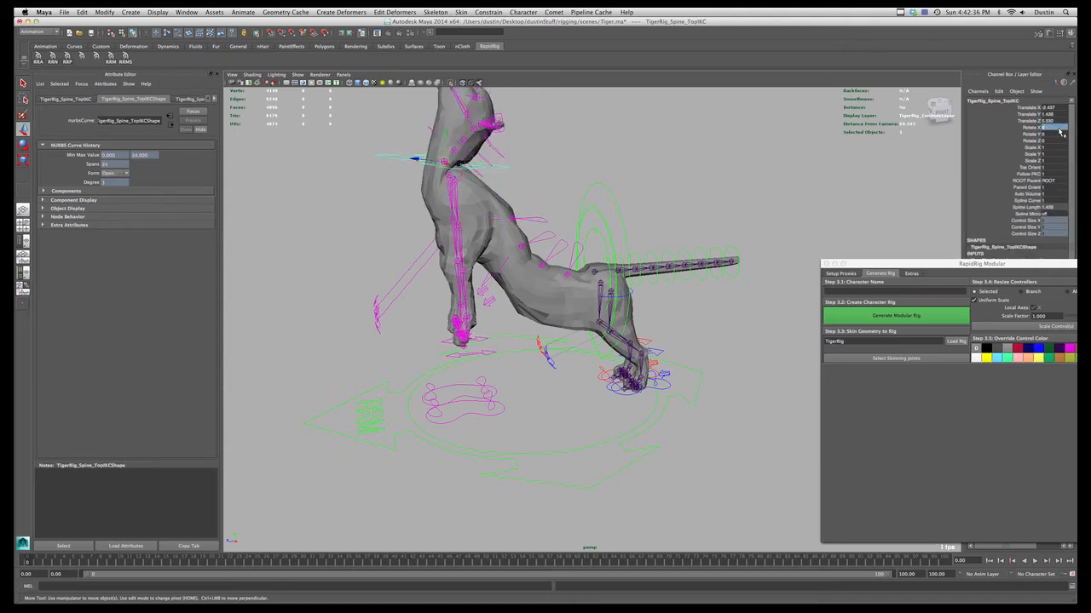
{"action": "left_click_drag", "start_coordinate": [1057, 122], "coordinate": [1054, 108]}
{"action": "type", "text": "0"}
{"action": "key", "text": "Return"}
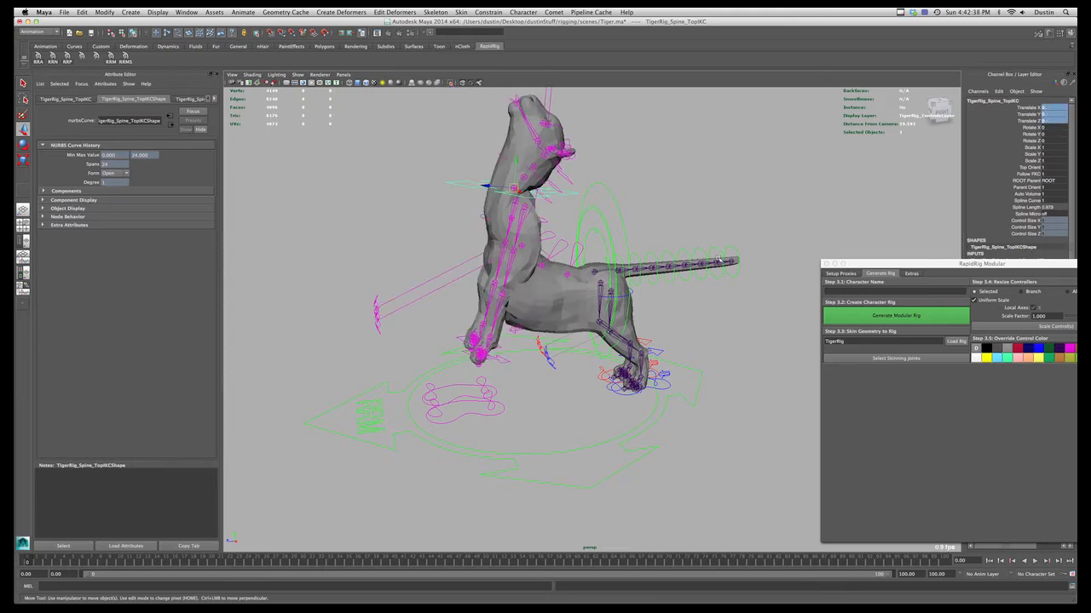
- Select the four spine FK controls and set their Rotate X to 0 to return the tiger to standing
{"action": "left_click_drag", "start_coordinate": [628, 231], "coordinate": [570, 253], "text": "alt"}
{"action": "left_click", "coordinate": [569, 245]}
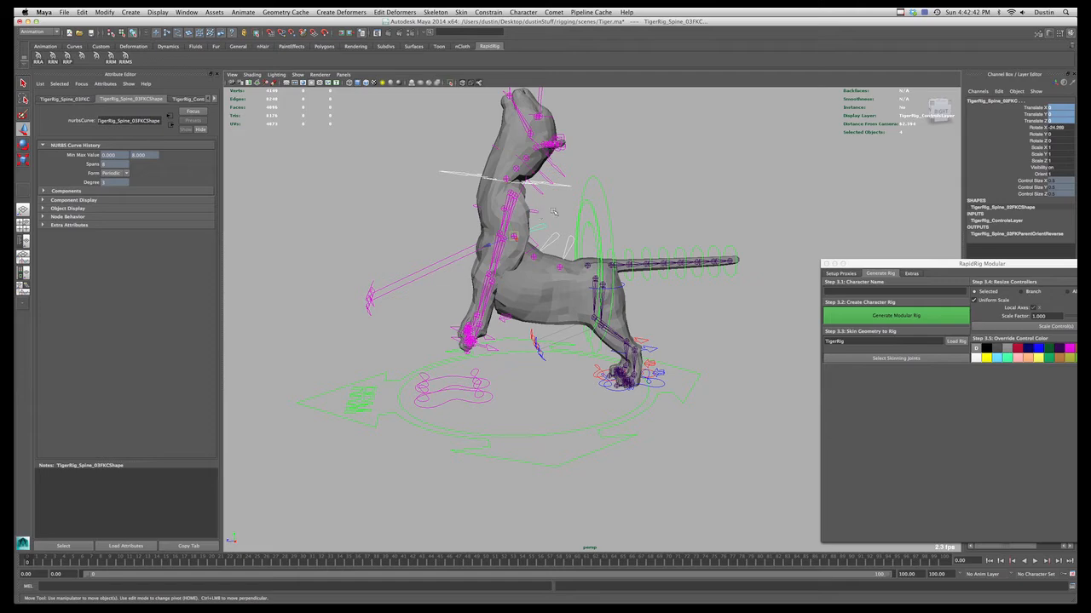
{"action": "left_click", "coordinate": [554, 212]}
{"action": "left_click", "coordinate": [1059, 128]}
{"action": "type", "text": "0"}
{"action": "key", "text": "Return"}
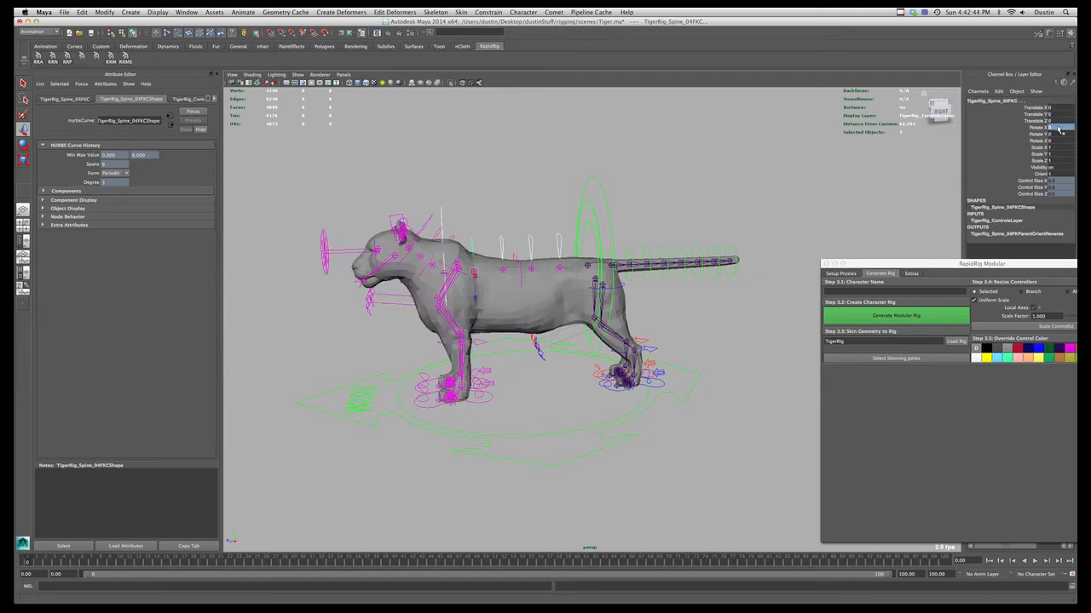
{"action": "left_click", "coordinate": [670, 174]}
{"action": "right_click_drag", "start_coordinate": [627, 264], "coordinate": [658, 265], "text": "alt"}
{"action": "middle_click_drag", "start_coordinate": [658, 265], "coordinate": [681, 264], "text": "alt"}
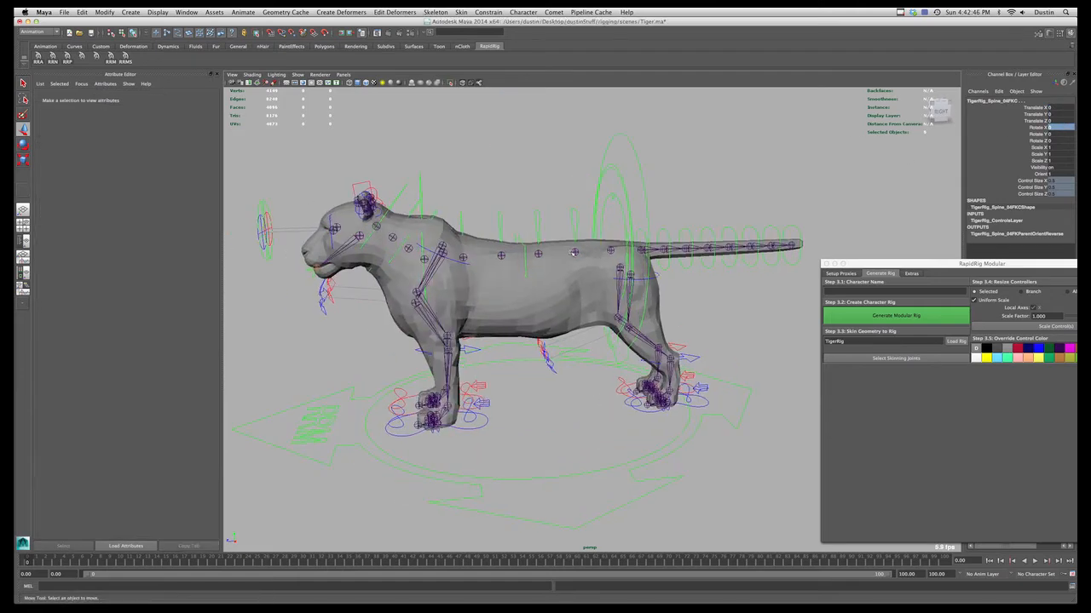
- Set the top IK control's ROOT Parent to ROOTSecondary and test it by moving the secondary root control backward
{"action": "left_click", "coordinate": [420, 189]}
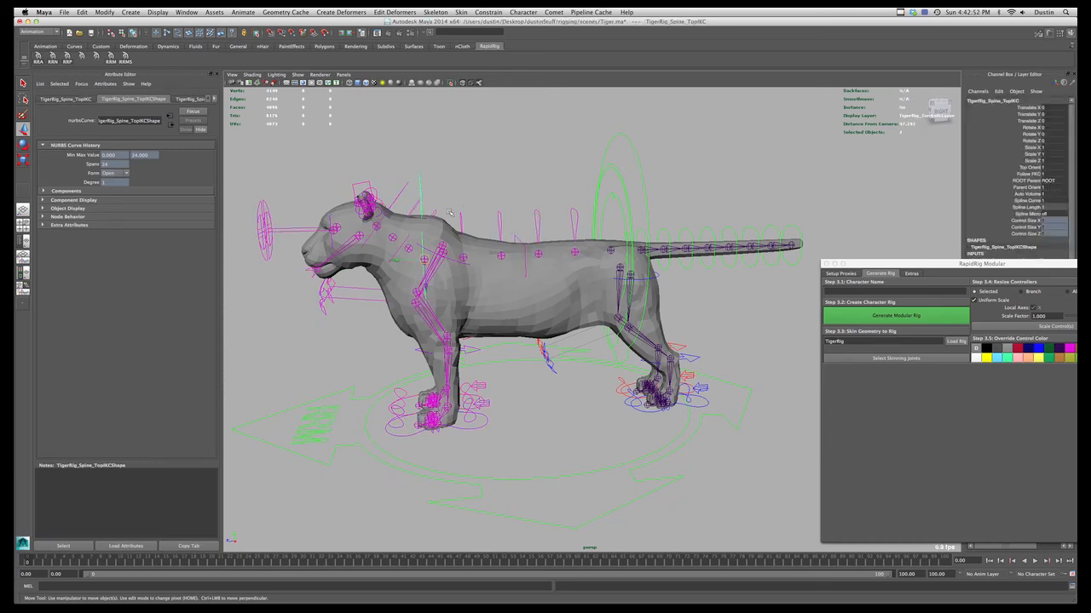
{"action": "left_click", "coordinate": [1057, 181]}
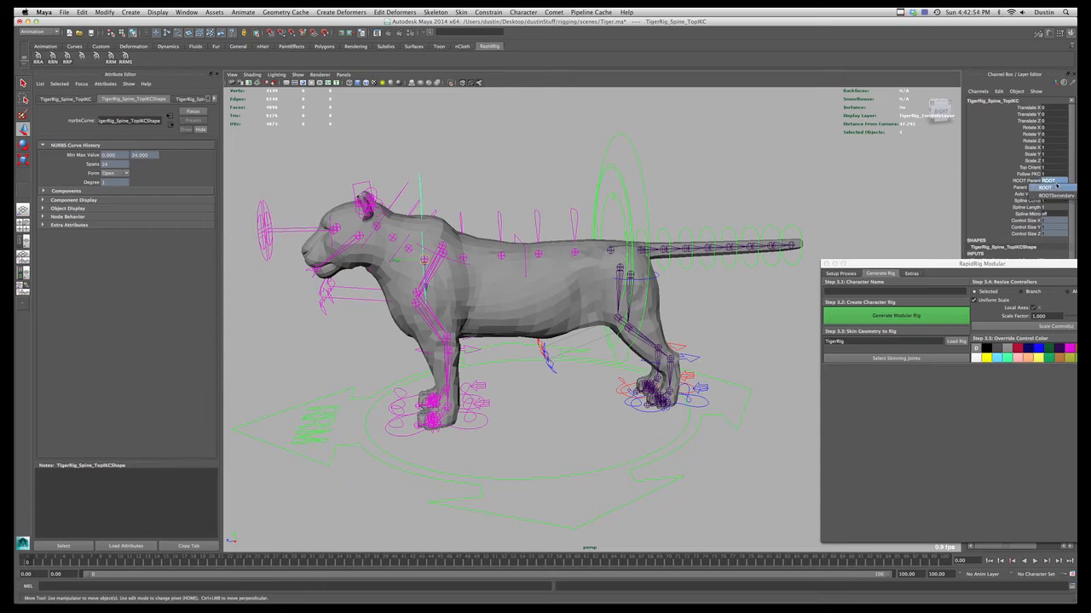
{"action": "left_click", "coordinate": [1056, 195]}
{"action": "left_click", "coordinate": [616, 204]}
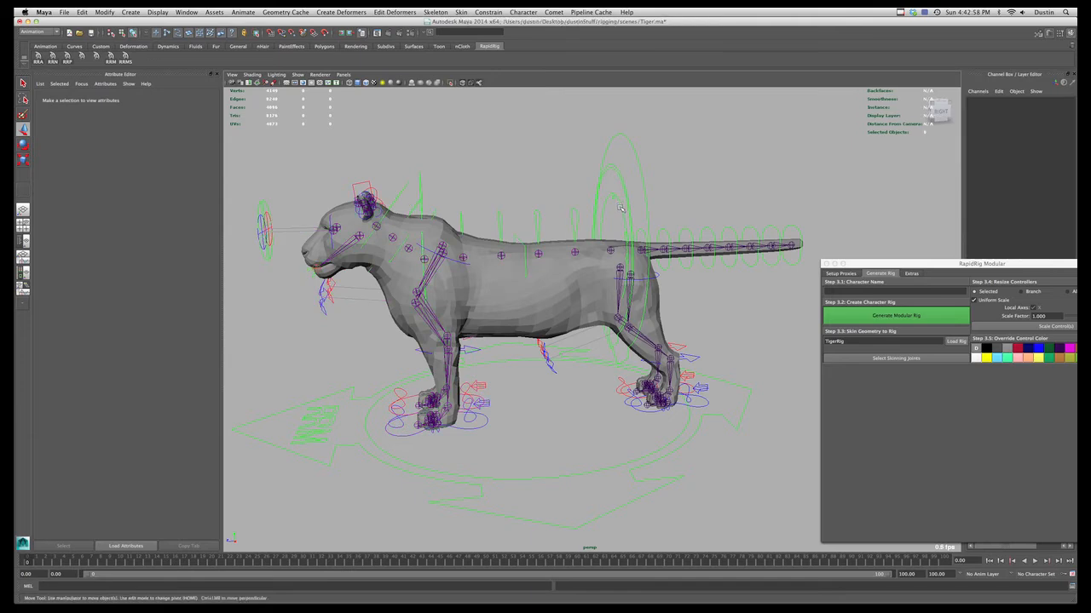
{"action": "left_click", "coordinate": [620, 203]}
{"action": "left_click_drag", "start_coordinate": [610, 253], "coordinate": [645, 257]}
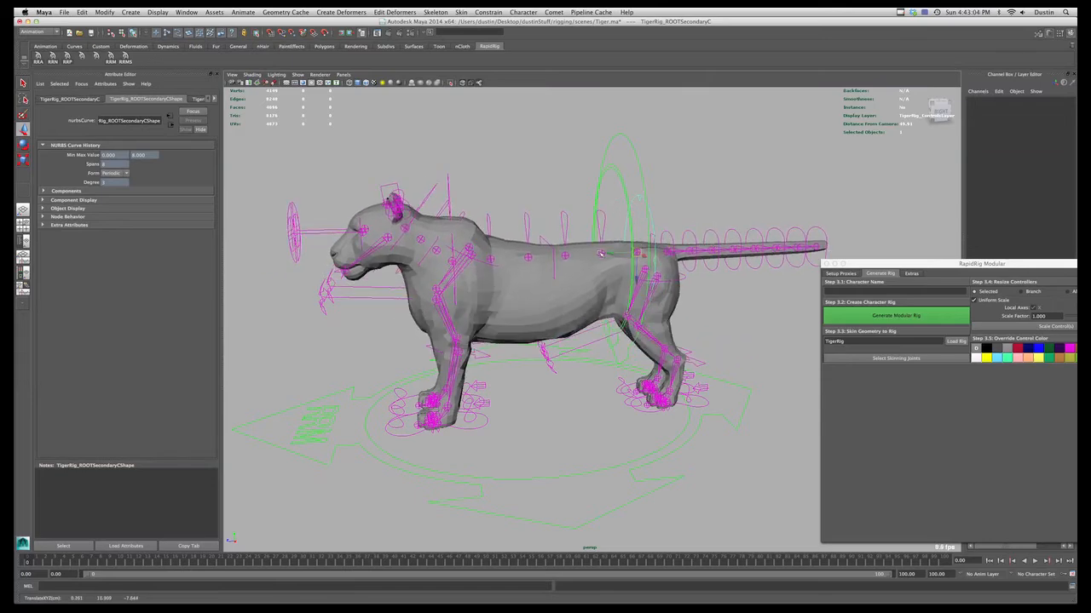
- Set the top IK control's ROOT Parent back to ROOT and test it by moving the secondary root control
{"action": "left_click", "coordinate": [448, 179]}
{"action": "left_click", "coordinate": [1052, 182]}
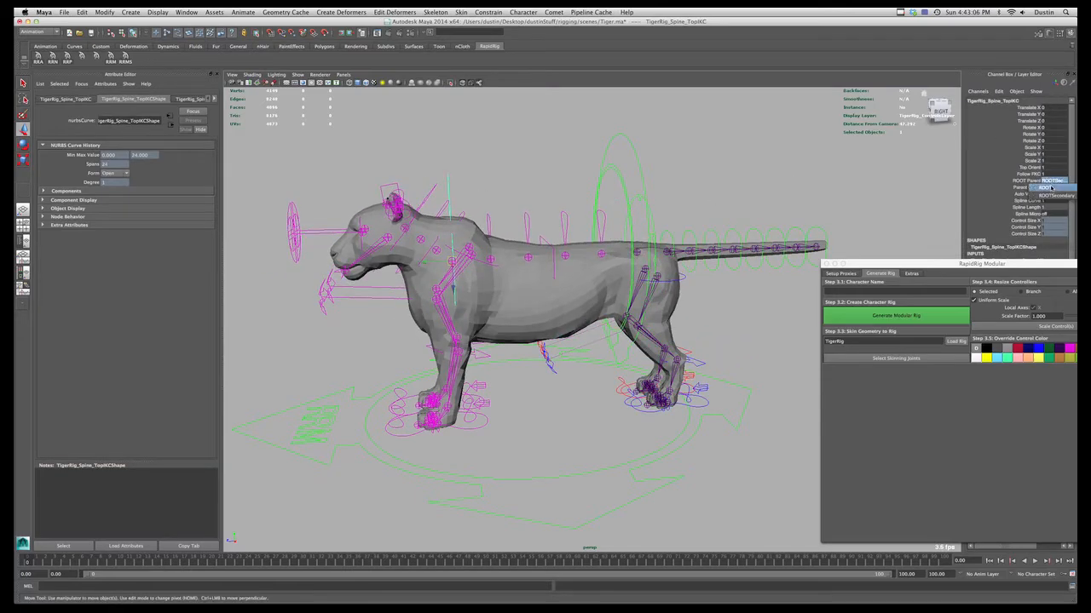
{"action": "left_click", "coordinate": [1052, 189]}
{"action": "left_click", "coordinate": [653, 225]}
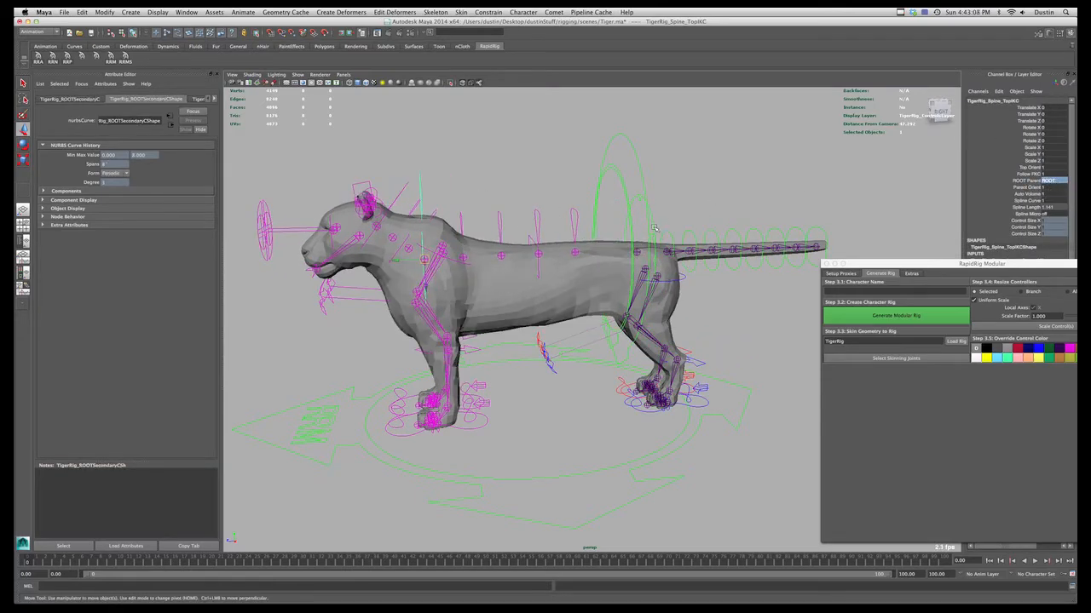
{"action": "left_click_drag", "start_coordinate": [637, 253], "coordinate": [535, 235]}
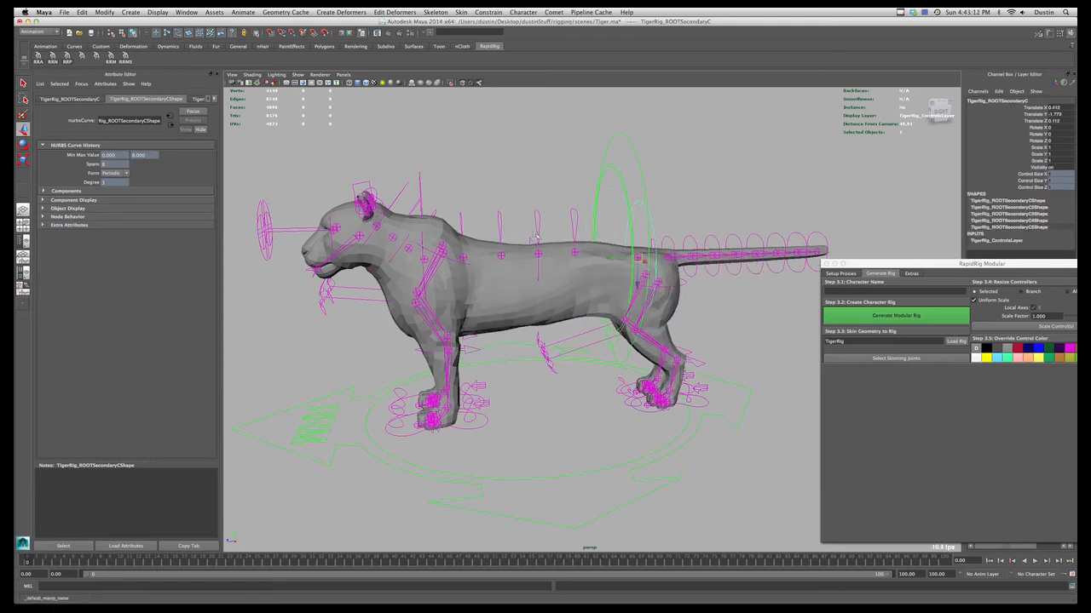
- Set the top IK control's Follow FKC to 0 and pull the secondary root control back and up to stretch the spine
{"action": "left_click", "coordinate": [424, 192]}
{"action": "left_click", "coordinate": [1030, 173]}
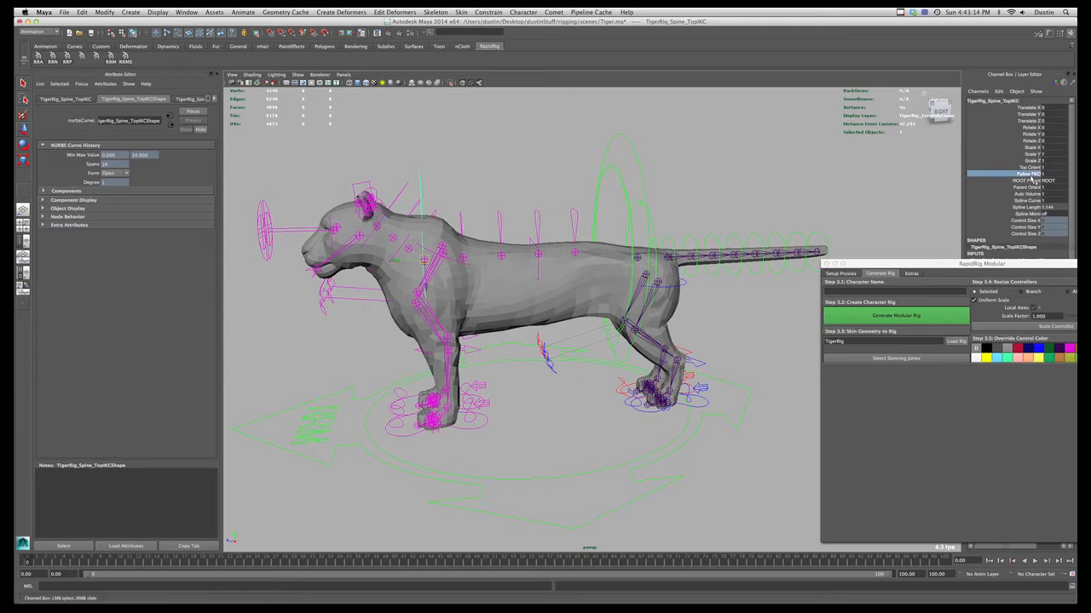
{"action": "middle_click_drag", "start_coordinate": [677, 146], "coordinate": [696, 146]}
{"action": "left_click", "coordinate": [654, 224]}
{"action": "key", "text": "w"}
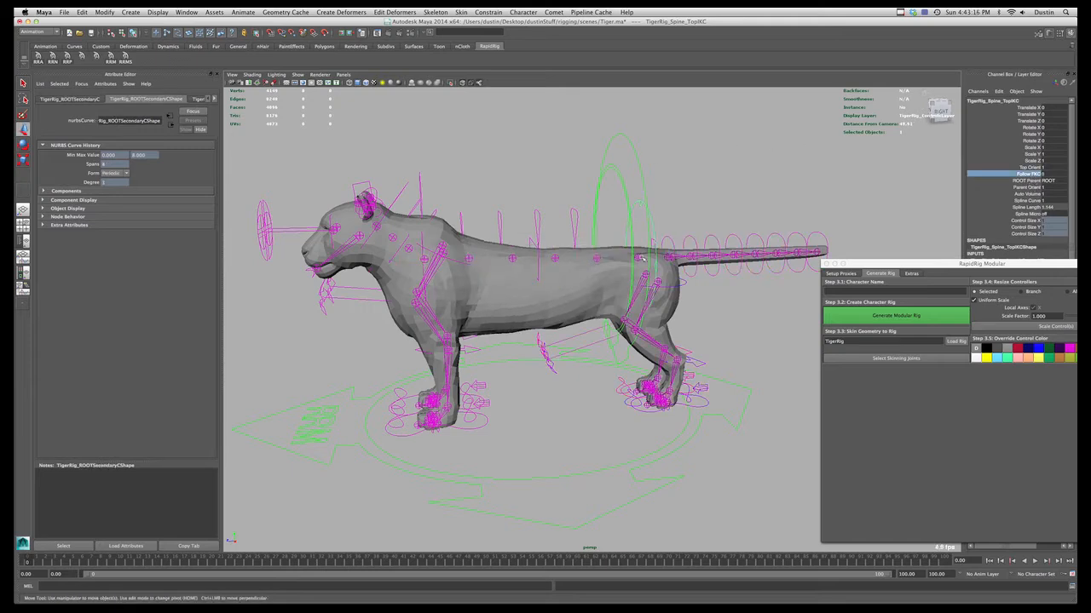
{"action": "left_click_drag", "start_coordinate": [640, 257], "coordinate": [720, 244]}
- Try moving the top IK control backward, and undo that move and the last move of the secondary root control
{"action": "left_click", "coordinate": [419, 179]}
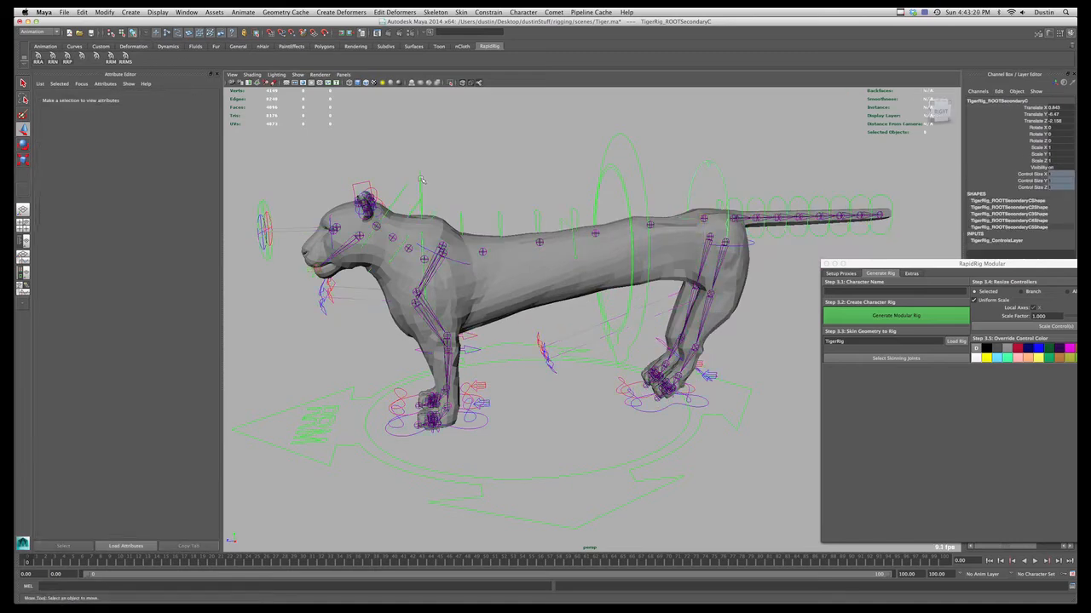
{"action": "left_click", "coordinate": [420, 181]}
{"action": "mouse_move", "coordinate": [422, 262]}
{"action": "left_mouse_down"}
{"action": "mouse_move", "coordinate": [401, 315]}
{"action": "mouse_move", "coordinate": [445, 265]}
{"action": "mouse_move", "coordinate": [483, 277]}
{"action": "mouse_move", "coordinate": [441, 261]}
{"action": "left_mouse_up"}
{"action": "key", "text": "ctrl+z"}
{"action": "key", "text": "ctrl+z"}
{"action": "key", "text": "ctrl+z"}
{"action": "key", "text": "ctrl+z"}
{"action": "key", "text": "ctrl+z"}
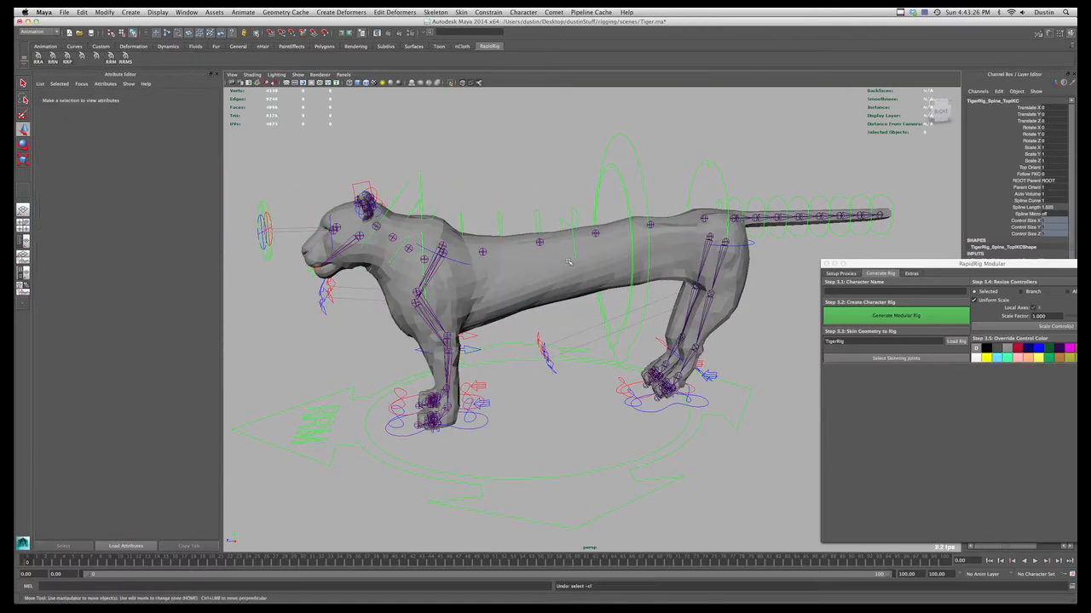
{"action": "key", "text": "ctrl+z"}
{"action": "key", "text": "ctrl+z"}
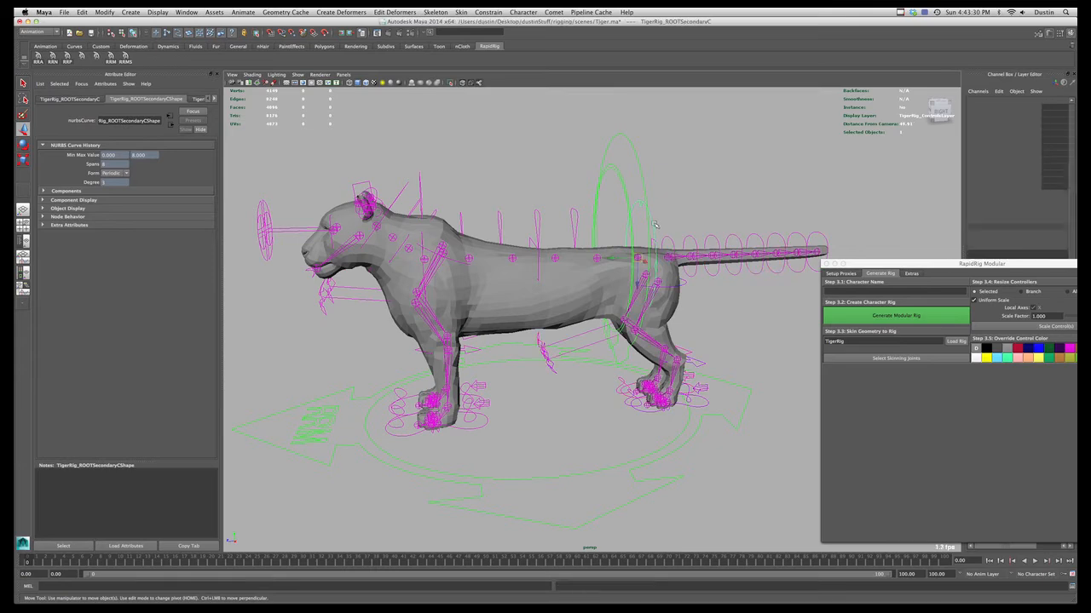
- Reset the secondary root control's X, Y and Z translations to 0 and select the spine's top IK control
{"action": "left_click_drag", "start_coordinate": [1062, 126], "coordinate": [1056, 107]}
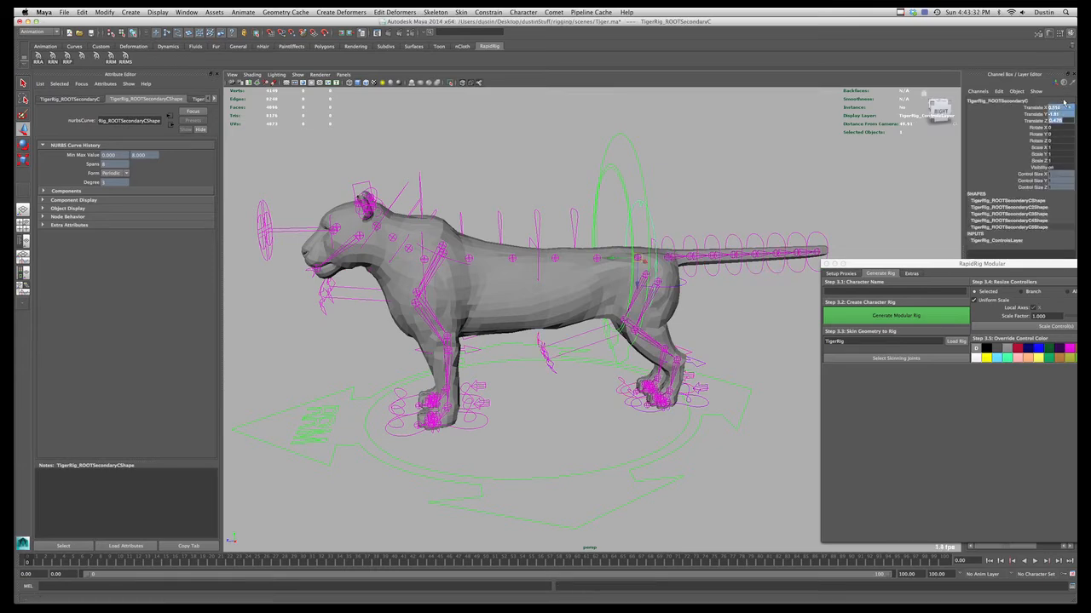
{"action": "type", "text": "0"}
{"action": "key", "text": "Return"}
{"action": "left_click", "coordinate": [418, 180]}
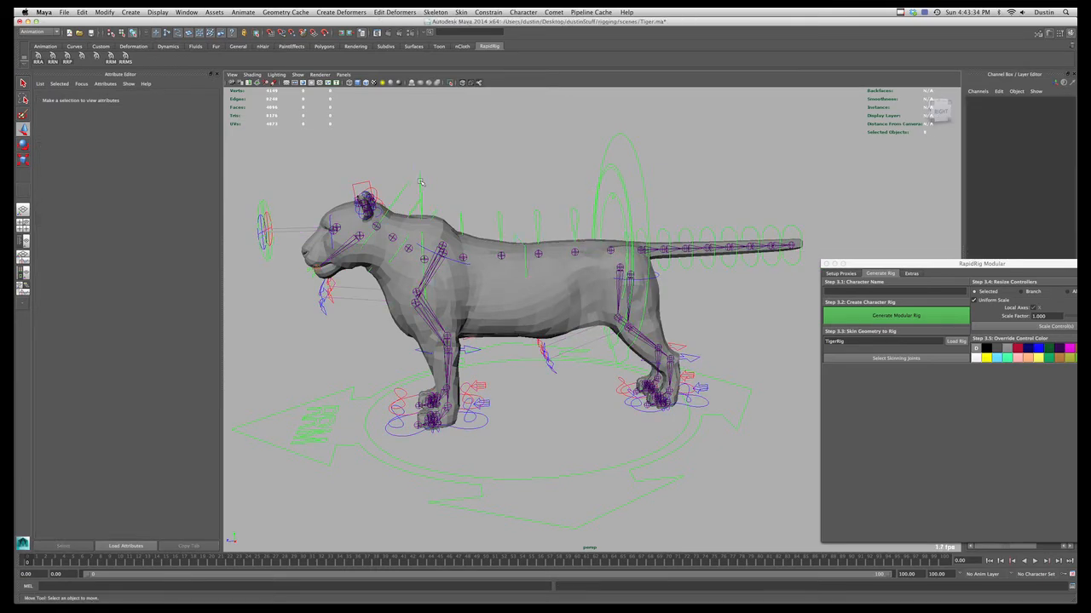
{"action": "left_click", "coordinate": [421, 183]}
{"action": "left_click_drag", "start_coordinate": [423, 184], "coordinate": [452, 188], "text": "alt"}
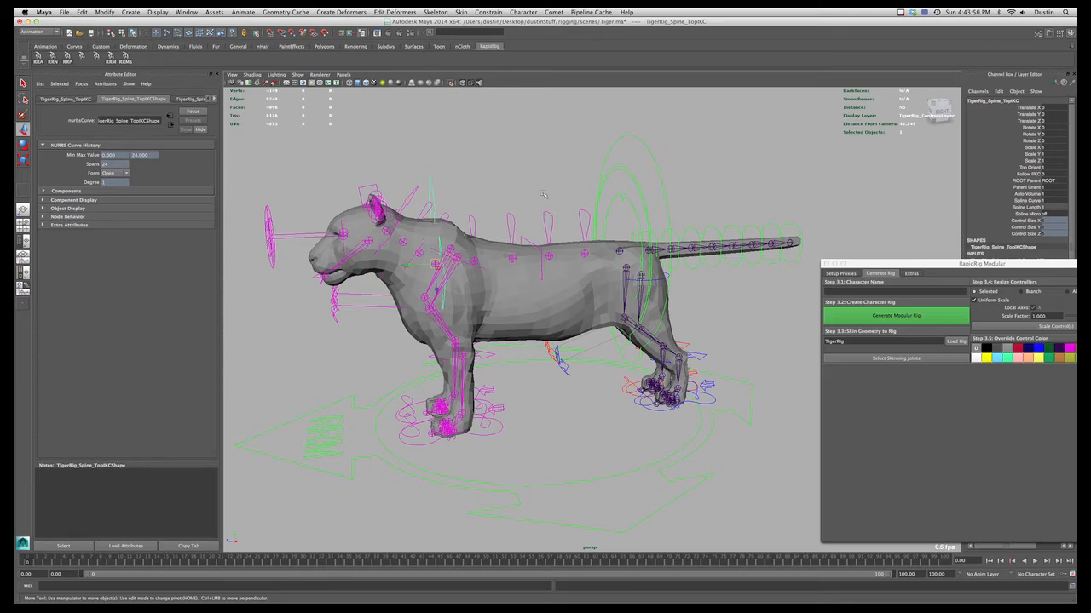
- Move the secondary root control slightly and rotate it about 14 degrees in X to tilt the hips and raise the tail
{"action": "left_click", "coordinate": [638, 236]}
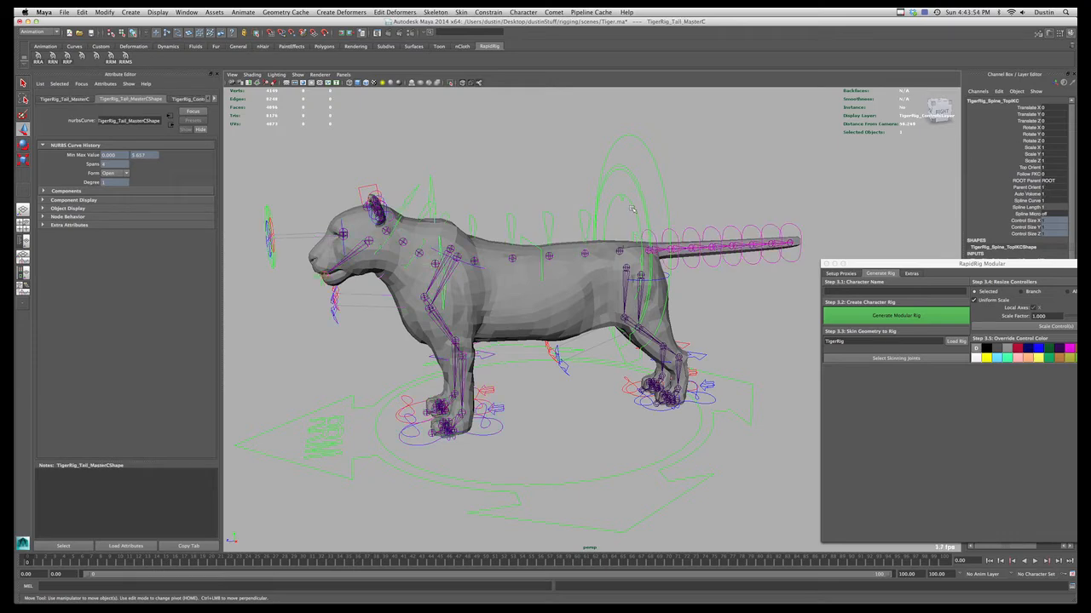
{"action": "left_click", "coordinate": [608, 217]}
{"action": "left_click_drag", "start_coordinate": [608, 217], "coordinate": [635, 242]}
{"action": "key", "text": "w"}
{"action": "key", "text": "e"}
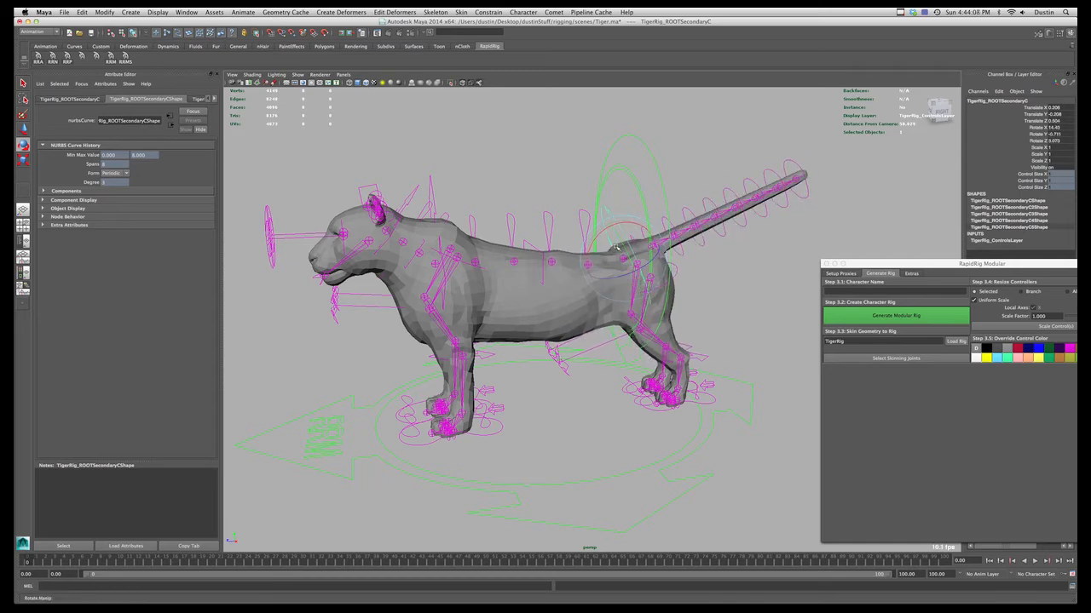
- Select the tail master control and set its Parent Orient to 0
{"action": "key", "text": "q"}
{"action": "left_click", "coordinate": [698, 226]}
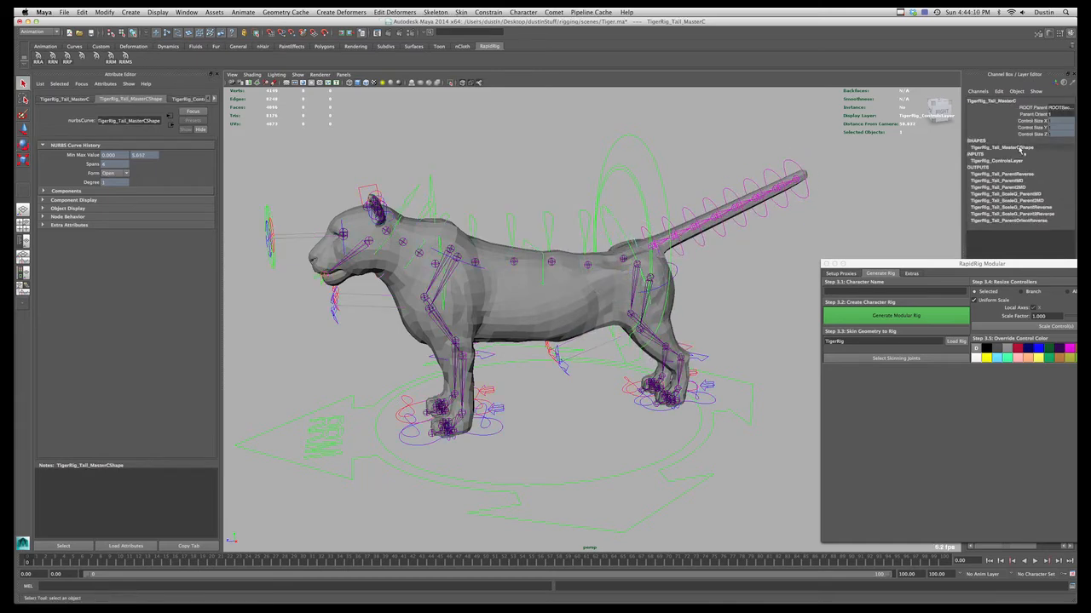
{"action": "left_click", "coordinate": [1032, 114]}
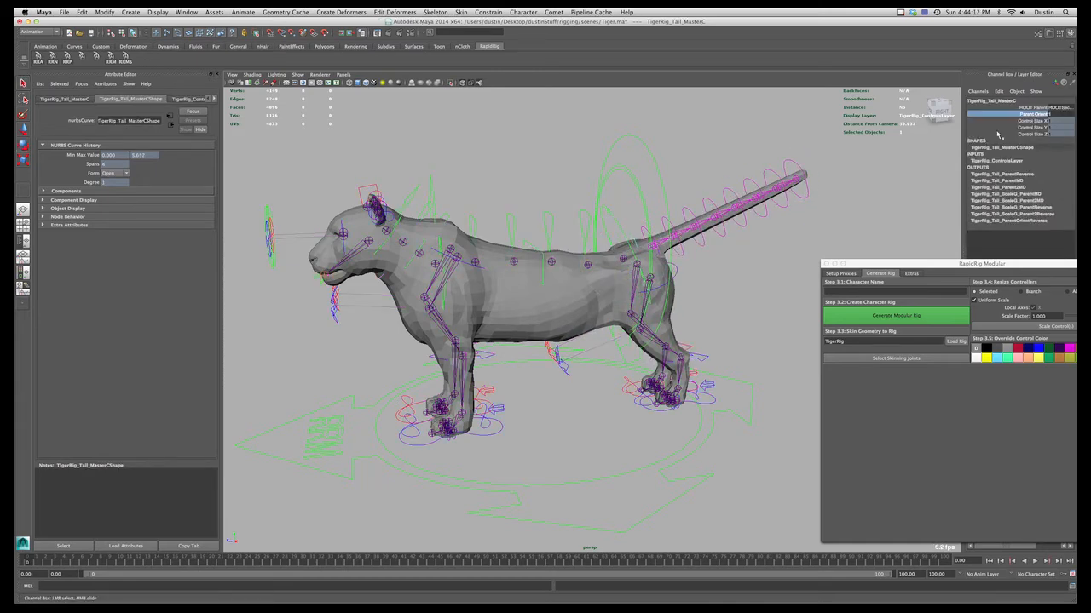
{"action": "middle_click_drag", "start_coordinate": [826, 234], "coordinate": [815, 235]}
- Try moving and rotating the secondary root control, and undo those changes along with the tail master's Parent Orient change
{"action": "left_click", "coordinate": [611, 217]}
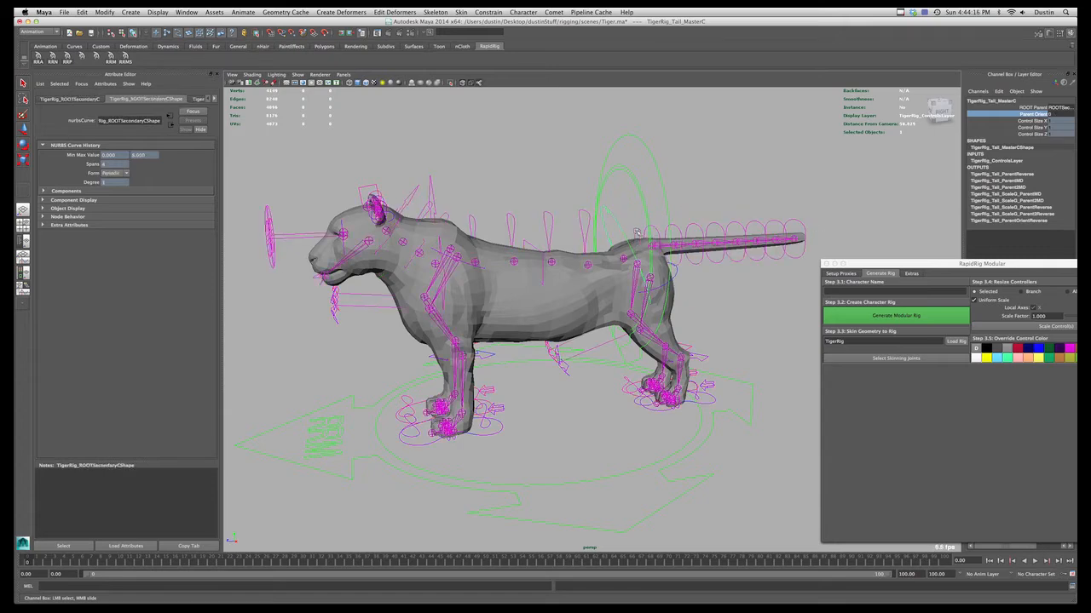
{"action": "key", "text": "w"}
{"action": "middle_click_drag", "start_coordinate": [597, 250], "coordinate": [624, 260]}
{"action": "mouse_move", "coordinate": [624, 264]}
{"action": "left_mouse_down"}
{"action": "mouse_move", "coordinate": [642, 261]}
{"action": "mouse_move", "coordinate": [642, 231]}
{"action": "mouse_move", "coordinate": [629, 264]}
{"action": "mouse_move", "coordinate": [639, 252]}
{"action": "left_mouse_up"}
{"action": "key", "text": "e"}
{"action": "key", "text": "z"}
{"action": "key", "text": "z"}
{"action": "key", "text": "z"}
{"action": "key", "text": "z"}
{"action": "key", "text": "z"}
{"action": "key", "text": "z"}
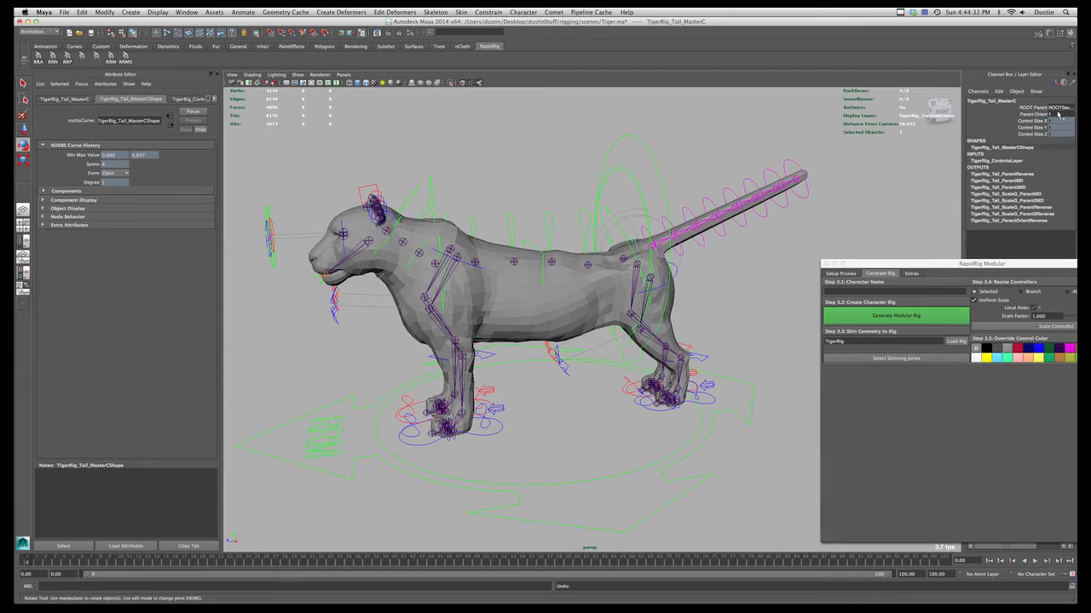
- Reset all translations and rotations of the secondary root control to 0 and clear the selection
{"action": "left_click", "coordinate": [606, 208]}
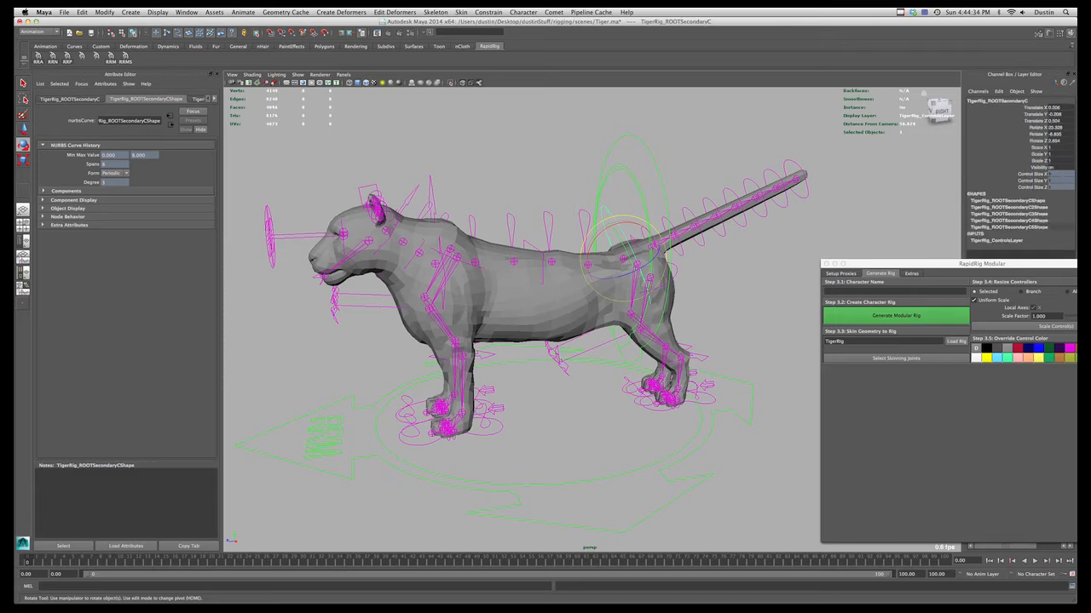
{"action": "left_click", "coordinate": [1058, 143]}
{"action": "left_click_drag", "start_coordinate": [1060, 142], "coordinate": [1058, 109]}
{"action": "type", "text": "0"}
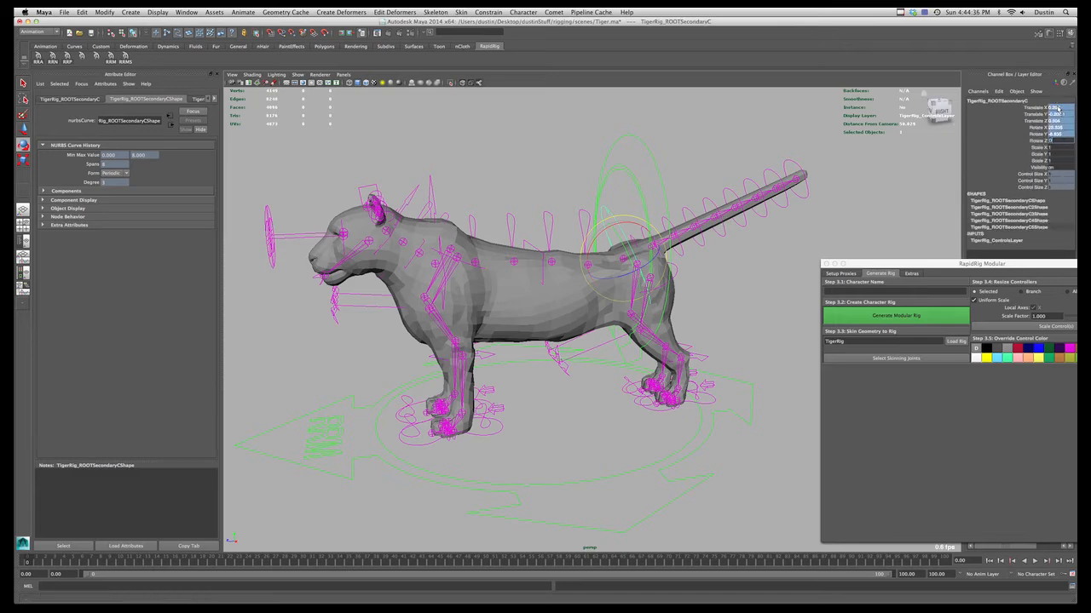
{"action": "key", "text": "Return"}
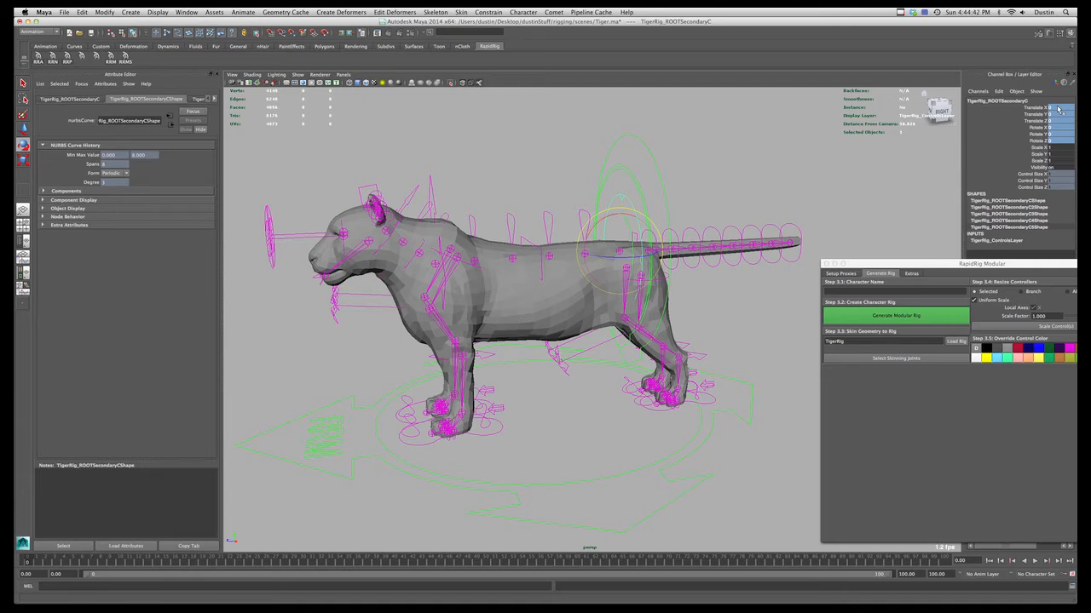
{"action": "left_click", "coordinate": [739, 152]}
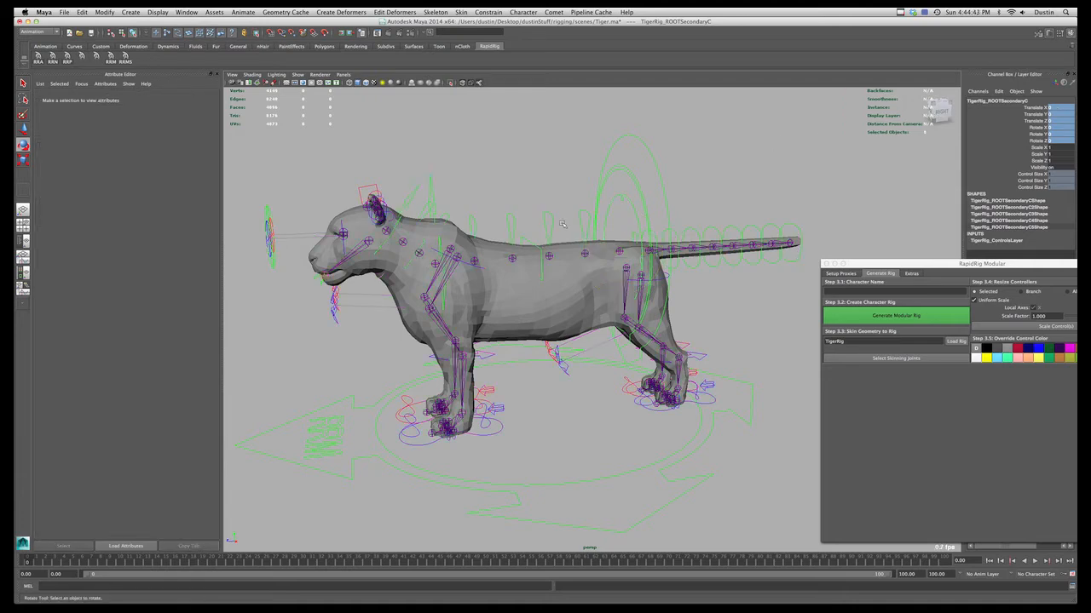
- Move the spine's top IK control forward to a Translate Y of about 4.3, stretching the front of the torso
{"action": "left_click", "coordinate": [433, 187]}
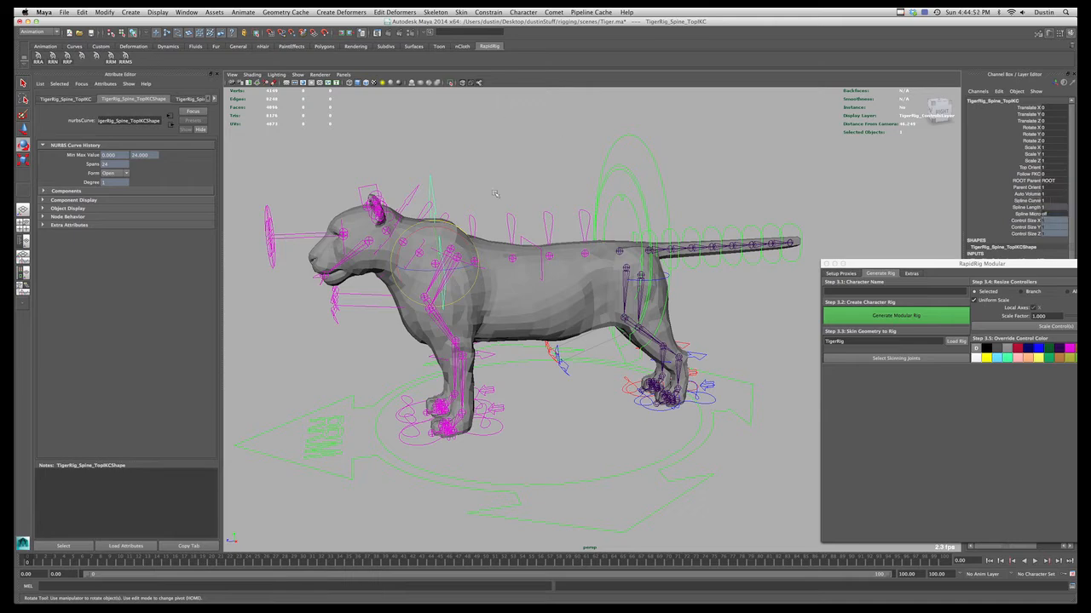
{"action": "right_click_drag", "start_coordinate": [493, 275], "coordinate": [485, 275], "text": "alt"}
{"action": "key", "text": "w"}
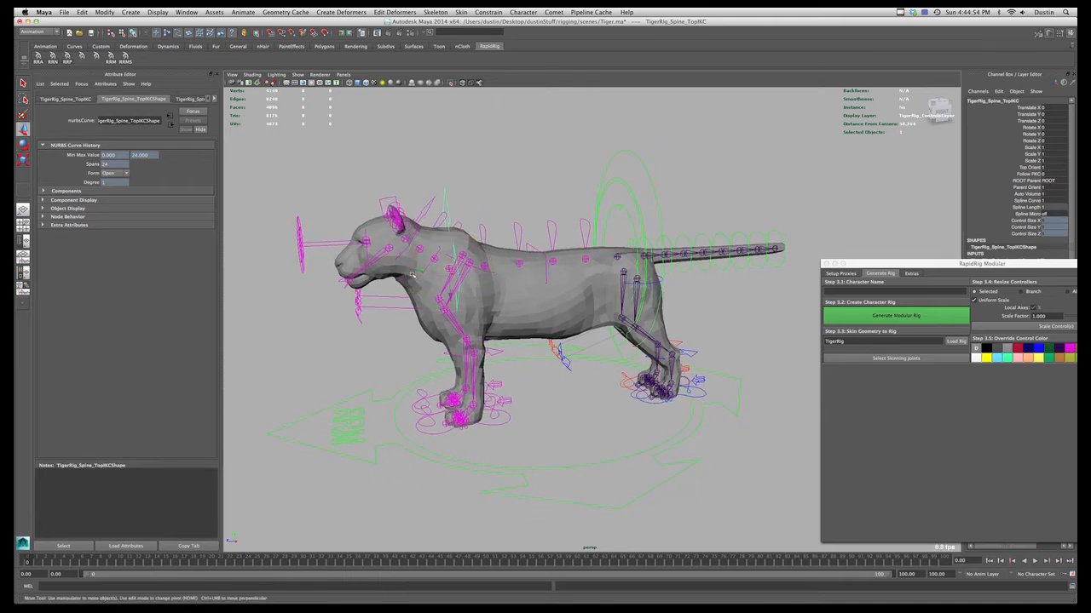
{"action": "left_click_drag", "start_coordinate": [420, 272], "coordinate": [367, 293]}
- Move the secondary root control backward to a Translate Y of about -7.8, stretching the spine, and inspect the body from the side
{"action": "left_click", "coordinate": [635, 216]}
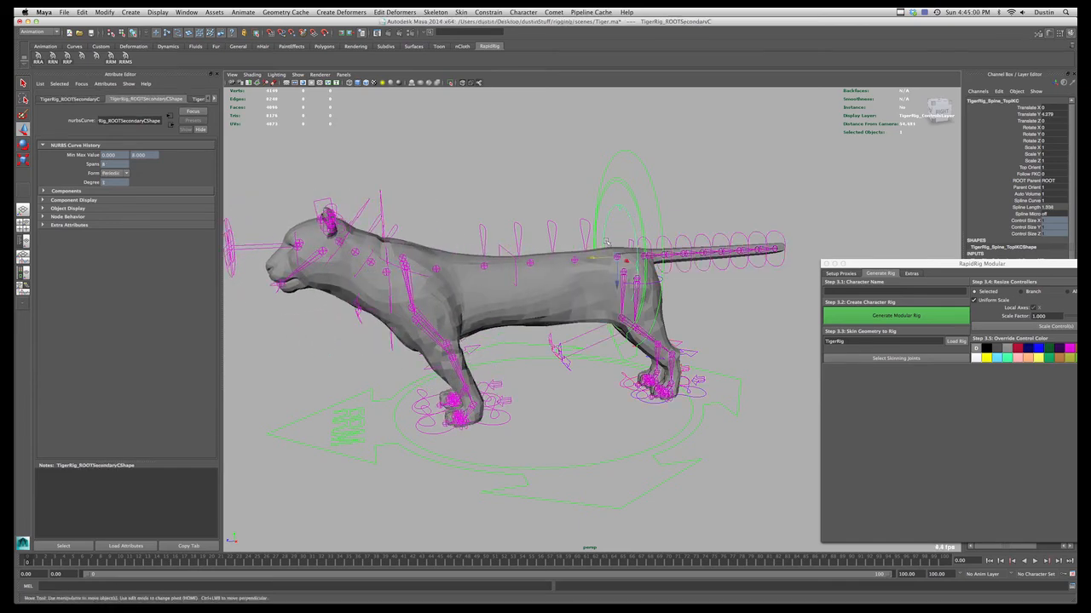
{"action": "left_click_drag", "start_coordinate": [595, 258], "coordinate": [676, 253]}
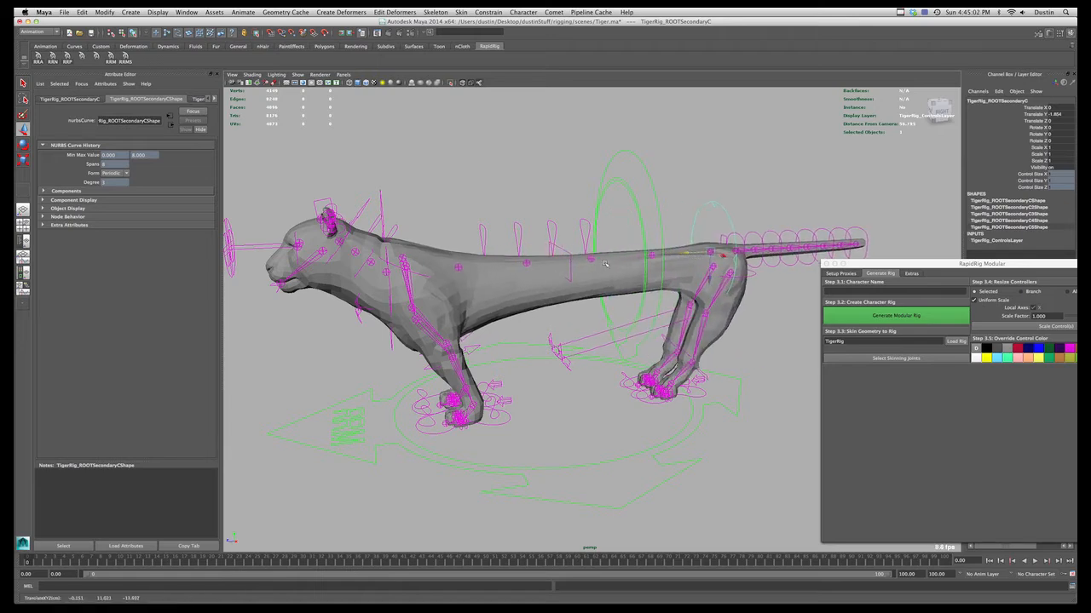
{"action": "left_click_drag", "start_coordinate": [631, 288], "coordinate": [577, 263], "text": "alt"}
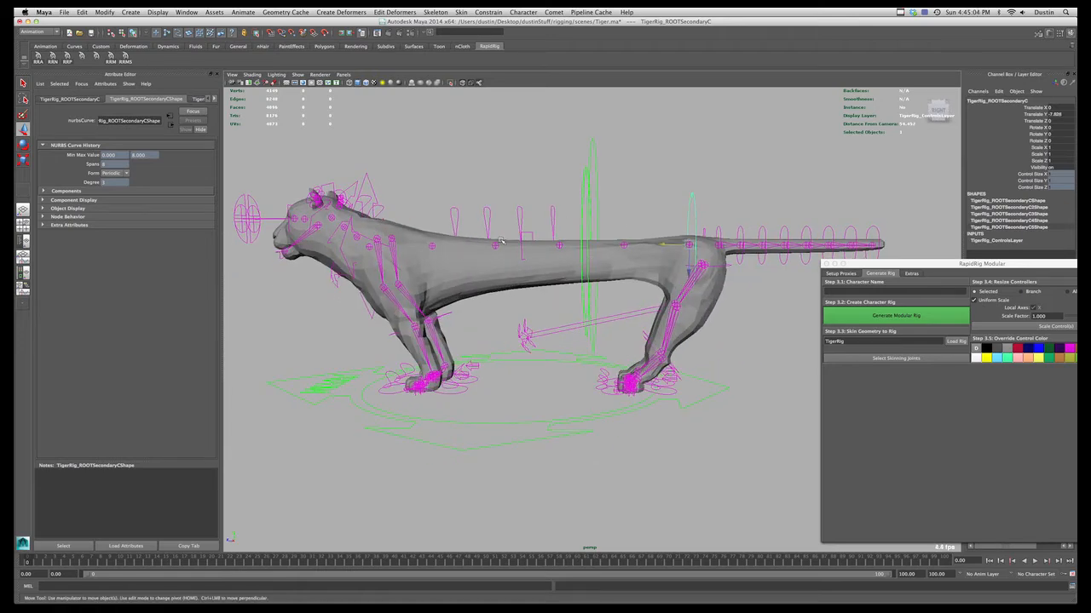
{"action": "left_click_drag", "start_coordinate": [450, 244], "coordinate": [530, 230], "text": "alt"}
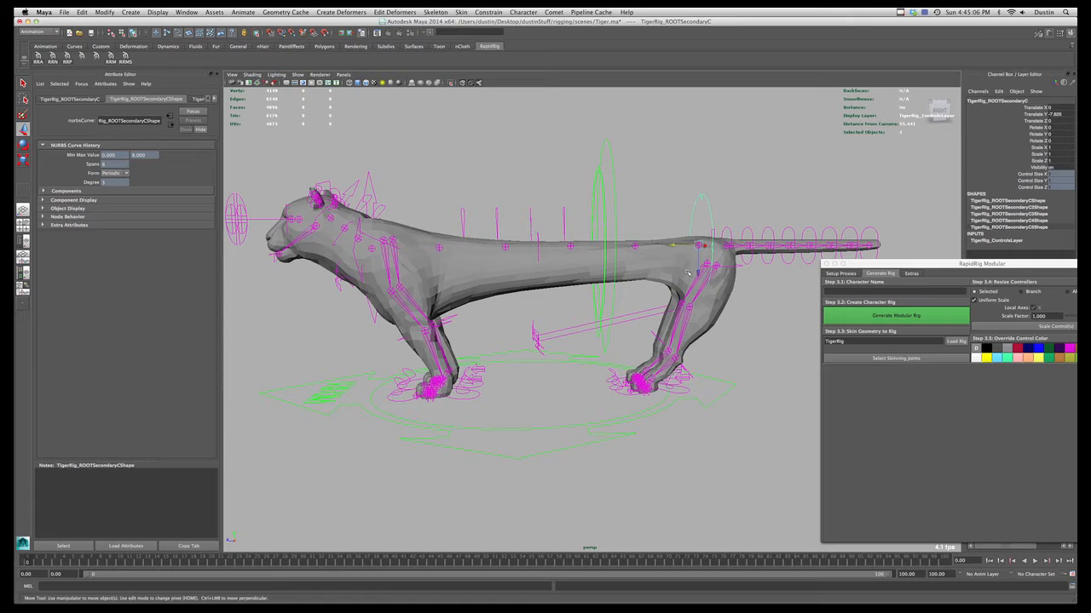
- Undo the test moves of the secondary root and upper spine controls on the tiger rig
{"action": "key", "text": "z"}
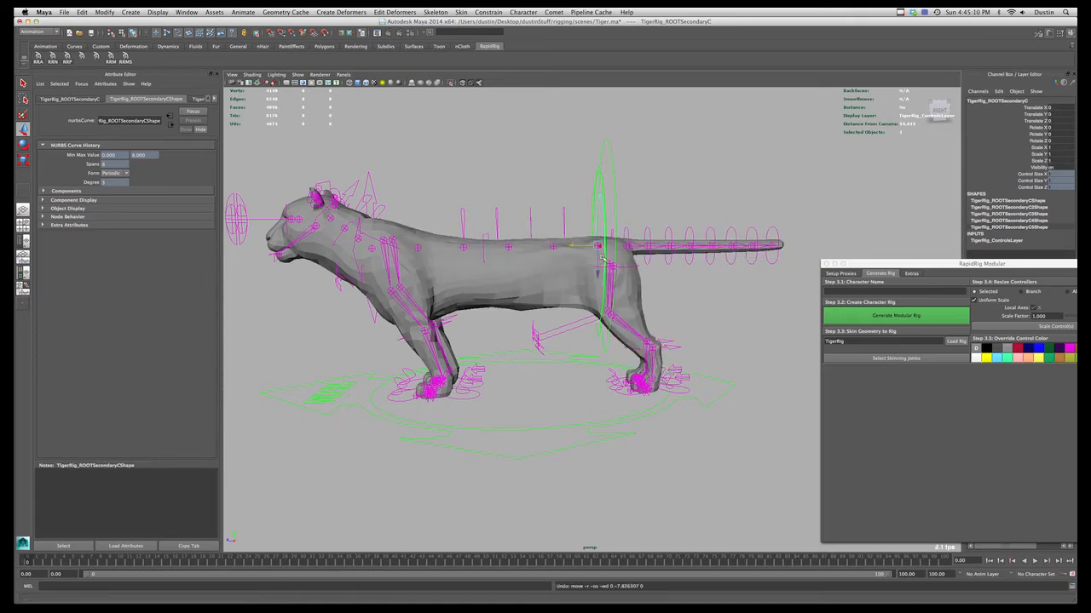
{"action": "key", "text": "z"}
{"action": "key", "text": "z"}
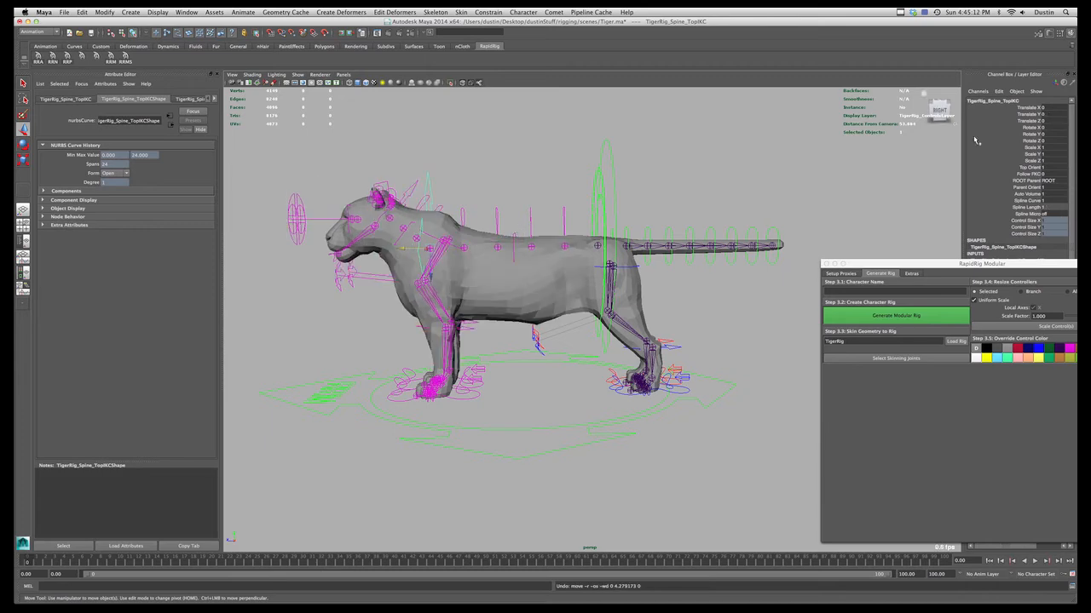
- Try Auto Volume at 0 on the top spine IK control by moving the secondary root control, and restore both
{"action": "left_click", "coordinate": [1033, 194]}
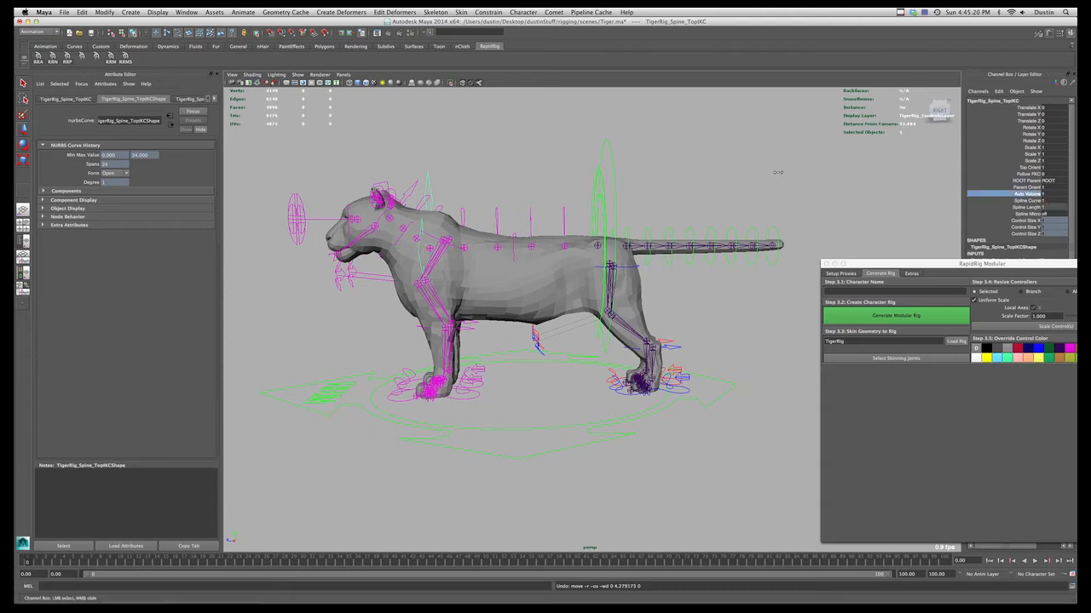
{"action": "left_click", "coordinate": [599, 197]}
{"action": "key", "text": "w"}
{"action": "mouse_move", "coordinate": [575, 246]}
{"action": "left_mouse_down"}
{"action": "mouse_move", "coordinate": [662, 247]}
{"action": "mouse_move", "coordinate": [556, 256]}
{"action": "mouse_move", "coordinate": [585, 259]}
{"action": "mouse_move", "coordinate": [568, 260]}
{"action": "left_mouse_up"}
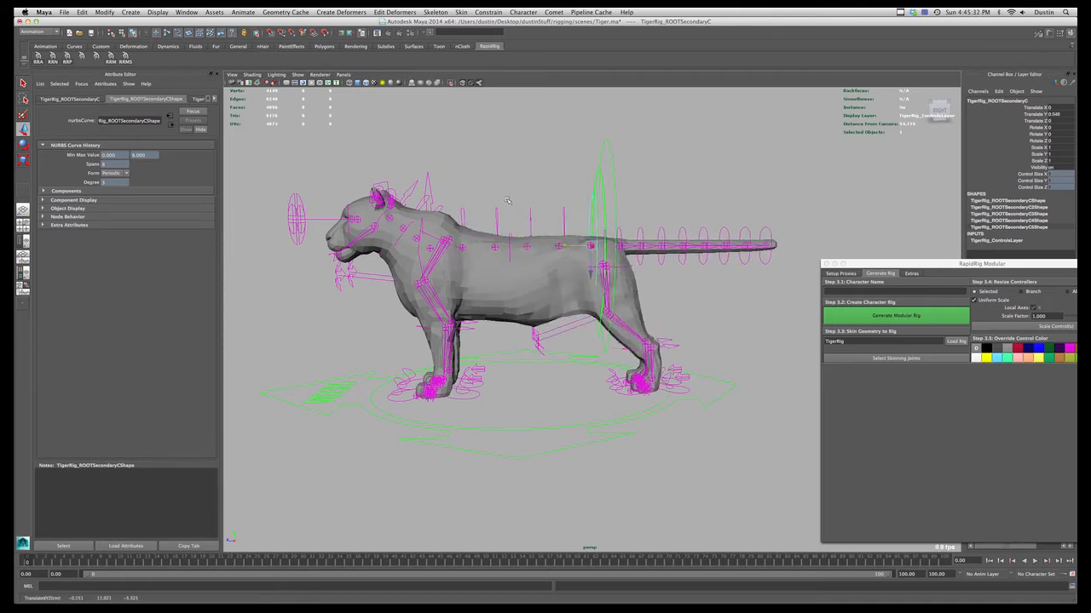
{"action": "key", "text": "super+z"}
{"action": "left_click", "coordinate": [432, 187]}
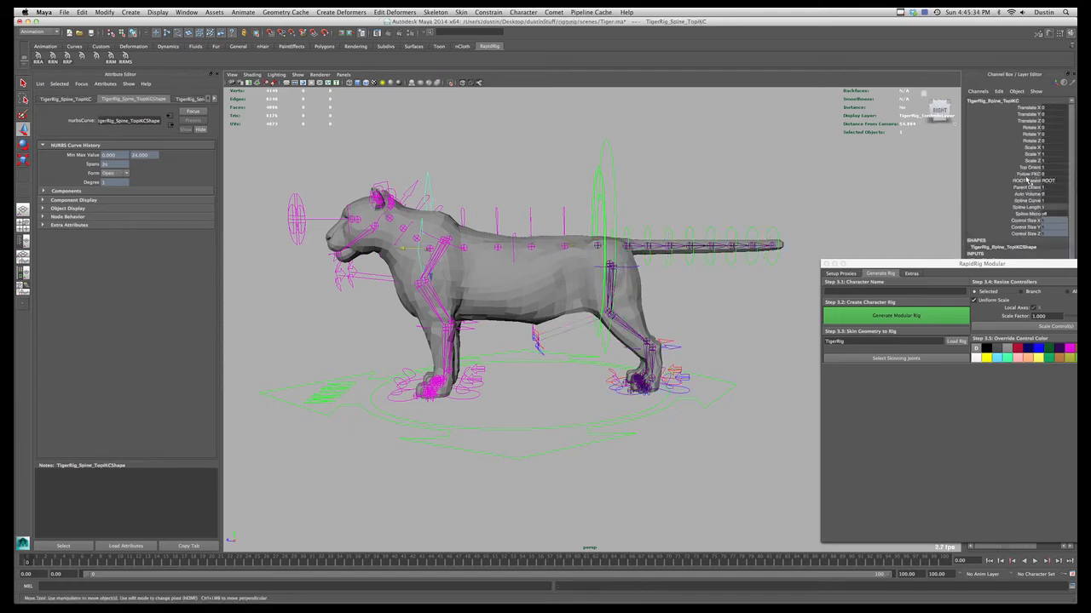
{"action": "left_click", "coordinate": [1031, 194]}
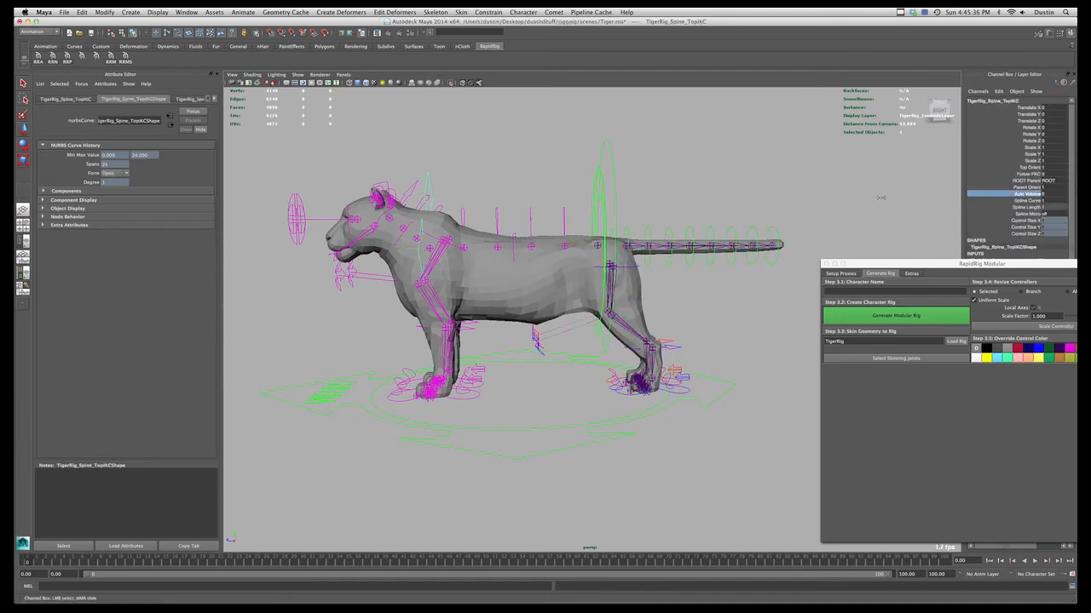
- Try Spline Curve at 0 on the top spine IK control while moving and rotating it, and undo the changes
{"action": "left_click", "coordinate": [1039, 201]}
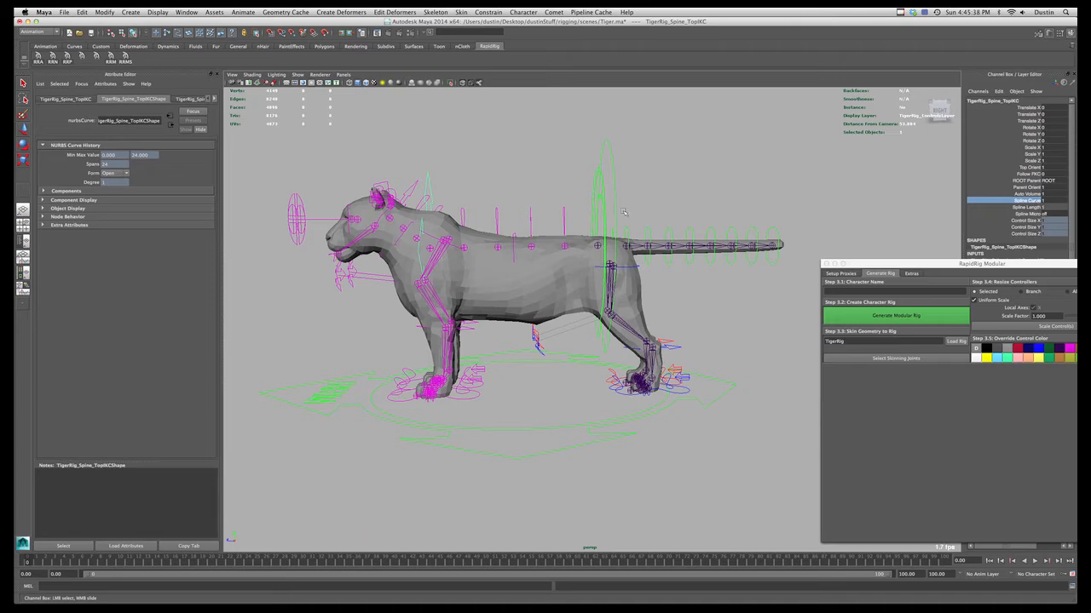
{"action": "middle_click_drag", "start_coordinate": [436, 247], "coordinate": [492, 263]}
{"action": "key", "text": "e"}
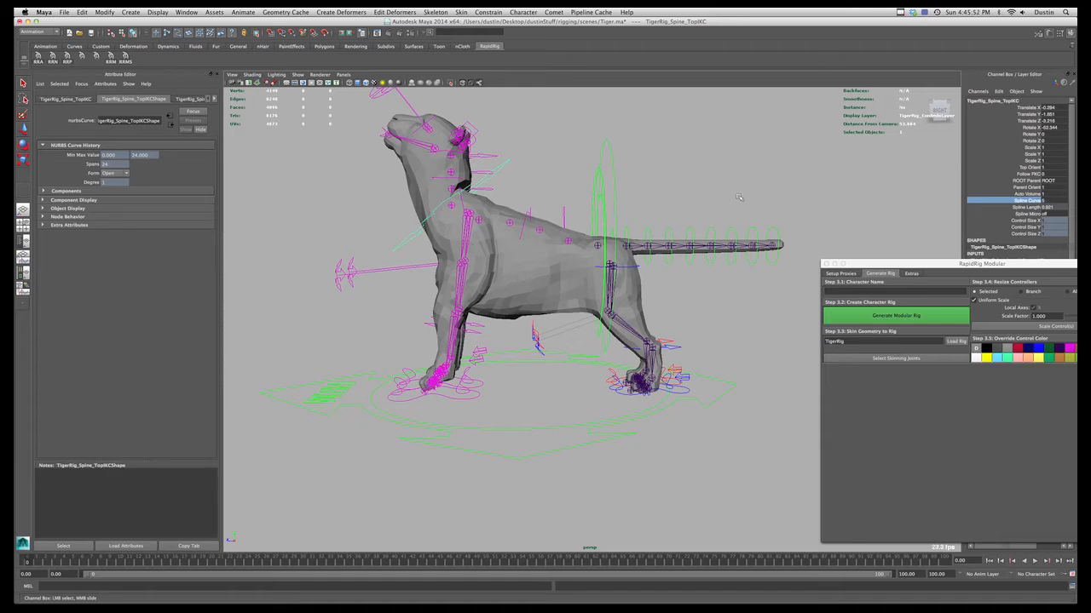
{"action": "key", "text": "z"}
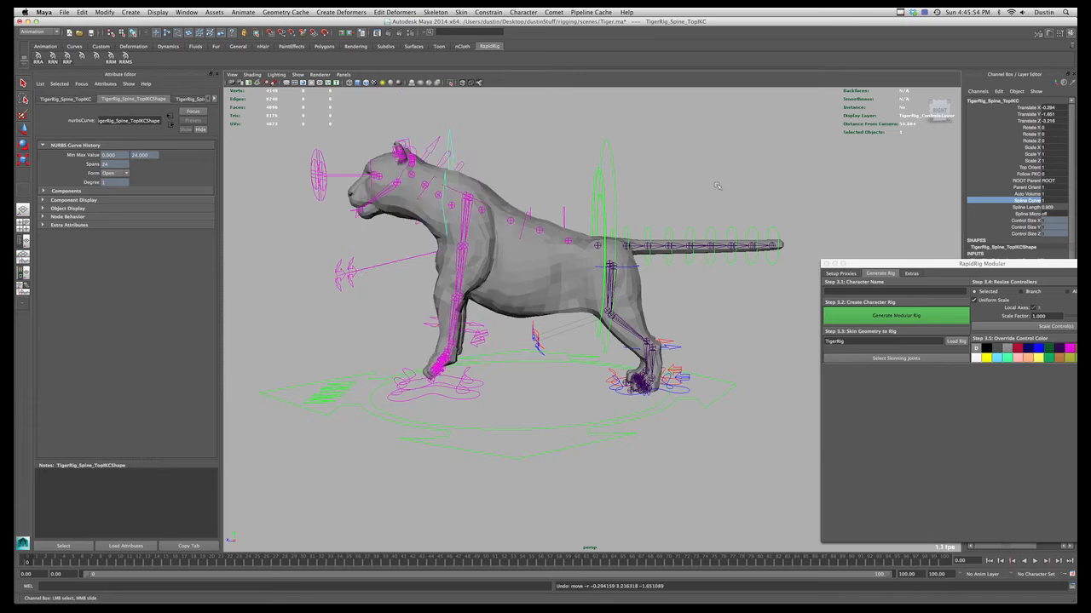
{"action": "key", "text": "z"}
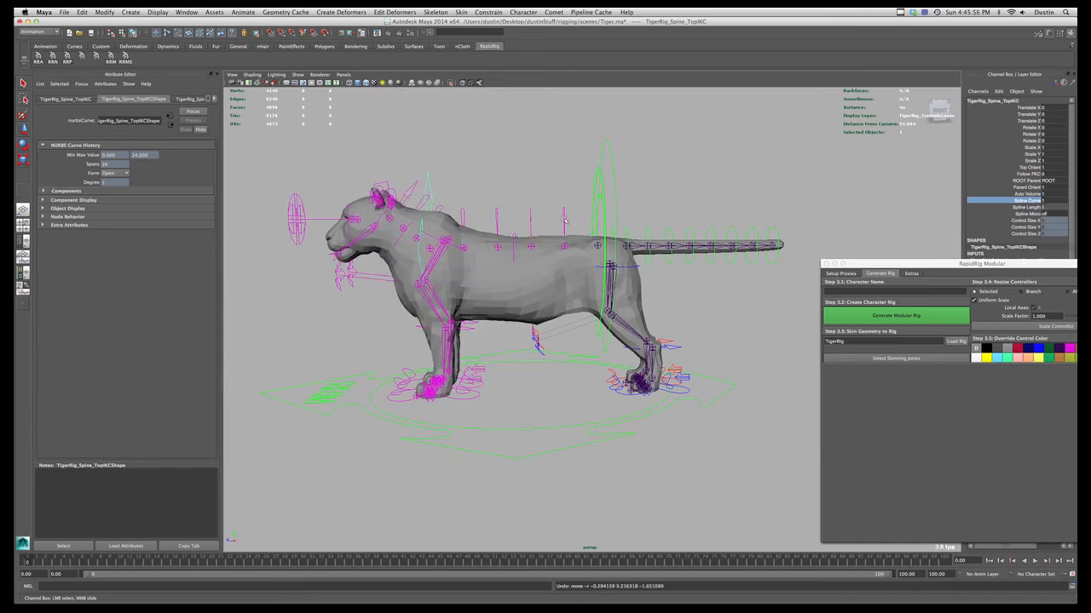
- Try moving the top and middle spine IK controls individually, and undo each move
{"action": "key", "text": "w"}
{"action": "mouse_move", "coordinate": [430, 247]}
{"action": "left_mouse_down"}
{"action": "mouse_move", "coordinate": [409, 239]}
{"action": "mouse_move", "coordinate": [423, 228]}
{"action": "mouse_move", "coordinate": [415, 256]}
{"action": "left_mouse_up"}
{"action": "key", "text": "z"}
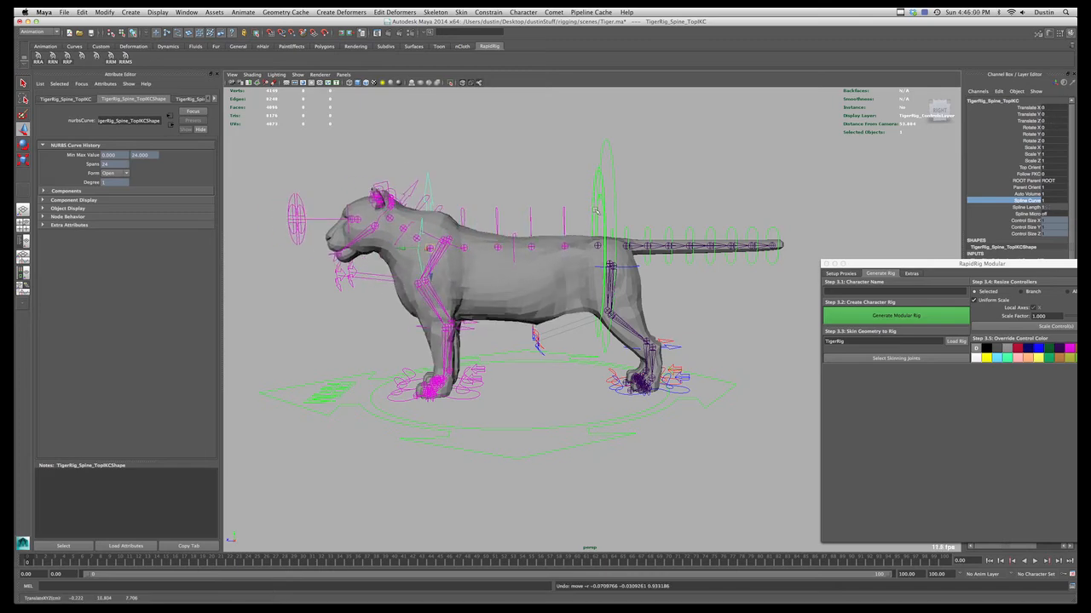
{"action": "left_click", "coordinate": [564, 220]}
{"action": "left_click", "coordinate": [514, 250]}
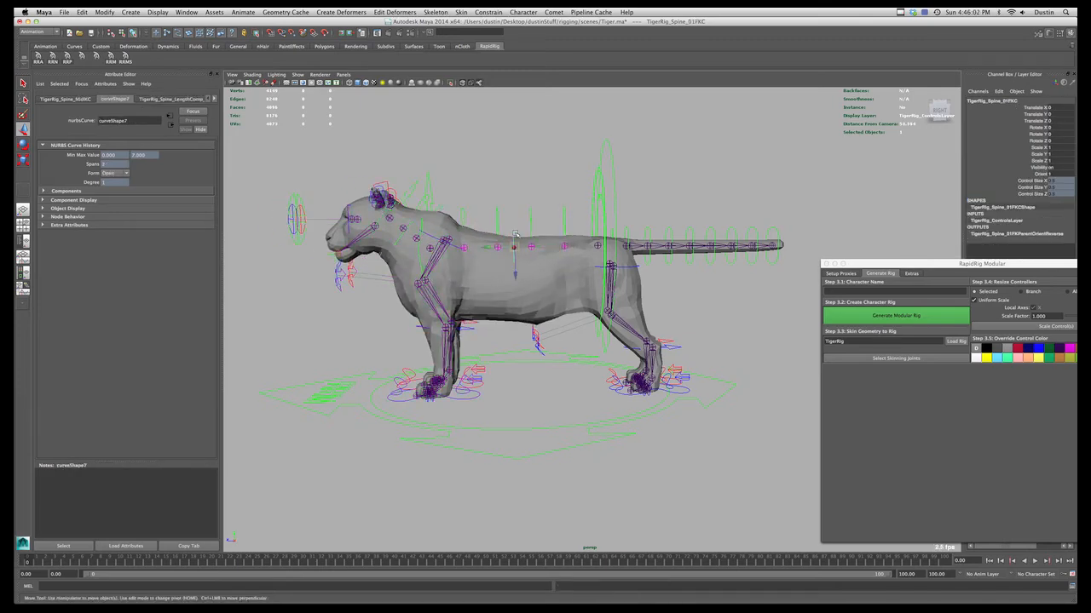
{"action": "mouse_move", "coordinate": [514, 247]}
{"action": "left_mouse_down"}
{"action": "mouse_move", "coordinate": [521, 221]}
{"action": "mouse_move", "coordinate": [532, 248]}
{"action": "mouse_move", "coordinate": [518, 237]}
{"action": "mouse_move", "coordinate": [527, 242]}
{"action": "mouse_move", "coordinate": [513, 256]}
{"action": "left_mouse_up"}
{"action": "key", "text": "z"}
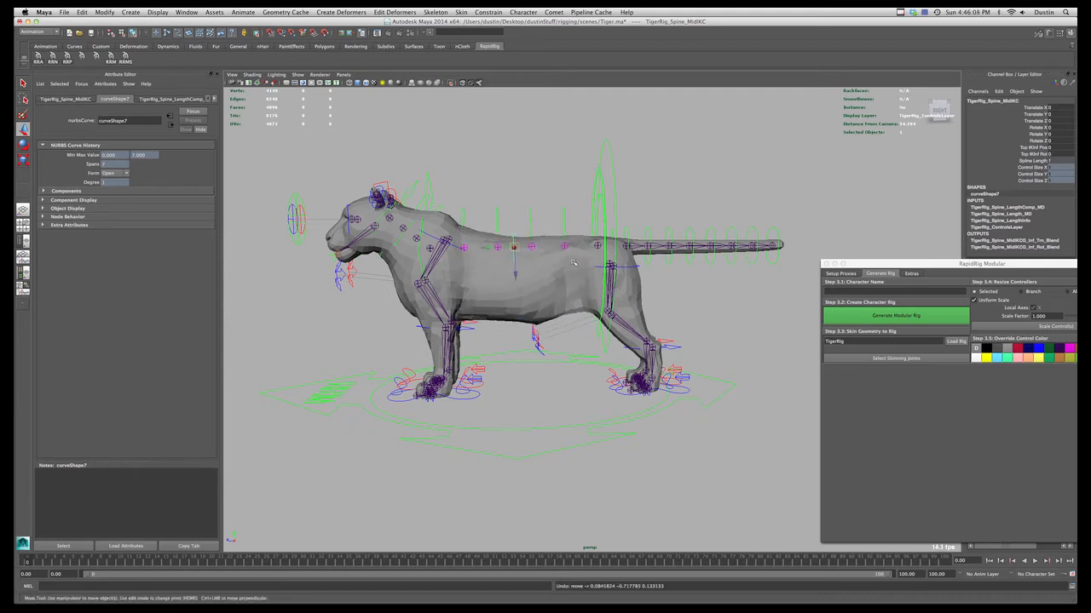
- Turn on Spline Micro on the top spine IK control
{"action": "left_click", "coordinate": [428, 184]}
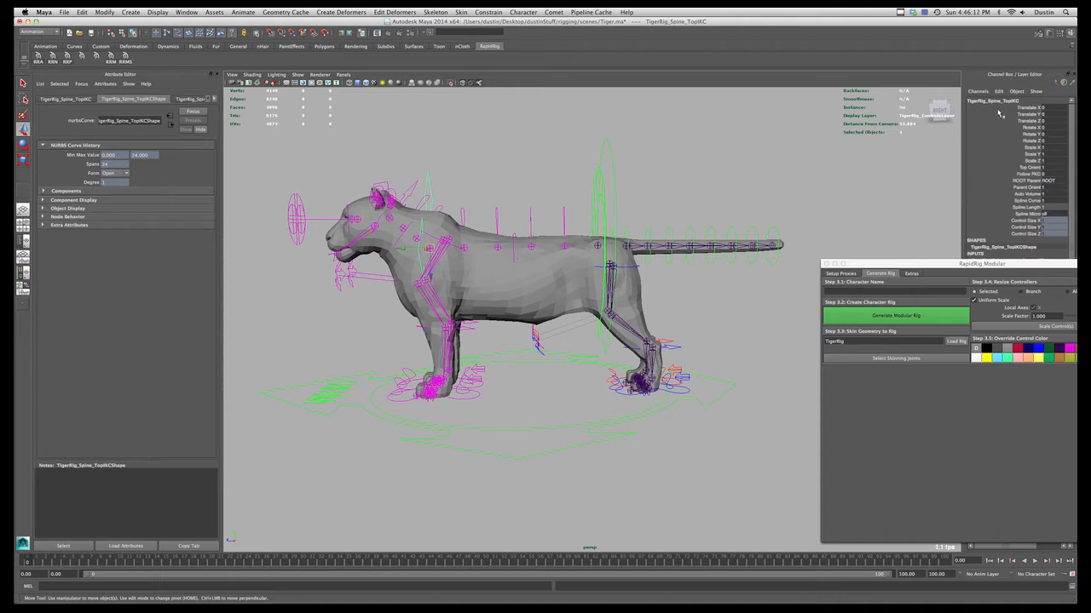
{"action": "left_click", "coordinate": [1053, 215]}
{"action": "key", "text": "Return"}
- Try moving a spine micro control along the tiger's back, and undo the move
{"action": "left_click_drag", "start_coordinate": [546, 271], "coordinate": [543, 232], "text": "alt"}
{"action": "left_click", "coordinate": [645, 286]}
{"action": "left_click", "coordinate": [623, 278]}
{"action": "key", "text": "super+z"}
- Rotate a mid-spine FK control about -17 degrees on X
{"action": "left_click", "coordinate": [586, 285]}
{"action": "left_click", "coordinate": [562, 224]}
{"action": "key", "text": "e"}
{"action": "left_click", "coordinate": [497, 175]}
{"action": "key", "text": "w"}
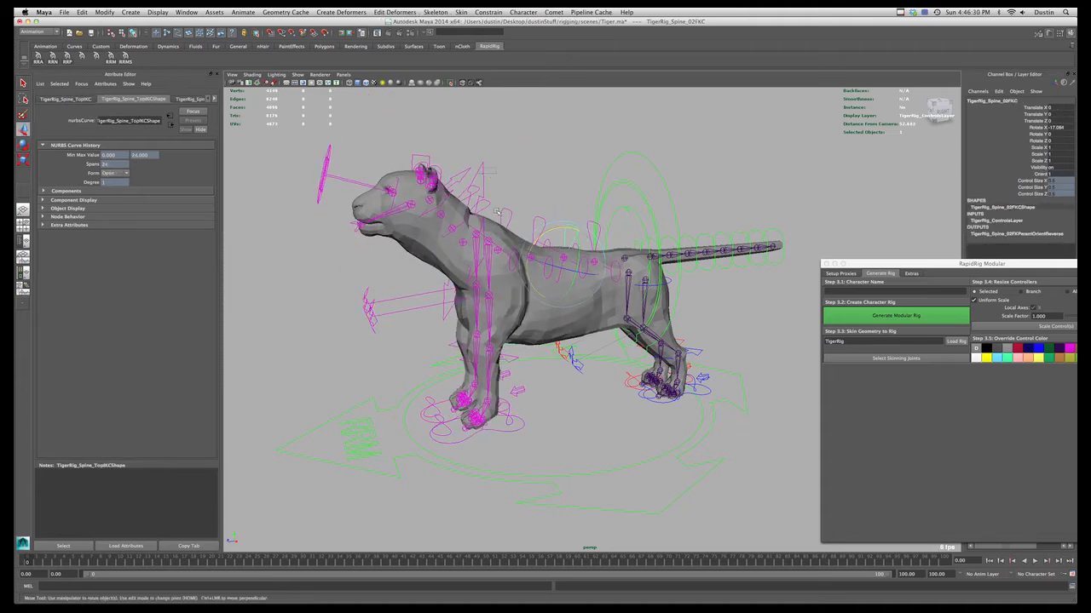
- Raise the top spine IK control to lift the front body, and shift the lower spine micro control
{"action": "left_click", "coordinate": [489, 242]}
{"action": "left_click_drag", "start_coordinate": [465, 243], "coordinate": [455, 186]}
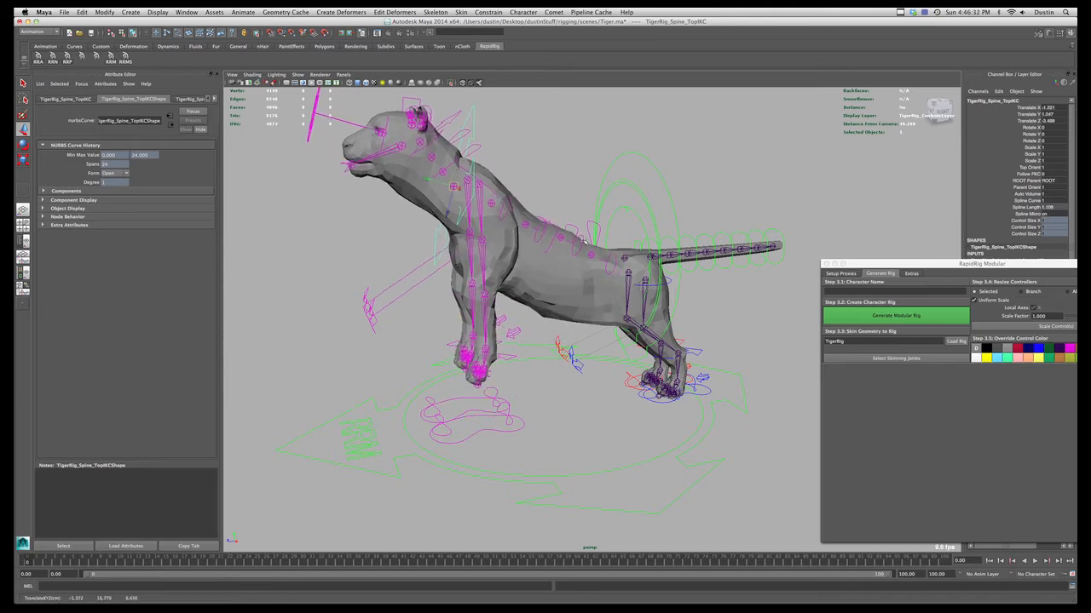
{"action": "left_click", "coordinate": [580, 237]}
{"action": "left_click_drag", "start_coordinate": [561, 238], "coordinate": [651, 238]}
{"action": "left_click", "coordinate": [614, 264]}
- Undo all the spine test poses made with the FK, top IK and micro controls
{"action": "key", "text": "z"}
{"action": "key", "text": "z"}
{"action": "key", "text": "z"}
{"action": "key", "text": "z"}
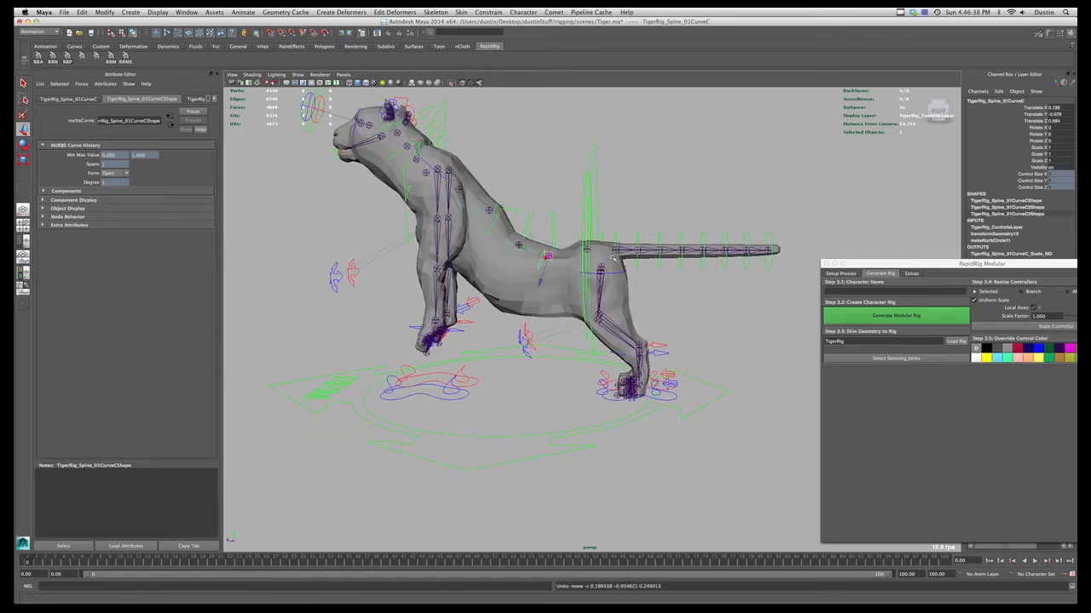
{"action": "key", "text": "z"}
{"action": "key", "text": "z"}
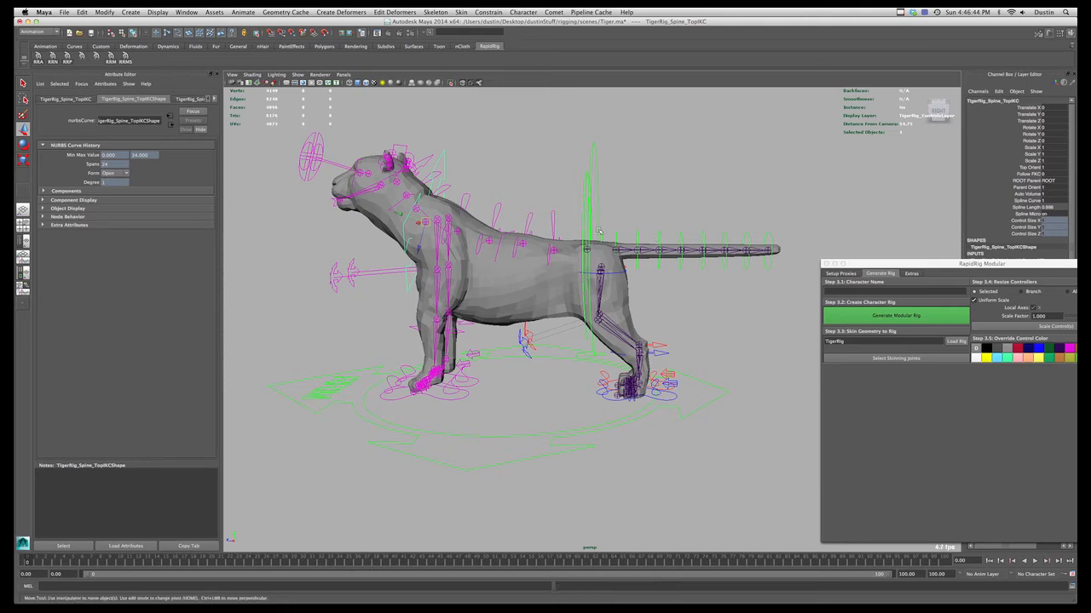
{"action": "left_click_drag", "start_coordinate": [650, 224], "coordinate": [681, 231], "text": "alt"}
{"action": "key", "text": "super+z"}
{"action": "key", "text": "super+z"}
{"action": "key", "text": "super+z"}
{"action": "key", "text": "super+z"}
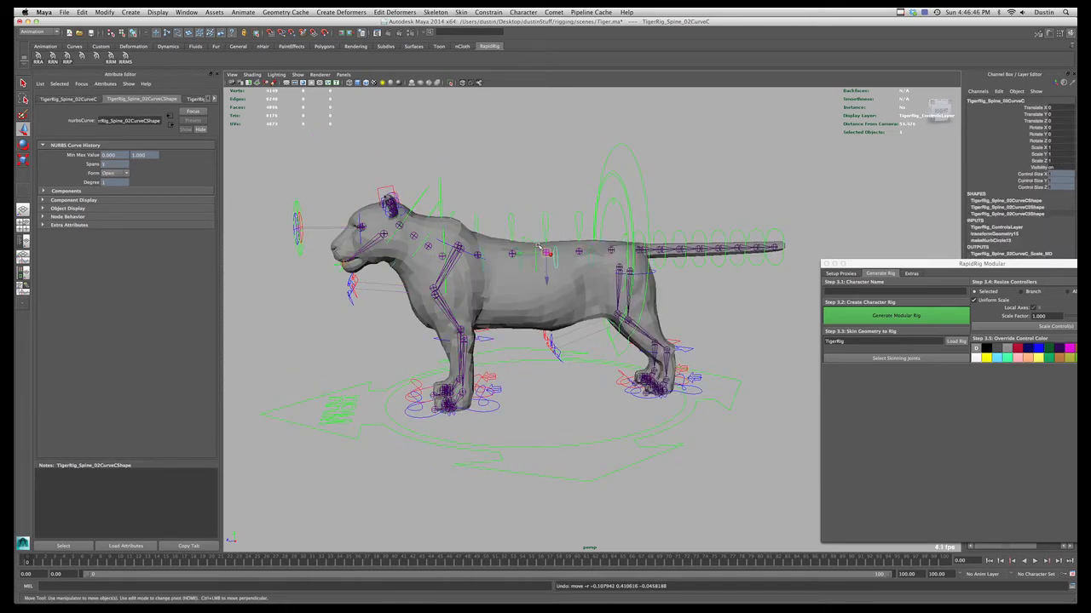
- Reselect the top spine IK control and examine its Spline Length and related spline attributes
{"action": "left_click", "coordinate": [533, 197]}
{"action": "middle_click_drag", "start_coordinate": [411, 201], "coordinate": [492, 179], "text": "alt"}
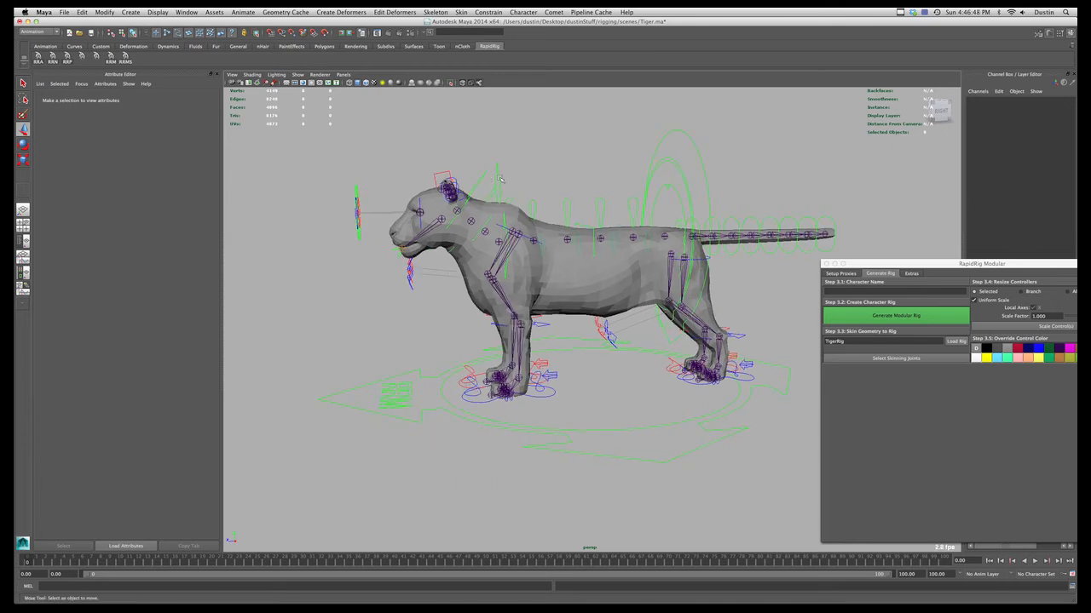
{"action": "left_click", "coordinate": [499, 179]}
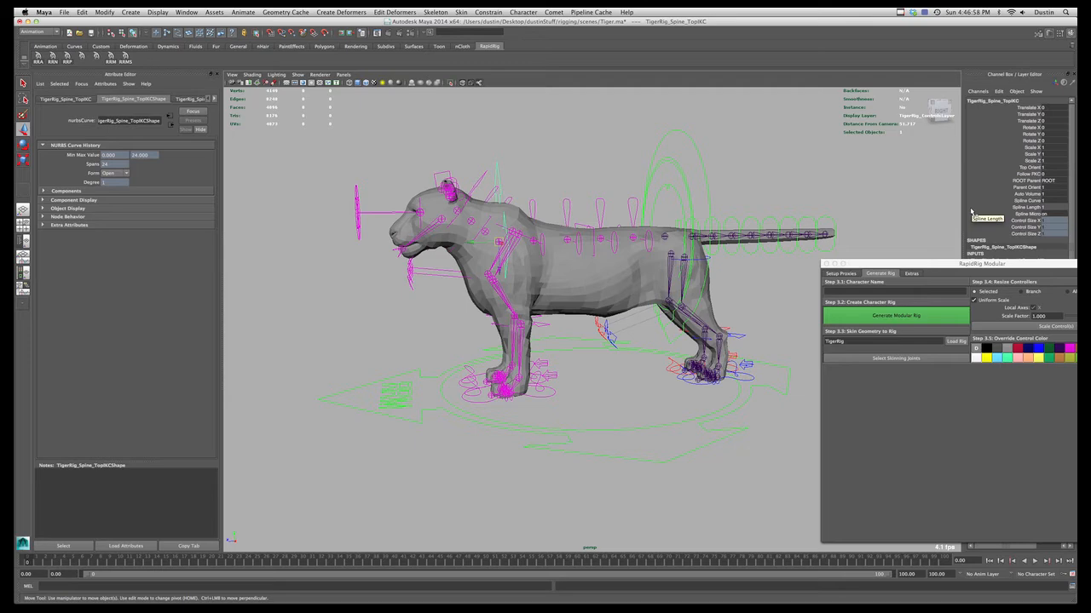
{"action": "left_click_drag", "start_coordinate": [727, 254], "coordinate": [668, 267], "text": "alt"}
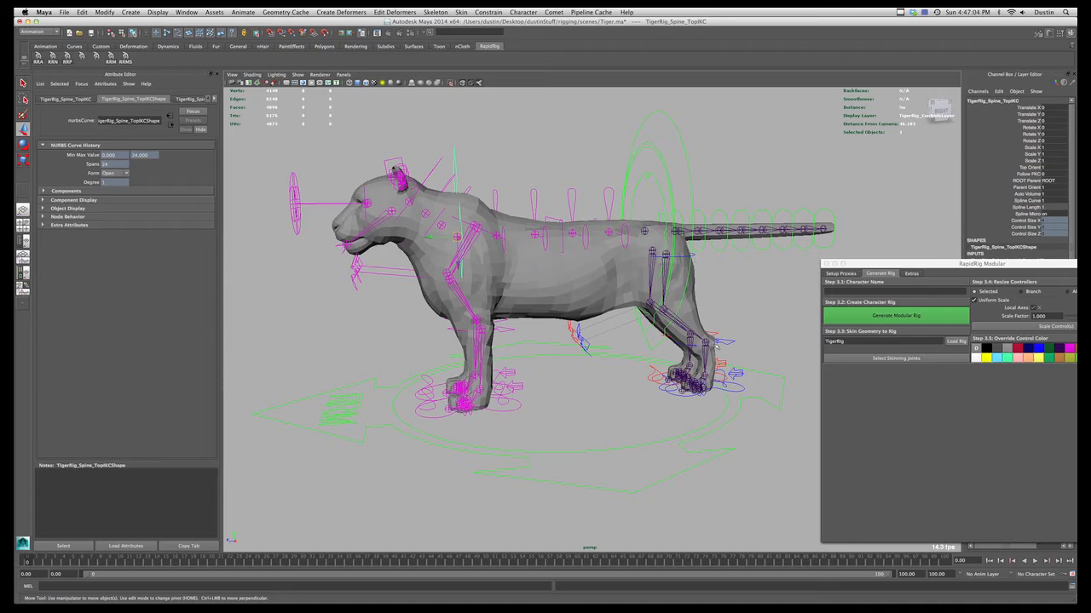
{"action": "left_click_drag", "start_coordinate": [717, 343], "coordinate": [656, 321], "text": "alt"}
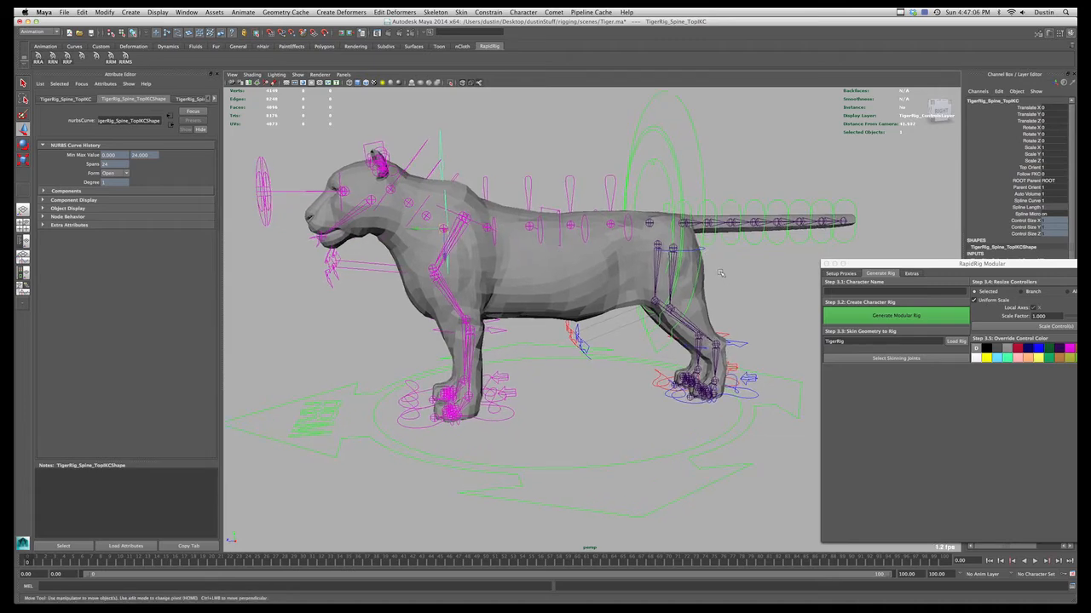
- Inspect the left hind leg's hip, knee and lower leg controls by selecting each one in turn
{"action": "left_click", "coordinate": [703, 249]}
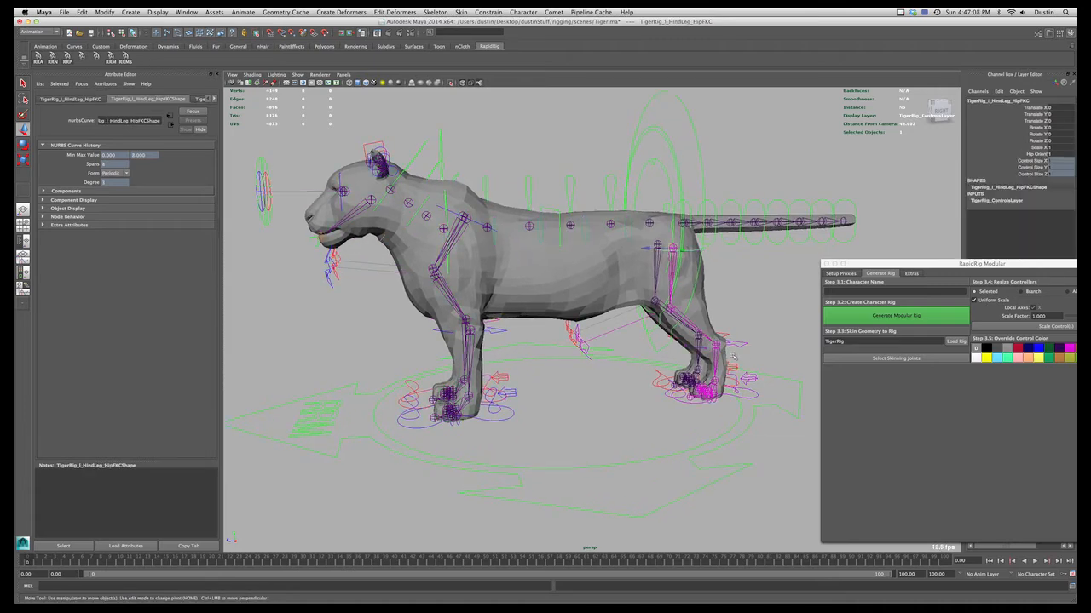
{"action": "left_click", "coordinate": [586, 346]}
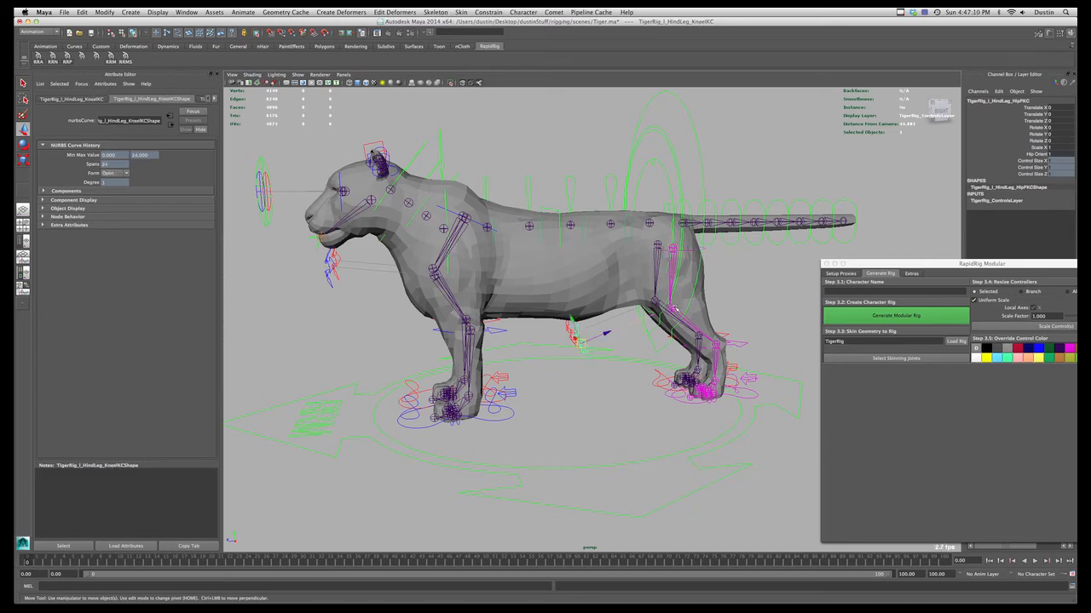
{"action": "left_click_drag", "start_coordinate": [666, 316], "coordinate": [729, 348], "text": "alt"}
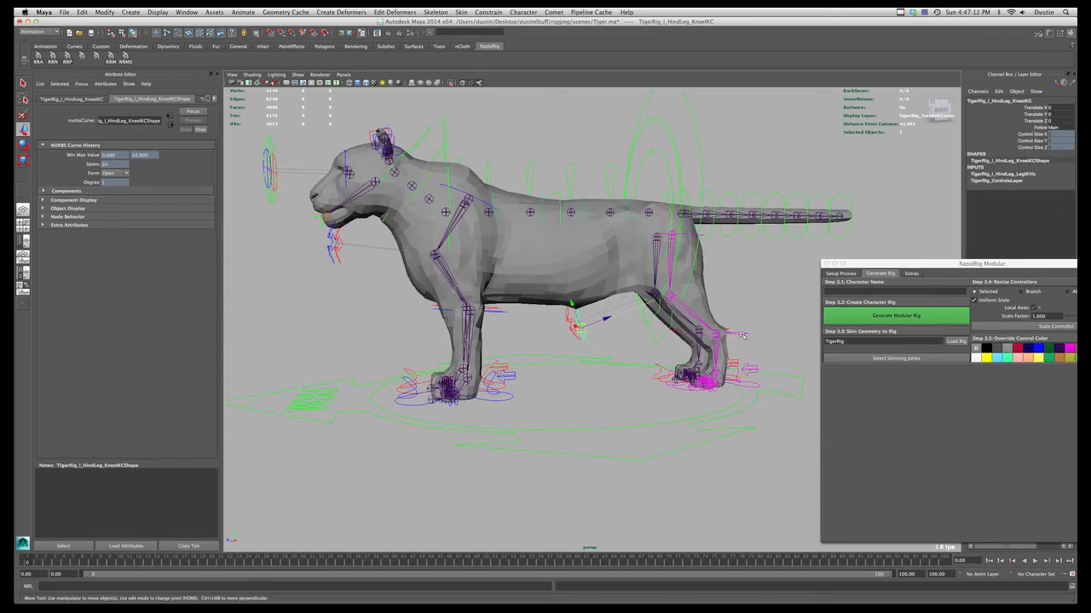
{"action": "left_click", "coordinate": [742, 335]}
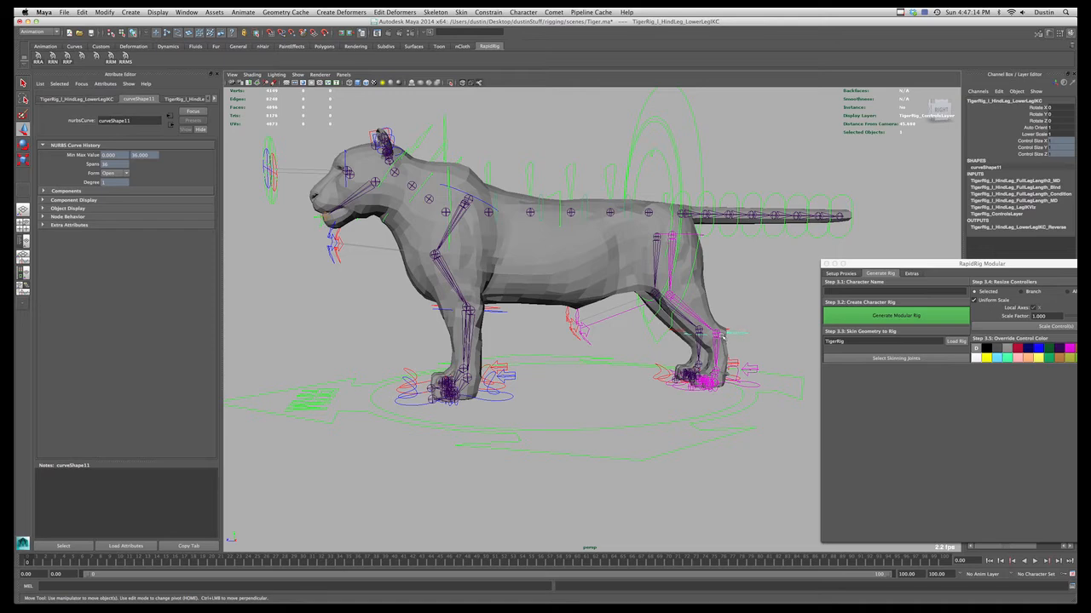
{"action": "left_click", "coordinate": [737, 341]}
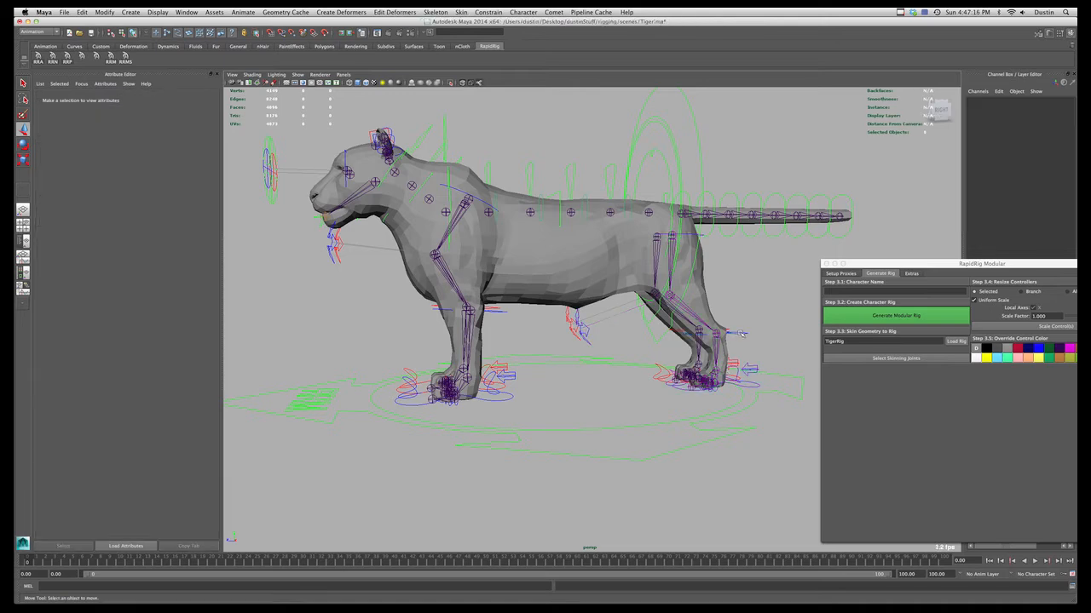
{"action": "left_click", "coordinate": [741, 333]}
- Inspect the left hind leg's foot, heel, toe and IK/FK switch controls by selecting each one, and clear the selection
{"action": "left_click_drag", "start_coordinate": [733, 364], "coordinate": [729, 419], "text": "alt"}
{"action": "left_click", "coordinate": [771, 394]}
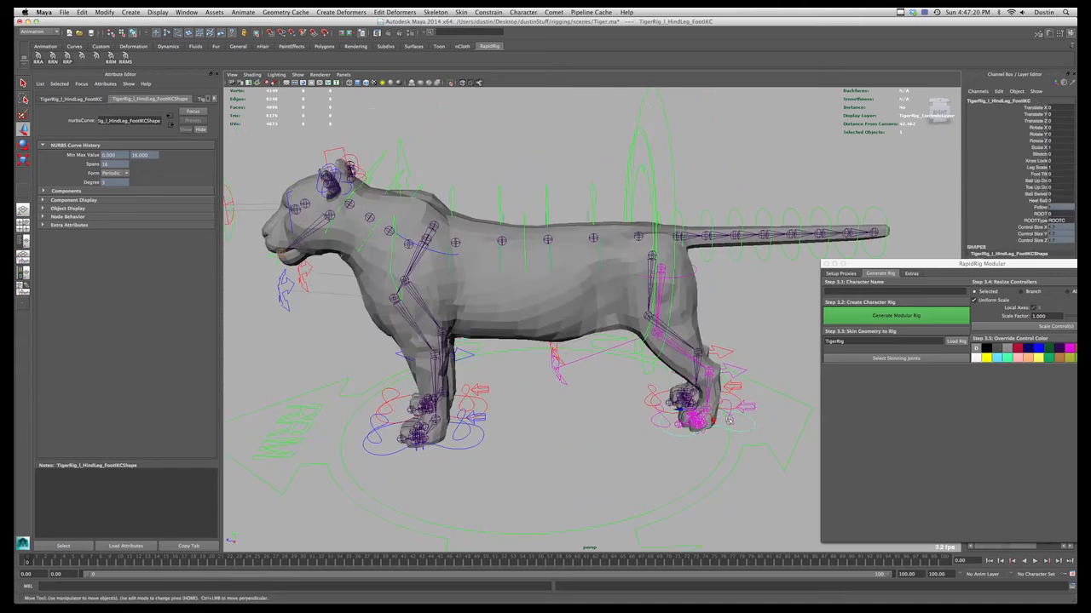
{"action": "left_click", "coordinate": [731, 420]}
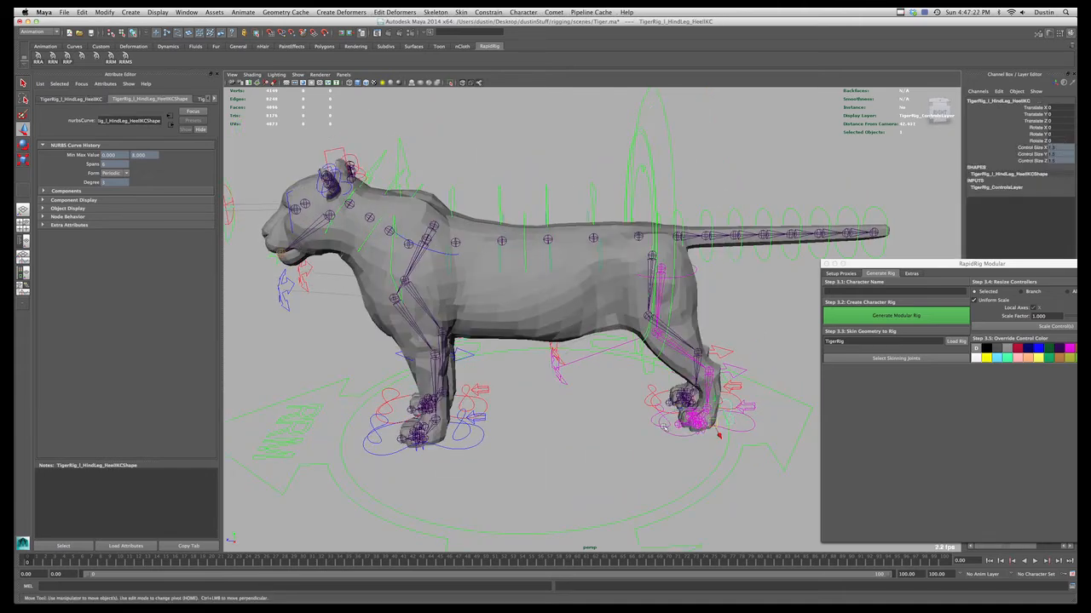
{"action": "left_click", "coordinate": [653, 423]}
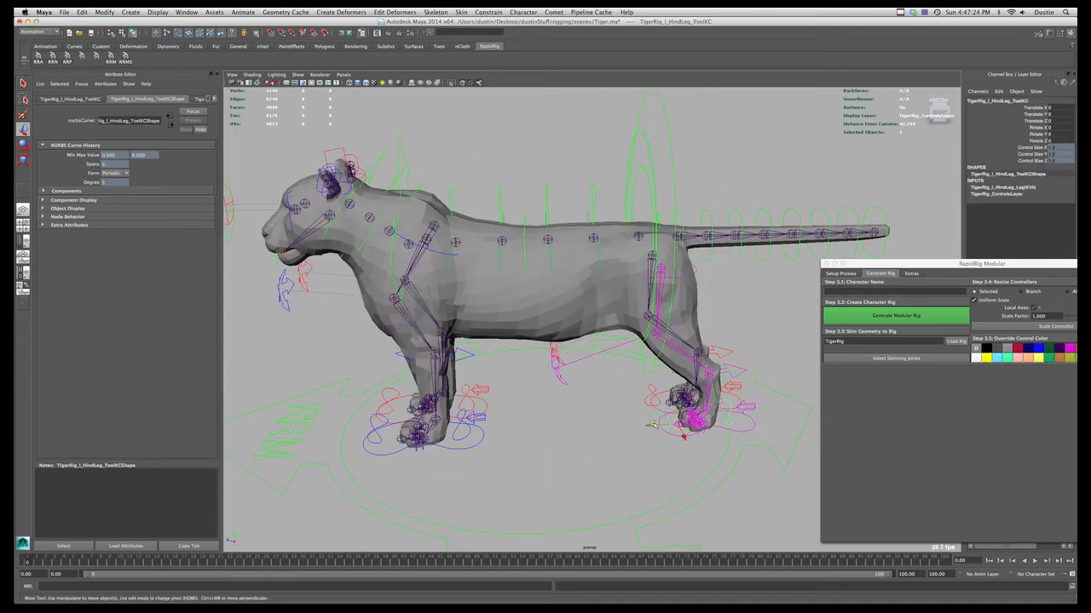
{"action": "left_click", "coordinate": [750, 409]}
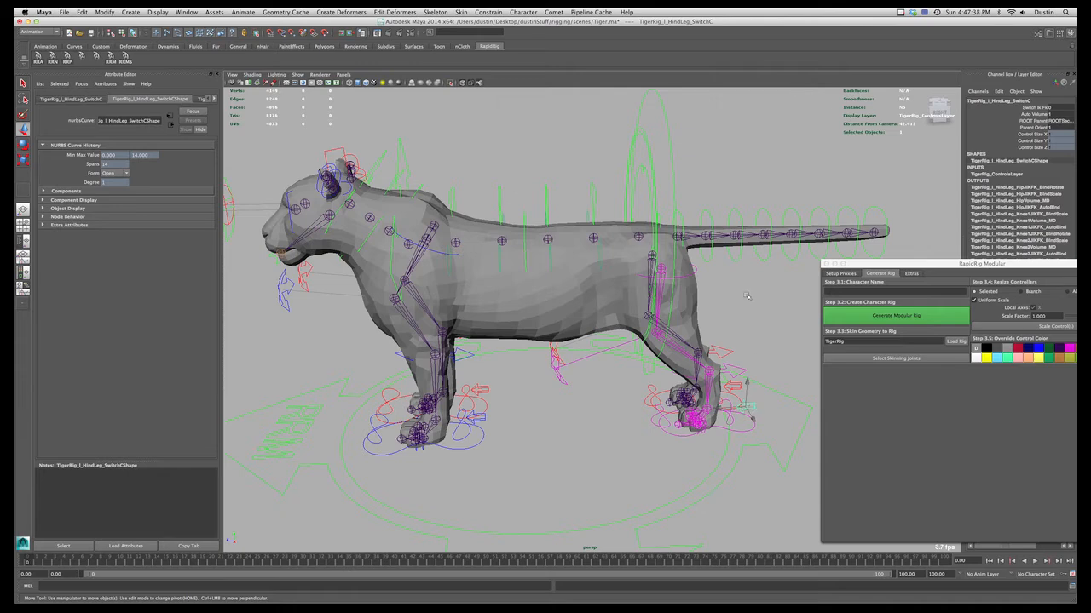
{"action": "left_click", "coordinate": [747, 296]}
- Move the left hind foot IK control forward about 4.9 units on Z, after undoing a first trial move
{"action": "left_click", "coordinate": [755, 427]}
{"action": "middle_click_drag", "start_coordinate": [699, 426], "coordinate": [633, 386], "text": "alt"}
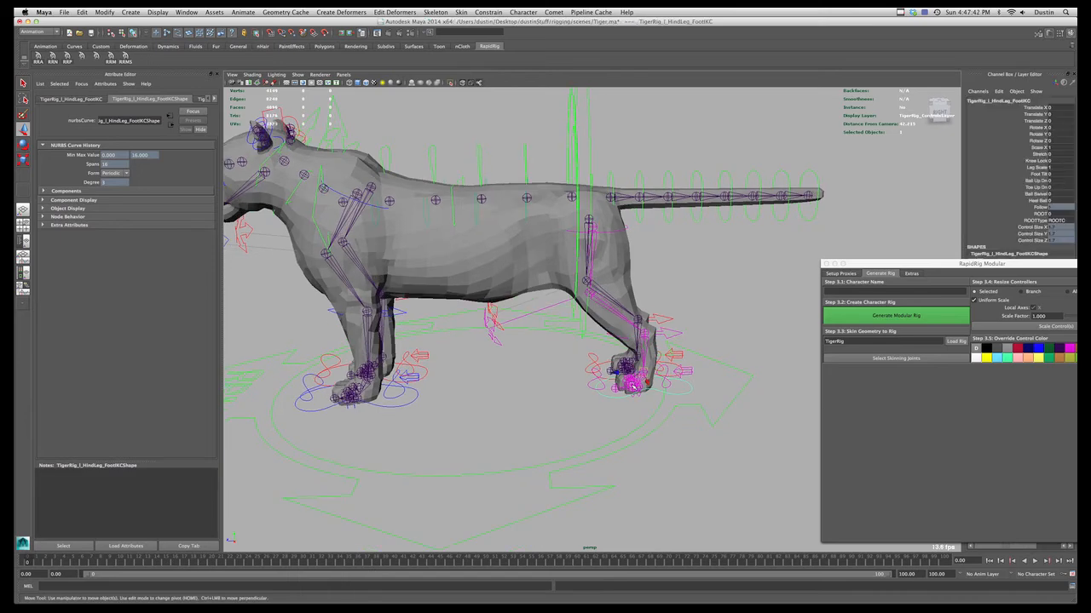
{"action": "left_click_drag", "start_coordinate": [633, 385], "coordinate": [682, 388], "text": "alt"}
{"action": "key", "text": "z"}
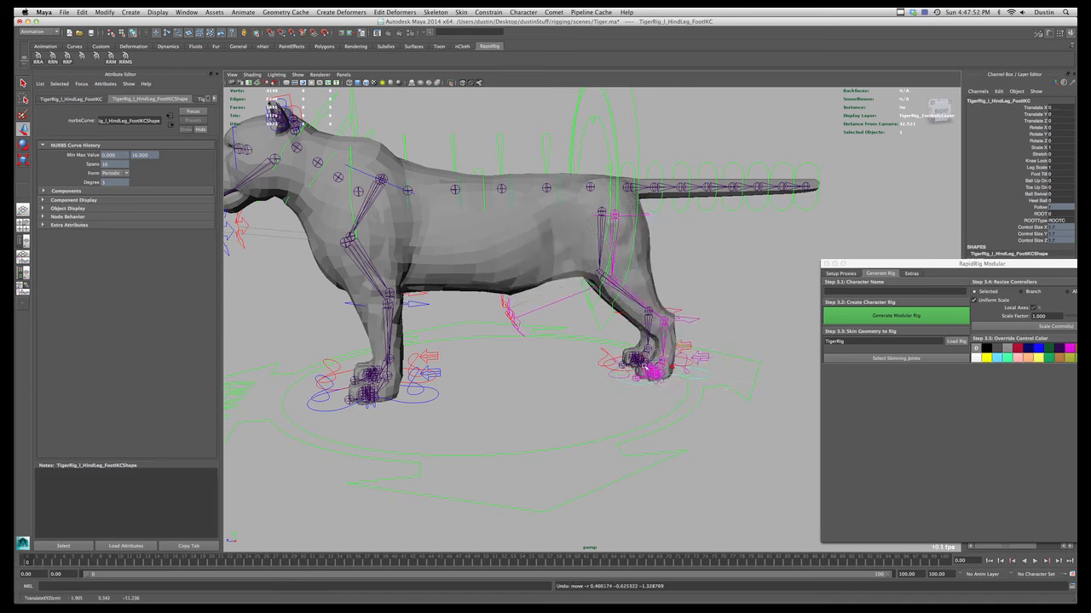
{"action": "left_click_drag", "start_coordinate": [648, 344], "coordinate": [620, 339]}
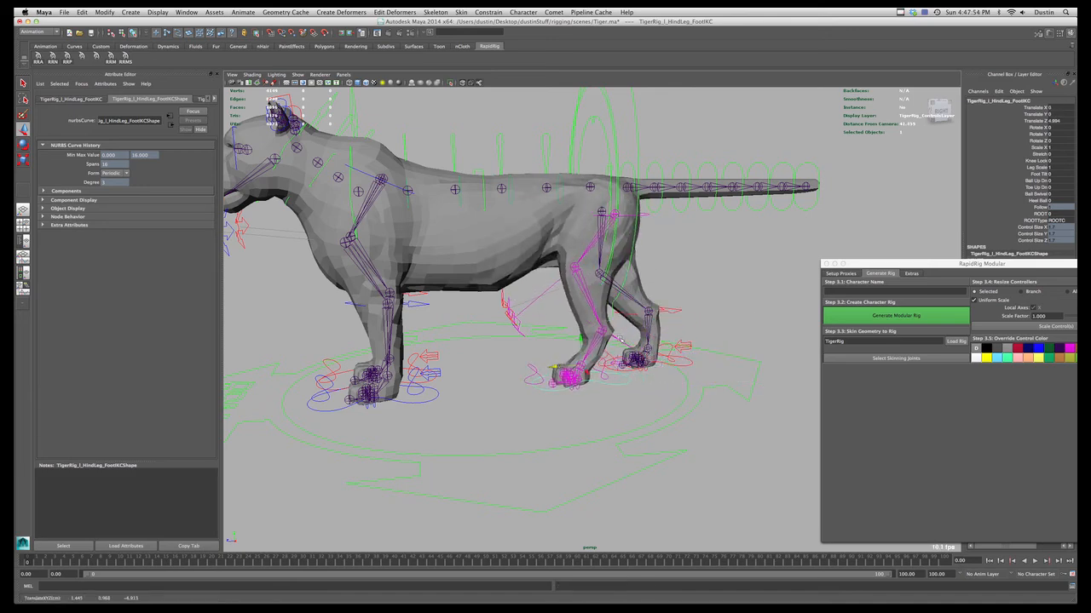
- Move the left hind foot IK control farther forward, to about 6.5 units on Z
{"action": "left_click", "coordinate": [622, 340]}
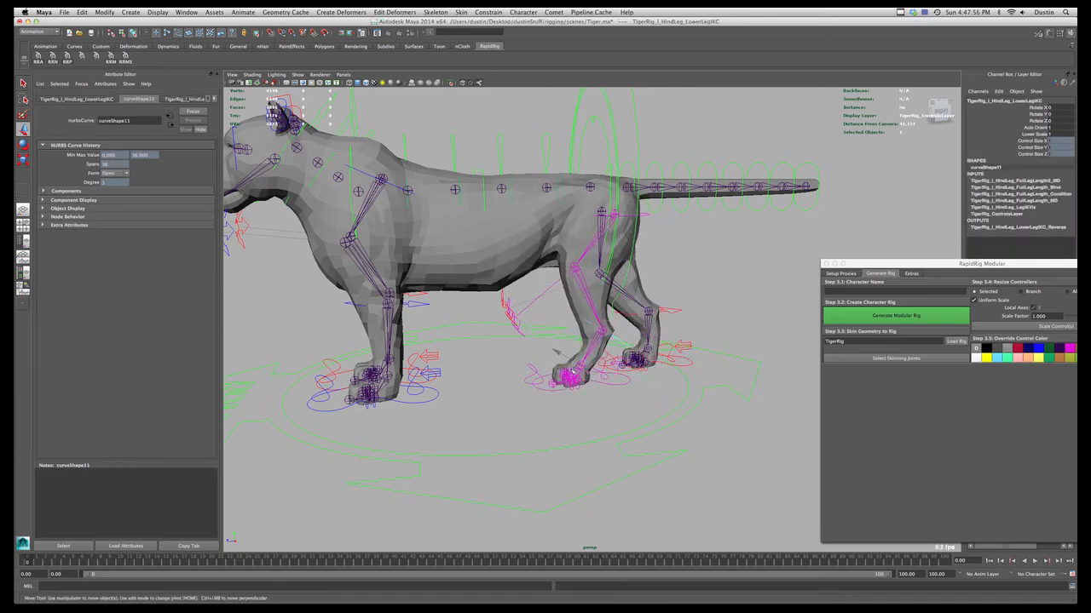
{"action": "left_click", "coordinate": [549, 389]}
{"action": "left_click_drag", "start_coordinate": [552, 383], "coordinate": [504, 367]}
{"action": "left_click_drag", "start_coordinate": [550, 359], "coordinate": [596, 344], "text": "alt"}
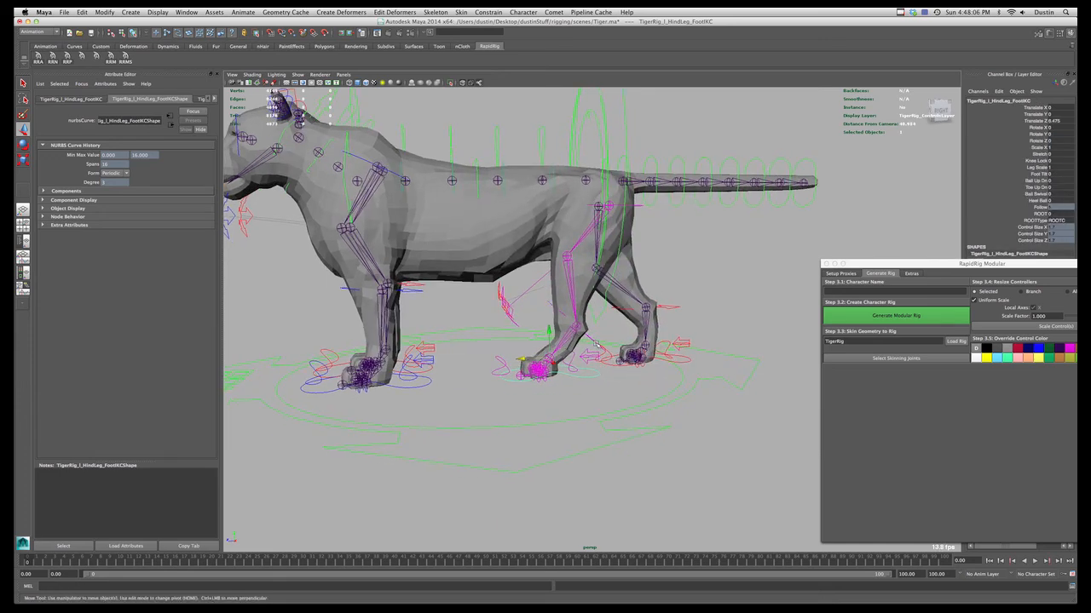
- Set the left hind lower leg control's Auto Orient to 0
{"action": "left_click", "coordinate": [527, 339]}
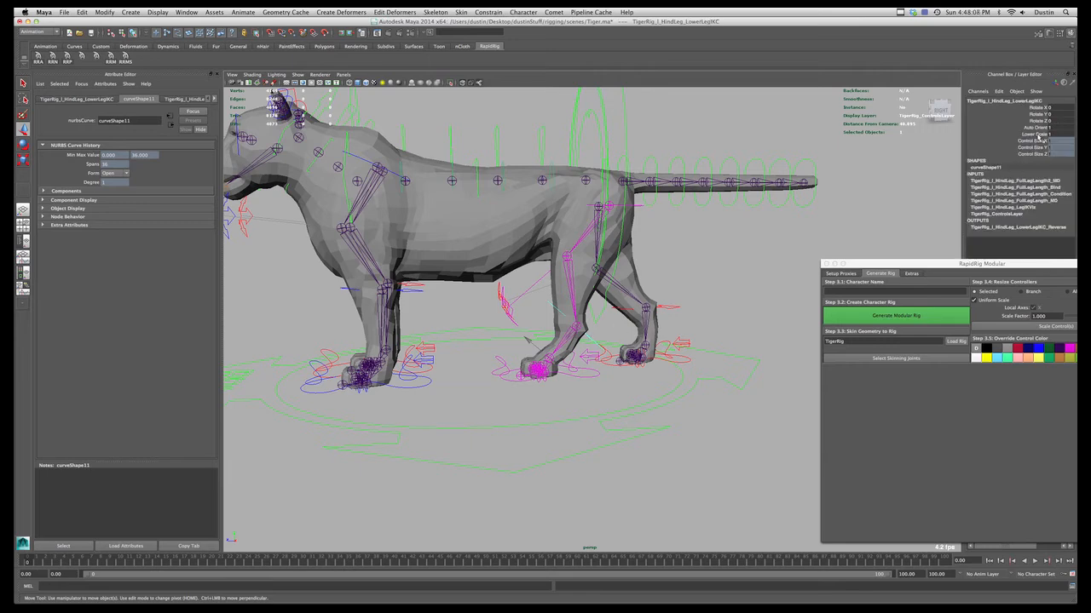
{"action": "left_click", "coordinate": [1041, 127]}
{"action": "middle_click_drag", "start_coordinate": [905, 199], "coordinate": [897, 199]}
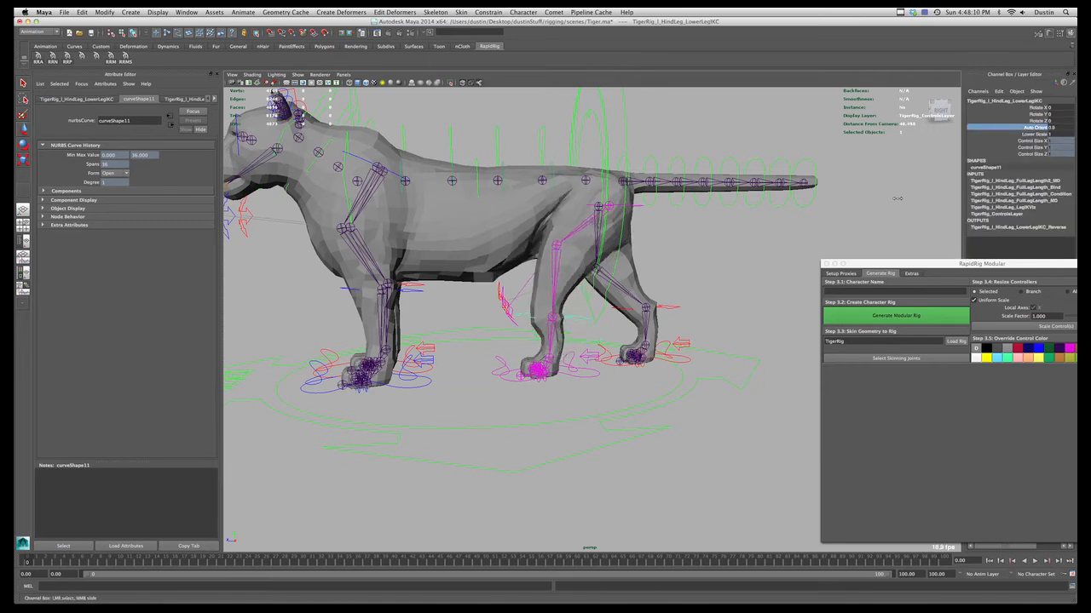
- Move the left hind foot IK control back to about 4.7 units on Z
{"action": "left_click", "coordinate": [512, 382]}
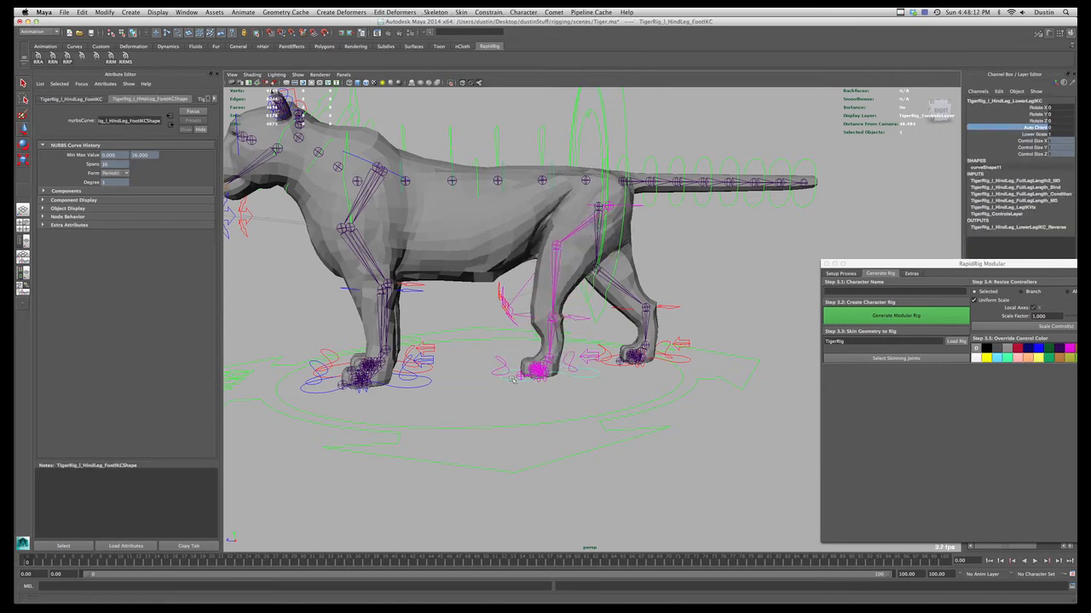
{"action": "key", "text": "w"}
{"action": "left_click_drag", "start_coordinate": [524, 359], "coordinate": [553, 350]}
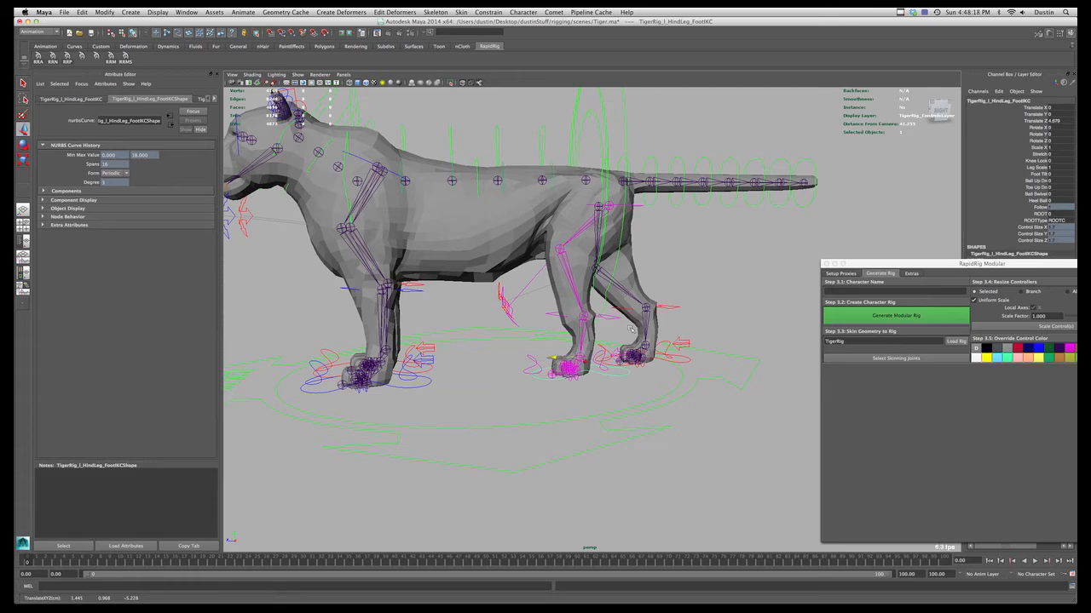
- Try rotating the left hind lower leg control about 2.1 degrees on X
{"action": "key", "text": "e"}
{"action": "left_click", "coordinate": [575, 324]}
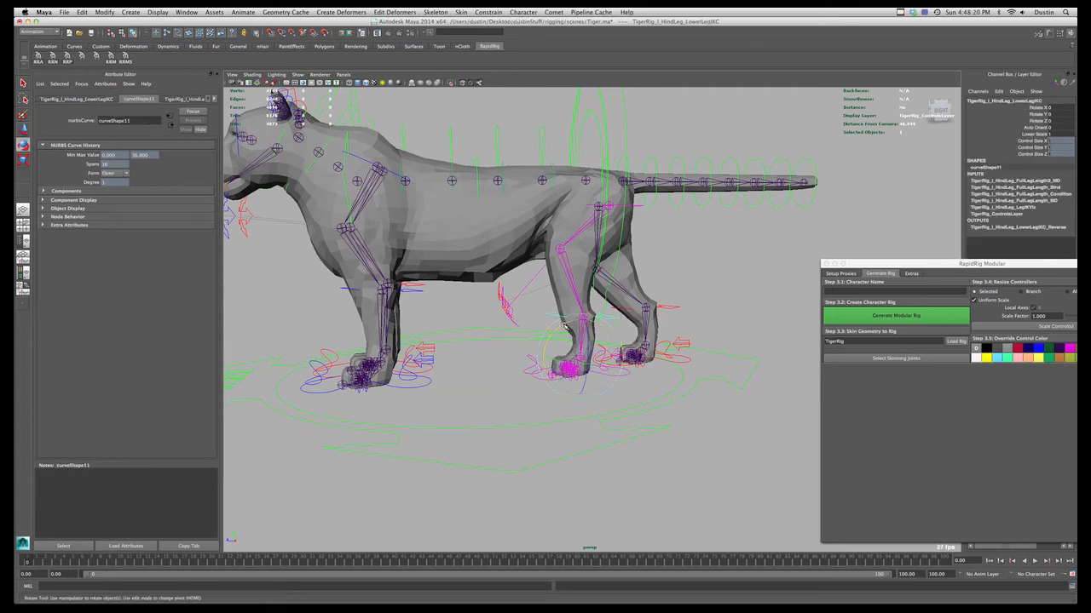
{"action": "left_click_drag", "start_coordinate": [575, 324], "coordinate": [566, 329]}
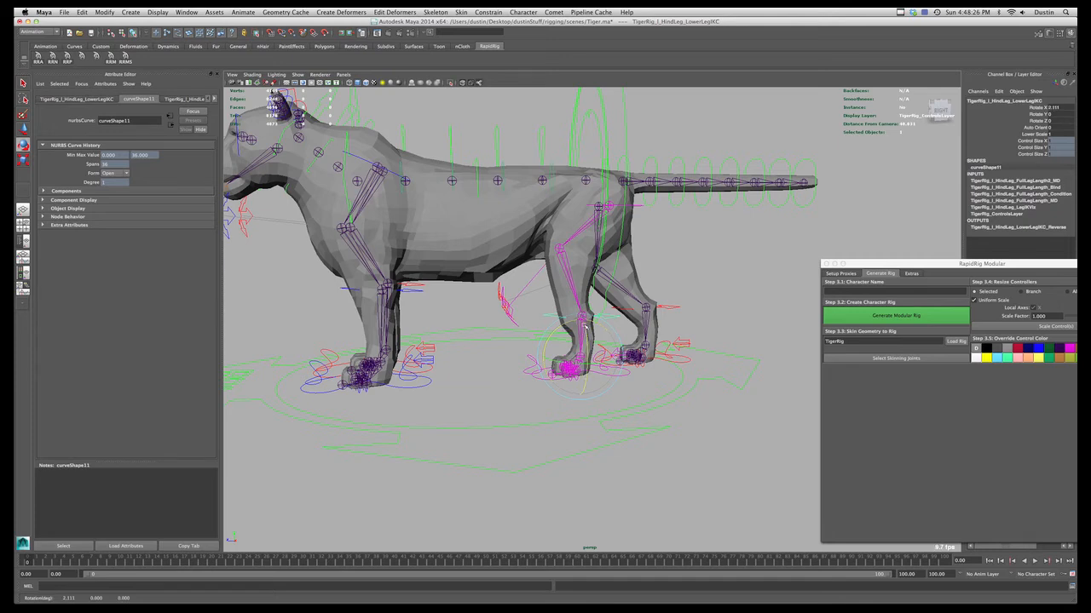
- Undo the lower leg rotation, the foot's backward move and the Auto Orient change
{"action": "key", "text": "super+z"}
{"action": "key", "text": "super+z"}
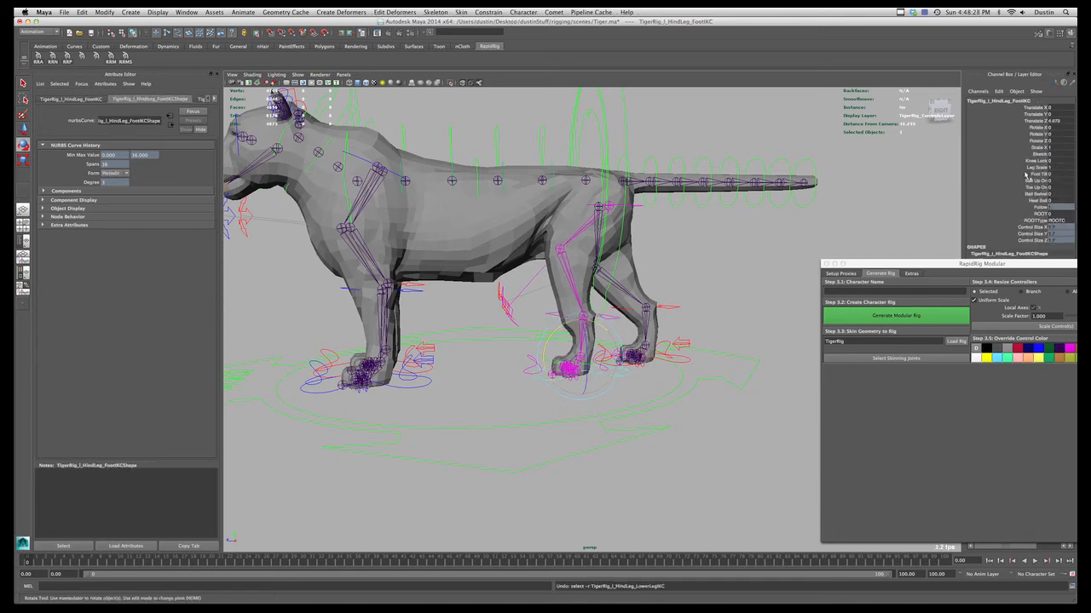
{"action": "key", "text": "super+z"}
{"action": "key", "text": "super+z"}
{"action": "key", "text": "super+z"}
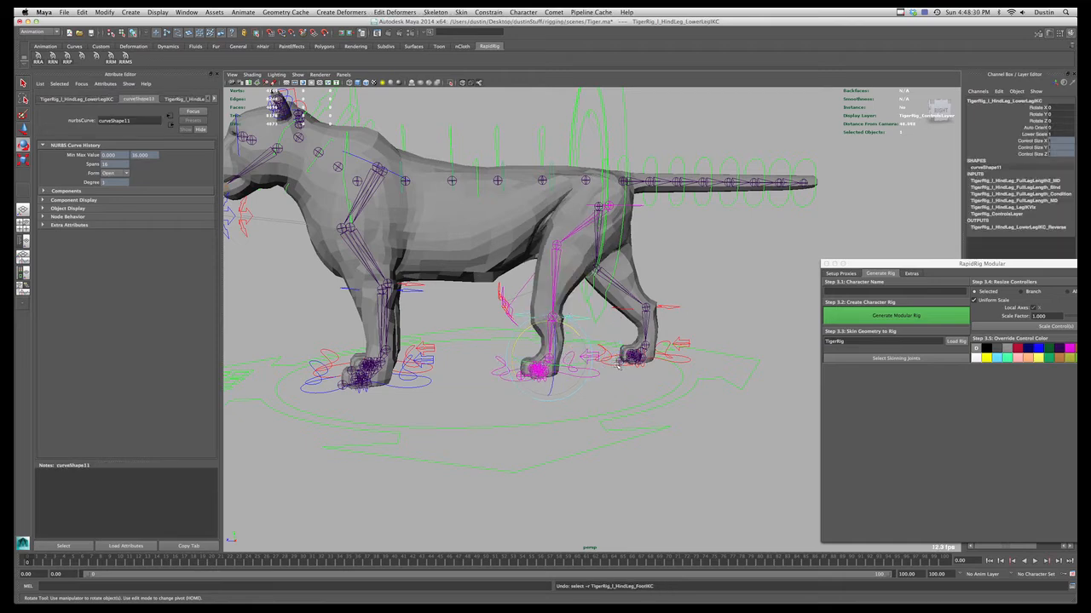
{"action": "key", "text": "q"}
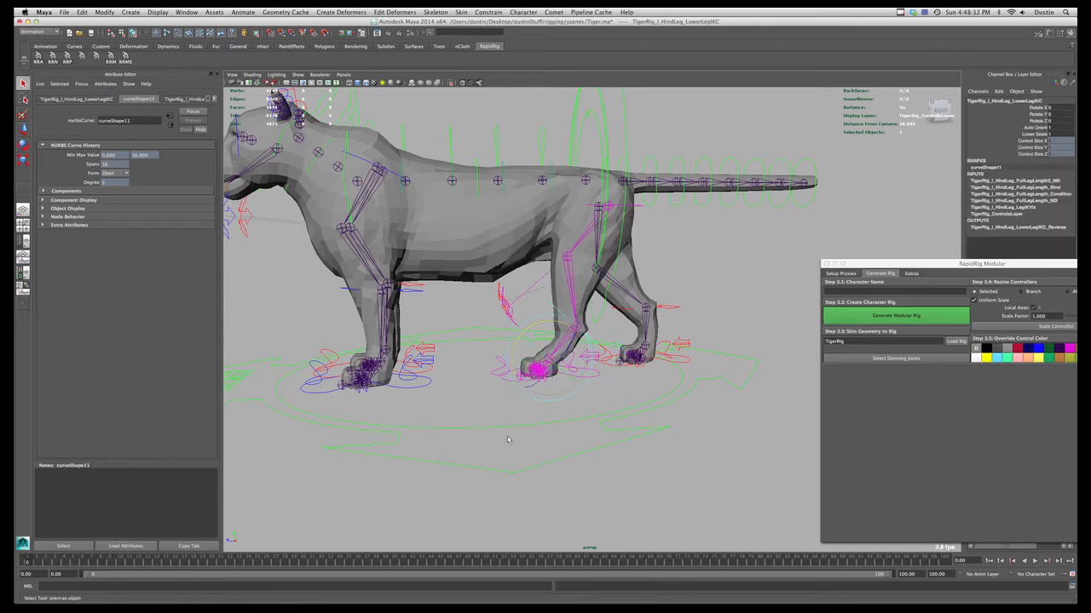
- Reset the left hind foot IK control's Translate Z to 0
{"action": "left_click", "coordinate": [597, 377]}
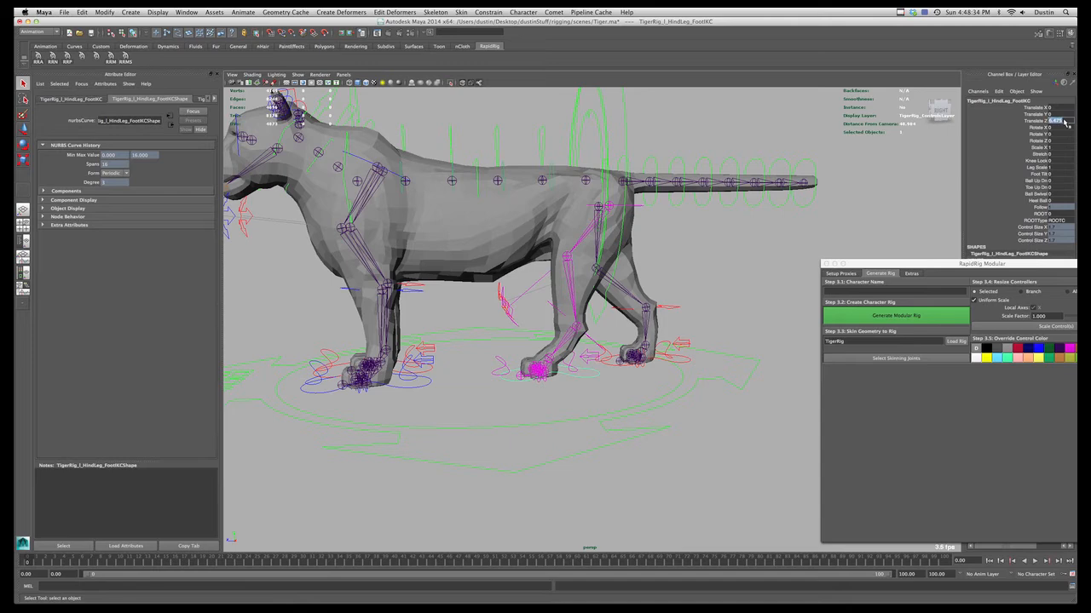
{"action": "type", "text": "0"}
{"action": "key", "text": "Return"}
{"action": "left_click_drag", "start_coordinate": [610, 338], "coordinate": [636, 317], "text": "alt"}
- Reposition the left hind knee IK control slightly and raise the left hind foot IK control about 0.7 units on Y
{"action": "left_click", "coordinate": [547, 312]}
{"action": "key", "text": "w"}
{"action": "left_click_drag", "start_coordinate": [662, 373], "coordinate": [691, 342], "text": "alt"}
{"action": "left_click", "coordinate": [708, 372]}
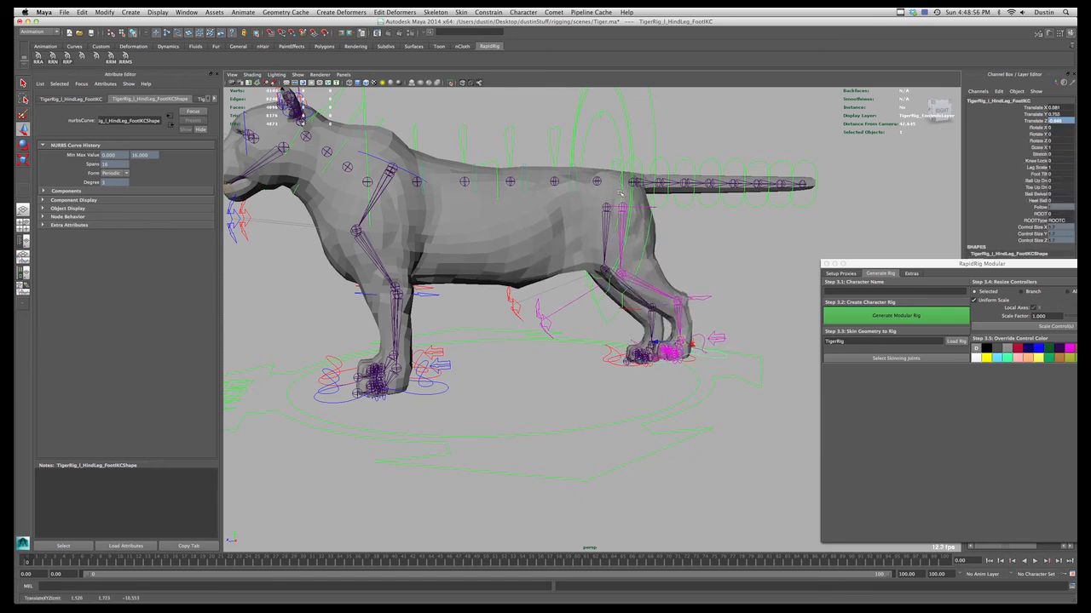
- Shift the secondary root control slightly, and set the left hind knee IK control's Follow option to Ankle and Hip
{"action": "left_click", "coordinate": [618, 152]}
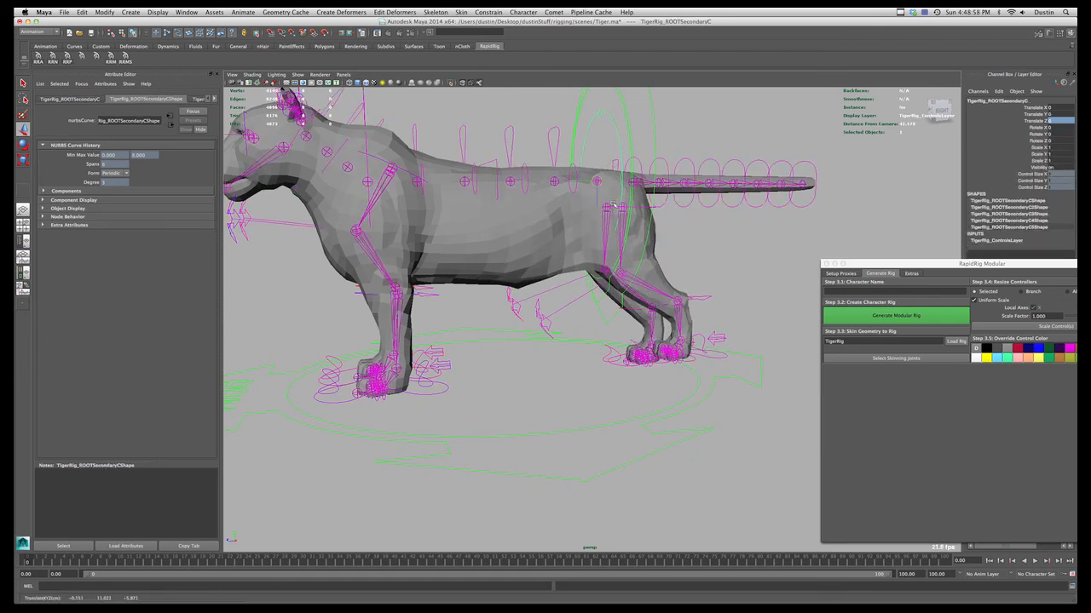
{"action": "mouse_move", "coordinate": [595, 177]}
{"action": "left_mouse_down"}
{"action": "mouse_move", "coordinate": [596, 199]}
{"action": "mouse_move", "coordinate": [594, 180]}
{"action": "left_mouse_up"}
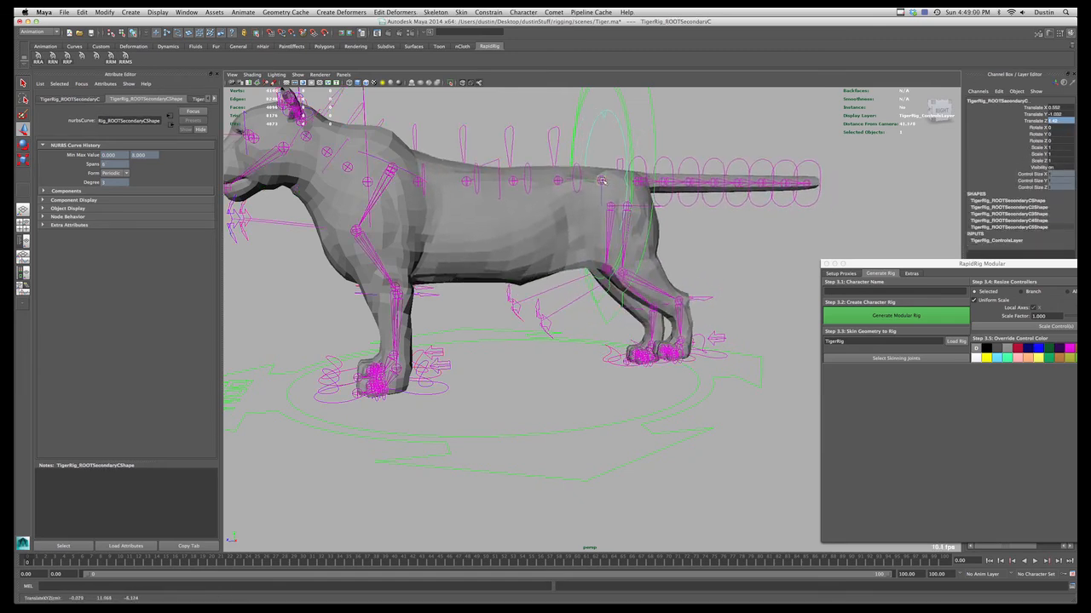
{"action": "left_click", "coordinate": [553, 321]}
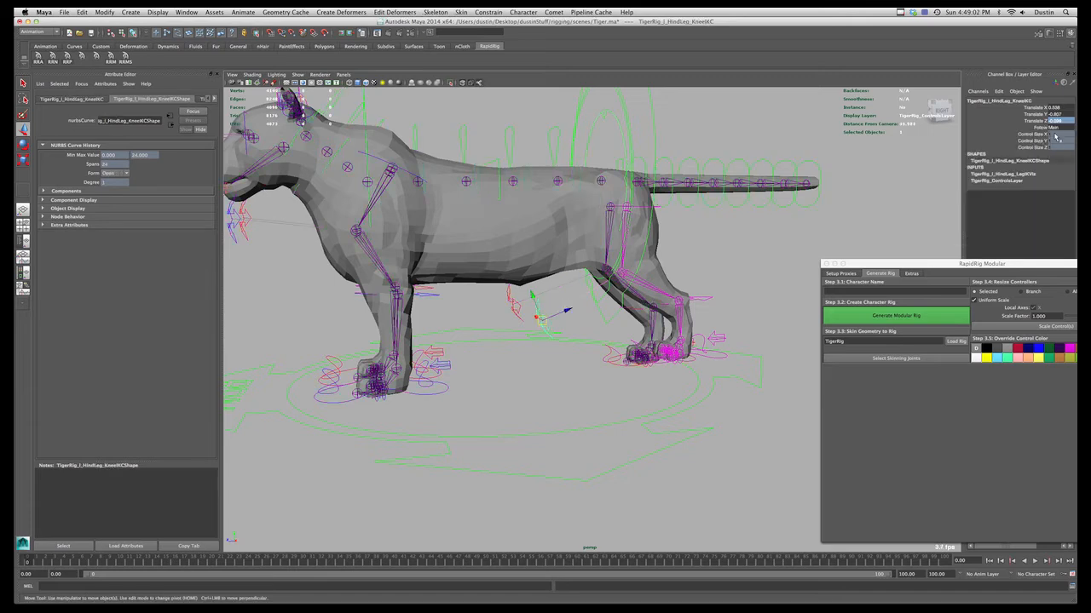
{"action": "left_click", "coordinate": [1054, 127]}
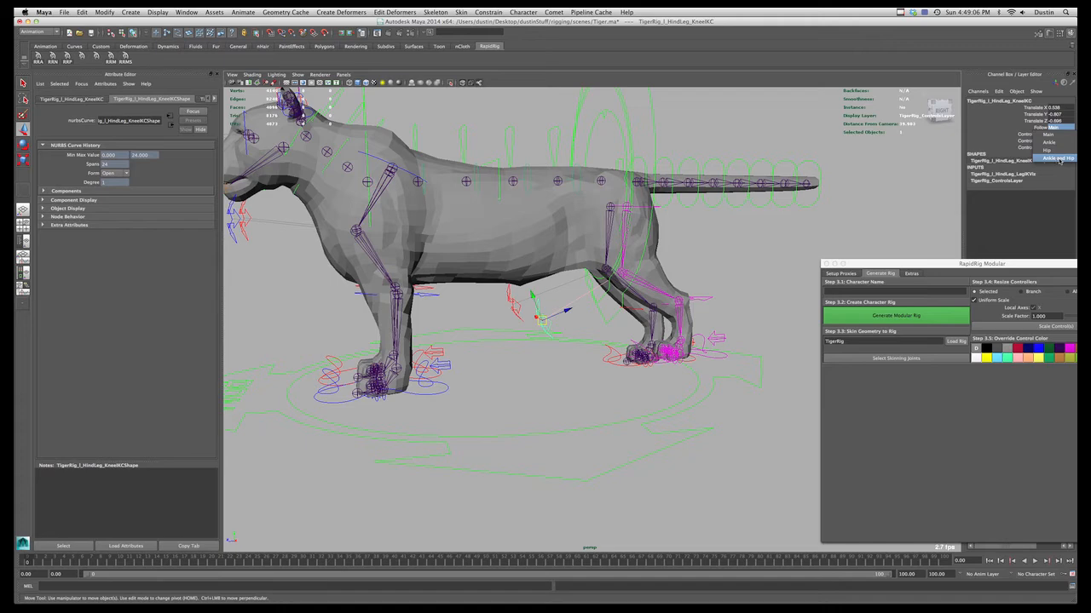
{"action": "left_click", "coordinate": [1060, 159]}
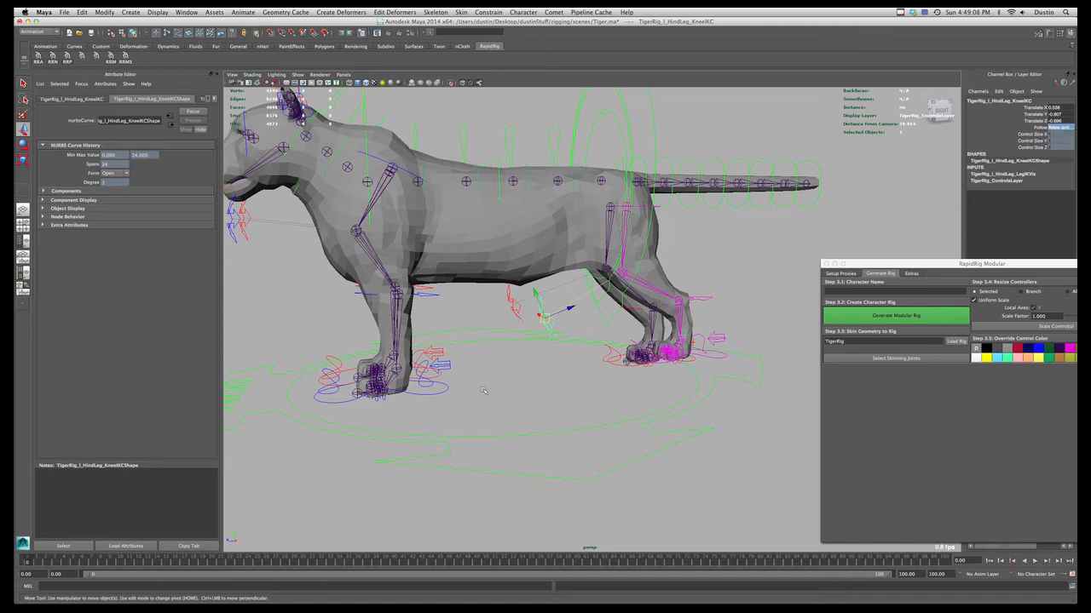
- Move the left hind foot IK control forward and up to test how the knee control follows it
{"action": "left_click", "coordinate": [718, 358]}
{"action": "left_click_drag", "start_coordinate": [680, 345], "coordinate": [588, 359]}
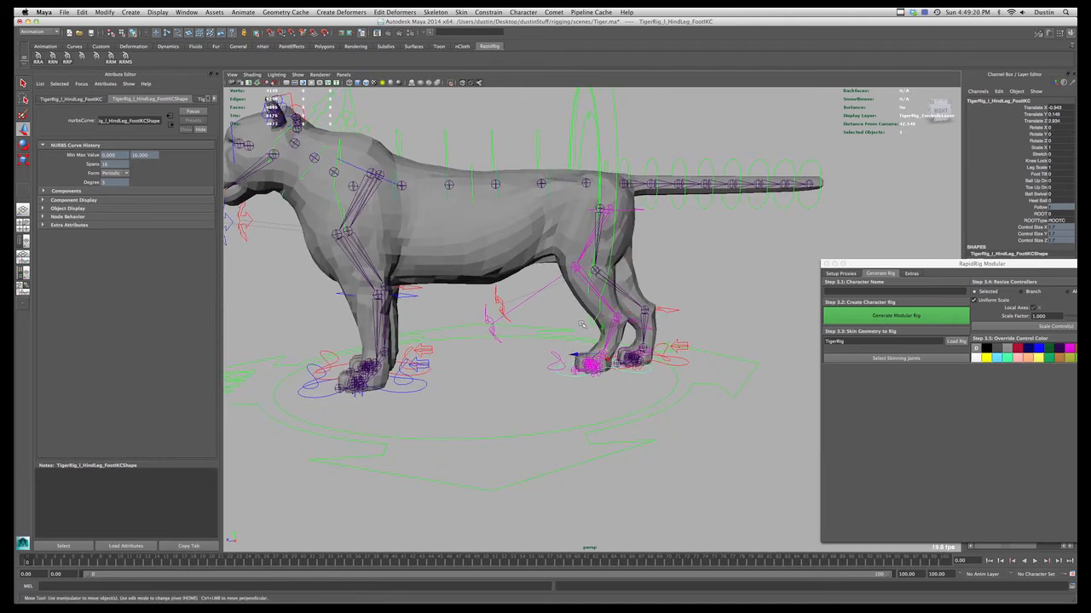
{"action": "mouse_move", "coordinate": [606, 358]}
{"action": "left_mouse_down"}
{"action": "mouse_move", "coordinate": [644, 359]}
{"action": "mouse_move", "coordinate": [621, 350]}
{"action": "left_mouse_up"}
- Lower the left hind knee IK control to about -1.4 units on Y, and try rotating the left hind foot IK control
{"action": "left_click", "coordinate": [501, 322]}
{"action": "left_click_drag", "start_coordinate": [502, 321], "coordinate": [569, 328], "text": "alt"}
{"action": "left_click", "coordinate": [594, 364]}
{"action": "key", "text": "e"}
- Set the left hind knee IK control's Follow option to Main
{"action": "left_click", "coordinate": [553, 316]}
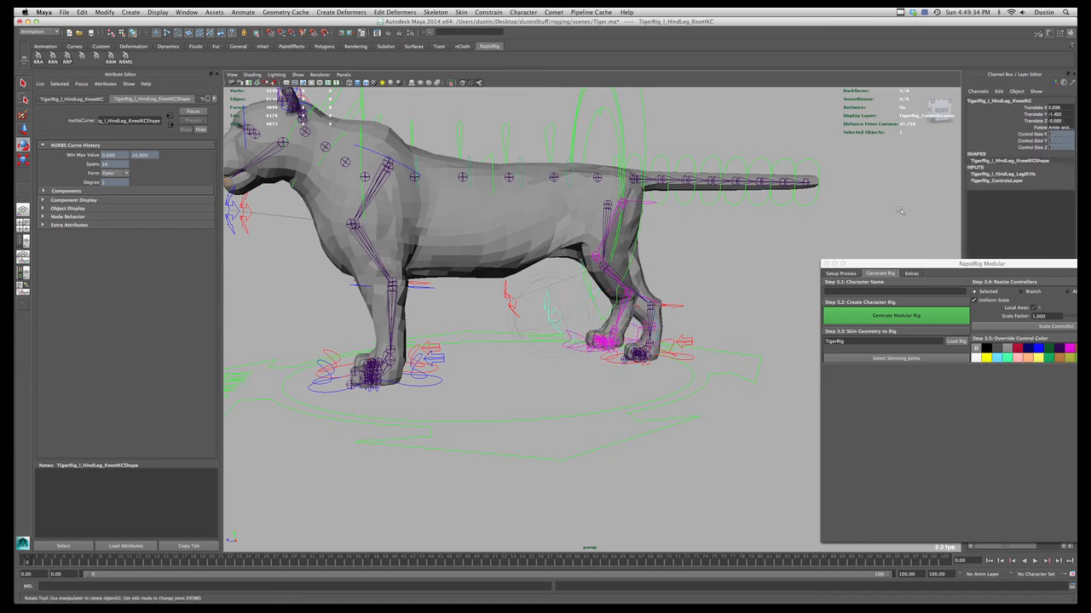
{"action": "left_click", "coordinate": [1055, 127]}
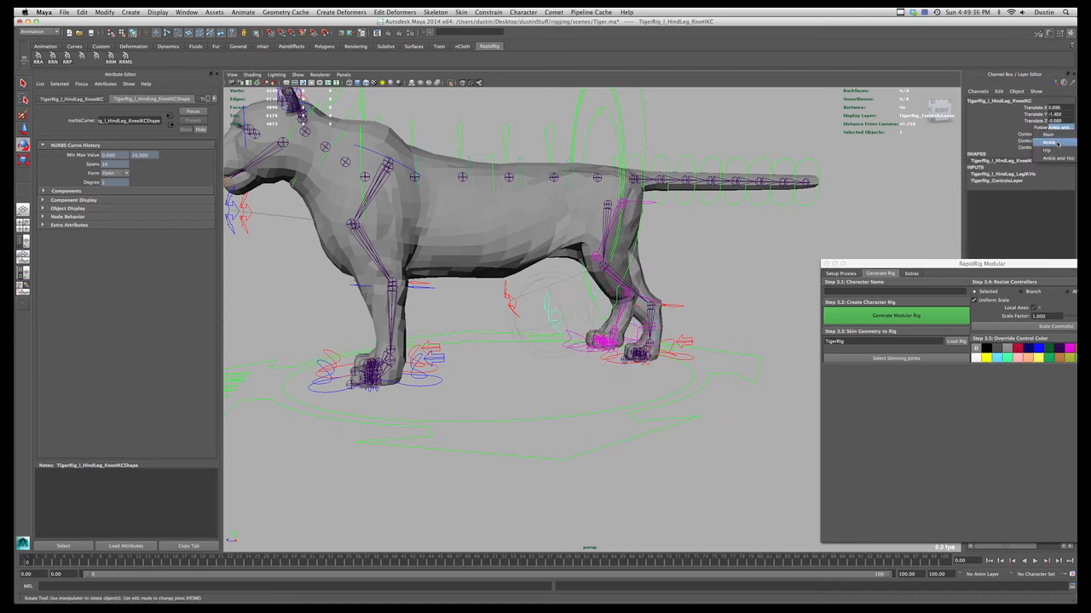
{"action": "left_click", "coordinate": [1055, 135]}
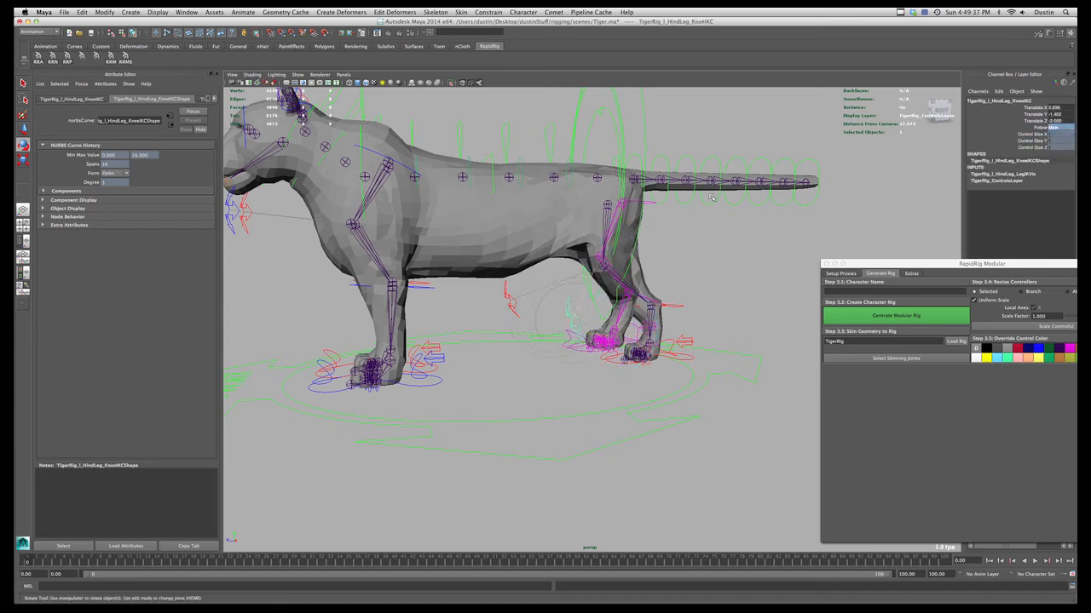
- Try moving the root control vertically to test the knee's follow behaviour, and undo the move
{"action": "left_click", "coordinate": [619, 118]}
{"action": "right_click_drag", "start_coordinate": [665, 188], "coordinate": [596, 218], "text": "alt"}
{"action": "key", "text": "w"}
{"action": "left_click_drag", "start_coordinate": [597, 218], "coordinate": [526, 228], "text": "alt"}
{"action": "key", "text": "super+z"}
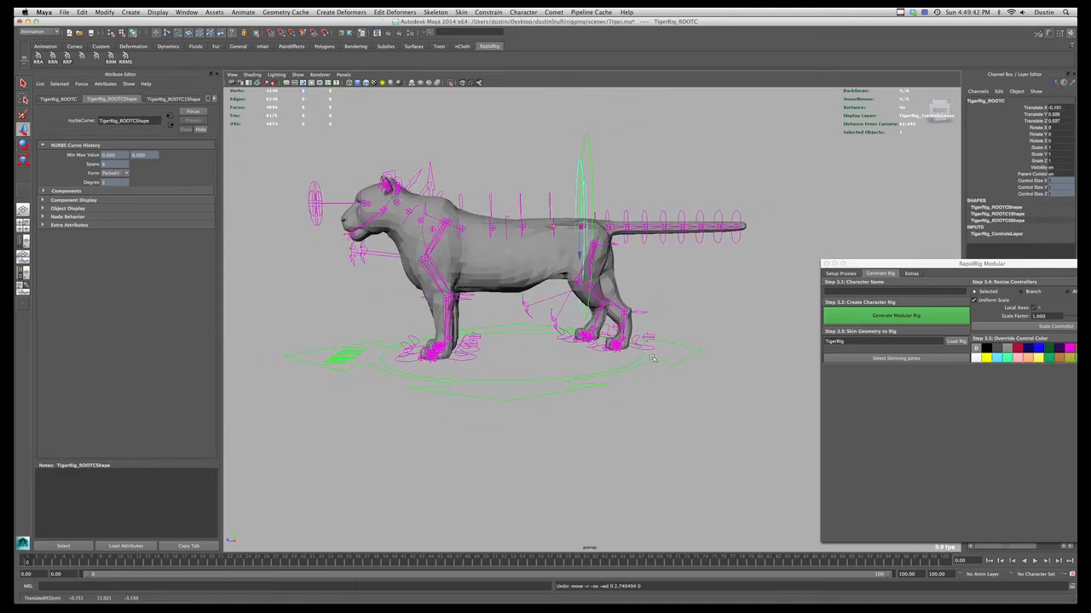
- Try moving the right hind foot IK control together with the root control, and undo the move
{"action": "left_click", "coordinate": [605, 340]}
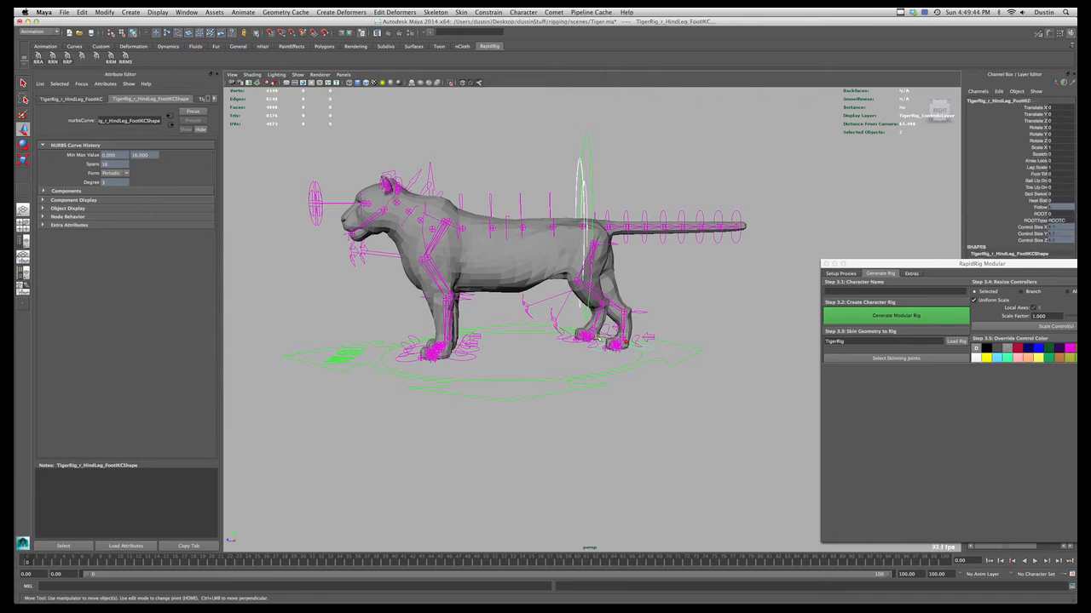
{"action": "mouse_move", "coordinate": [598, 338]}
{"action": "left_mouse_down"}
{"action": "mouse_move", "coordinate": [551, 335]}
{"action": "mouse_move", "coordinate": [584, 337]}
{"action": "left_mouse_up"}
{"action": "key", "text": "super+z"}
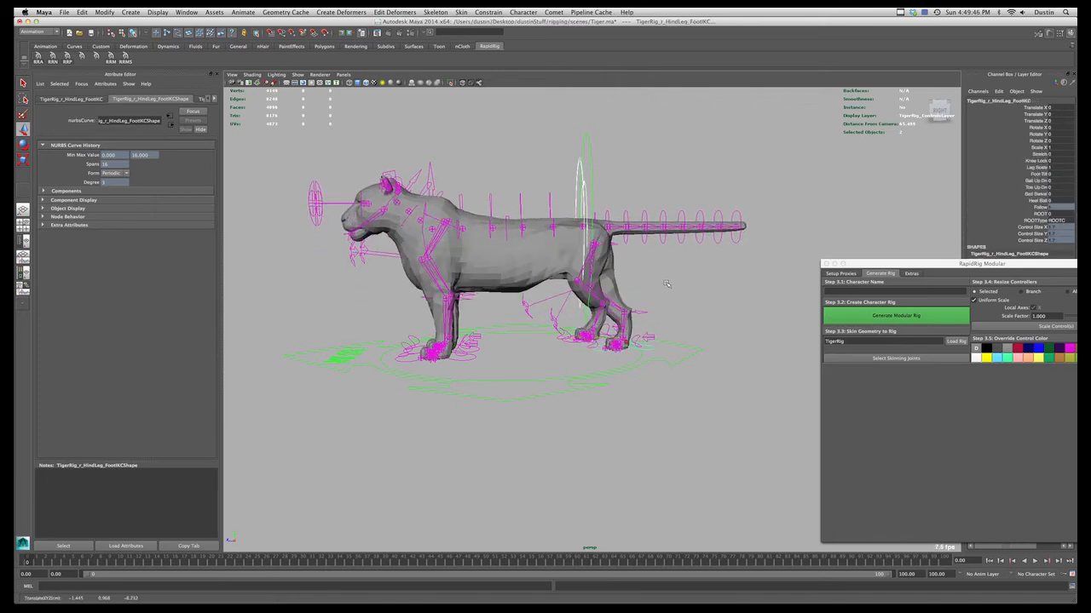
- Set the left hind knee IK control's Follow option to Ankle
{"action": "key", "text": "w"}
{"action": "left_click_drag", "start_coordinate": [667, 283], "coordinate": [634, 286]}
{"action": "left_click_drag", "start_coordinate": [602, 340], "coordinate": [649, 346]}
{"action": "left_click", "coordinate": [555, 322]}
{"action": "left_click", "coordinate": [1051, 127]}
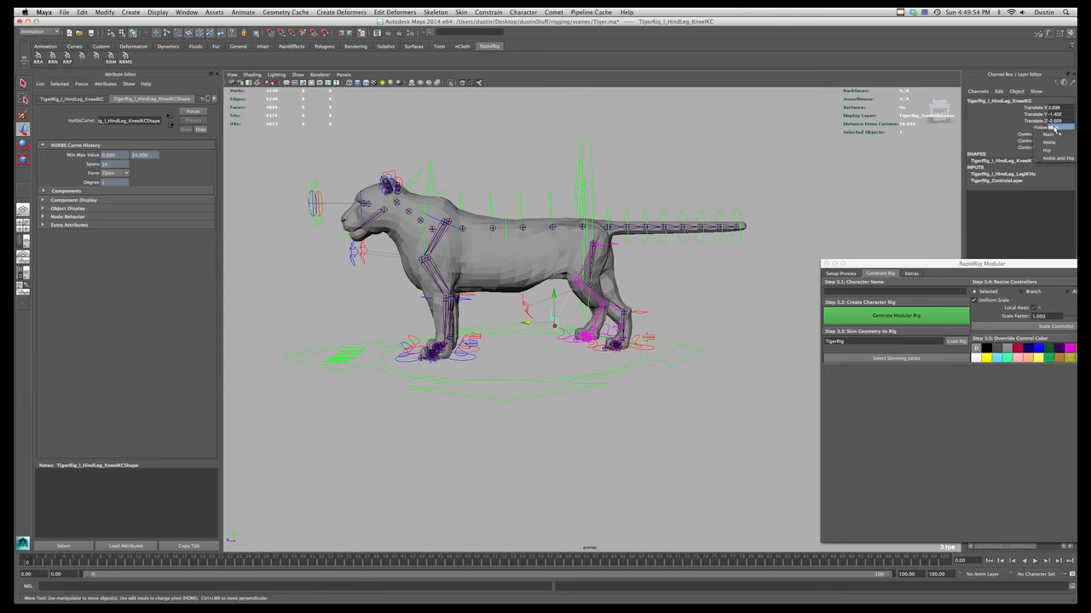
{"action": "left_click", "coordinate": [1048, 142]}
- Try rotating the right hind foot IK control
{"action": "left_click", "coordinate": [651, 351]}
{"action": "key", "text": "e"}
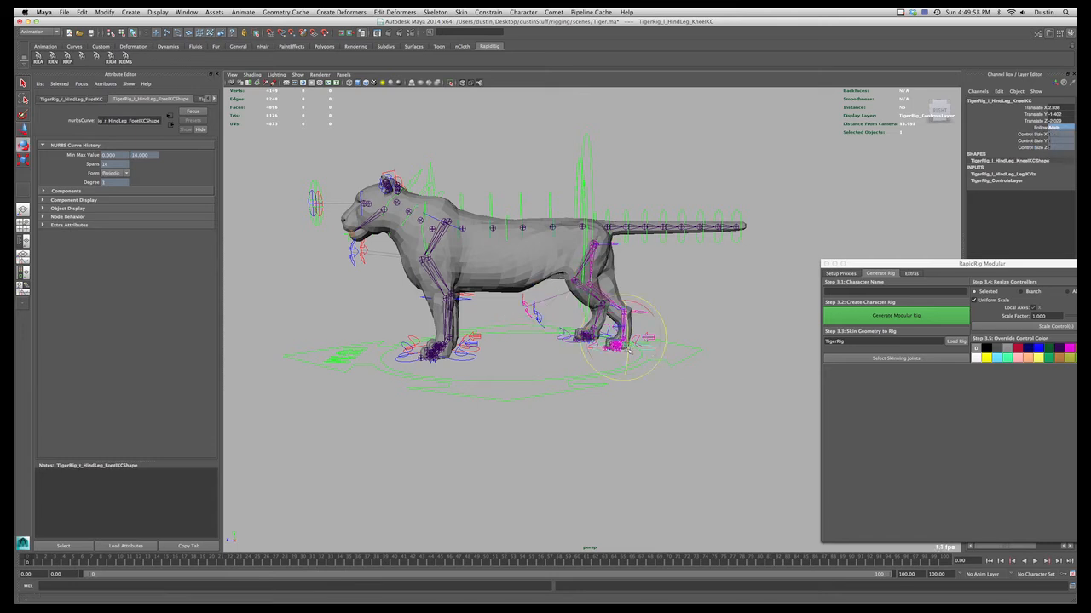
{"action": "mouse_move", "coordinate": [619, 346]}
{"action": "left_mouse_down"}
{"action": "mouse_move", "coordinate": [597, 343]}
{"action": "mouse_move", "coordinate": [636, 351]}
{"action": "left_mouse_up"}
{"action": "key", "text": "q"}
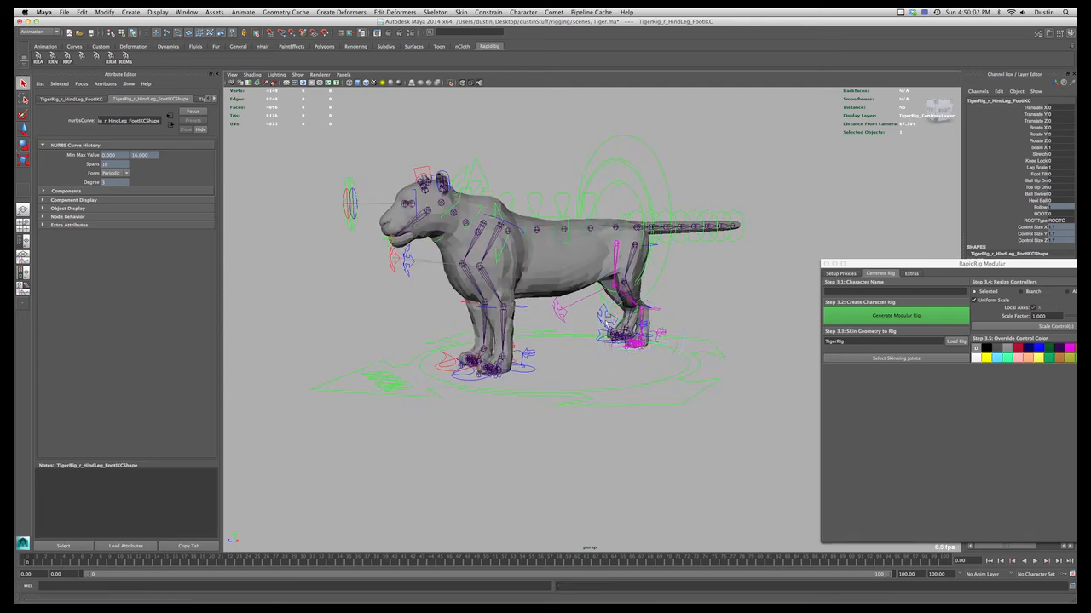
- Reselect the left hind knee IK control and check its Follow options, choosing Ankle again
{"action": "mouse_move", "coordinate": [607, 324]}
{"action": "left_mouse_down", "text": "alt"}
{"action": "mouse_move", "coordinate": [631, 318]}
{"action": "mouse_move", "coordinate": [612, 320]}
{"action": "left_mouse_up", "text": "alt"}
{"action": "left_click", "coordinate": [599, 326]}
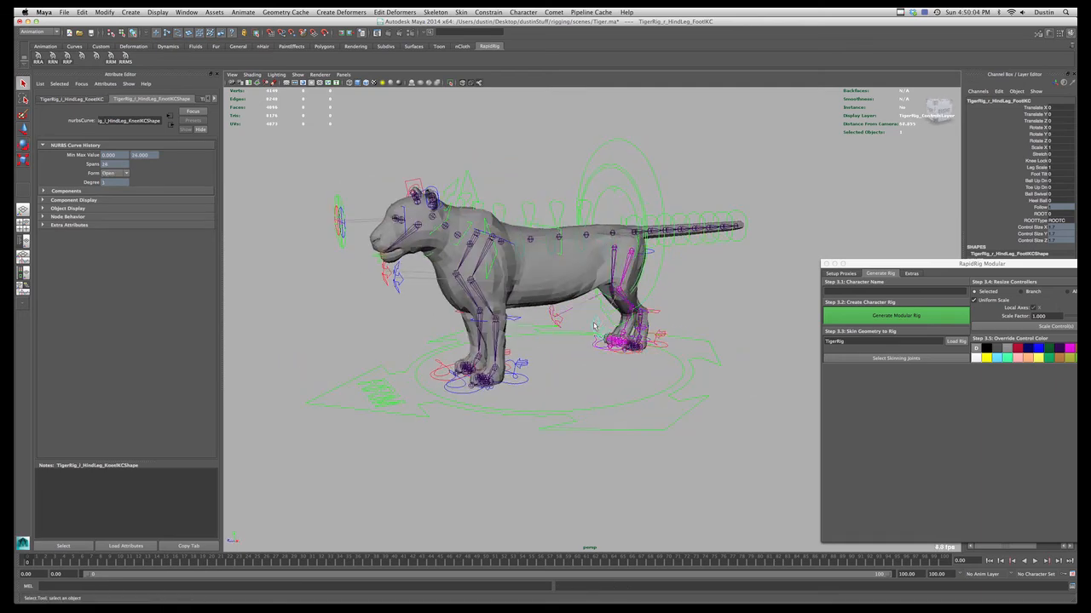
{"action": "left_click", "coordinate": [1060, 128]}
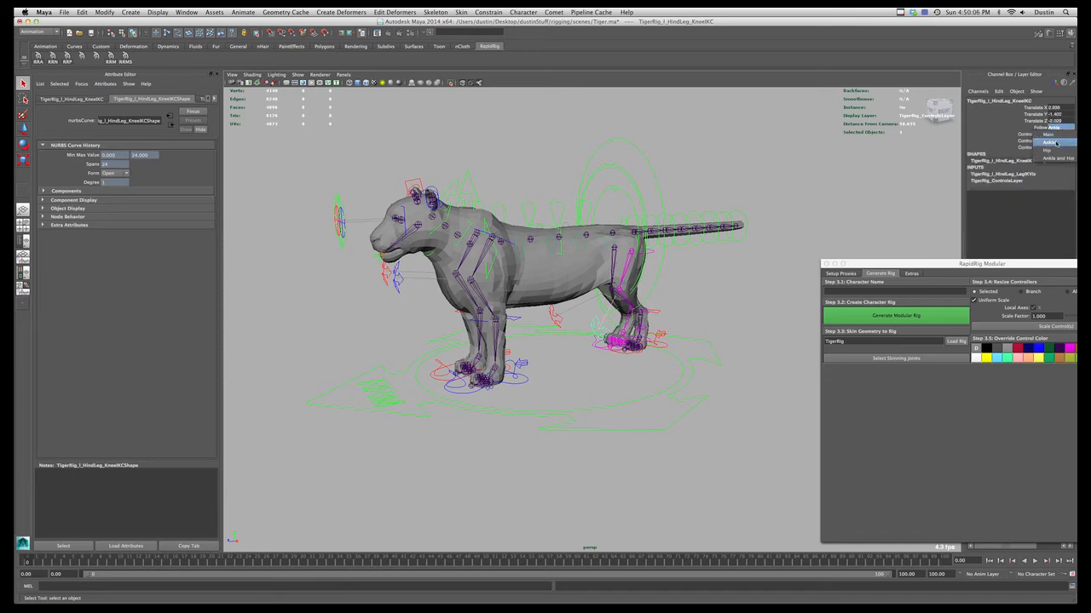
{"action": "left_click", "coordinate": [1055, 143]}
- Reposition the left hind foot IK control and rotate it about 10 degrees on Y
{"action": "left_click_drag", "start_coordinate": [649, 345], "coordinate": [694, 332], "text": "alt"}
{"action": "left_click", "coordinate": [574, 375]}
{"action": "key", "text": "w"}
{"action": "key", "text": "e"}
{"action": "key", "text": "w"}
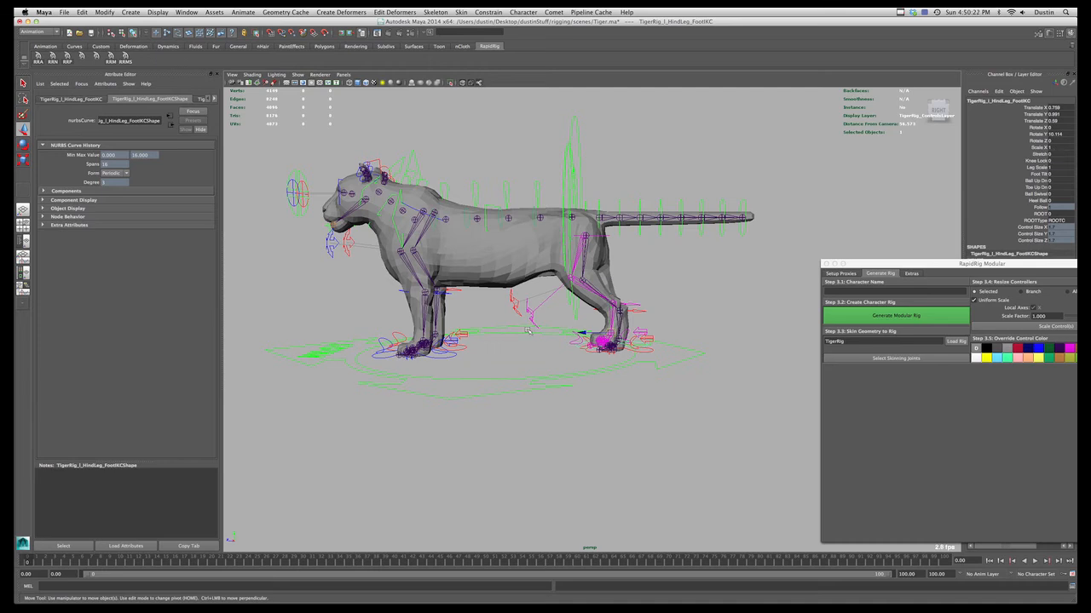
- Increase the left hind foot IK control's Scale X to about 2.2
{"action": "right_click_drag", "start_coordinate": [528, 331], "coordinate": [657, 357], "text": "alt"}
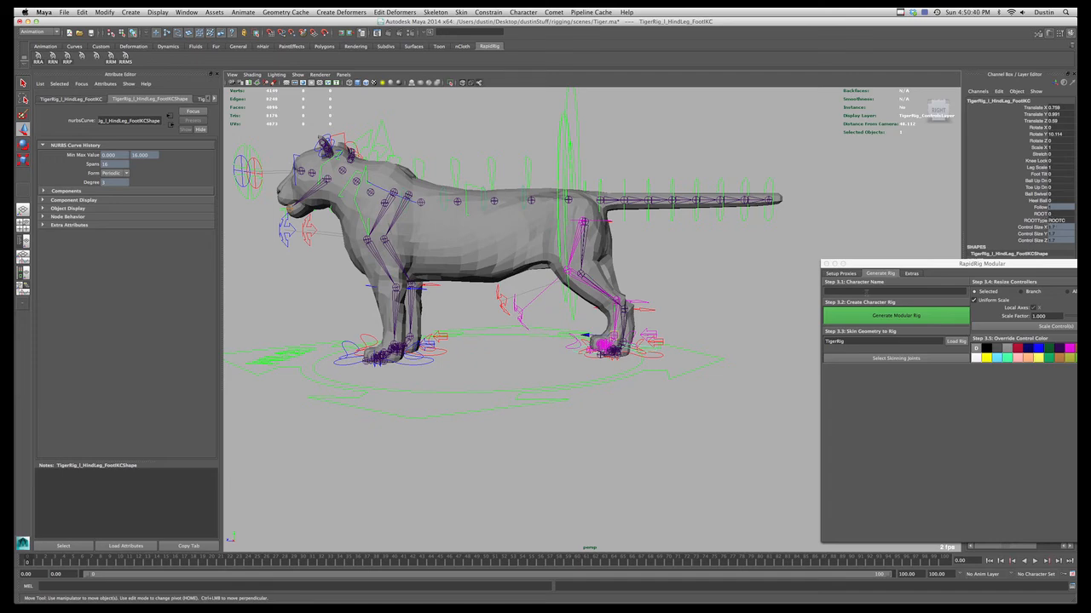
{"action": "scroll", "coordinate": [673, 351], "scroll_direction": "up", "scroll_amount": 1}
{"action": "left_click_drag", "start_coordinate": [654, 357], "coordinate": [691, 363], "text": "alt"}
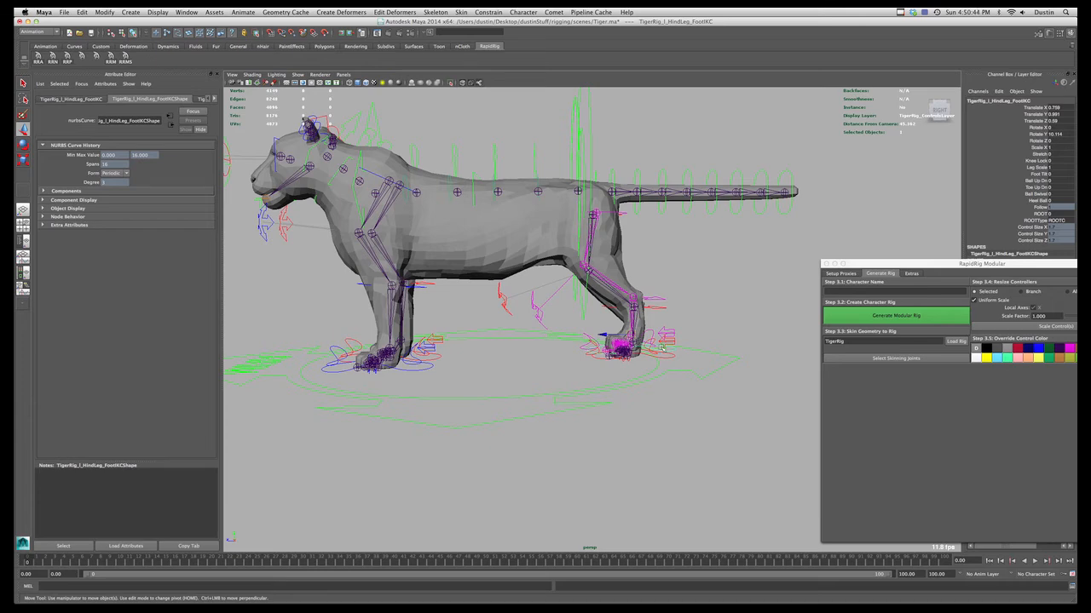
{"action": "left_click_drag", "start_coordinate": [662, 348], "coordinate": [689, 350], "text": "alt"}
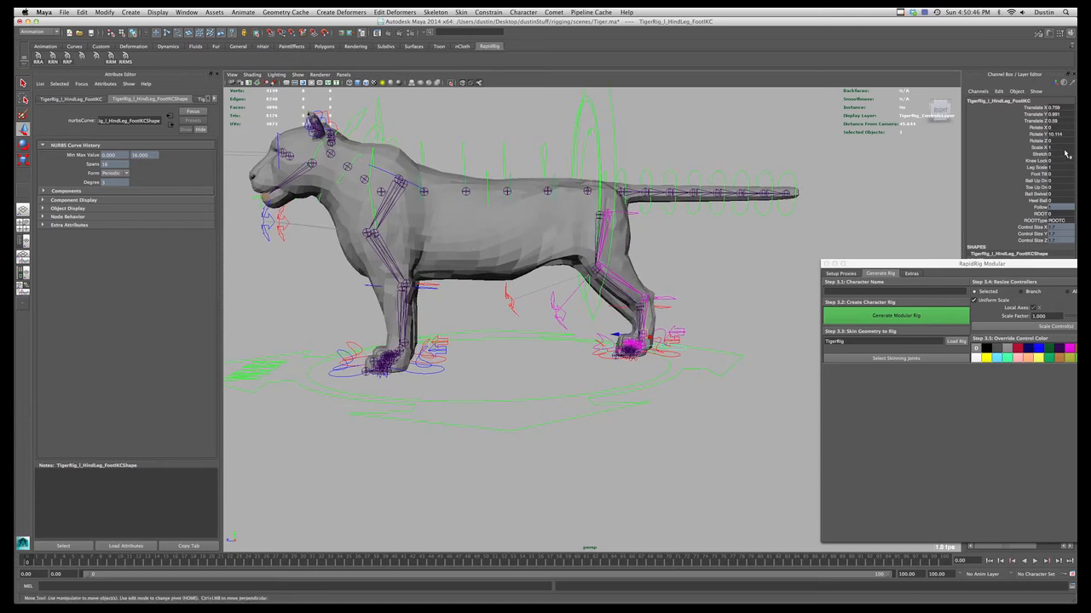
{"action": "left_click", "coordinate": [1035, 148]}
{"action": "middle_click_drag", "start_coordinate": [854, 208], "coordinate": [852, 207]}
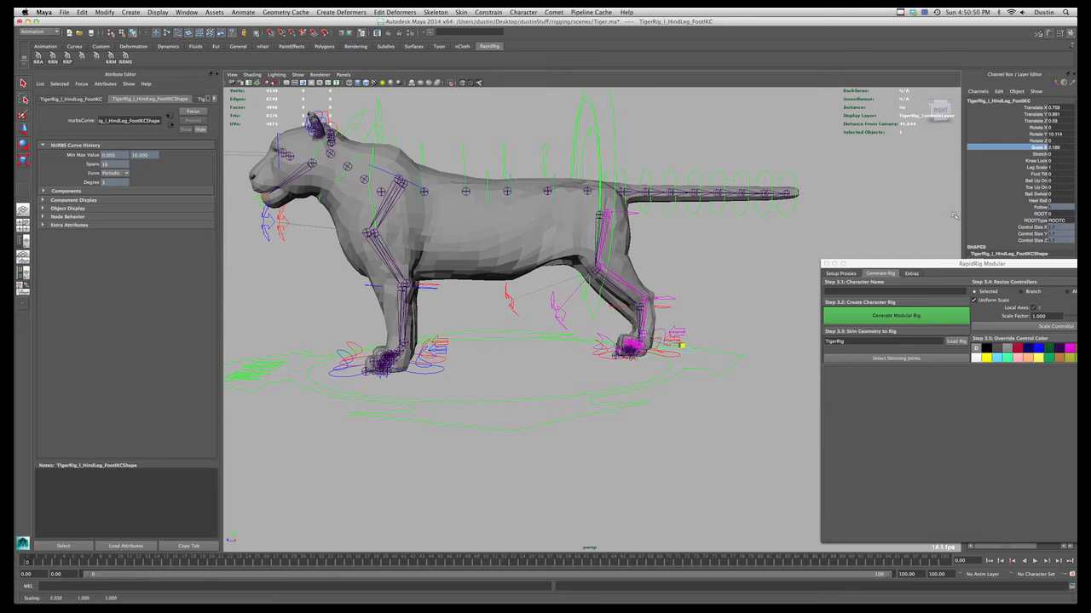
- Undo the Scale X change on the left hind foot IK control
{"action": "middle_click_drag", "start_coordinate": [955, 215], "coordinate": [959, 216]}
{"action": "left_click_drag", "start_coordinate": [647, 283], "coordinate": [687, 341], "text": "alt"}
{"action": "key", "text": "z"}
{"action": "key", "text": "z"}
- Try pulling the left hind foot IK control down and away from the body past the leg's reach
{"action": "left_click", "coordinate": [1039, 154]}
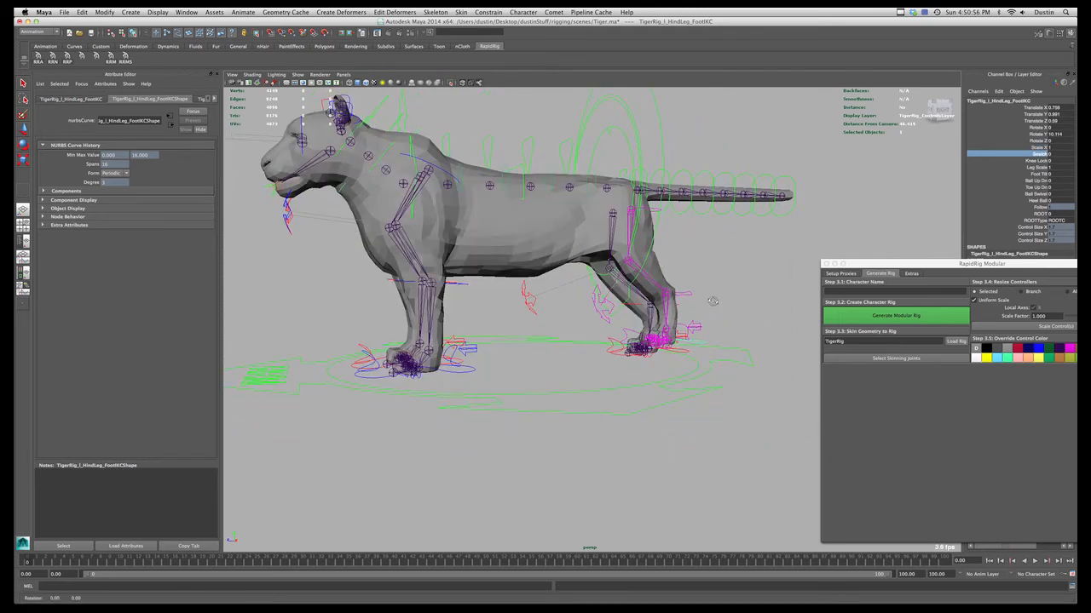
{"action": "left_click_drag", "start_coordinate": [713, 301], "coordinate": [704, 299], "text": "alt"}
{"action": "key", "text": "w"}
{"action": "left_click_drag", "start_coordinate": [638, 328], "coordinate": [684, 394]}
{"action": "left_click_drag", "start_coordinate": [694, 436], "coordinate": [814, 374]}
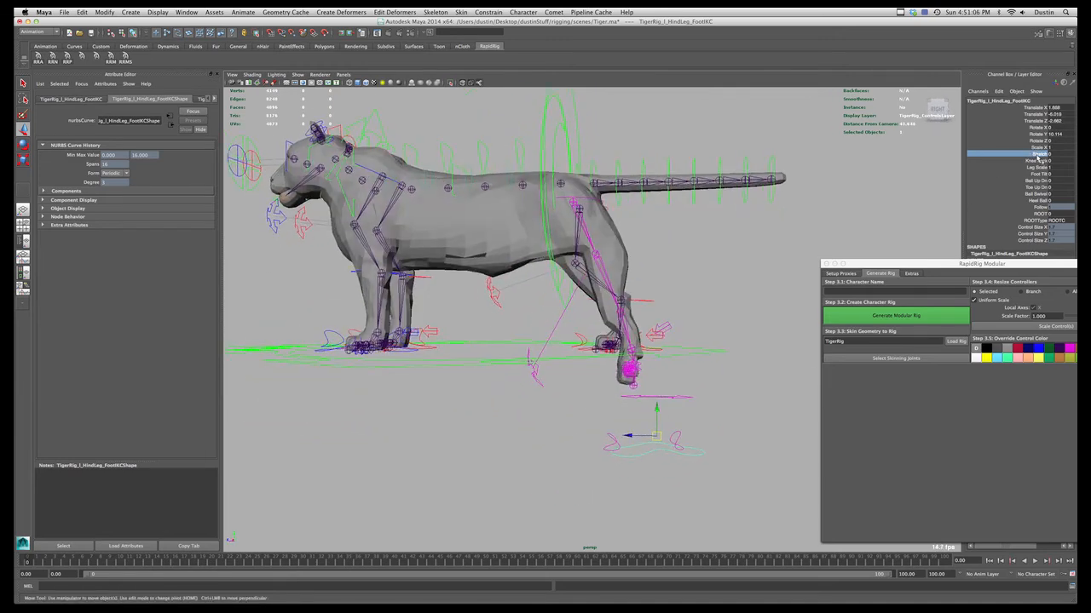
- Try raising the left hind foot IK control's Stretch while moving the foot, and undo the changes
{"action": "middle_click_drag", "start_coordinate": [609, 232], "coordinate": [746, 226]}
{"action": "left_click_drag", "start_coordinate": [670, 322], "coordinate": [610, 347], "text": "alt"}
{"action": "left_click_drag", "start_coordinate": [598, 283], "coordinate": [648, 356]}
{"action": "key", "text": "z"}
{"action": "key", "text": "z"}
{"action": "key", "text": "z"}
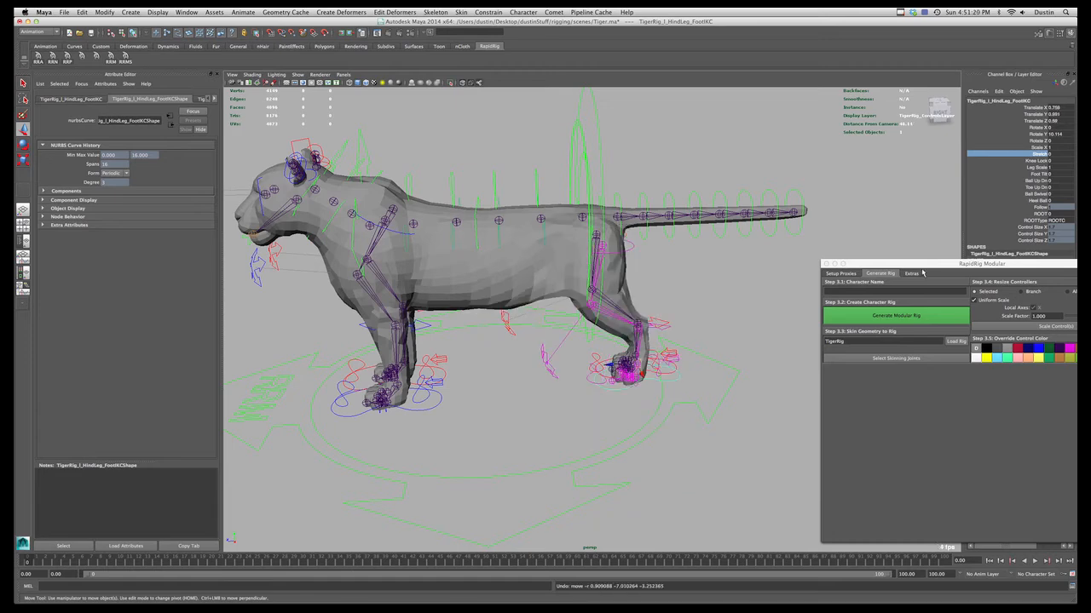
- Set the left hind foot IK control's Knee Lock to 1 and move the left hind knee IK control slightly upward
{"action": "left_click", "coordinate": [1041, 160]}
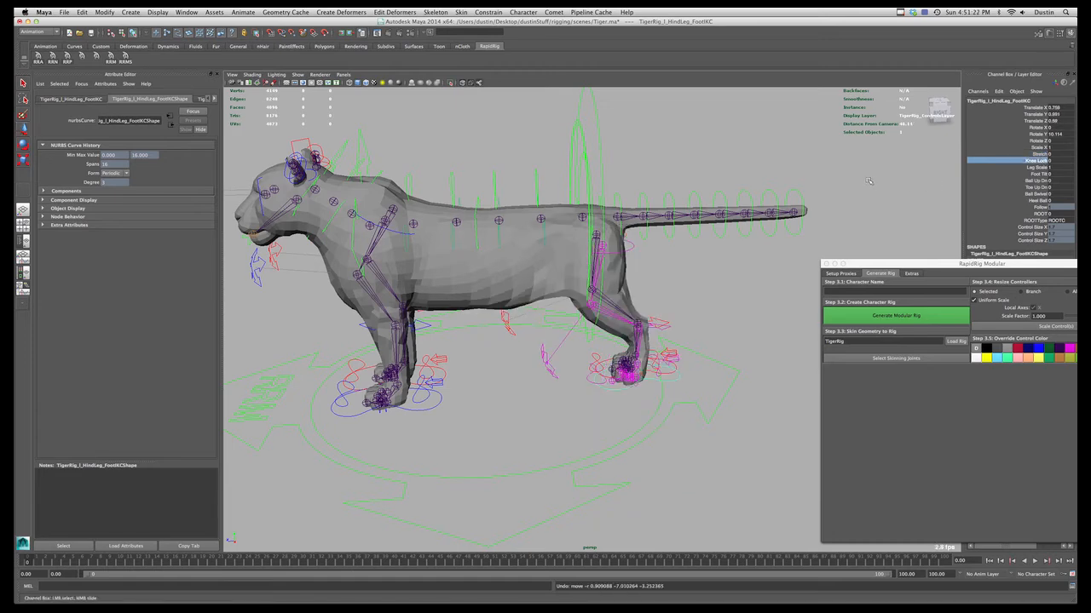
{"action": "middle_click_drag", "start_coordinate": [868, 181], "coordinate": [875, 179]}
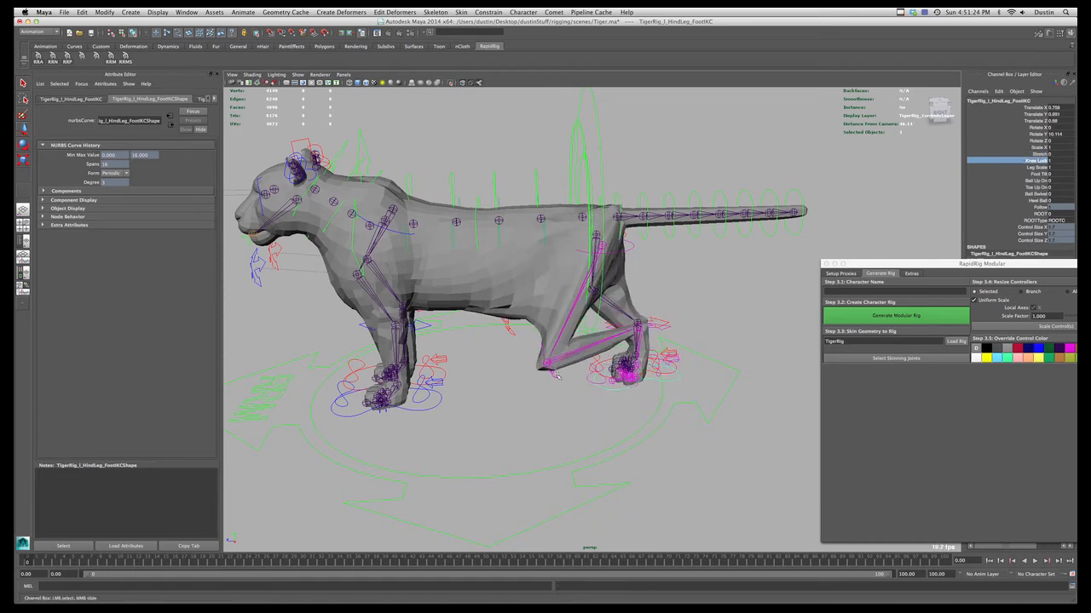
{"action": "left_click", "coordinate": [557, 376]}
{"action": "key", "text": "w"}
{"action": "mouse_move", "coordinate": [546, 366]}
{"action": "left_mouse_down"}
{"action": "mouse_move", "coordinate": [590, 333]}
{"action": "mouse_move", "coordinate": [495, 366]}
{"action": "mouse_move", "coordinate": [586, 327]}
{"action": "mouse_move", "coordinate": [549, 352]}
{"action": "left_mouse_up"}
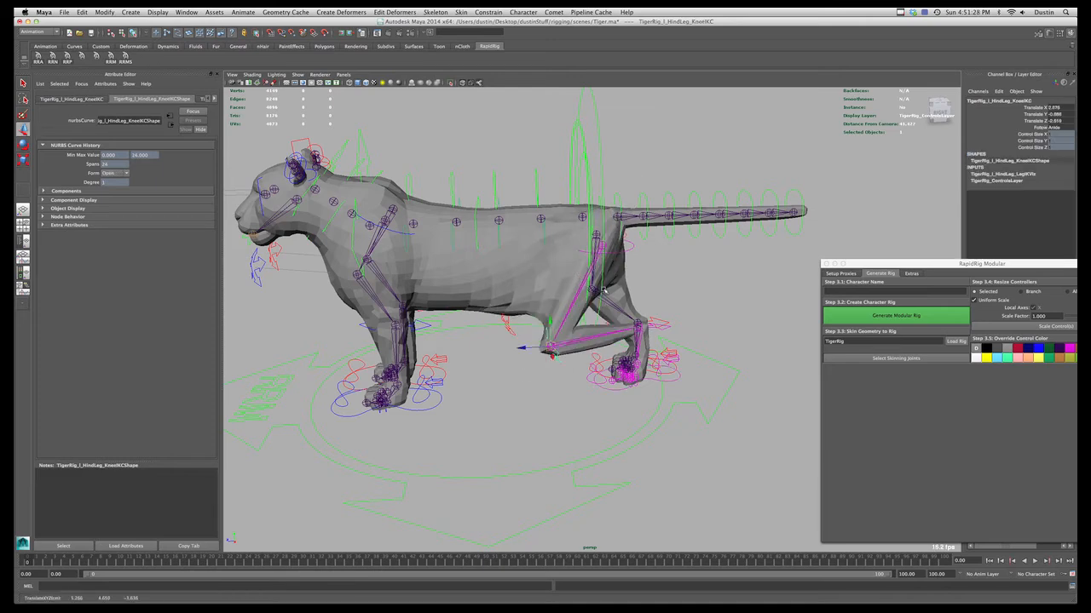
- Try moving the root control forward with the left hind knee locked, and undo the move
{"action": "left_click_drag", "start_coordinate": [603, 290], "coordinate": [590, 180], "text": "alt"}
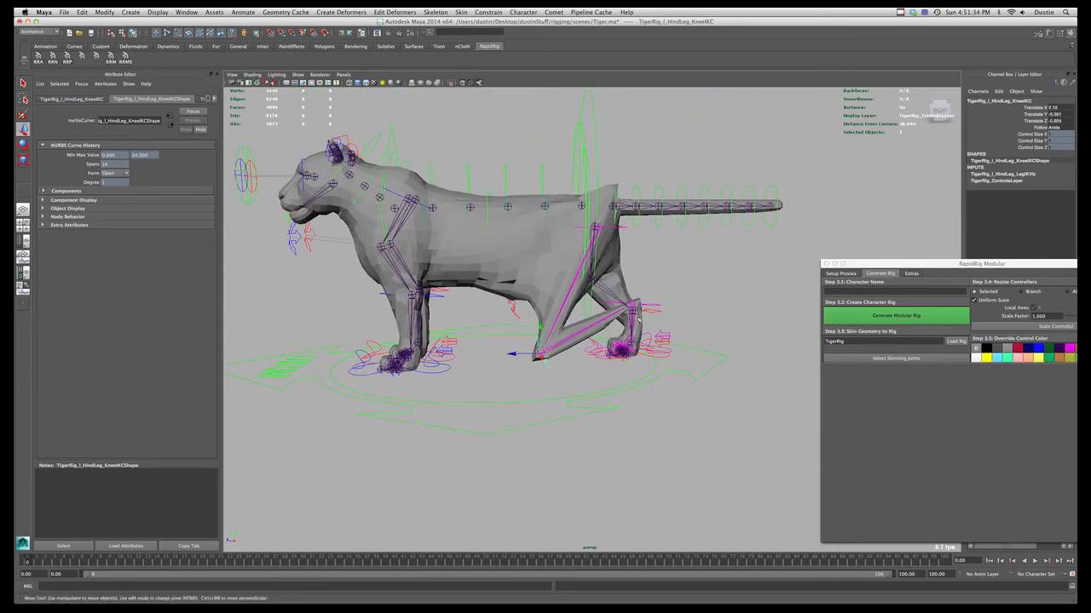
{"action": "left_click", "coordinate": [584, 138]}
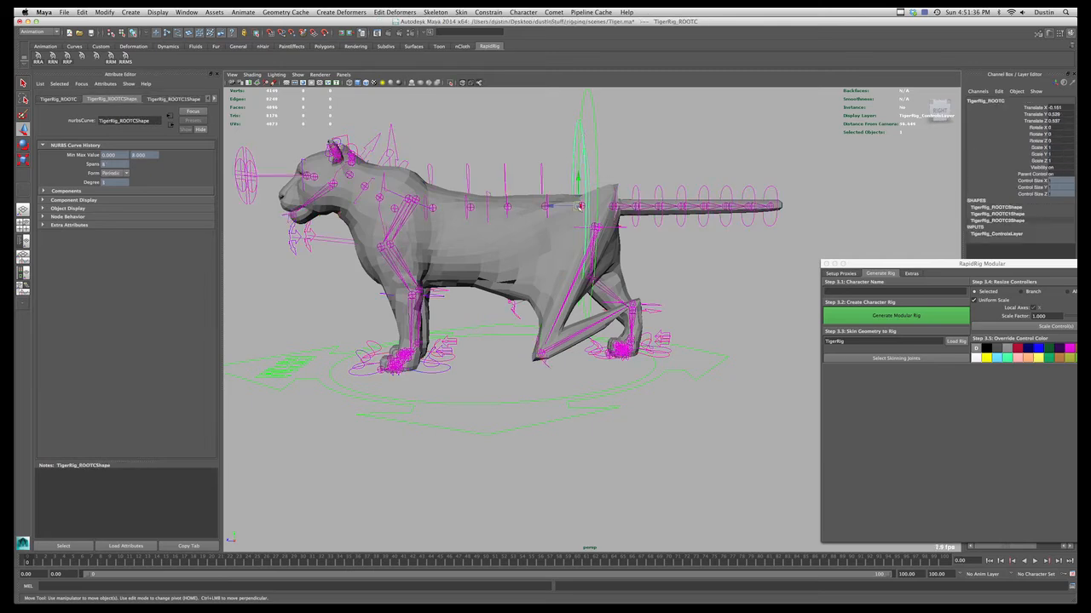
{"action": "left_click_drag", "start_coordinate": [590, 204], "coordinate": [558, 191]}
{"action": "key", "text": "z"}
{"action": "key", "text": "z"}
- Set the left hind knee IK control's Follow to Main, try moving the root parent control forward, and undo that move
{"action": "left_click", "coordinate": [1059, 129]}
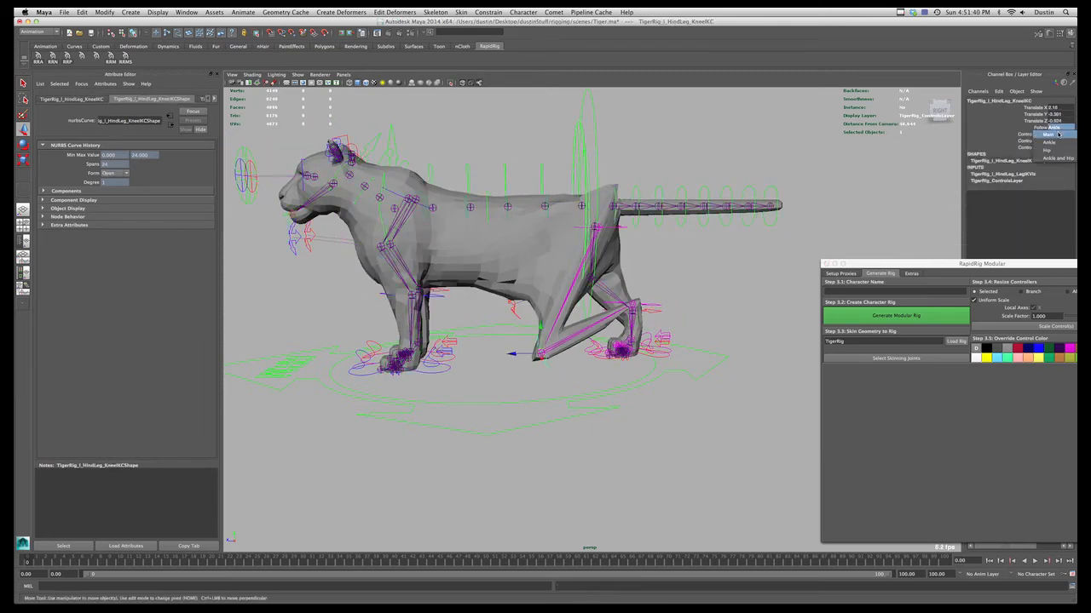
{"action": "left_click", "coordinate": [1058, 133]}
{"action": "left_click", "coordinate": [596, 154]}
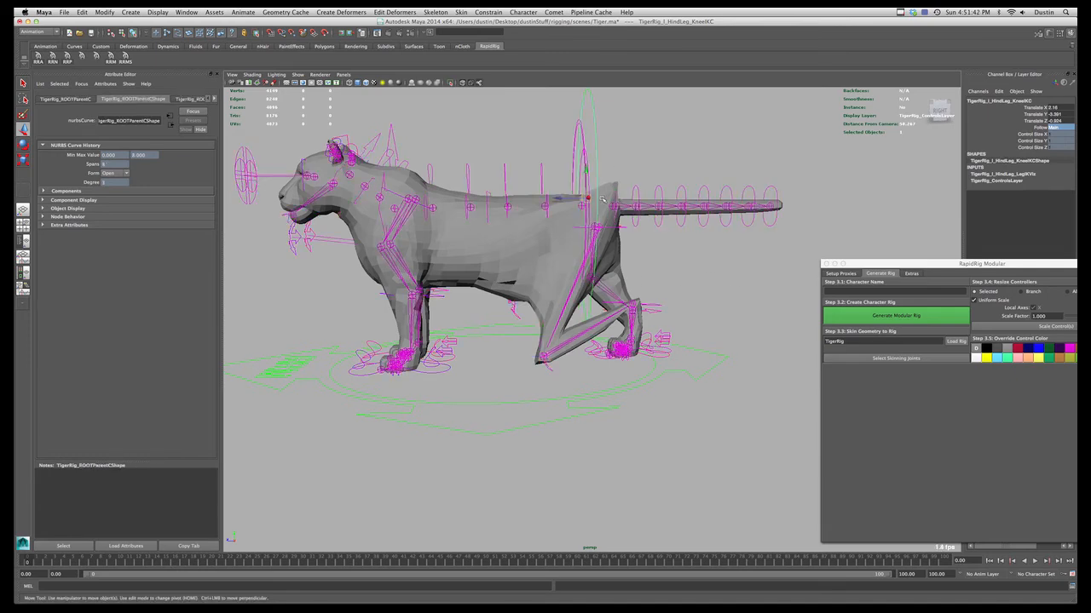
{"action": "left_click_drag", "start_coordinate": [583, 203], "coordinate": [549, 200]}
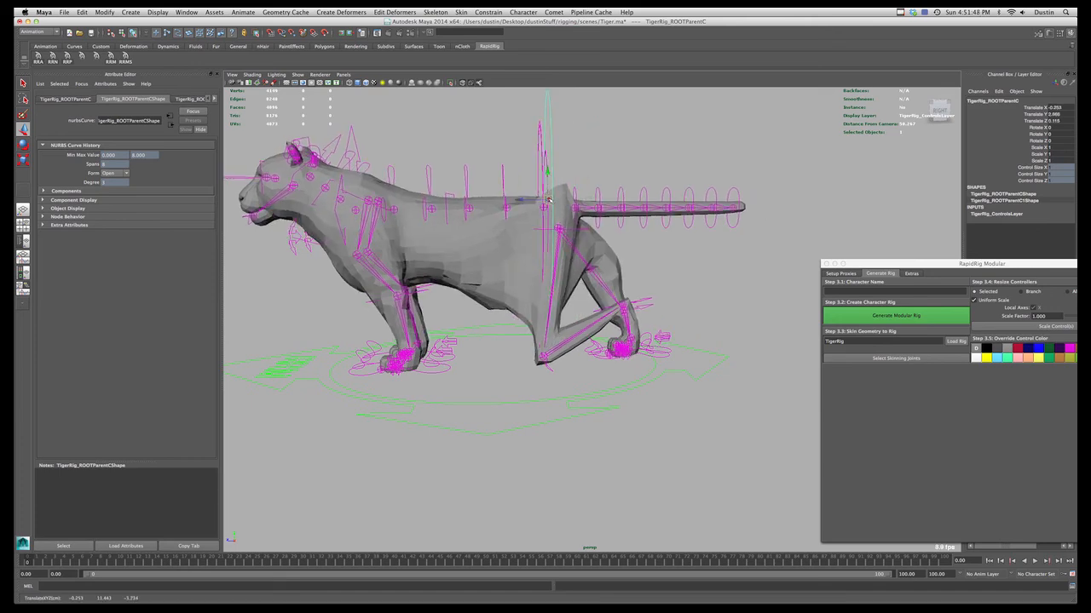
{"action": "key", "text": "z"}
{"action": "key", "text": "z"}
{"action": "key", "text": "z"}
{"action": "key", "text": "z"}
- Try raising the left hind knee IK control and moving the root forward, and undo back to the Ankle Follow setting
{"action": "left_click_drag", "start_coordinate": [544, 354], "coordinate": [579, 301]}
{"action": "left_click", "coordinate": [595, 146]}
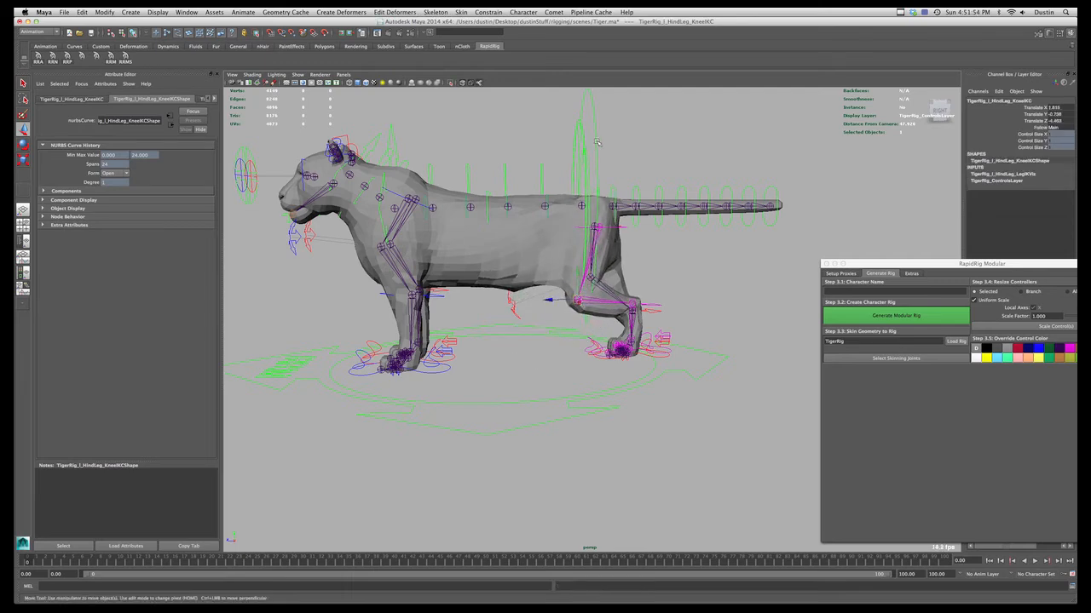
{"action": "left_click_drag", "start_coordinate": [586, 196], "coordinate": [539, 185]}
{"action": "key", "text": "ctrl+z"}
{"action": "key", "text": "ctrl+z"}
{"action": "key", "text": "ctrl+z"}
{"action": "key", "text": "ctrl+z"}
{"action": "key", "text": "ctrl+z"}
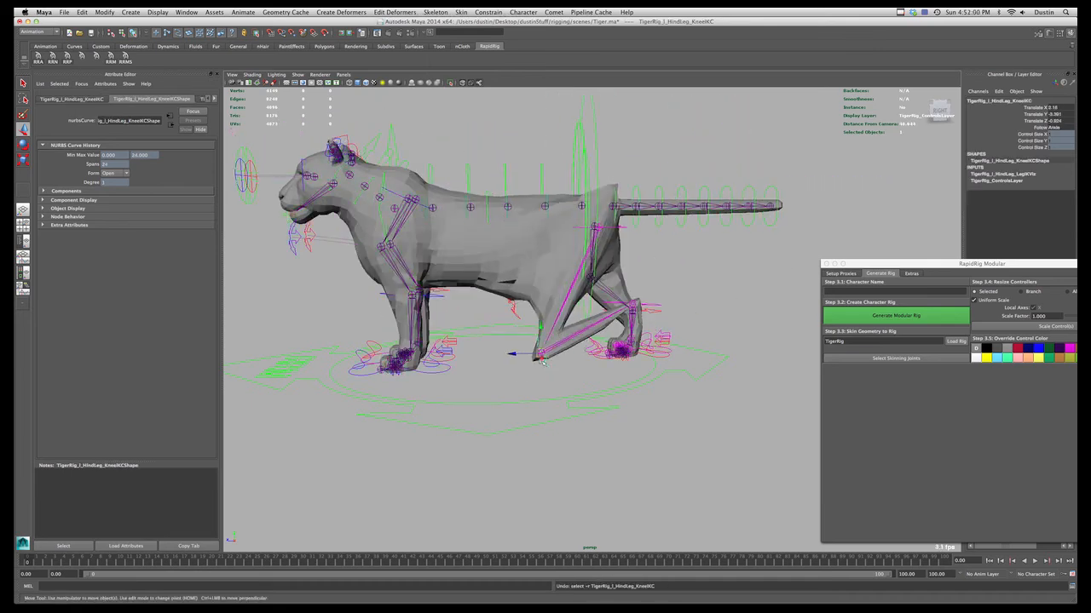
- Set the left hind foot IK control's Knee Lock back to 0
{"action": "left_click", "coordinate": [546, 365]}
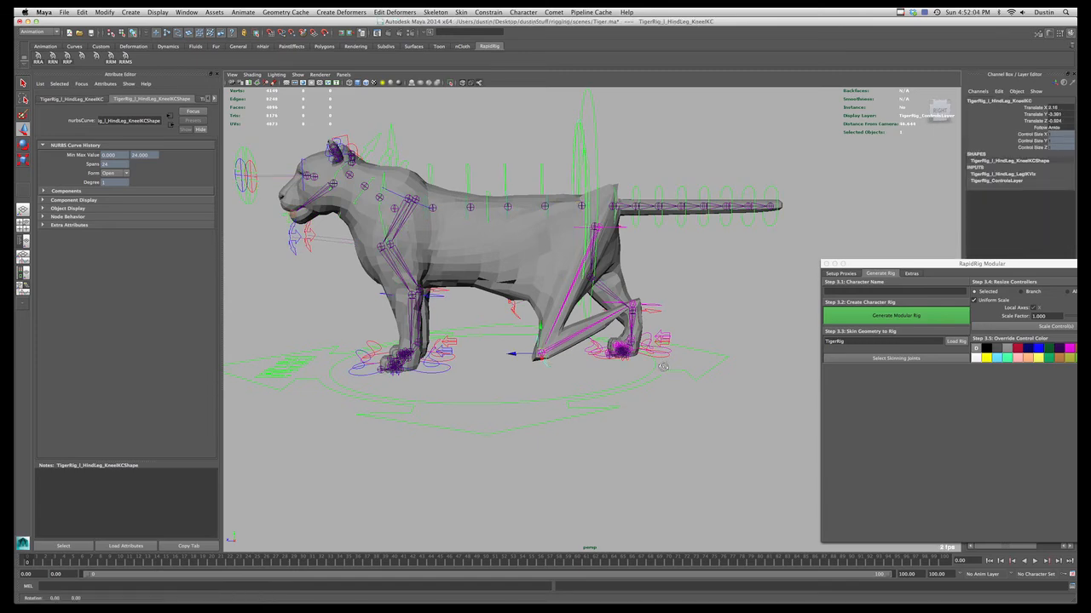
{"action": "mouse_move", "coordinate": [670, 369]}
{"action": "left_mouse_down", "text": "alt"}
{"action": "mouse_move", "coordinate": [666, 378]}
{"action": "mouse_move", "coordinate": [690, 378]}
{"action": "mouse_move", "coordinate": [670, 381]}
{"action": "left_mouse_up", "text": "alt"}
{"action": "left_click", "coordinate": [684, 375]}
{"action": "left_click", "coordinate": [1040, 161]}
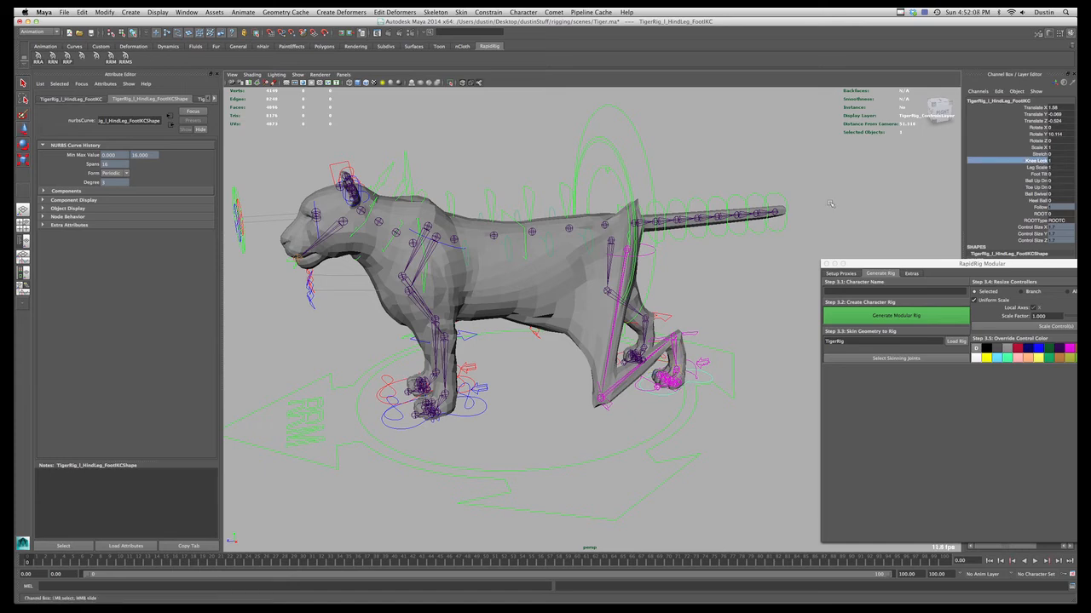
{"action": "middle_click_drag", "start_coordinate": [769, 259], "coordinate": [754, 259]}
{"action": "left_click_drag", "start_coordinate": [753, 259], "coordinate": [736, 258], "text": "alt"}
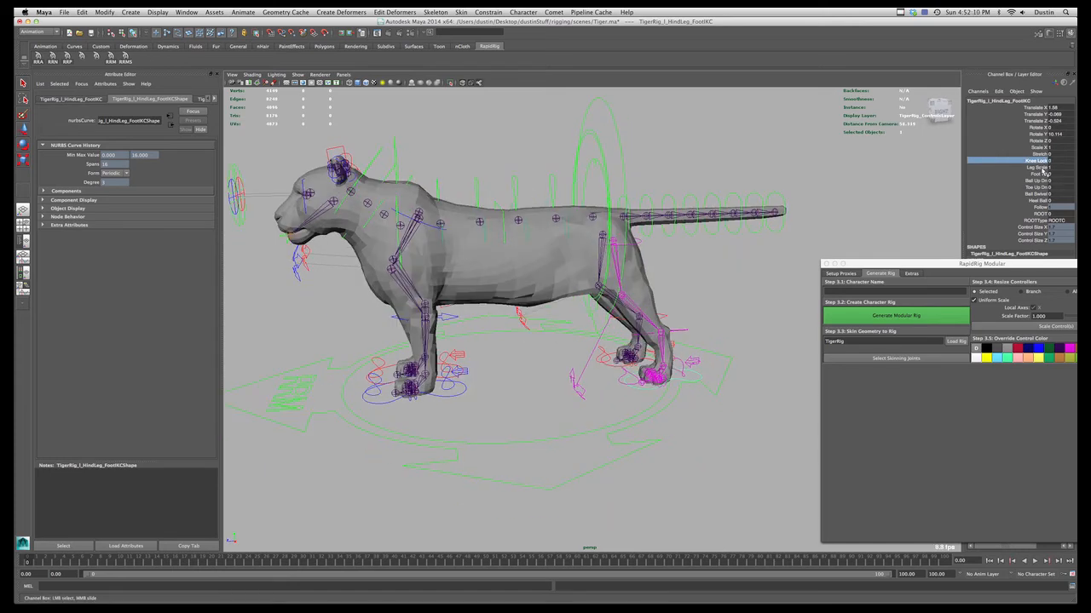
- Lower the left hind foot IK control's Leg Scale to 0.8 and reposition the left hind knee IK control
{"action": "left_click", "coordinate": [1040, 168]}
{"action": "middle_click_drag", "start_coordinate": [849, 225], "coordinate": [828, 225]}
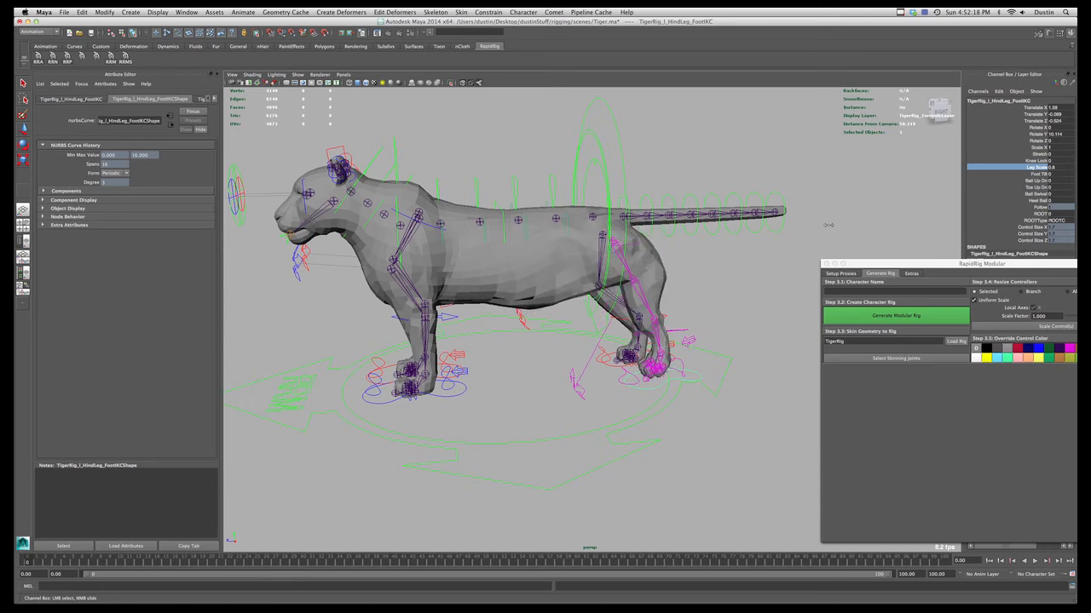
{"action": "left_click", "coordinate": [577, 379]}
{"action": "key", "text": "w"}
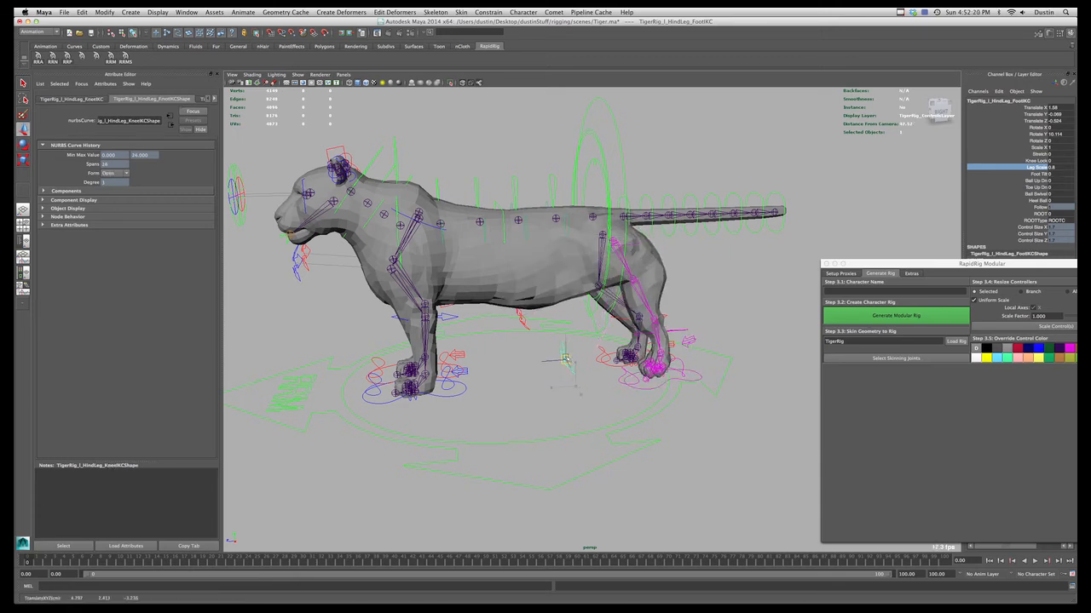
- Try a Leg Scale of 1.1 on the left hind foot IK control, undo it, and set the value to 1
{"action": "left_click", "coordinate": [699, 376]}
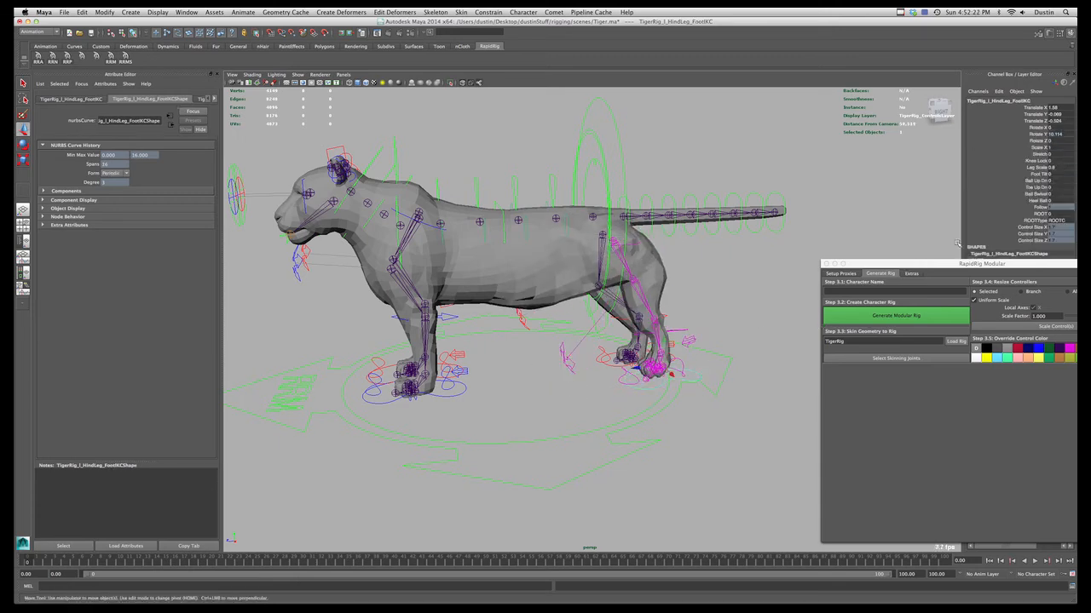
{"action": "left_click", "coordinate": [1036, 167]}
{"action": "middle_click_drag", "start_coordinate": [823, 228], "coordinate": [824, 227]}
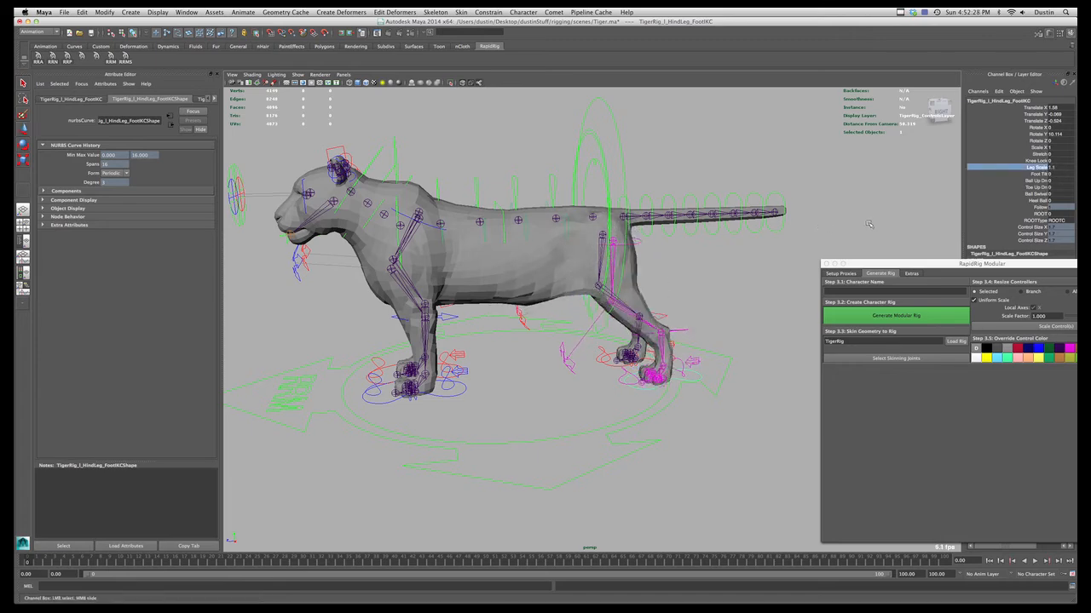
{"action": "key", "text": "super+z"}
{"action": "left_click", "coordinate": [1052, 173]}
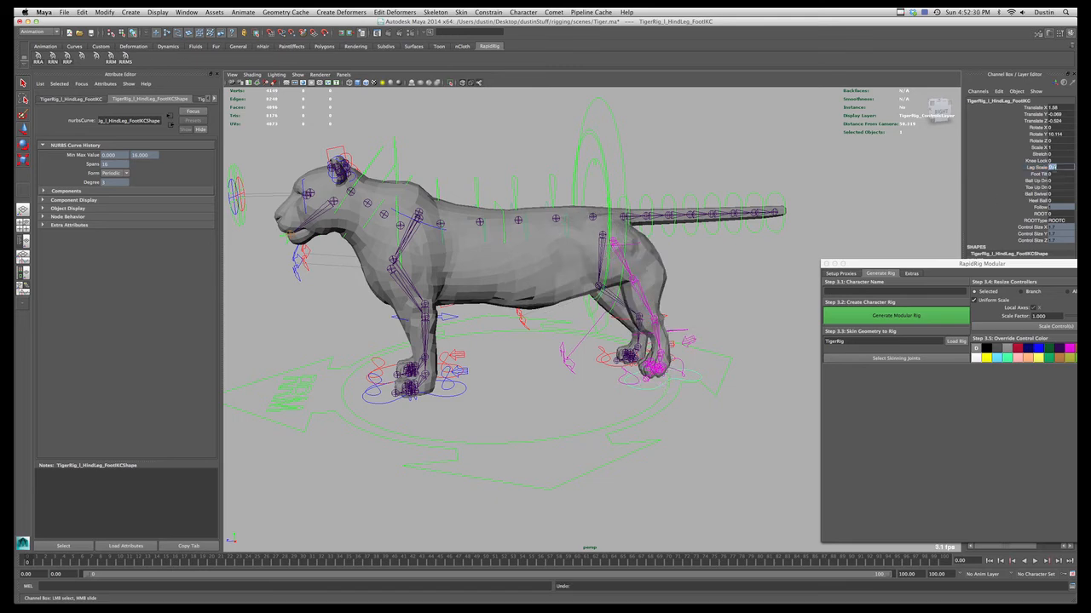
{"action": "key", "text": "Return"}
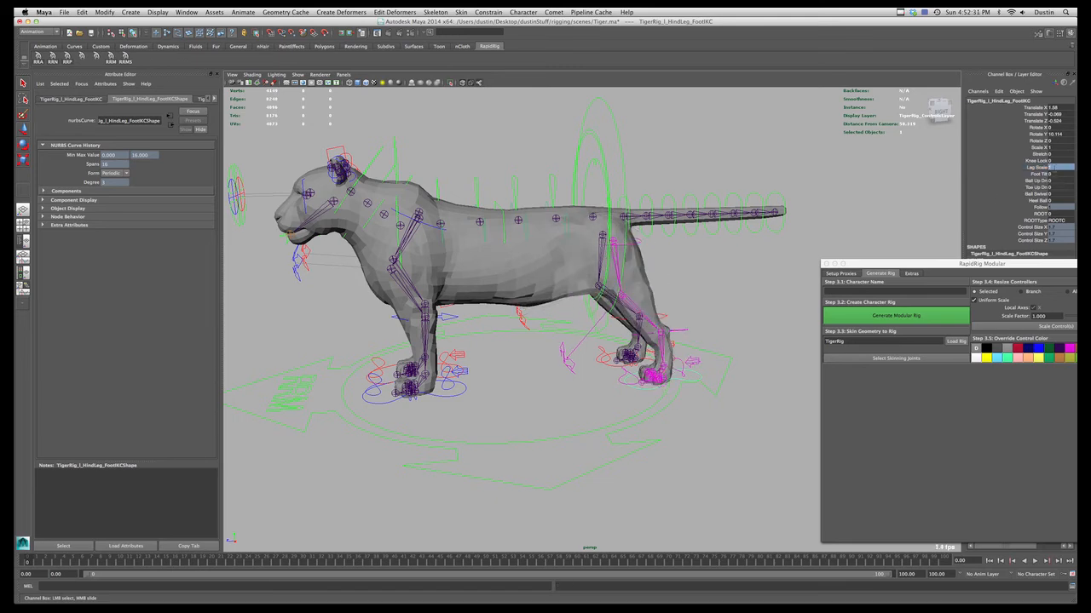
- Try moving the left hind hip FK control and undo the move
{"action": "left_click", "coordinate": [616, 244]}
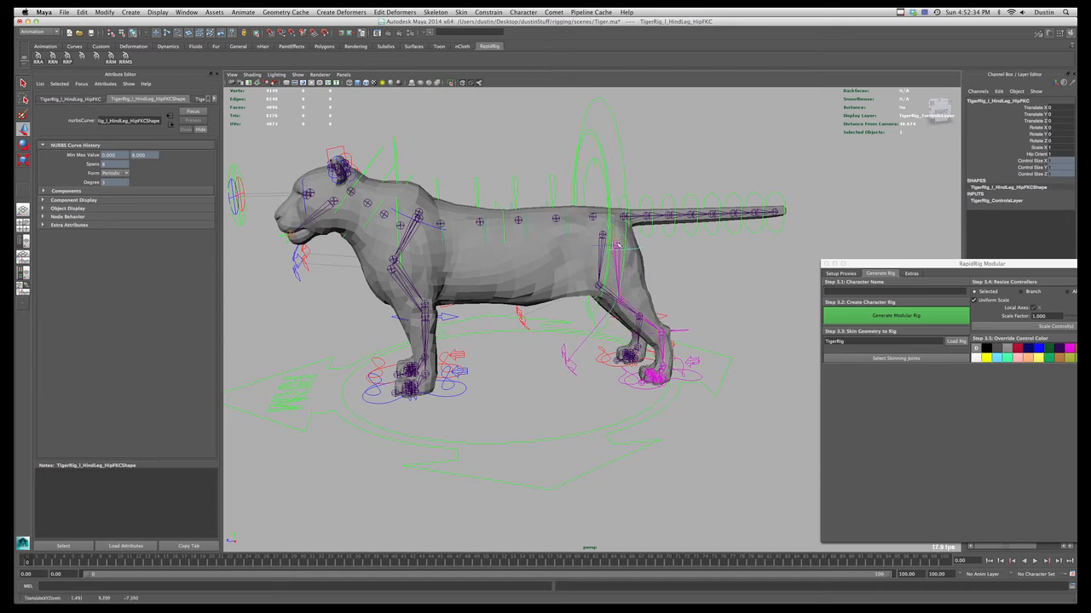
{"action": "left_click_drag", "start_coordinate": [617, 244], "coordinate": [617, 249]}
{"action": "key", "text": "ctrl+z"}
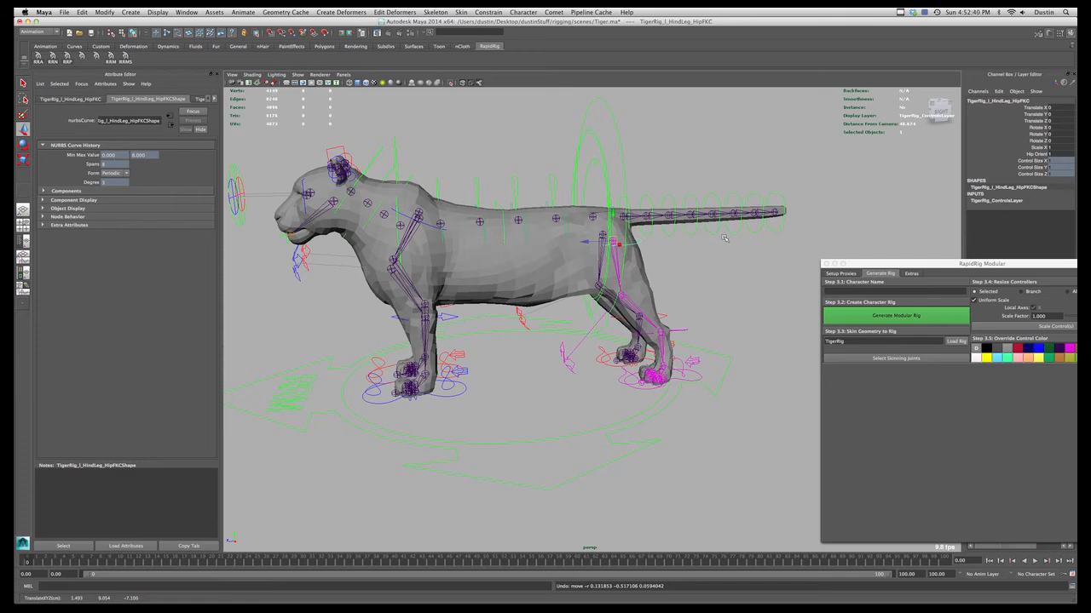
- Try different Foot Tilt values on the left hind foot IK control, including about -2.7, and inspect the foot from several angles
{"action": "left_click", "coordinate": [698, 381]}
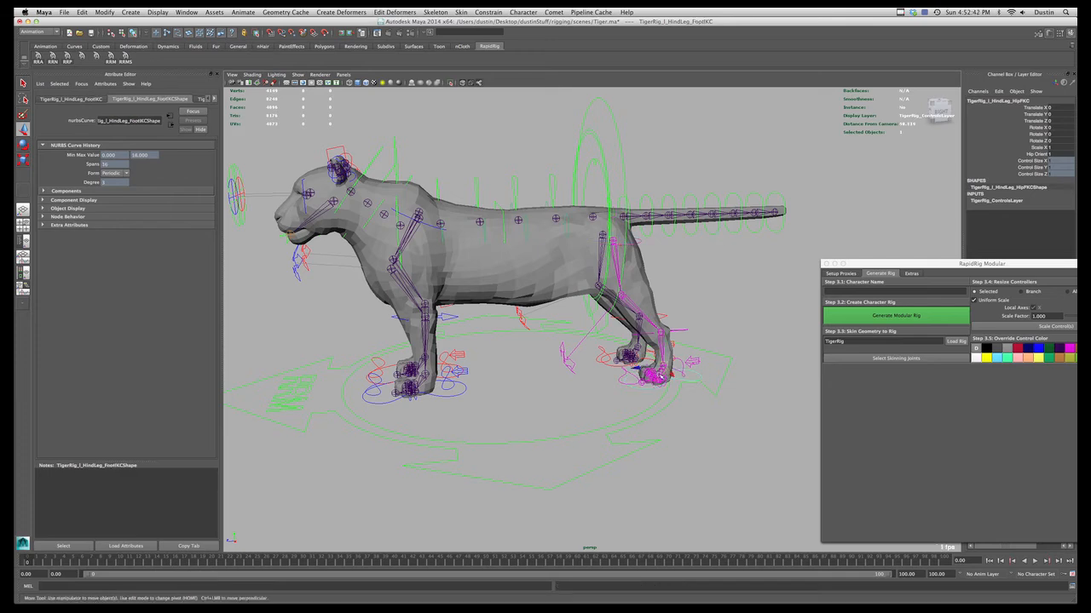
{"action": "left_click_drag", "start_coordinate": [697, 380], "coordinate": [655, 377], "text": "alt"}
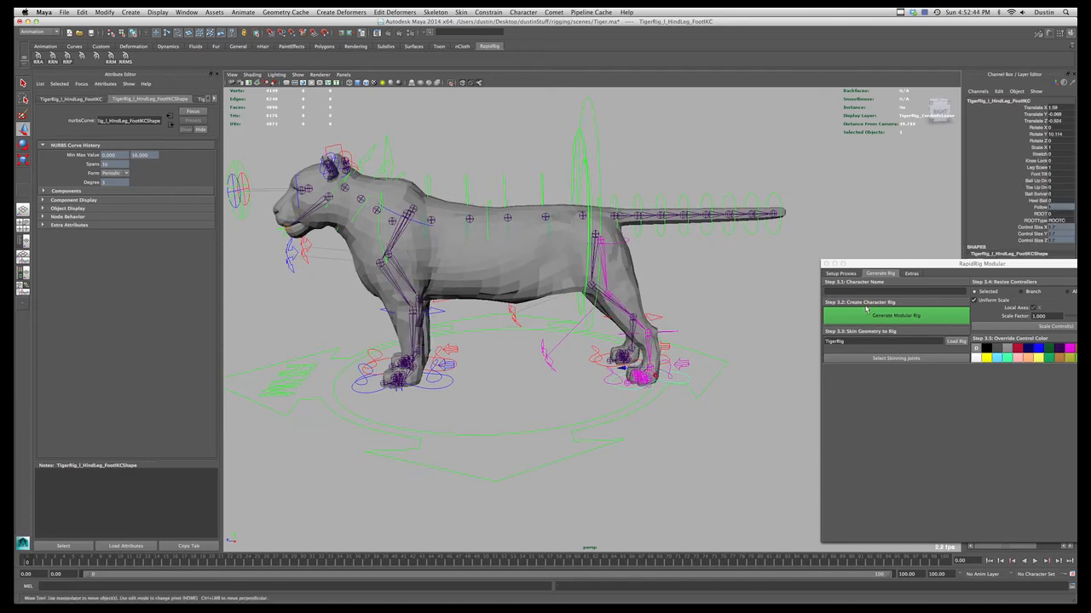
{"action": "left_click", "coordinate": [1038, 174]}
{"action": "middle_click_drag", "start_coordinate": [863, 209], "coordinate": [703, 292]}
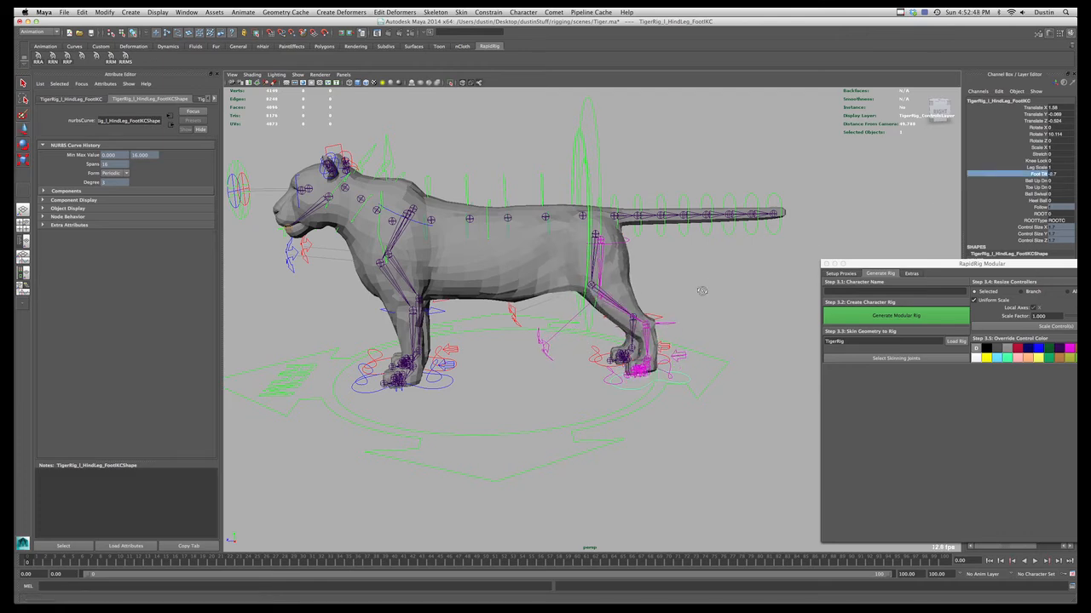
{"action": "left_click_drag", "start_coordinate": [703, 291], "coordinate": [737, 292], "text": "alt"}
{"action": "middle_click_drag", "start_coordinate": [738, 292], "coordinate": [690, 274], "text": "alt"}
{"action": "left_click_drag", "start_coordinate": [696, 287], "coordinate": [724, 276], "text": "alt"}
{"action": "mouse_move", "coordinate": [724, 277]}
{"action": "middle_mouse_down"}
{"action": "mouse_move", "coordinate": [747, 282]}
{"action": "mouse_move", "coordinate": [723, 285]}
{"action": "middle_mouse_up"}
{"action": "left_click_drag", "start_coordinate": [723, 285], "coordinate": [725, 289], "text": "alt"}
- Reset the left hind foot IK control's Foot Tilt to 0
{"action": "double_click", "coordinate": [1060, 174]}
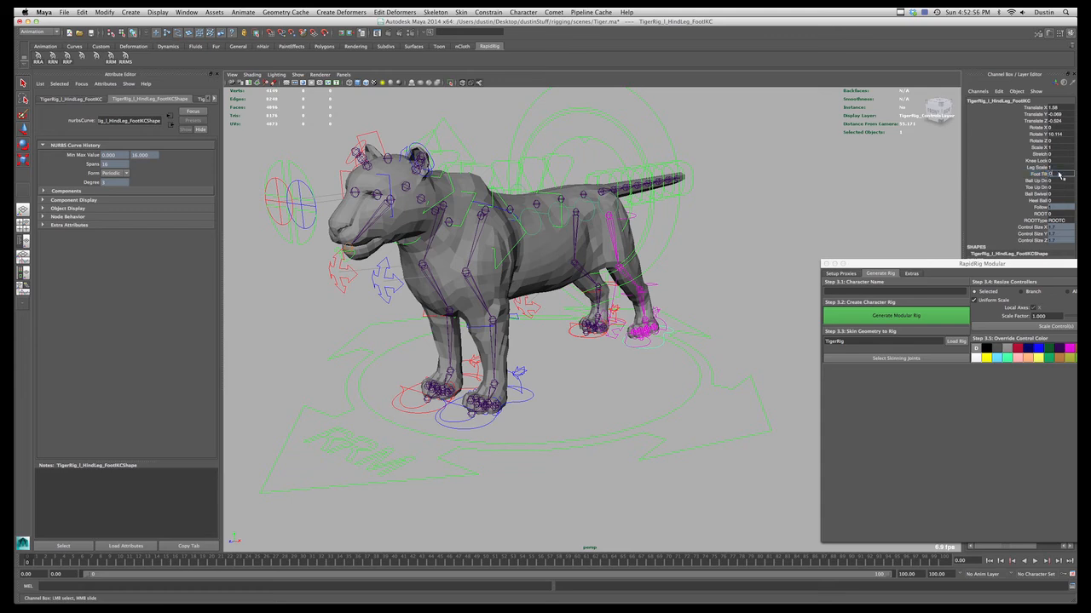
{"action": "key", "text": "Return"}
{"action": "left_click_drag", "start_coordinate": [774, 251], "coordinate": [873, 225], "text": "alt"}
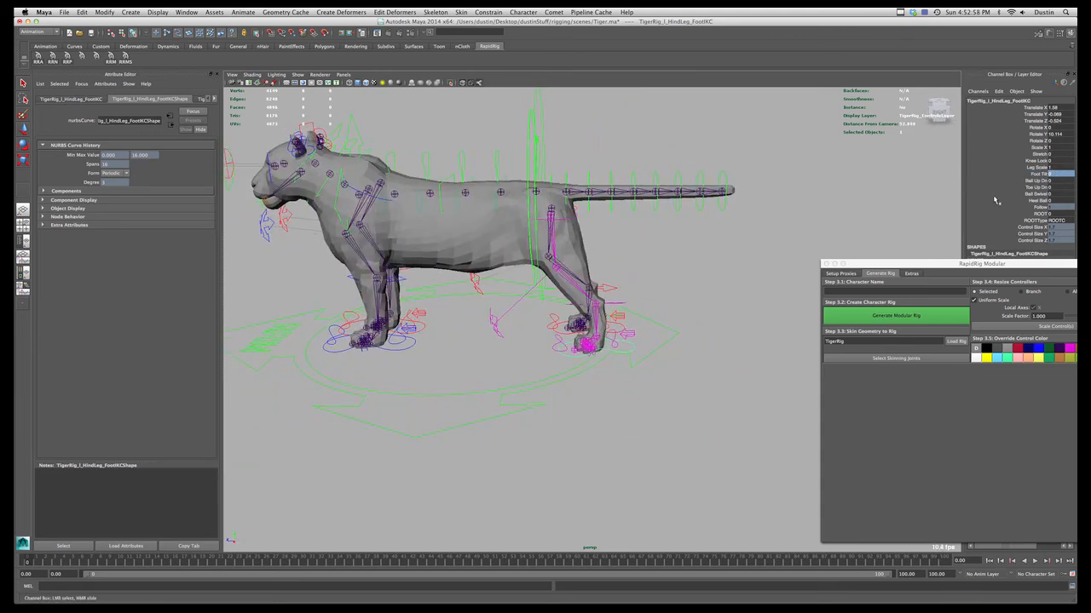
- Adjust the left hind foot IK control's Ball Up Dn to about -2
{"action": "left_click", "coordinate": [1028, 186]}
{"action": "left_click", "coordinate": [1040, 181]}
{"action": "mouse_move", "coordinate": [716, 251]}
{"action": "middle_mouse_down"}
{"action": "mouse_move", "coordinate": [742, 250]}
{"action": "mouse_move", "coordinate": [707, 251]}
{"action": "mouse_move", "coordinate": [731, 252]}
{"action": "mouse_move", "coordinate": [722, 257]}
{"action": "middle_mouse_up"}
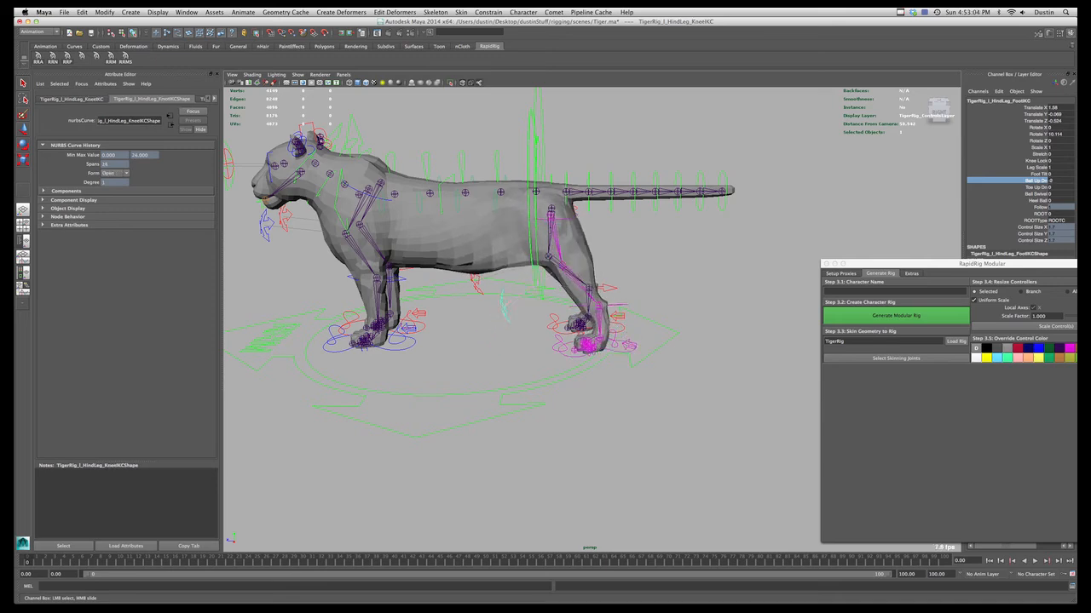
- Set the left hind knee IK control's Translate X, Y and Z to 0 and its Follow to Main
{"action": "left_click", "coordinate": [503, 305]}
{"action": "key", "text": "w"}
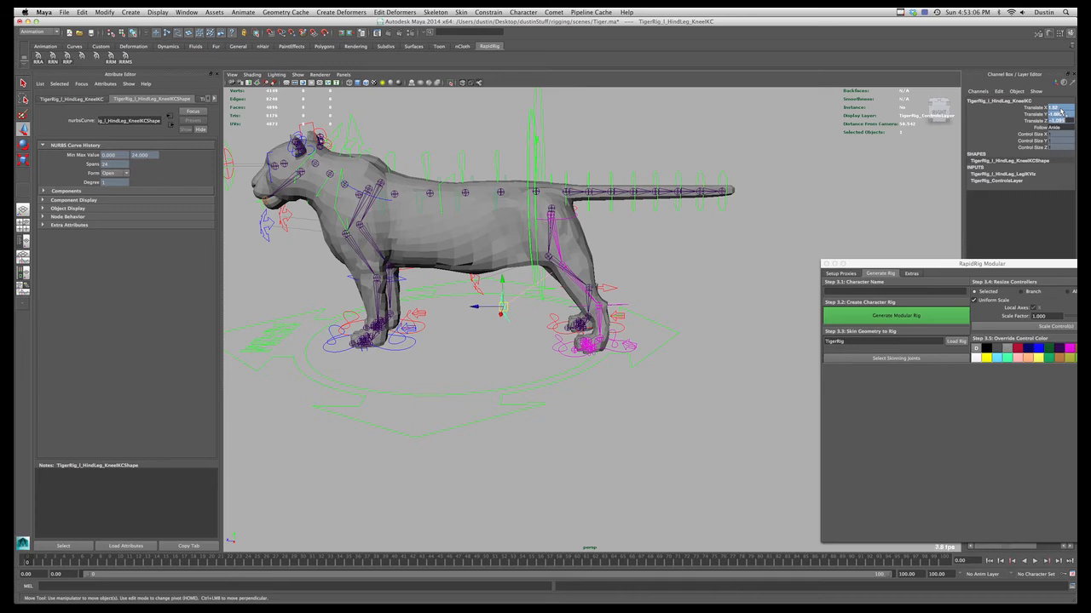
{"action": "type", "text": "0"}
{"action": "key", "text": "Return"}
{"action": "left_click", "coordinate": [1056, 128]}
{"action": "left_click", "coordinate": [1056, 141]}
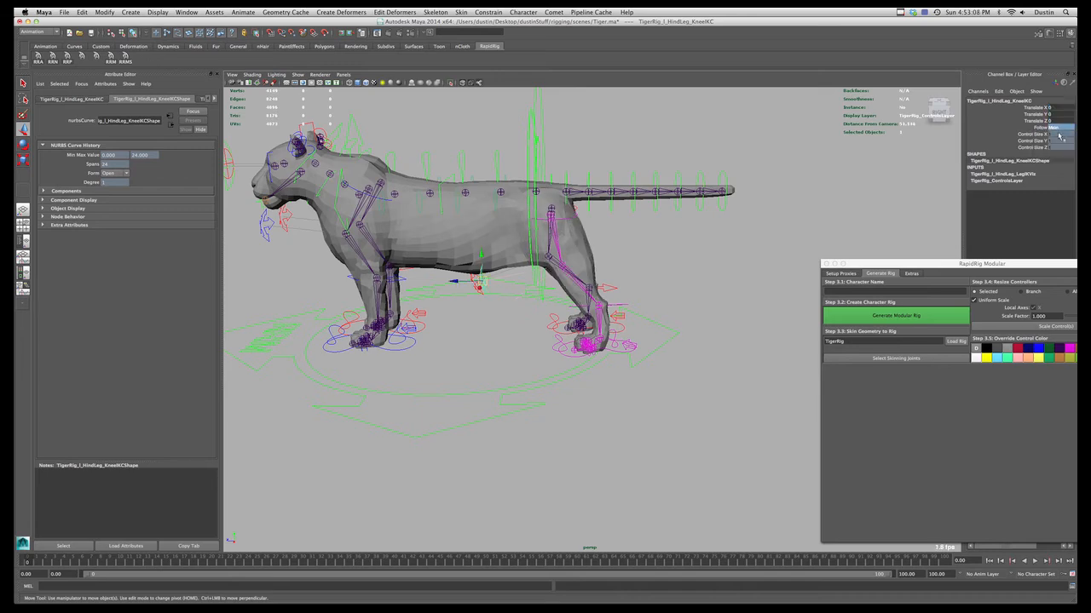
- Try different Ball Up Dn and Toe Up Dn values on the left hind foot IK control, including a Ball Up Dn of -2
{"action": "left_click", "coordinate": [593, 354]}
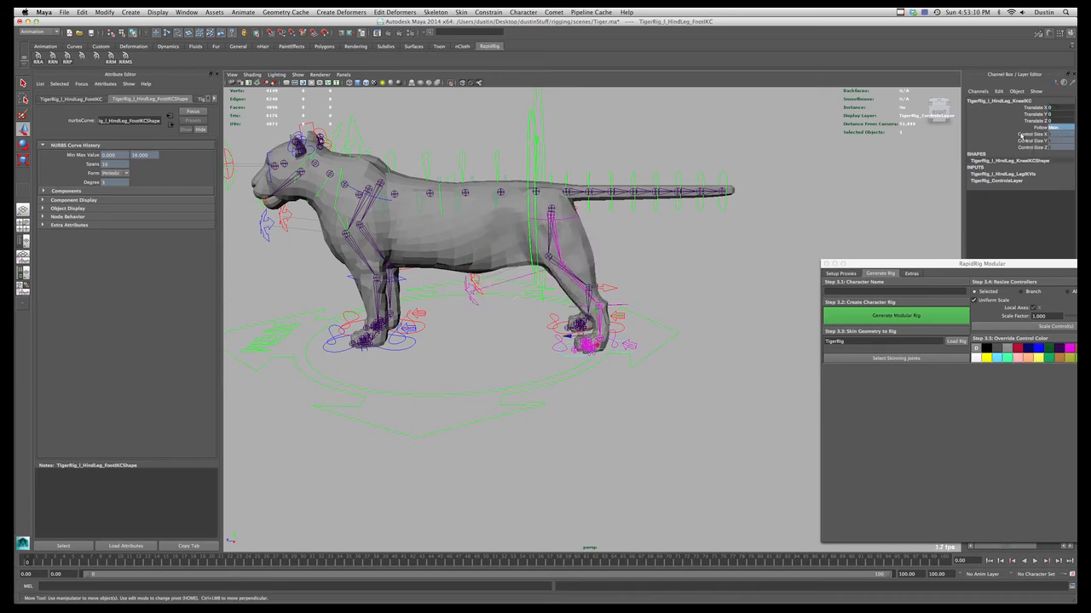
{"action": "left_click", "coordinate": [1041, 181]}
{"action": "mouse_move", "coordinate": [806, 196]}
{"action": "middle_mouse_down"}
{"action": "mouse_move", "coordinate": [793, 197]}
{"action": "mouse_move", "coordinate": [818, 196]}
{"action": "mouse_move", "coordinate": [792, 197]}
{"action": "mouse_move", "coordinate": [809, 201]}
{"action": "middle_mouse_up"}
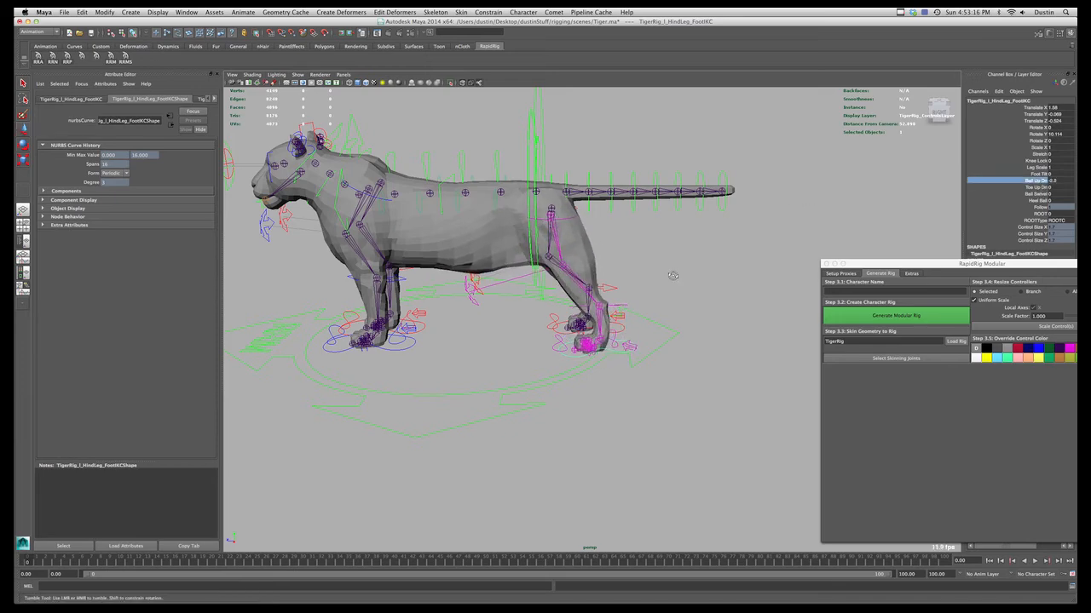
{"action": "left_click_drag", "start_coordinate": [673, 275], "coordinate": [720, 245], "text": "alt"}
{"action": "left_click", "coordinate": [1034, 188]}
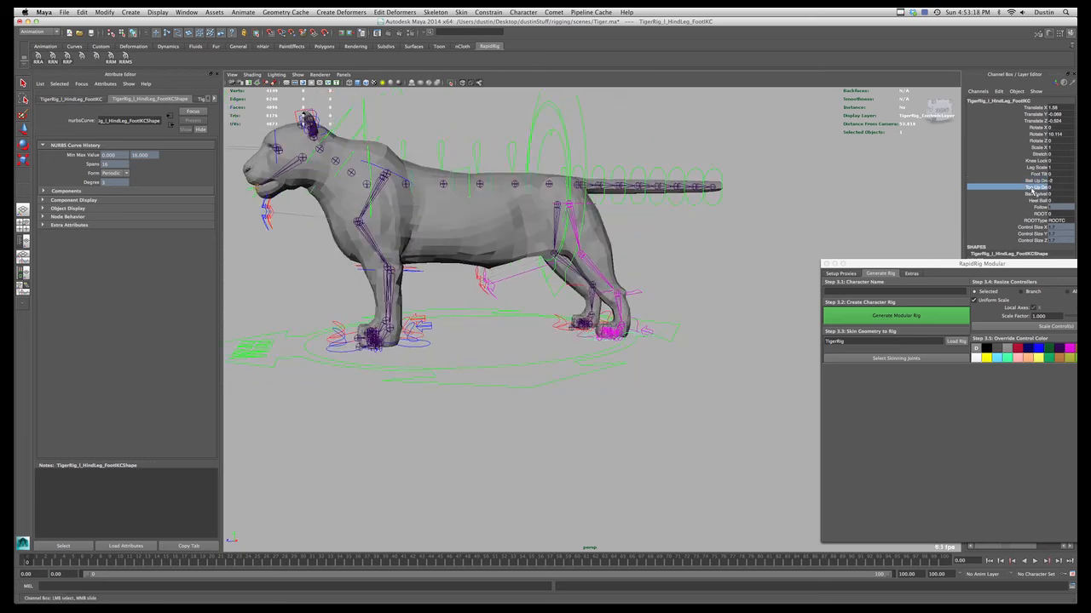
{"action": "middle_click_drag", "start_coordinate": [686, 230], "coordinate": [711, 236]}
{"action": "left_click_drag", "start_coordinate": [709, 239], "coordinate": [598, 306], "text": "alt"}
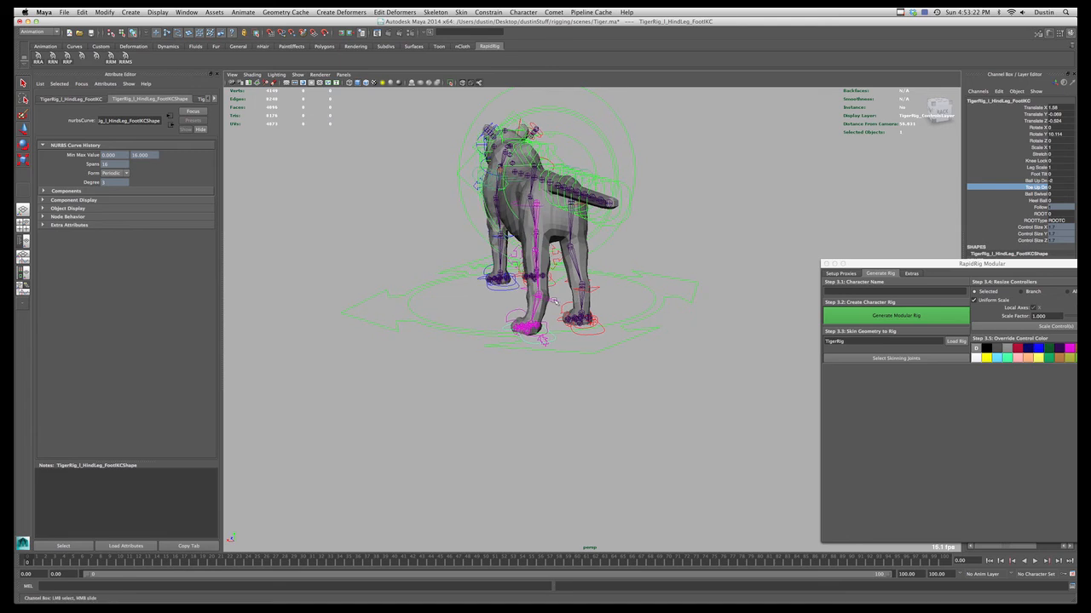
- Reset the left hind foot IK control's Translate, Rotate X, Rotate Y and Ball Up Dn values to 0
{"action": "left_click", "coordinate": [576, 298]}
{"action": "key", "text": "w"}
{"action": "left_click_drag", "start_coordinate": [576, 298], "coordinate": [552, 326], "text": "alt"}
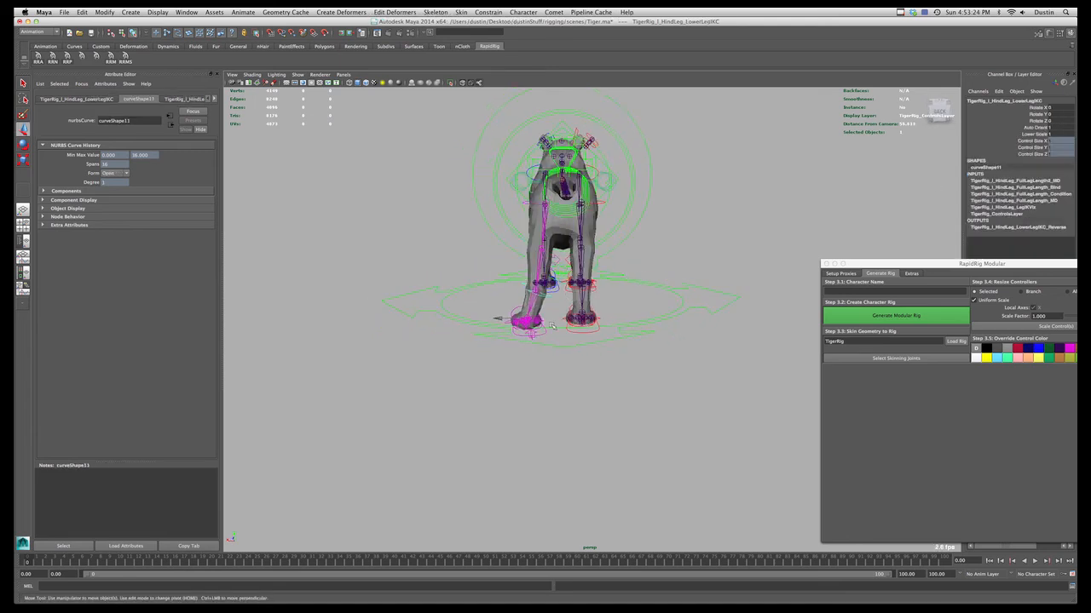
{"action": "left_click", "coordinate": [542, 332]}
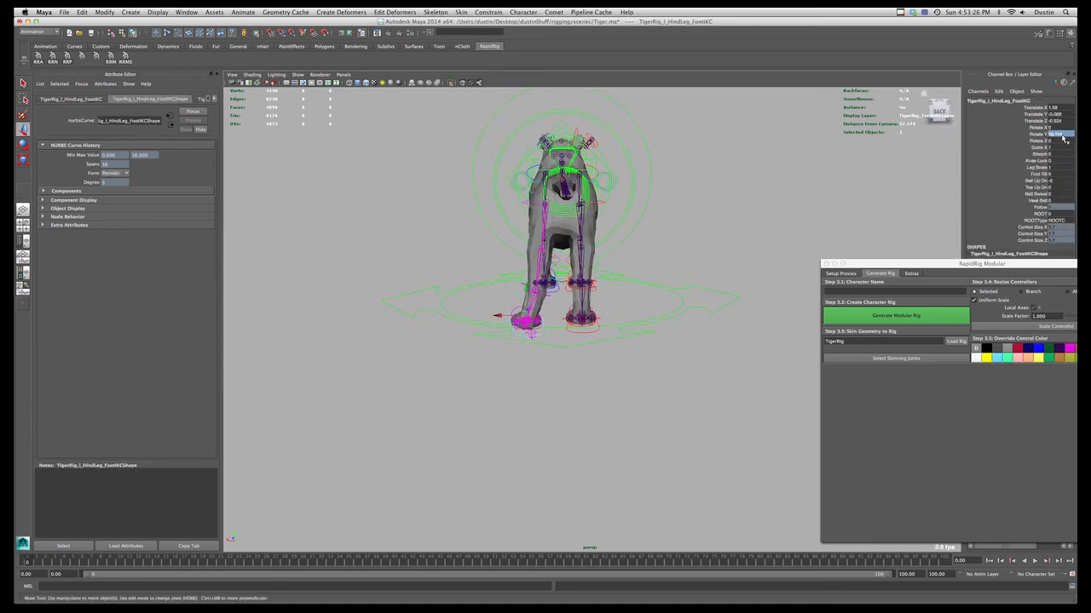
{"action": "left_click_drag", "start_coordinate": [1063, 138], "coordinate": [1062, 114]}
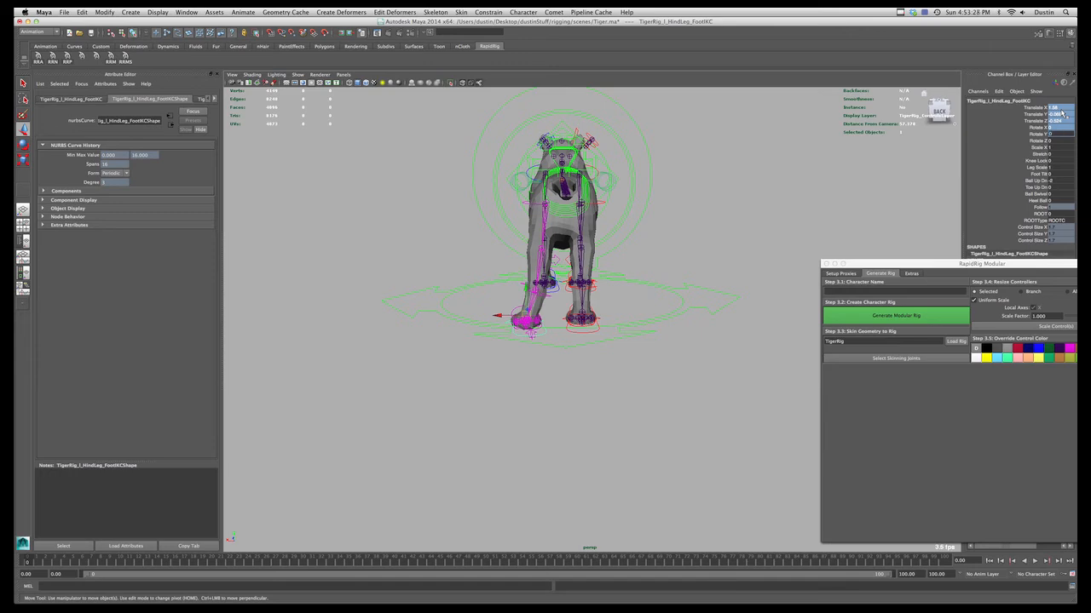
{"action": "left_click_drag", "start_coordinate": [546, 319], "coordinate": [673, 320], "text": "alt"}
{"action": "double_click", "coordinate": [1061, 181]}
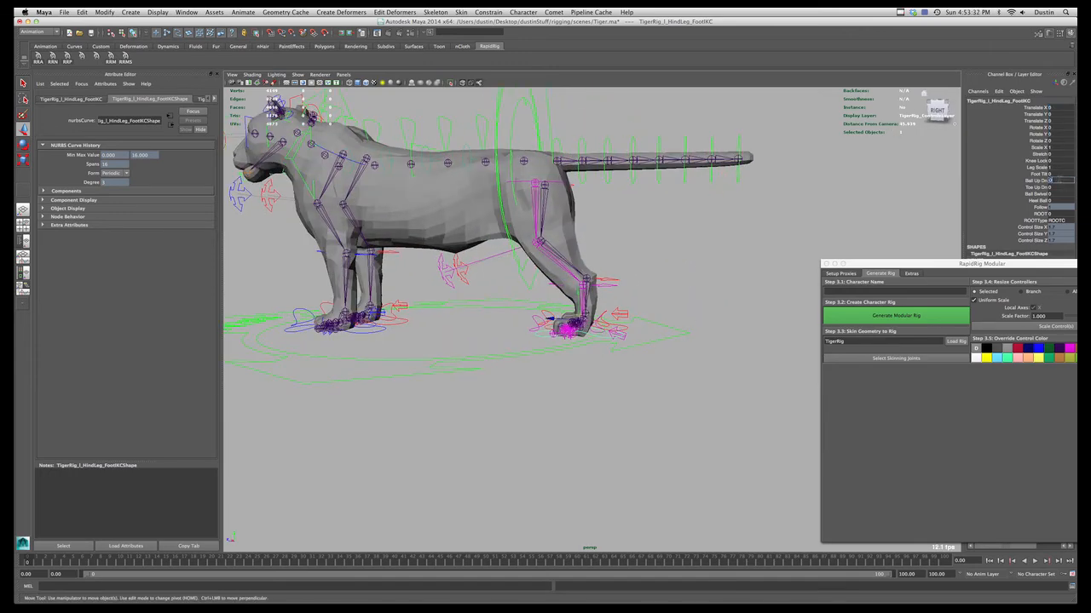
{"action": "key", "text": "Return"}
- Try the left hind foot IK control's Toe Up Dn, Ball Swivel and Heel Ball attributes, undoing the changes
{"action": "left_click", "coordinate": [1035, 188]}
{"action": "middle_click_drag", "start_coordinate": [709, 211], "coordinate": [708, 278]}
{"action": "left_click", "coordinate": [1035, 194]}
{"action": "key", "text": "super+z"}
{"action": "left_click", "coordinate": [1037, 201]}
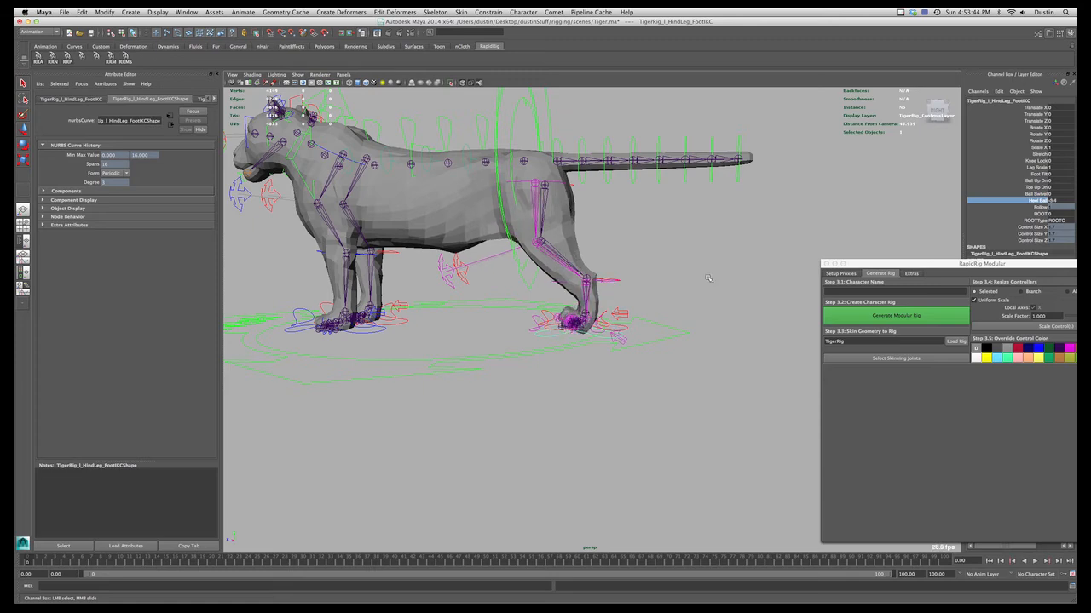
{"action": "key", "text": "super+z"}
{"action": "mouse_move", "coordinate": [681, 283]}
{"action": "left_mouse_down", "text": "alt"}
{"action": "mouse_move", "coordinate": [691, 274]}
{"action": "mouse_move", "coordinate": [686, 285]}
{"action": "left_mouse_up", "text": "alt"}
{"action": "key", "text": "super+z"}
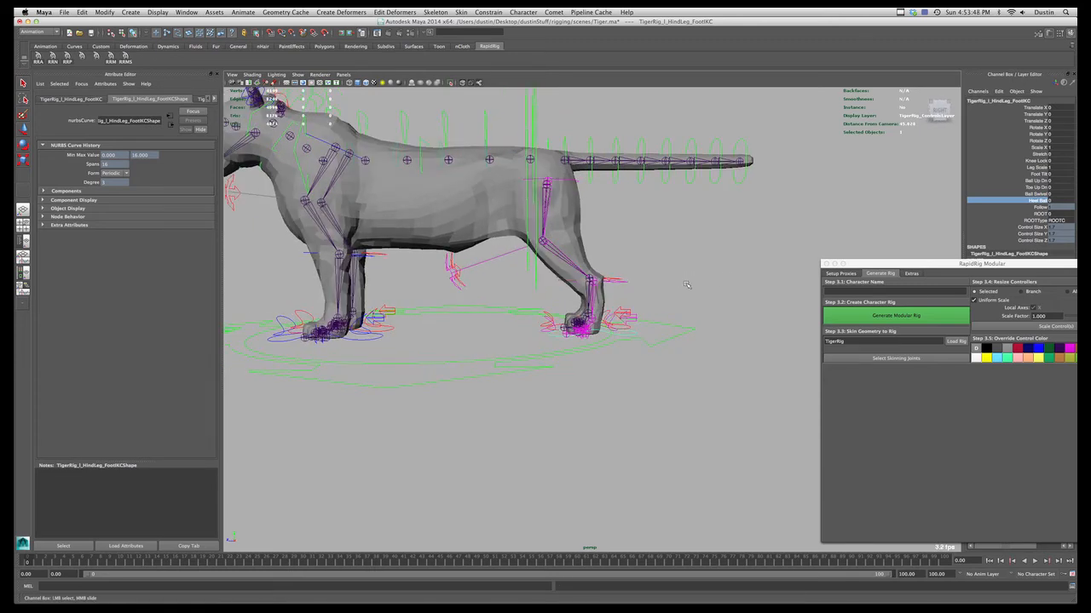
- Try a ROOT value of 1 on the left hind foot IK control and undo it, keeping that control selected
{"action": "left_click", "coordinate": [1041, 213]}
{"action": "middle_click_drag", "start_coordinate": [775, 211], "coordinate": [830, 209]}
{"action": "key", "text": "super+z"}
{"action": "left_click_drag", "start_coordinate": [743, 264], "coordinate": [724, 252], "text": "alt"}
{"action": "key", "text": "w"}
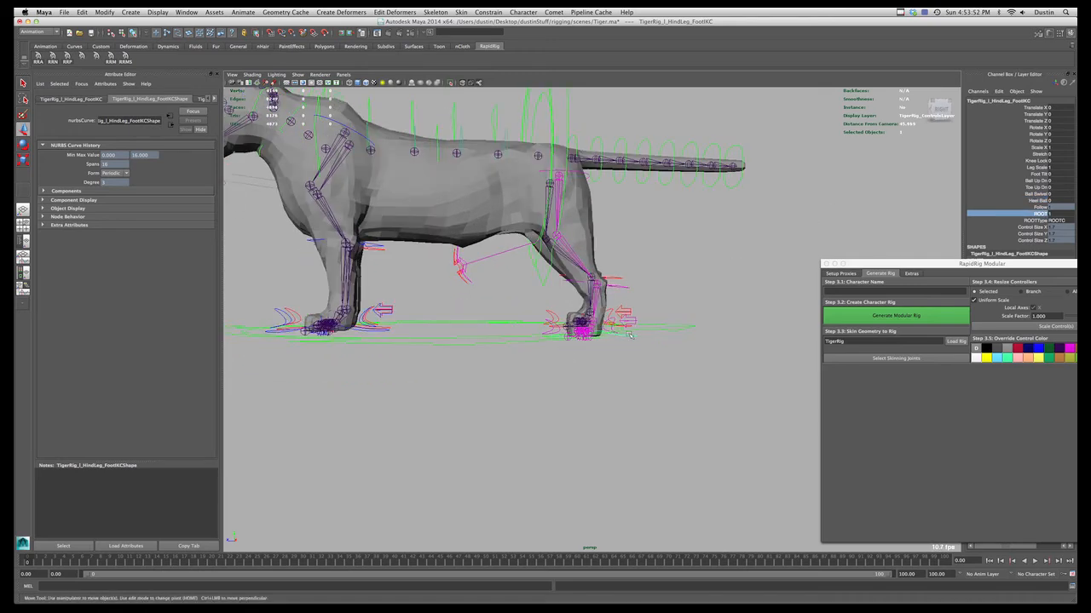
{"action": "left_click_drag", "start_coordinate": [647, 330], "coordinate": [639, 336], "text": "alt"}
{"action": "left_click", "coordinate": [658, 327]}
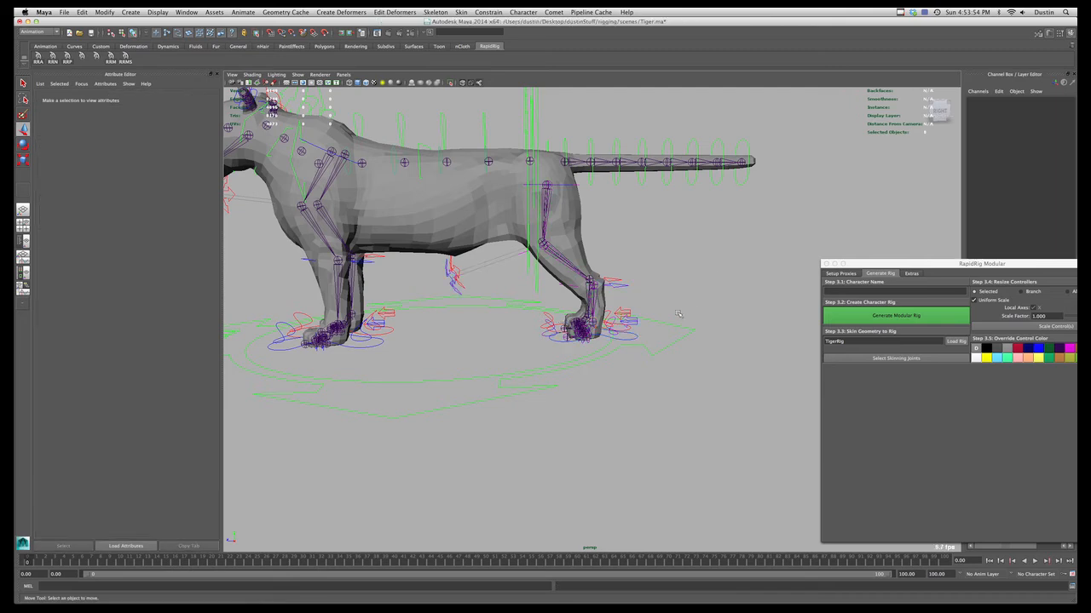
{"action": "left_click", "coordinate": [635, 339]}
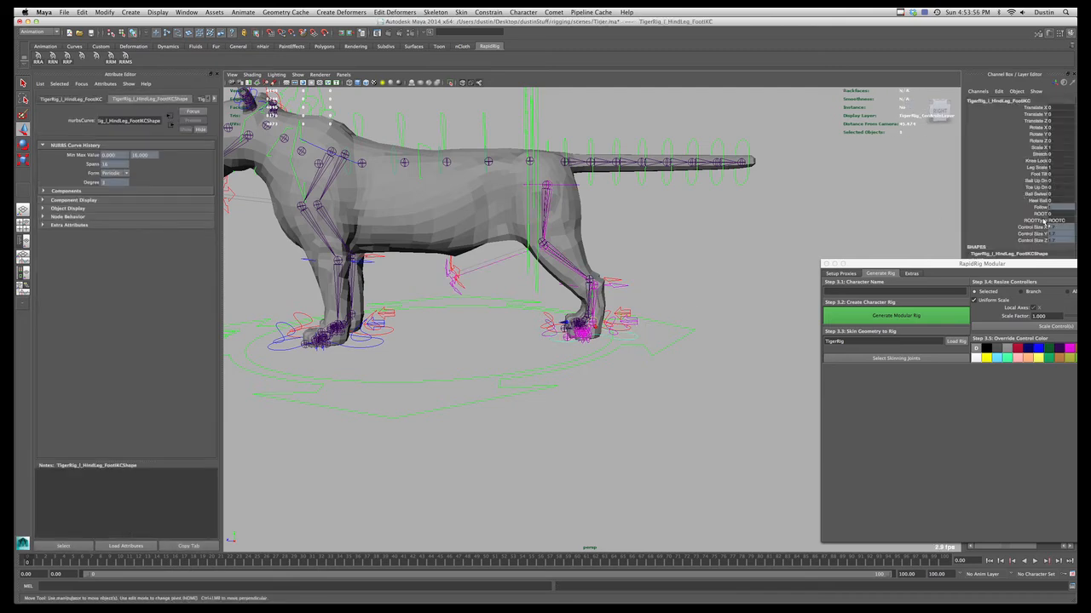
- Move the ROOT parent control forward and down to lower the tiger's body over its planted feet
{"action": "left_click", "coordinate": [535, 118]}
{"action": "left_click", "coordinate": [536, 119]}
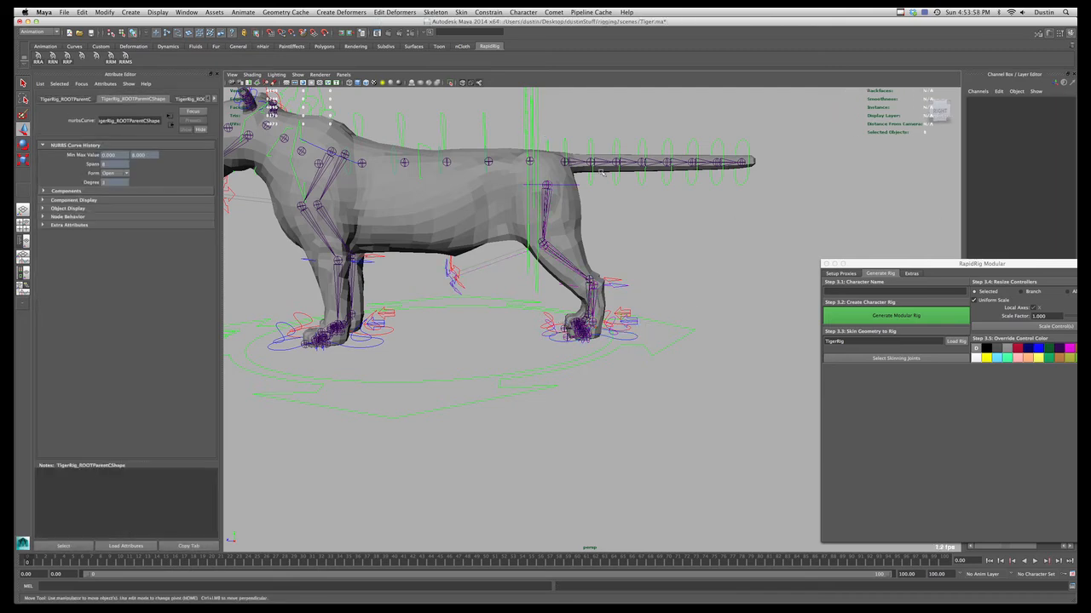
{"action": "right_click_drag", "start_coordinate": [535, 119], "coordinate": [522, 134], "text": "alt"}
{"action": "left_click_drag", "start_coordinate": [541, 177], "coordinate": [526, 205]}
- Set the left hind foot IK control's ROOT attribute to 1 while the body is lowered
{"action": "left_click", "coordinate": [631, 337]}
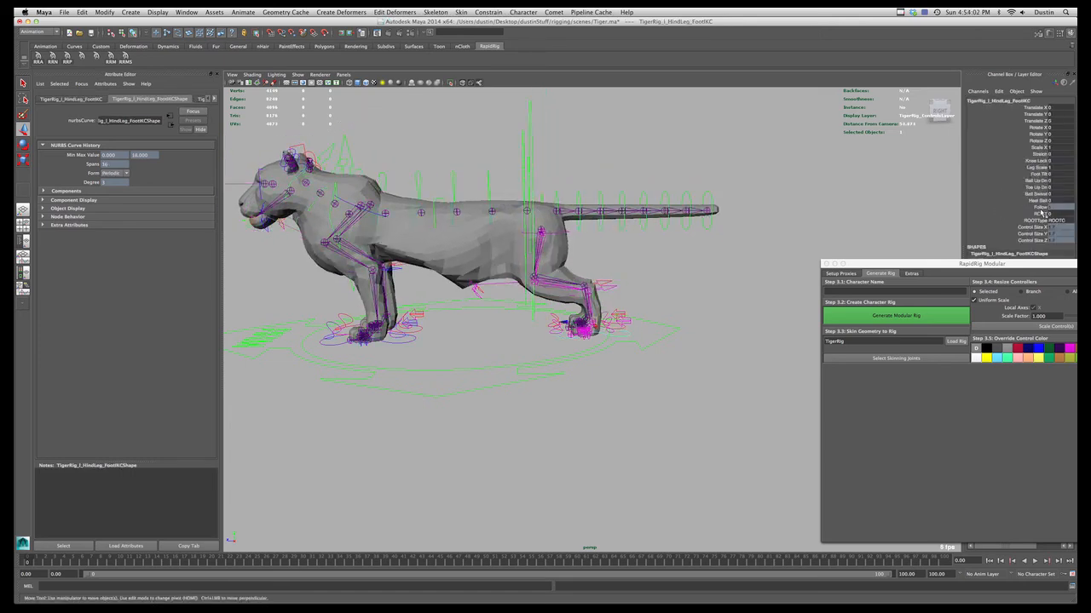
{"action": "left_click", "coordinate": [1014, 218]}
{"action": "middle_click_drag", "start_coordinate": [797, 223], "coordinate": [806, 225]}
{"action": "key", "text": "w"}
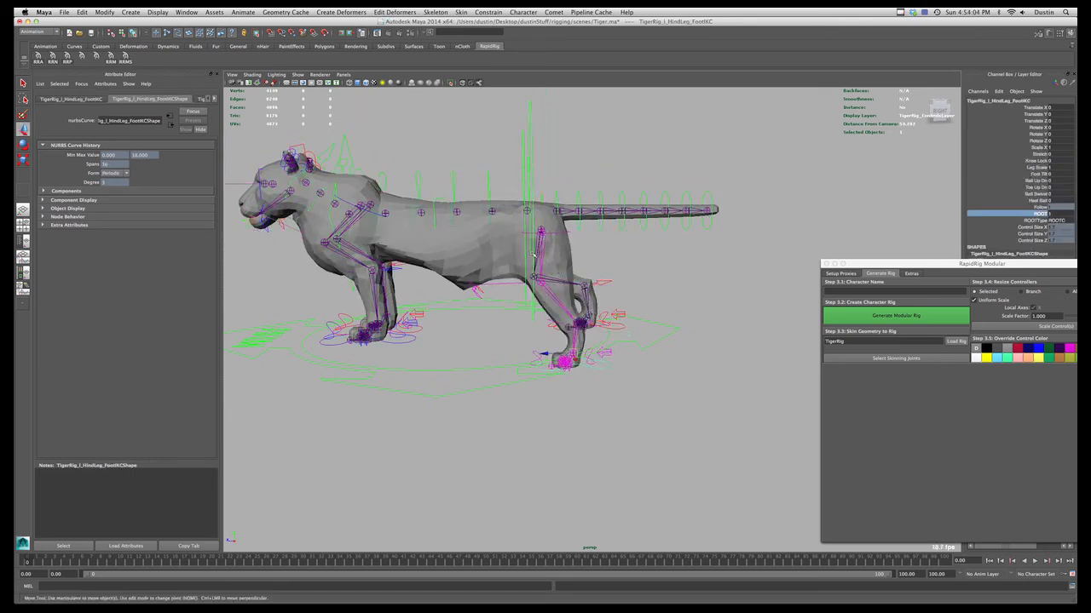
- Move the ROOT parent control around to test the foot's ROOT following, and reposition the left hind foot near its original spot
{"action": "left_click", "coordinate": [530, 132]}
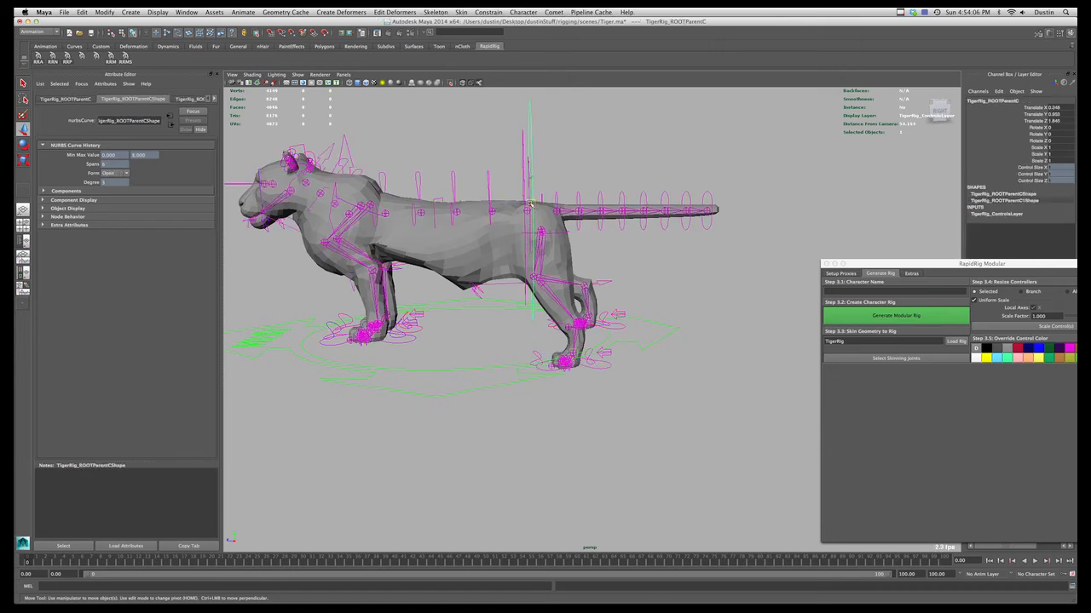
{"action": "mouse_move", "coordinate": [531, 202]}
{"action": "left_mouse_down"}
{"action": "mouse_move", "coordinate": [537, 182]}
{"action": "mouse_move", "coordinate": [537, 214]}
{"action": "left_mouse_up"}
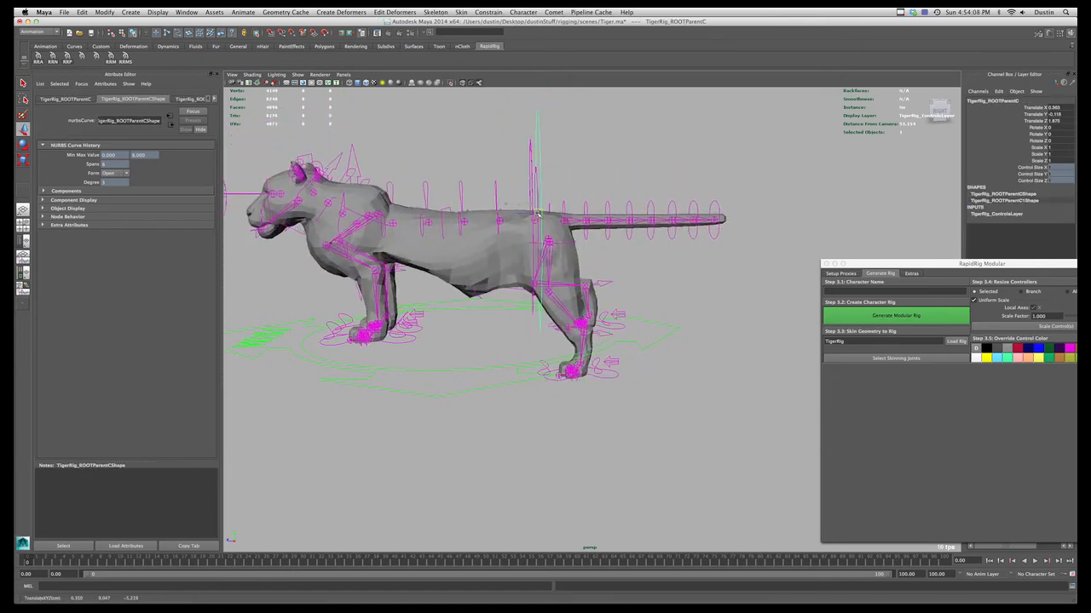
{"action": "middle_click_drag", "start_coordinate": [537, 214], "coordinate": [607, 364]}
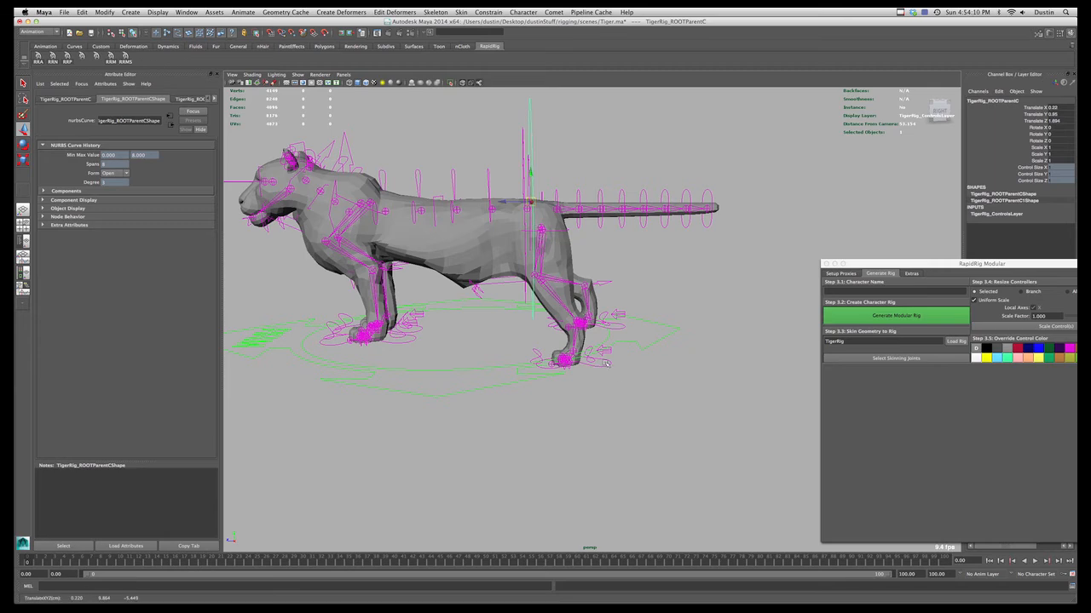
{"action": "left_click", "coordinate": [606, 364]}
{"action": "left_click_drag", "start_coordinate": [574, 354], "coordinate": [603, 331]}
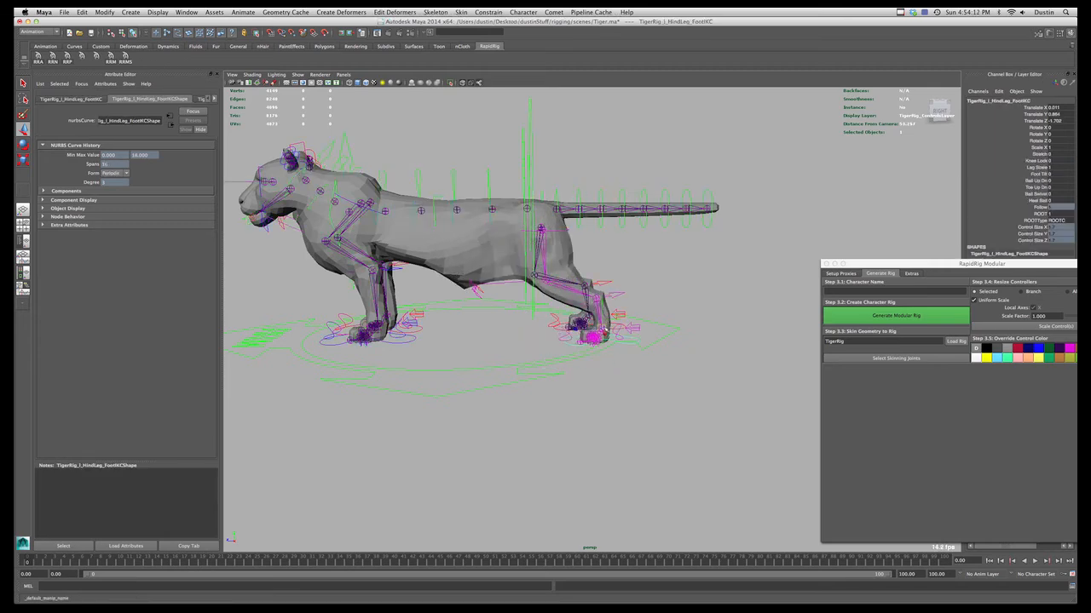
- Undo the foot and ROOT parent moves along with the left hind foot's ROOT change
{"action": "key", "text": "ctrl+z"}
{"action": "key", "text": "ctrl+z"}
{"action": "key", "text": "ctrl+z"}
{"action": "key", "text": "ctrl+z"}
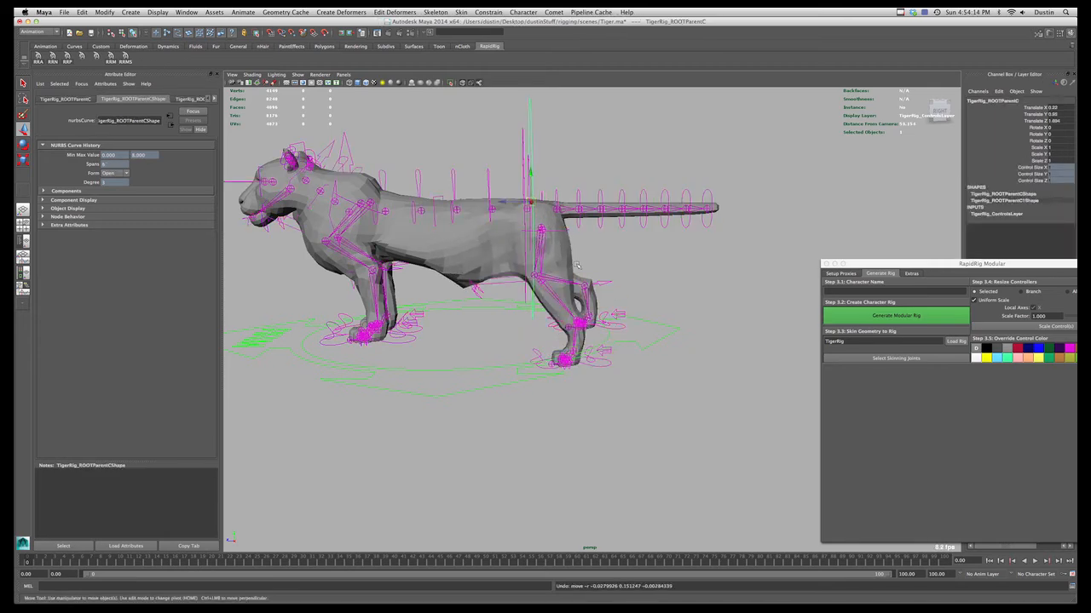
{"action": "key", "text": "ctrl+z"}
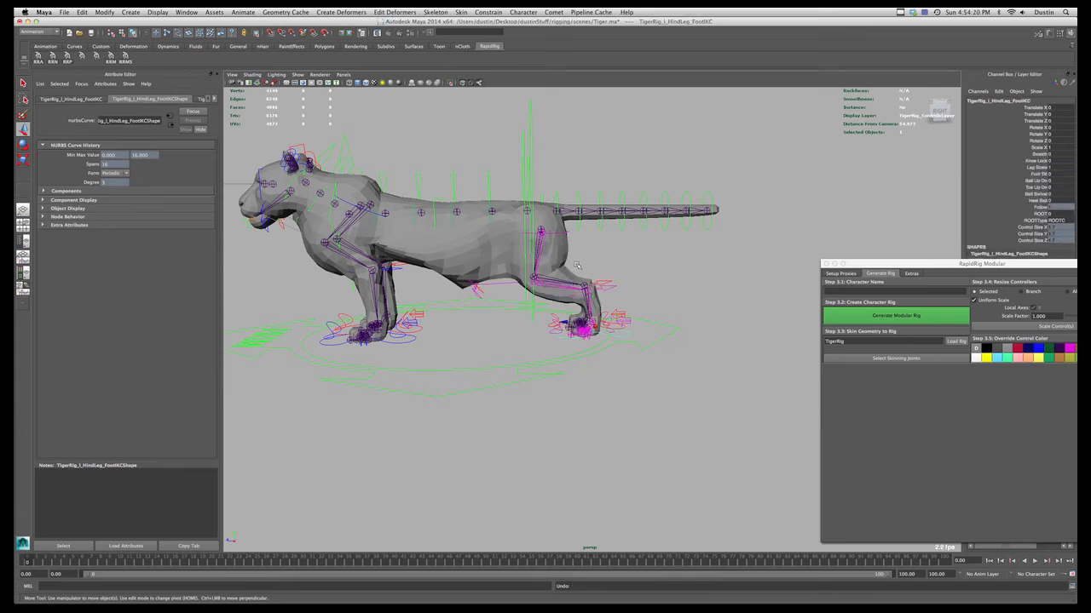
- Reset the ROOT parent control's Translate X, Y and Z to 0
{"action": "left_click_drag", "start_coordinate": [575, 233], "coordinate": [627, 227], "text": "alt"}
{"action": "right_click_drag", "start_coordinate": [611, 239], "coordinate": [638, 272], "text": "alt"}
{"action": "mouse_move", "coordinate": [637, 272]}
{"action": "left_mouse_down", "text": "alt"}
{"action": "mouse_move", "coordinate": [622, 283]}
{"action": "mouse_move", "coordinate": [637, 274]}
{"action": "left_mouse_up", "text": "alt"}
{"action": "left_click", "coordinate": [631, 313]}
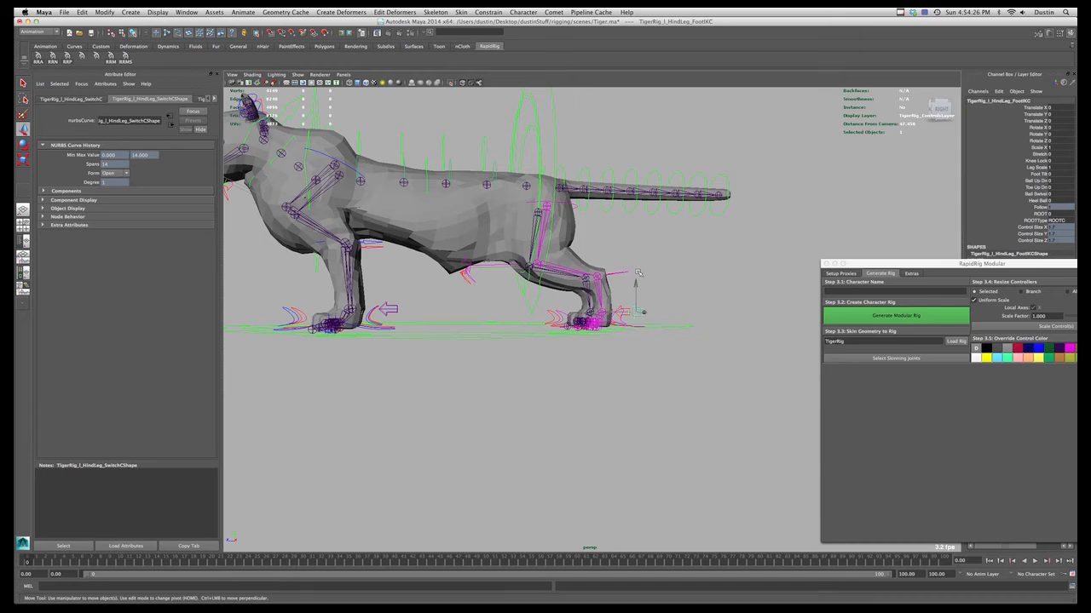
{"action": "left_click", "coordinate": [555, 138]}
{"action": "left_click_drag", "start_coordinate": [1066, 123], "coordinate": [1064, 109]}
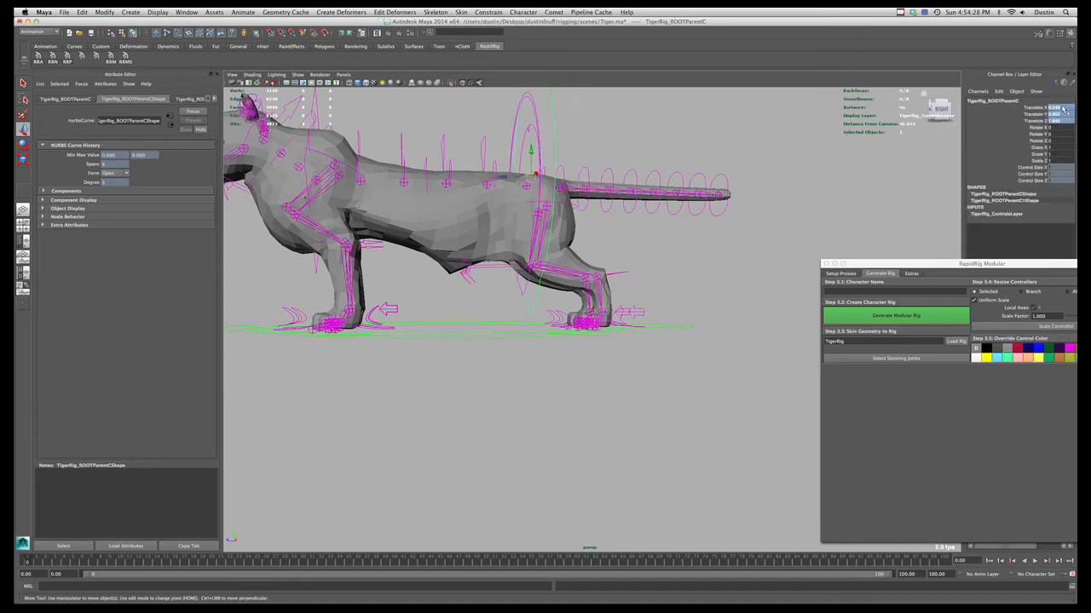
{"action": "type", "text": "0"}
{"action": "key", "text": "Return"}
{"action": "left_click_drag", "start_coordinate": [639, 333], "coordinate": [618, 337], "text": "alt"}
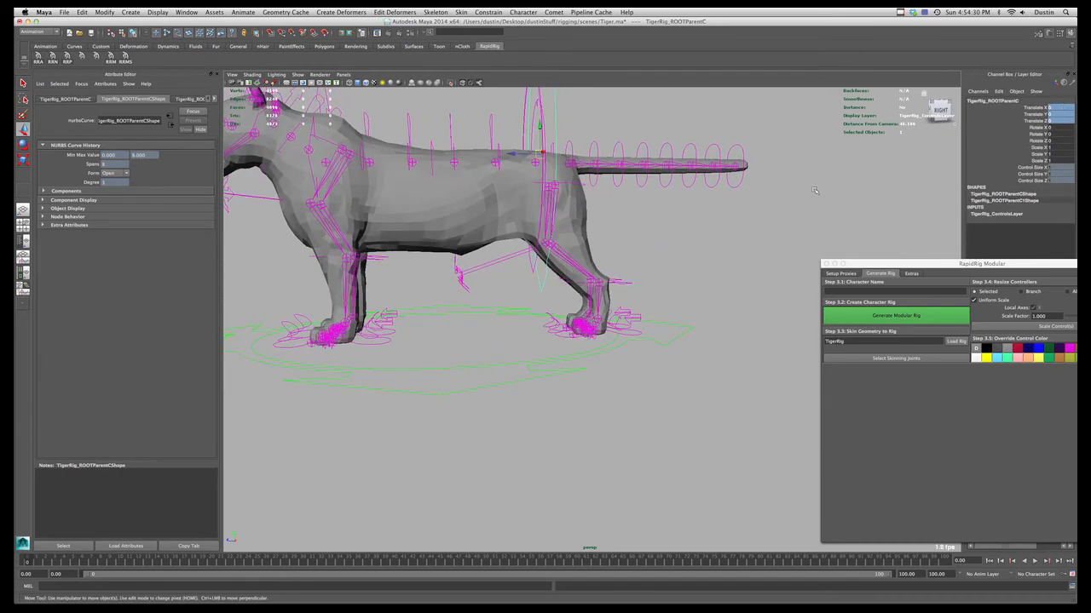
- Set the left hind leg switch control's Switch Ik Fk to 1
{"action": "left_click", "coordinate": [645, 317]}
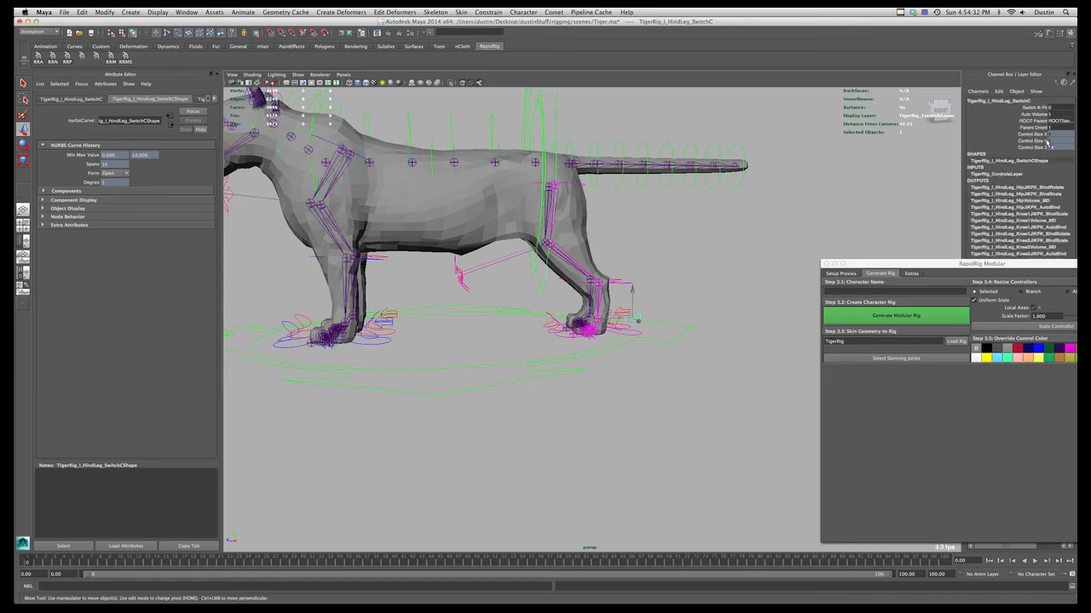
{"action": "left_click", "coordinate": [1040, 108]}
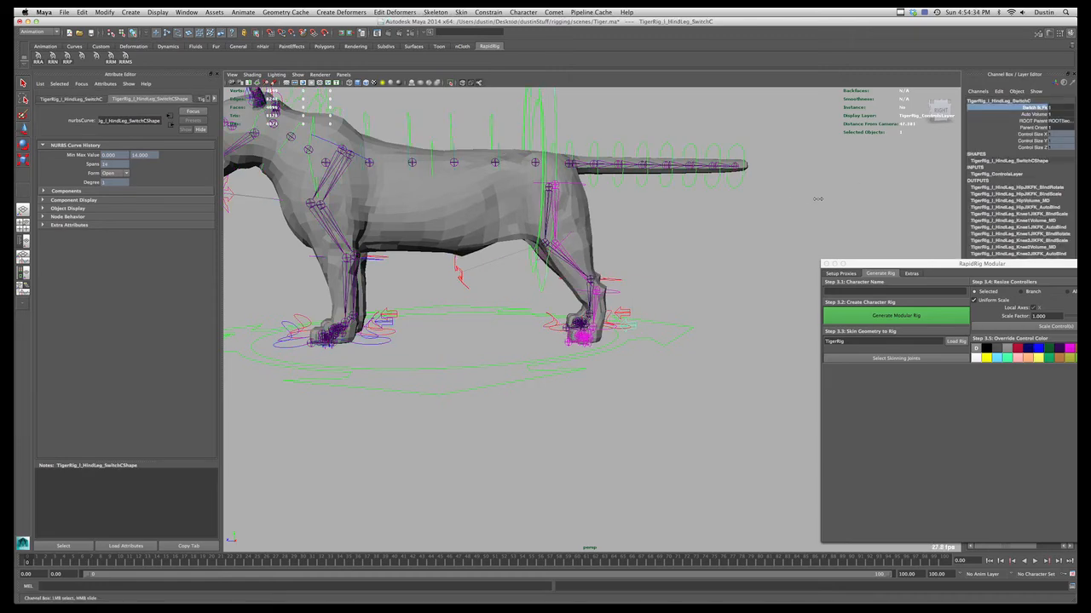
{"action": "left_click_drag", "start_coordinate": [594, 291], "coordinate": [566, 260], "text": "alt"}
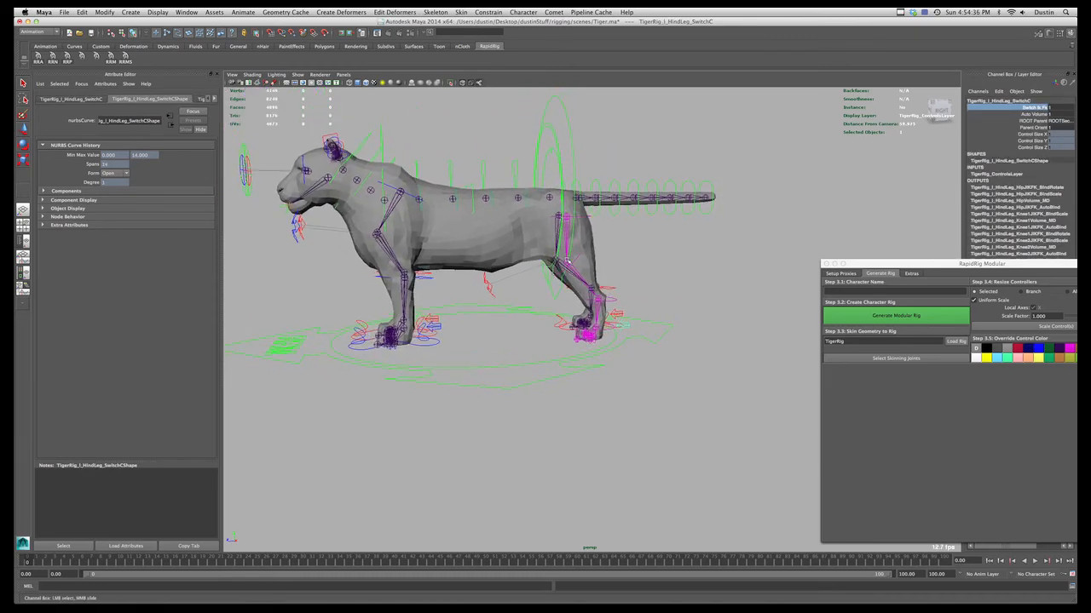
- Rotate the left hind leg's hip FK control so the leg swings backward
{"action": "left_click", "coordinate": [569, 220]}
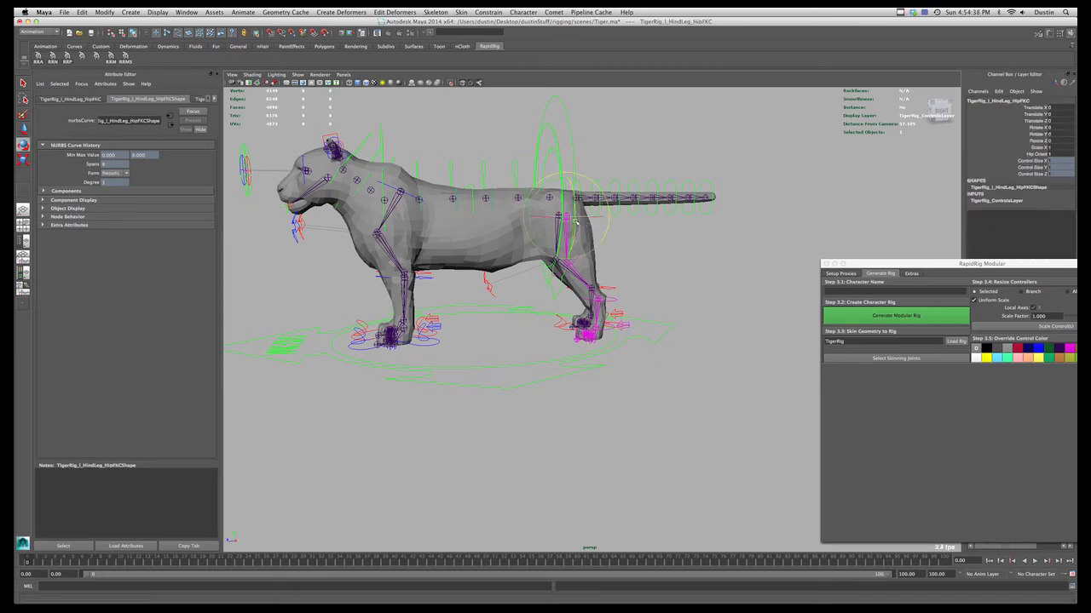
{"action": "key", "text": "w"}
{"action": "key", "text": "e"}
{"action": "left_click_drag", "start_coordinate": [541, 242], "coordinate": [616, 309]}
{"action": "key", "text": "q"}
- Rotate the left hind leg's lower FK controls, including the ankle, to pose the raised leg behind the body
{"action": "left_click", "coordinate": [572, 280]}
{"action": "key", "text": "e"}
{"action": "key", "text": "q"}
{"action": "left_click", "coordinate": [645, 252]}
{"action": "key", "text": "e"}
{"action": "key", "text": "q"}
{"action": "key", "text": "e"}
{"action": "left_click", "coordinate": [609, 285]}
{"action": "left_click", "coordinate": [658, 257]}
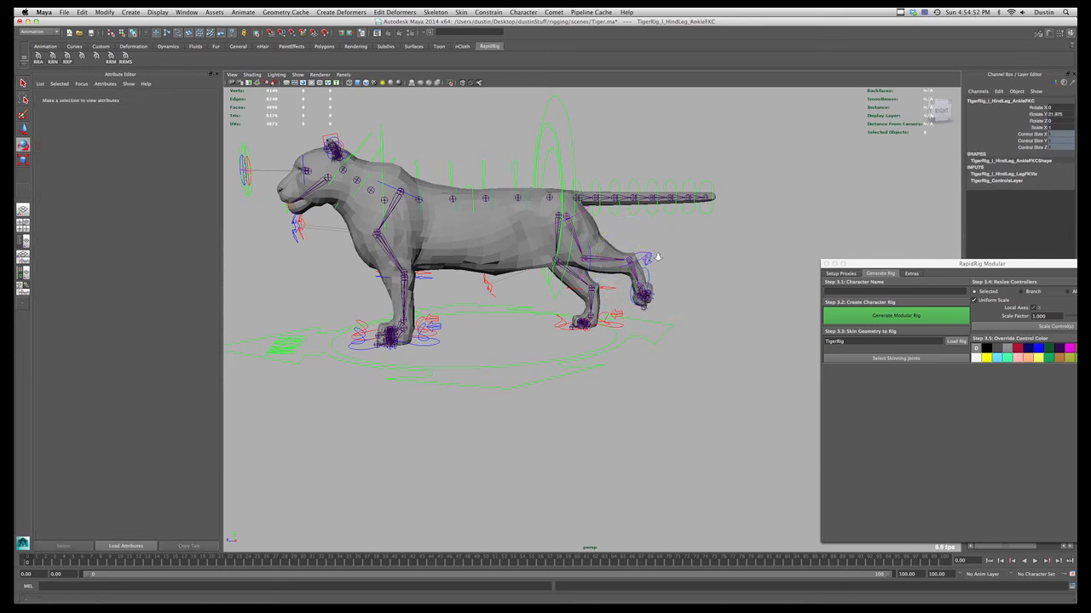
{"action": "left_click_drag", "start_coordinate": [658, 256], "coordinate": [637, 254], "text": "alt"}
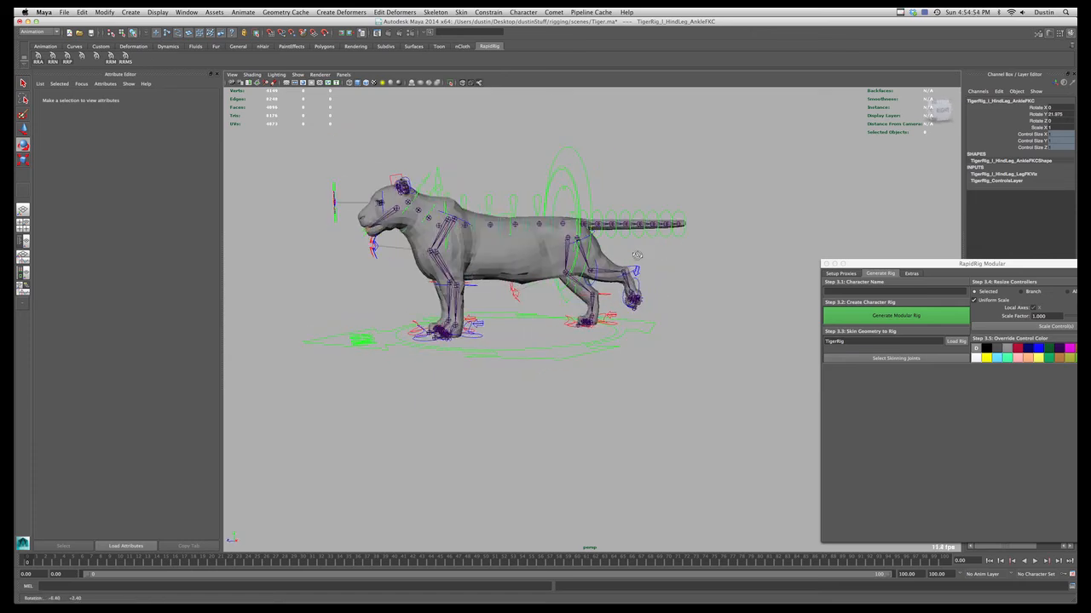
{"action": "left_click", "coordinate": [637, 255]}
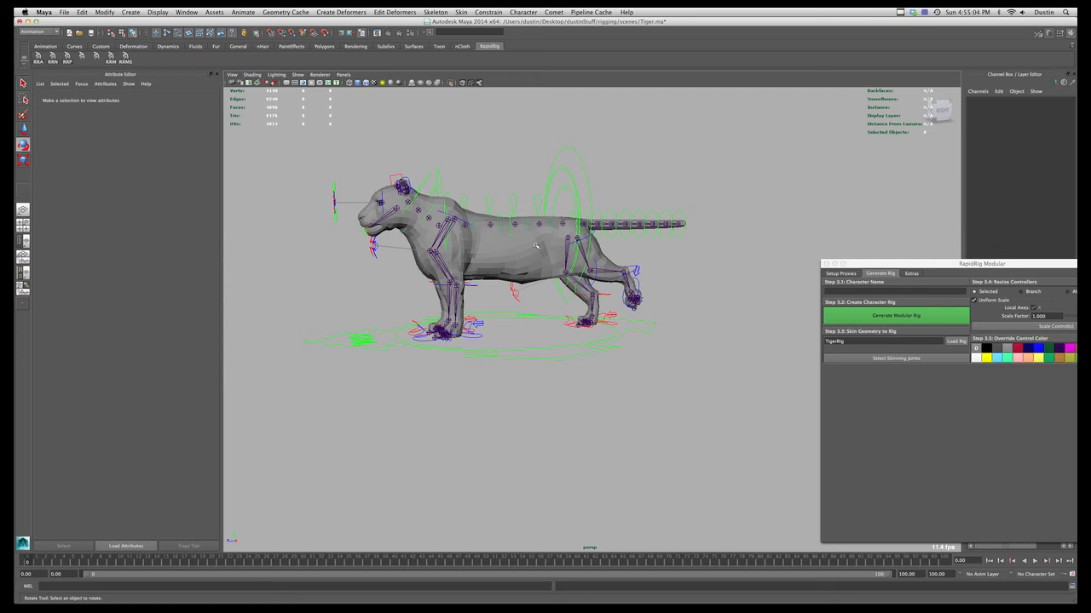
- Set the left hind leg switch control's Switch Ik Fk back to 0
{"action": "left_click_drag", "start_coordinate": [598, 248], "coordinate": [649, 273], "text": "alt"}
{"action": "left_click", "coordinate": [646, 271]}
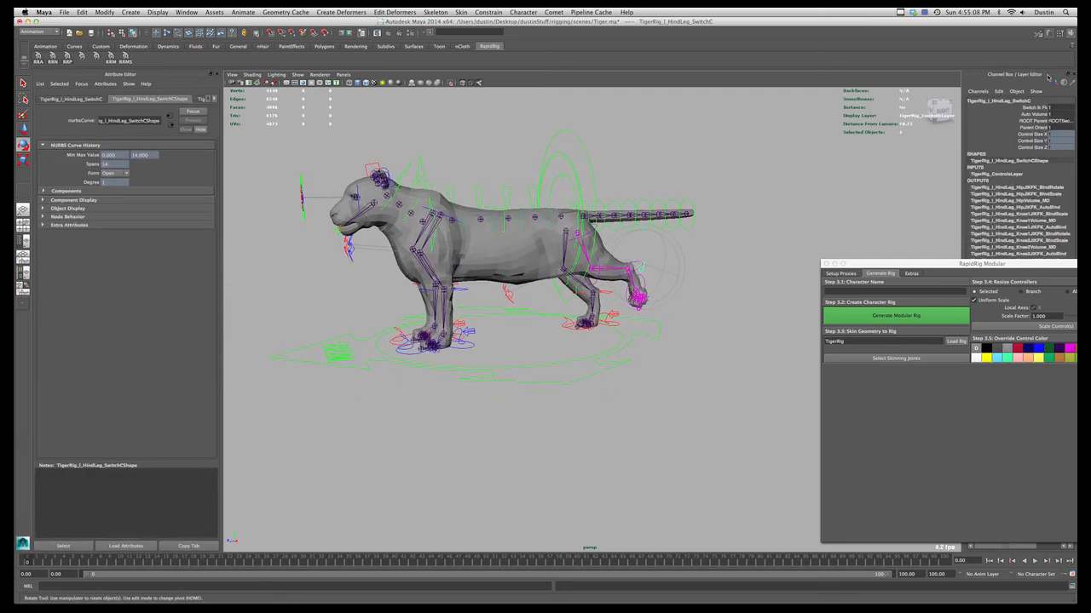
{"action": "left_click", "coordinate": [1038, 108]}
{"action": "middle_click_drag", "start_coordinate": [838, 192], "coordinate": [782, 199]}
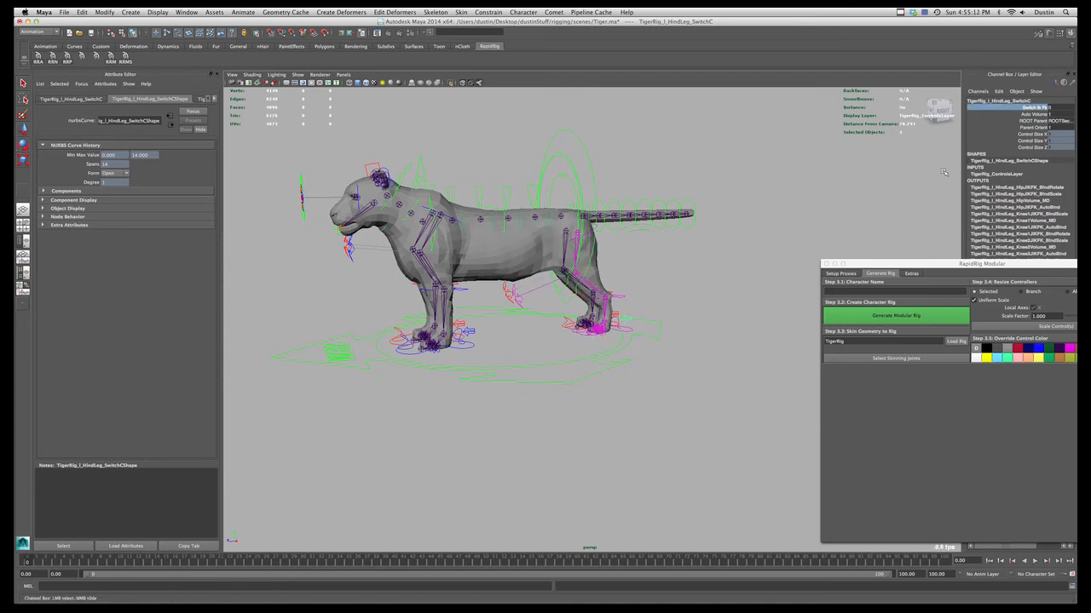
{"action": "right_click_drag", "start_coordinate": [692, 241], "coordinate": [730, 247], "text": "alt"}
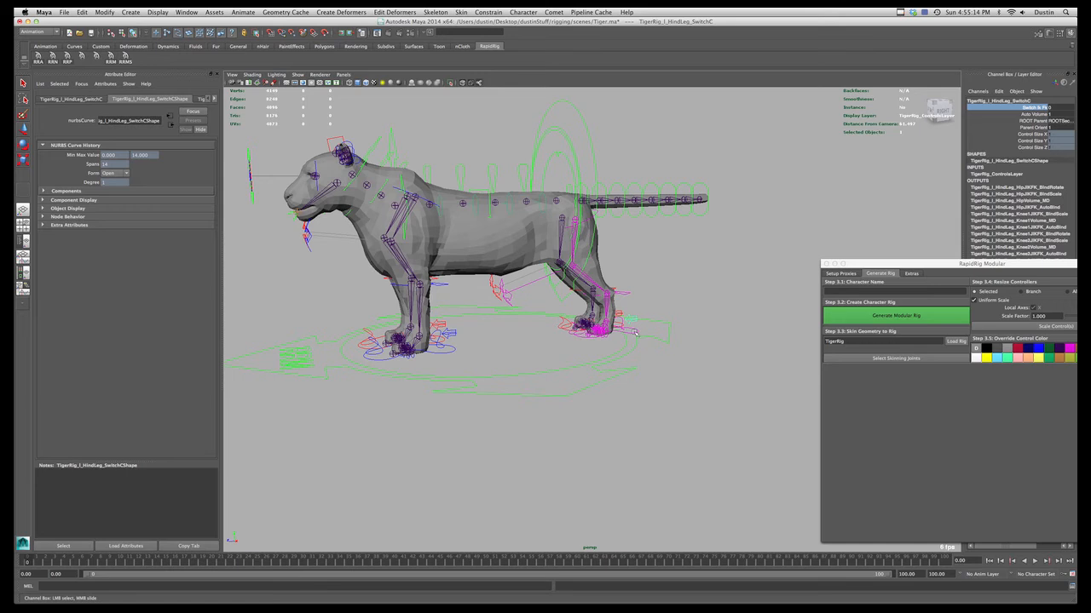
- Try scaling the left hind leg's hip FK control along its X axis, and undo the scaling
{"action": "left_click", "coordinate": [601, 251]}
{"action": "key", "text": "r"}
{"action": "left_click_drag", "start_coordinate": [589, 252], "coordinate": [599, 272]}
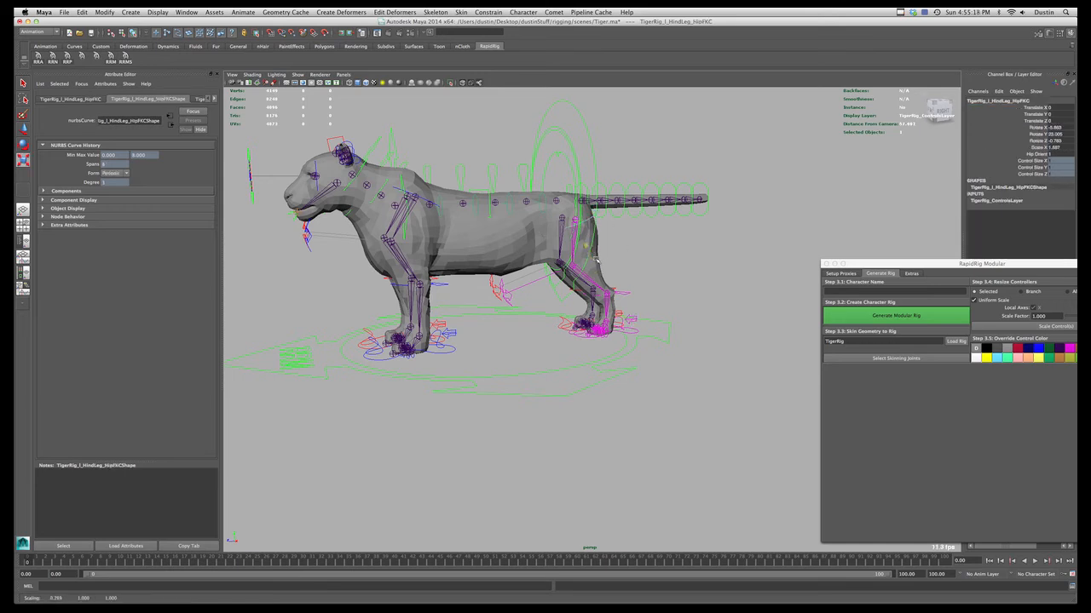
{"action": "key", "text": "z"}
{"action": "left_click_drag", "start_coordinate": [677, 237], "coordinate": [822, 230], "text": "alt"}
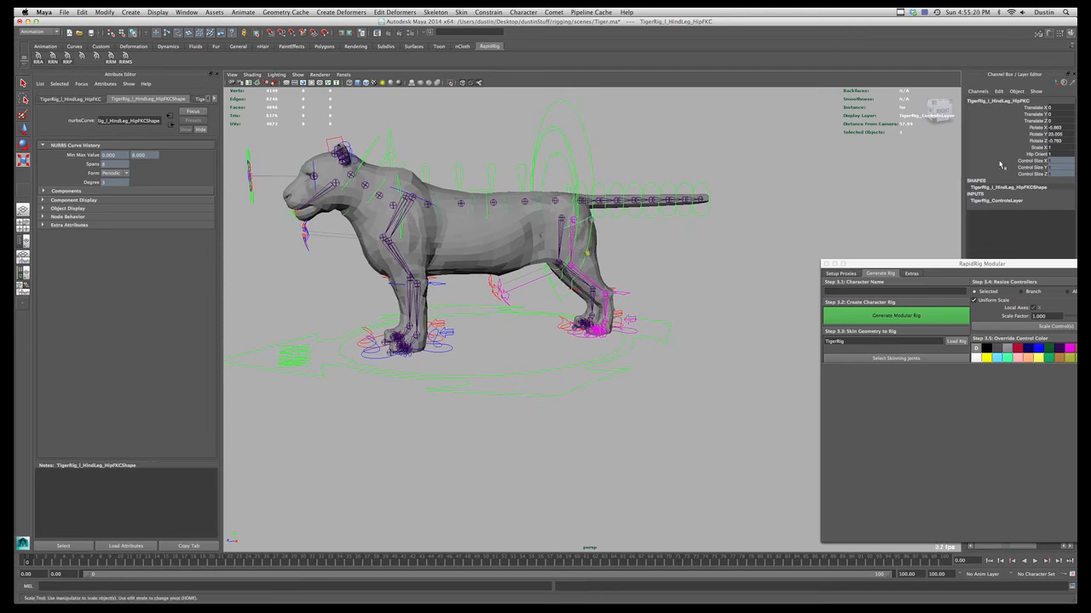
- Move the left hind leg's IK foot control backward and down, beyond the leg's normal reach
{"action": "left_click", "coordinate": [635, 334]}
{"action": "key", "text": "w"}
{"action": "left_click_drag", "start_coordinate": [600, 331], "coordinate": [632, 373]}
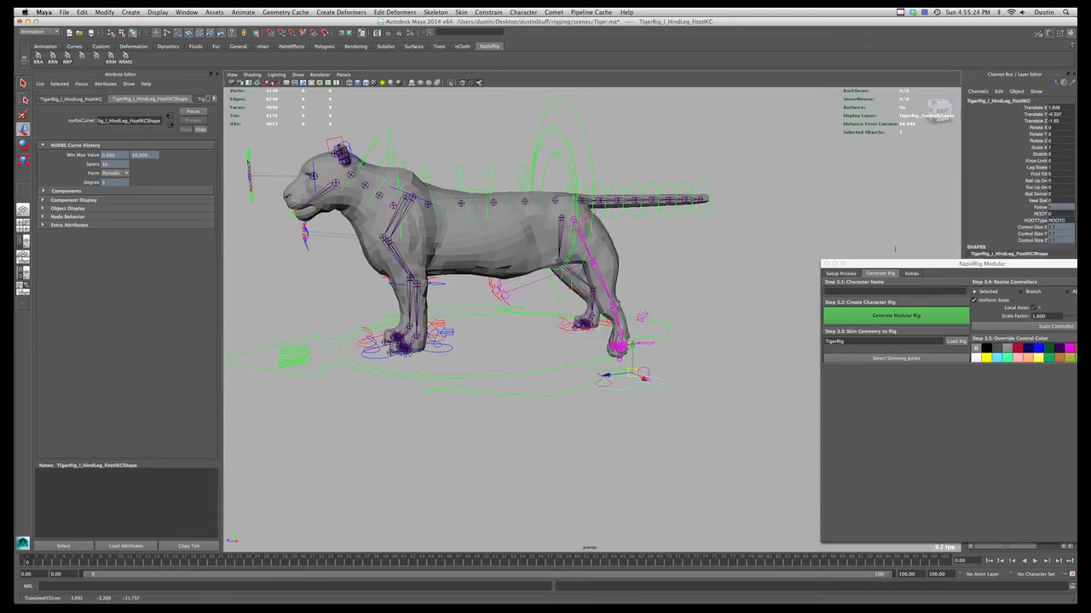
{"action": "left_click", "coordinate": [644, 316]}
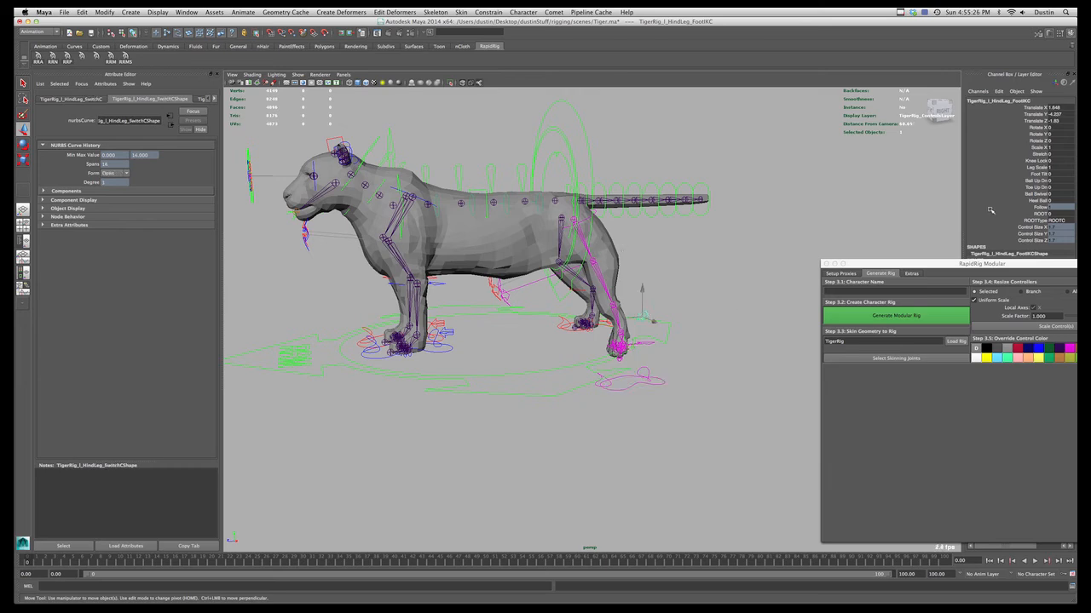
{"action": "left_click", "coordinate": [1045, 108]}
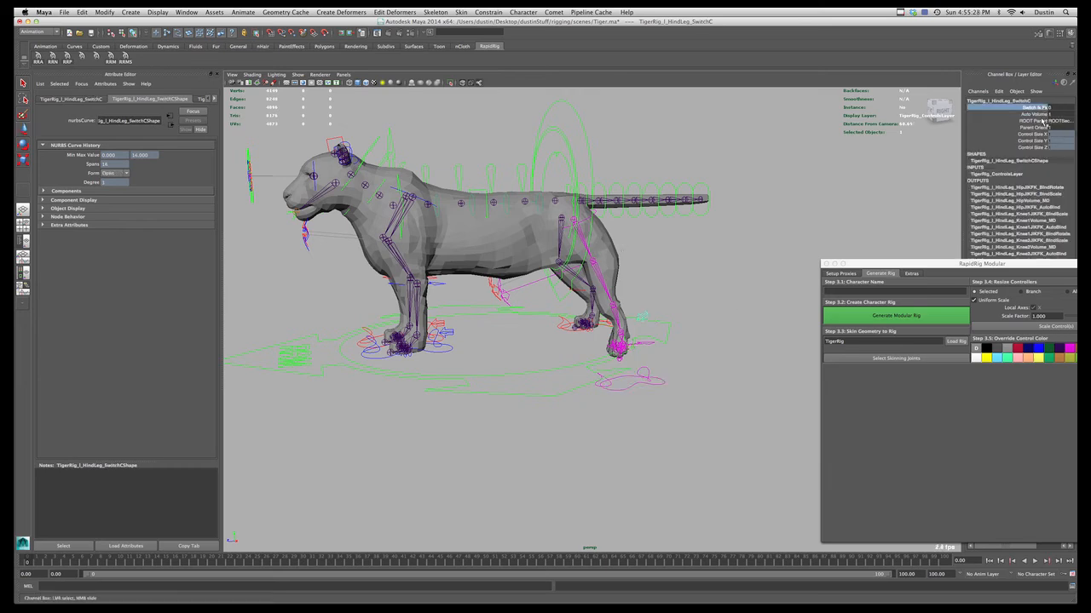
{"action": "middle_click_drag", "start_coordinate": [860, 200], "coordinate": [815, 208]}
- Set the left hind IK foot control's Stretch to 1 and pull the foot farther back to stretch the leg
{"action": "left_click", "coordinate": [656, 384]}
{"action": "left_click", "coordinate": [1039, 154]}
{"action": "middle_click_drag", "start_coordinate": [831, 200], "coordinate": [799, 199]}
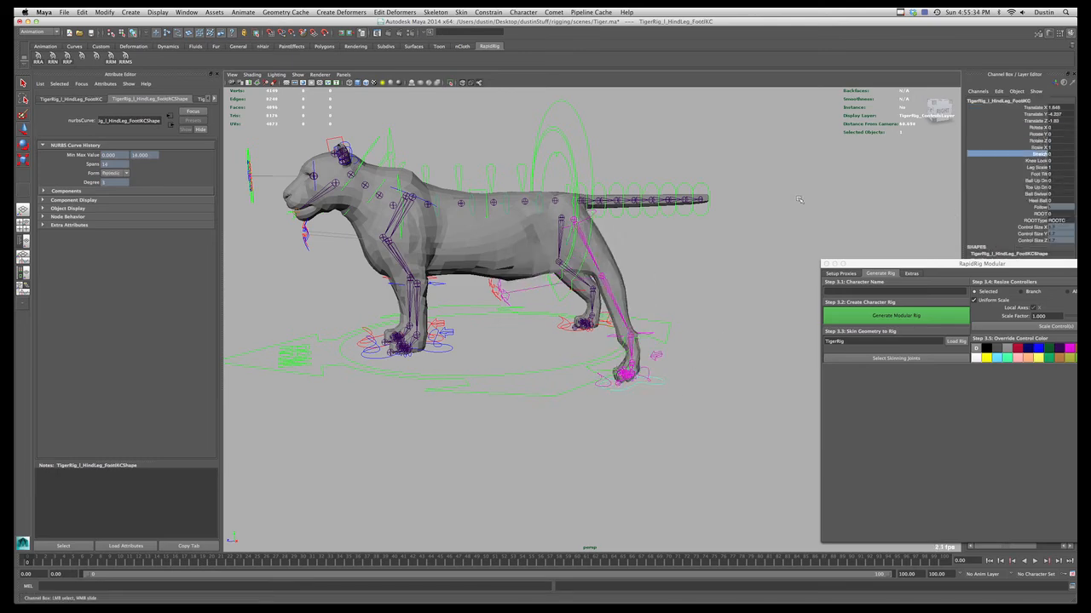
{"action": "key", "text": "w"}
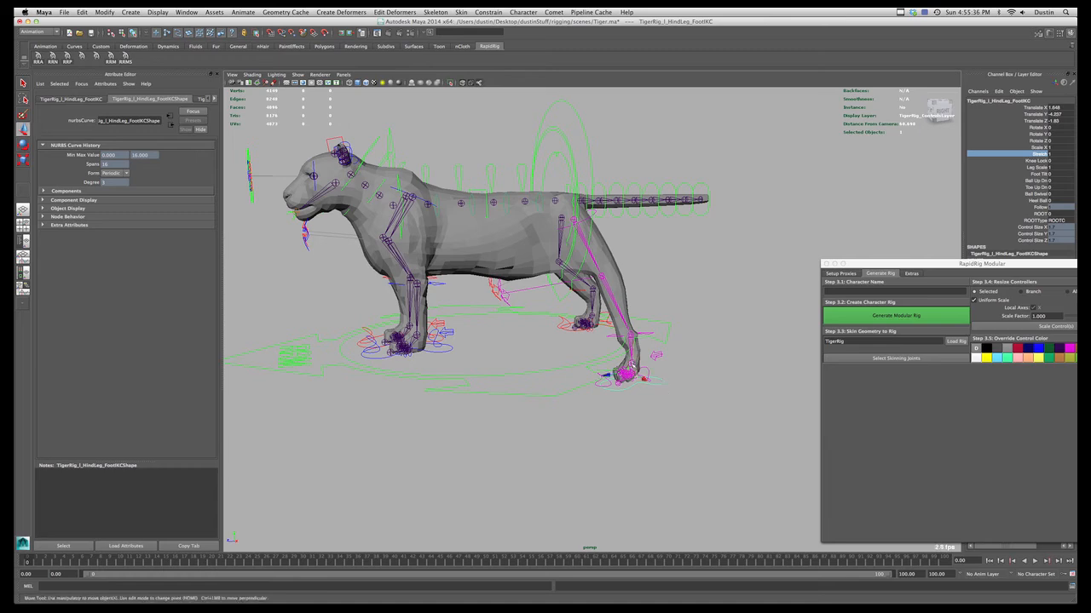
{"action": "left_click_drag", "start_coordinate": [632, 363], "coordinate": [655, 385]}
- Set the left hind leg switch control's Auto Volume to 0 and pull the IK foot even farther back
{"action": "left_click", "coordinate": [683, 354]}
{"action": "left_click", "coordinate": [668, 345]}
{"action": "left_click", "coordinate": [679, 362]}
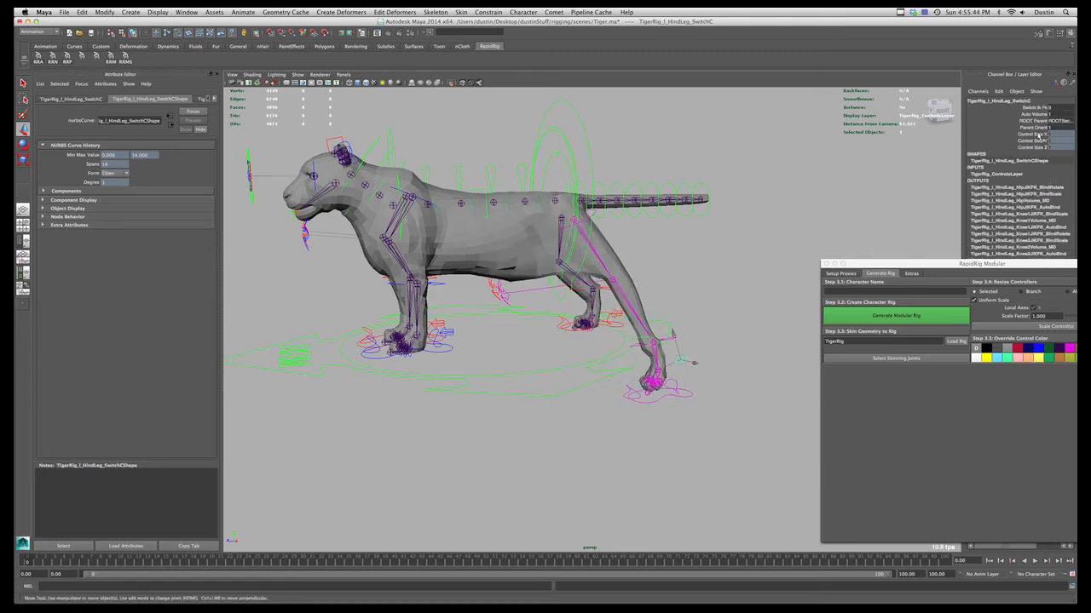
{"action": "left_click", "coordinate": [1044, 117]}
{"action": "middle_click_drag", "start_coordinate": [773, 187], "coordinate": [764, 186]}
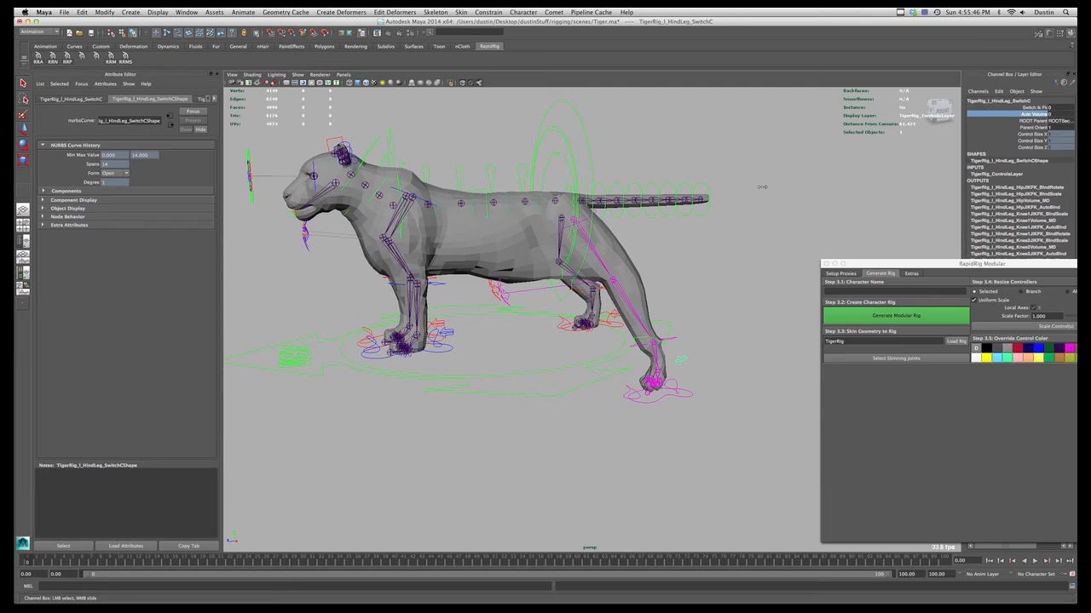
{"action": "key", "text": "w"}
{"action": "left_click_drag", "start_coordinate": [684, 402], "coordinate": [720, 410]}
- Undo the left hind foot moves together with the Stretch and Auto Volume changes
{"action": "key", "text": "z"}
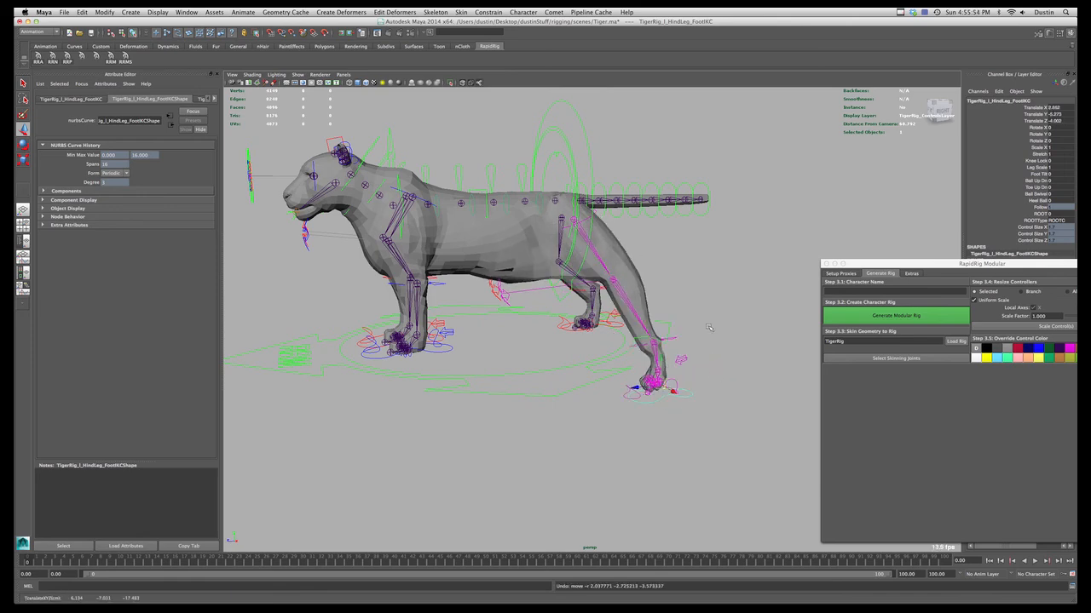
{"action": "key", "text": "z"}
{"action": "key", "text": "z"}
{"action": "key", "text": "z"}
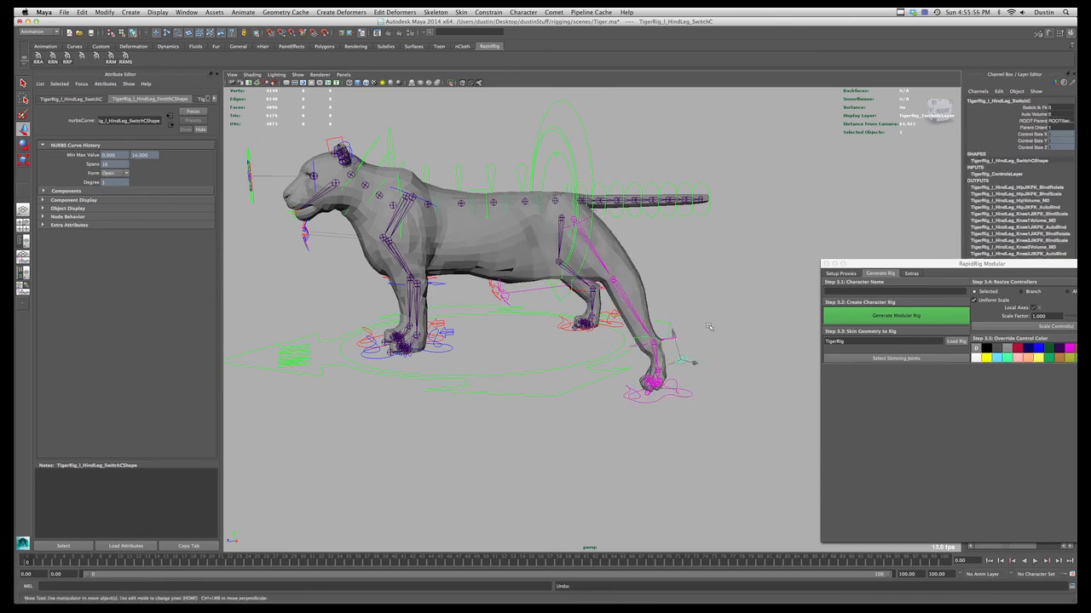
{"action": "key", "text": "z"}
{"action": "key", "text": "z"}
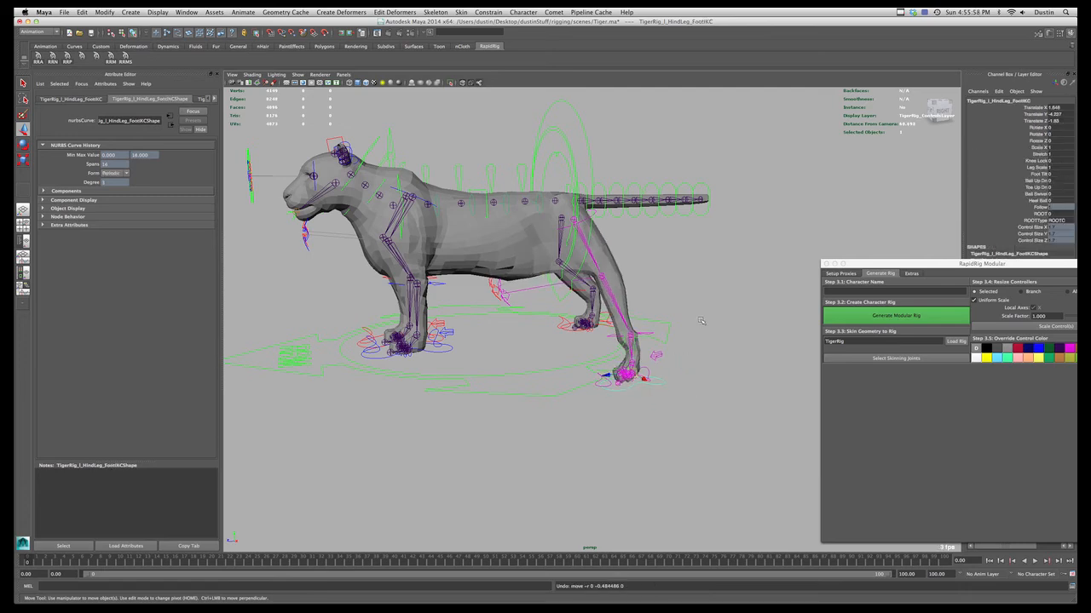
{"action": "key", "text": "z"}
{"action": "key", "text": "z"}
{"action": "key", "text": "z"}
{"action": "key", "text": "z"}
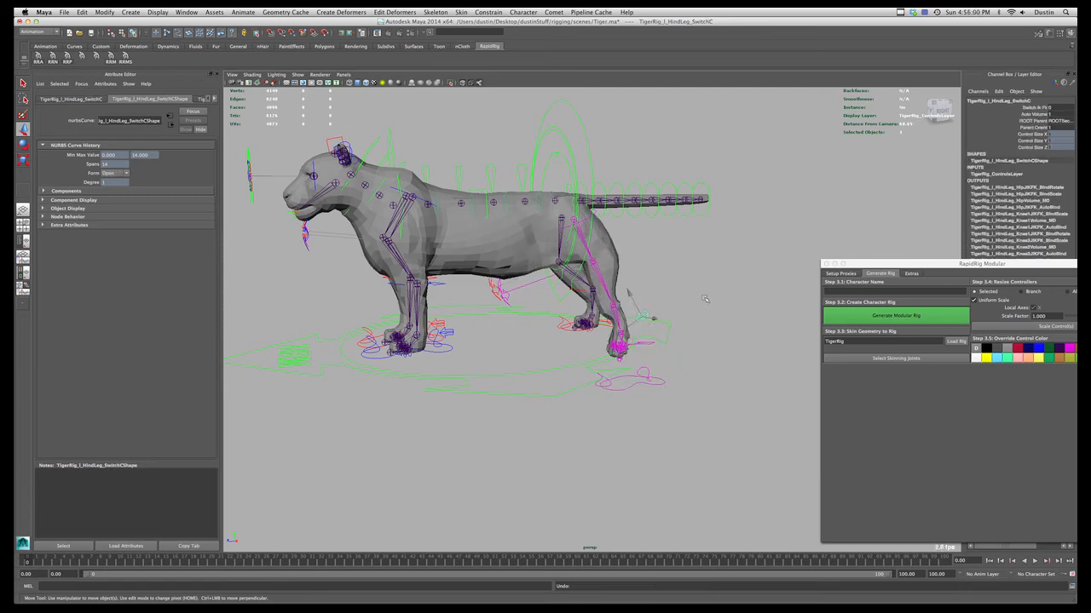
{"action": "key", "text": "z"}
- Select all the tail controls and rotate them together so the tail bends slightly downward
{"action": "left_click", "coordinate": [705, 300]}
{"action": "scroll", "coordinate": [644, 349], "scroll_direction": "up", "scroll_amount": 3}
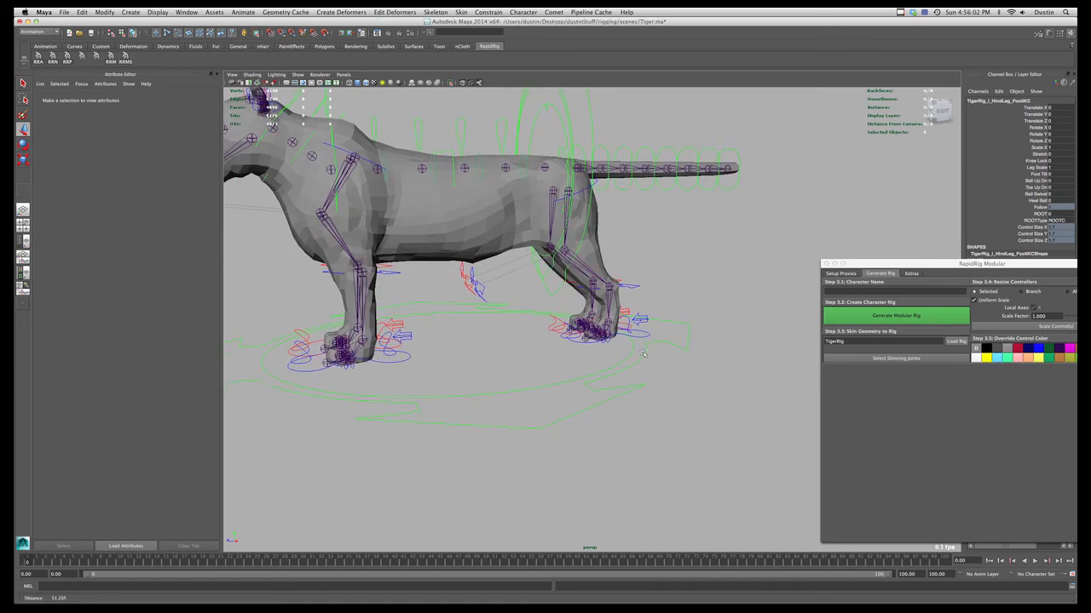
{"action": "left_click_drag", "start_coordinate": [698, 196], "coordinate": [684, 195], "text": "alt"}
{"action": "right_click_drag", "start_coordinate": [684, 195], "coordinate": [617, 183], "text": "alt"}
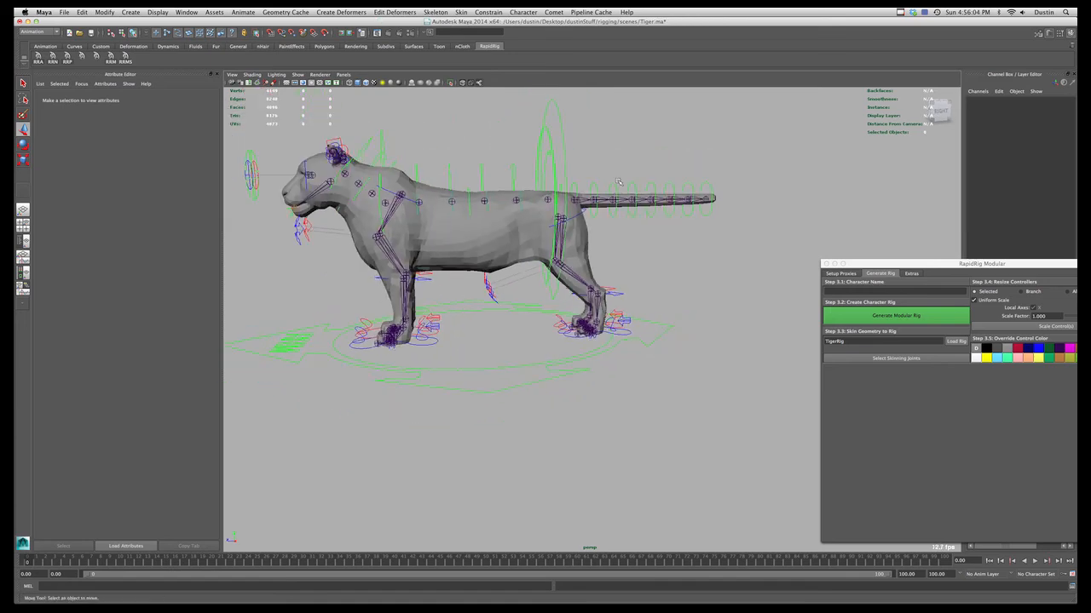
{"action": "left_click_drag", "start_coordinate": [617, 183], "coordinate": [607, 182], "text": "alt"}
{"action": "left_click_drag", "start_coordinate": [708, 184], "coordinate": [723, 210]}
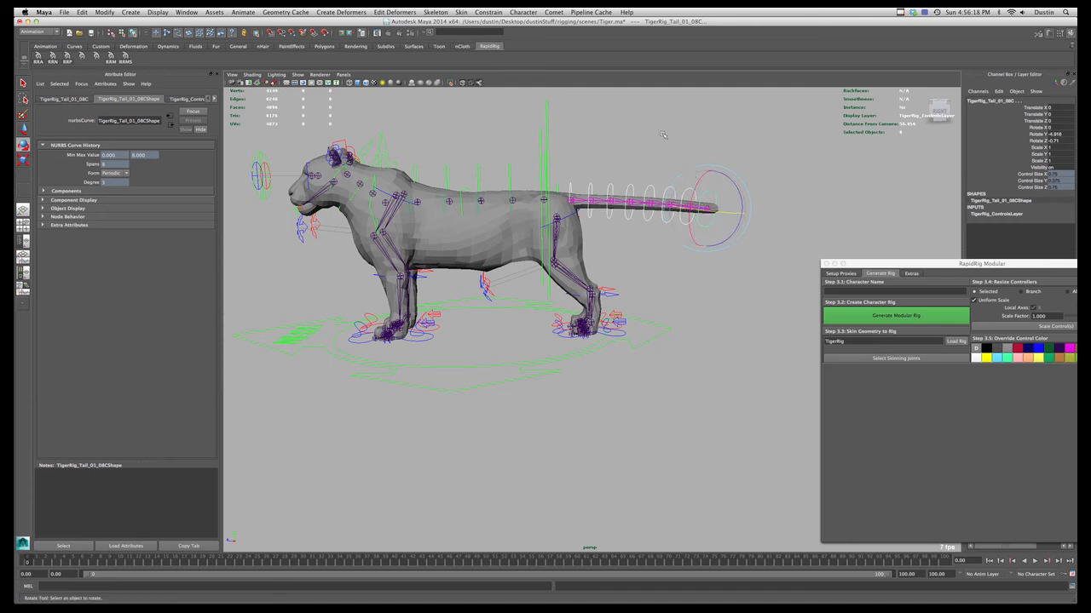
{"action": "left_click", "coordinate": [652, 242]}
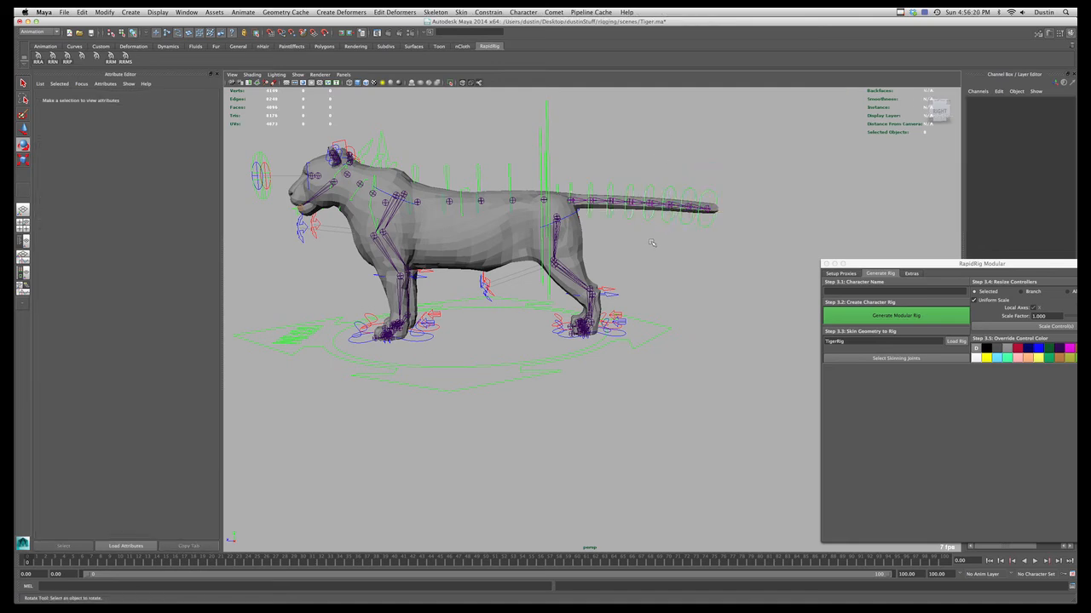
- Hide the bodyL display layer to expose the toe joints and controls of the left hind foot
{"action": "left_click_drag", "start_coordinate": [568, 285], "coordinate": [620, 331], "text": "alt"}
{"action": "middle_click_drag", "start_coordinate": [622, 341], "coordinate": [595, 278], "text": "alt"}
{"action": "scroll", "coordinate": [583, 256], "scroll_direction": "up", "scroll_amount": 8}
{"action": "scroll", "coordinate": [594, 278], "scroll_direction": "up", "scroll_amount": 3}
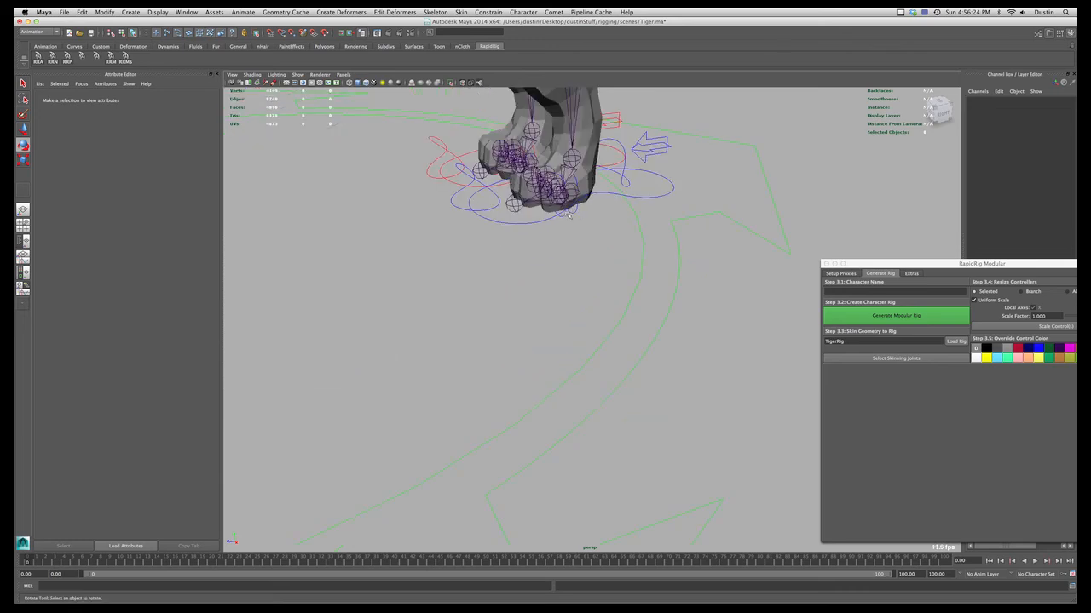
{"action": "left_click", "coordinate": [574, 215]}
{"action": "middle_click_drag", "start_coordinate": [573, 214], "coordinate": [588, 263], "text": "alt"}
{"action": "left_click_drag", "start_coordinate": [1075, 263], "coordinate": [842, 415]}
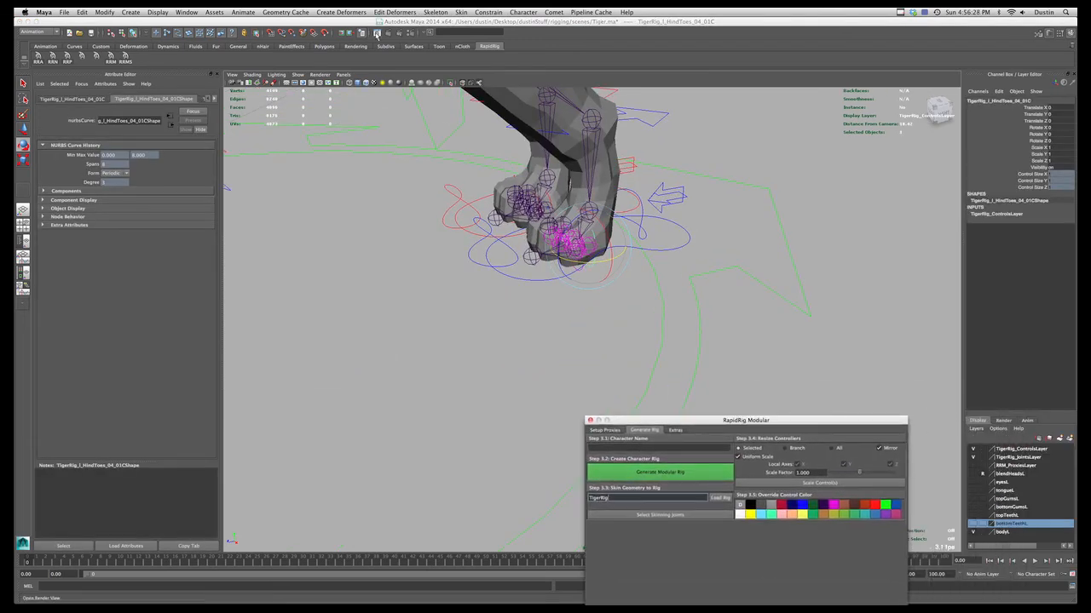
{"action": "left_click", "coordinate": [973, 532]}
{"action": "left_click_drag", "start_coordinate": [576, 266], "coordinate": [674, 288], "text": "alt"}
- Rotate the left hind foot's first and fourth toe controls outward around Y to spread the toes
{"action": "left_click", "coordinate": [591, 265]}
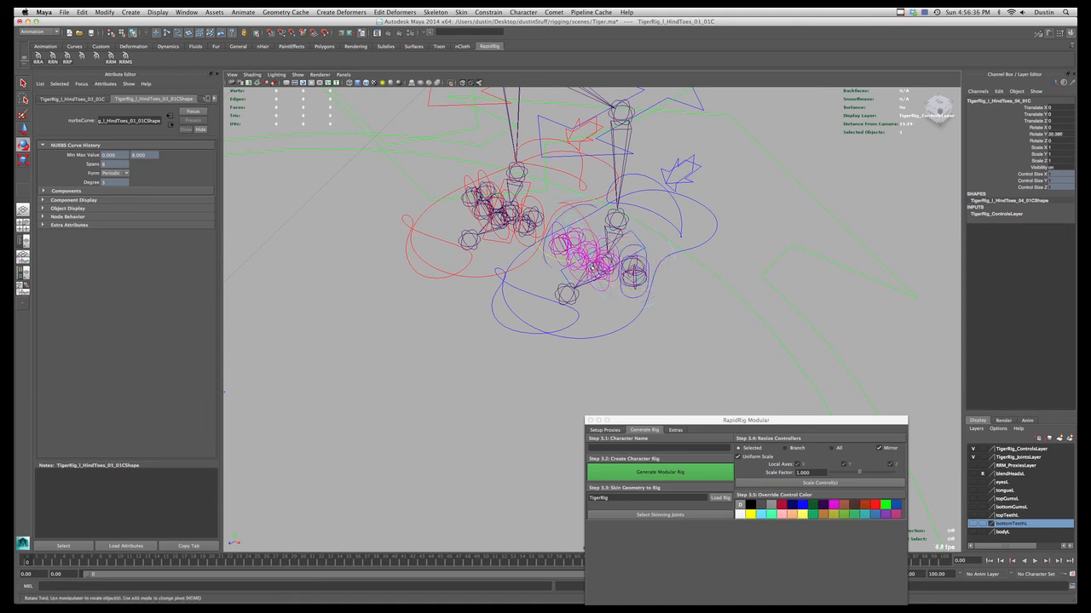
{"action": "left_click_drag", "start_coordinate": [571, 255], "coordinate": [576, 258]}
{"action": "left_click", "coordinate": [643, 279]}
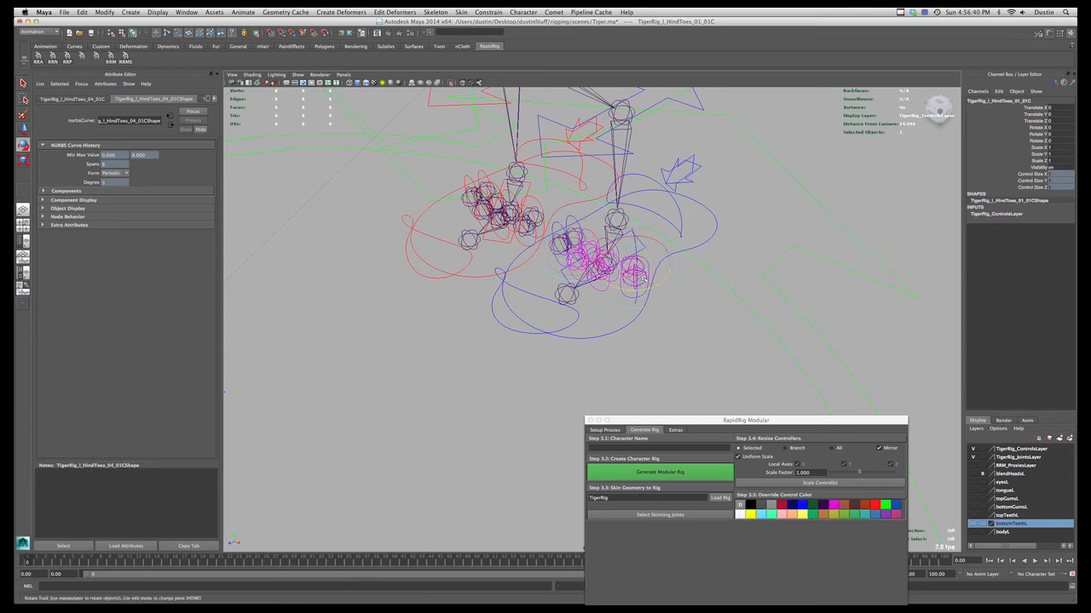
{"action": "left_click_drag", "start_coordinate": [647, 290], "coordinate": [658, 290]}
{"action": "left_click_drag", "start_coordinate": [635, 292], "coordinate": [645, 293]}
{"action": "left_click", "coordinate": [580, 226]}
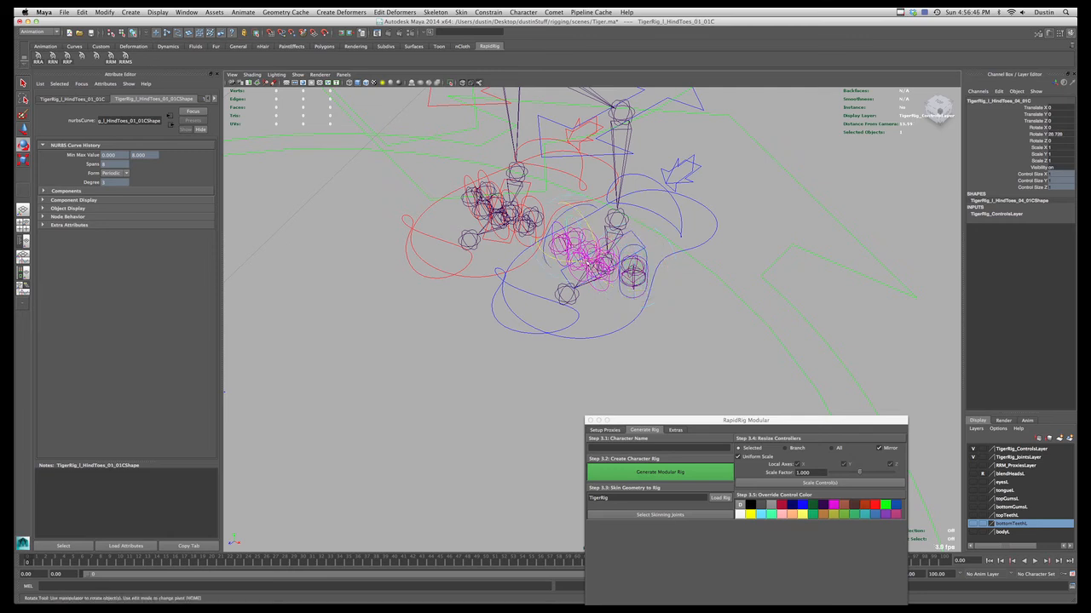
{"action": "left_click_drag", "start_coordinate": [585, 263], "coordinate": [576, 262]}
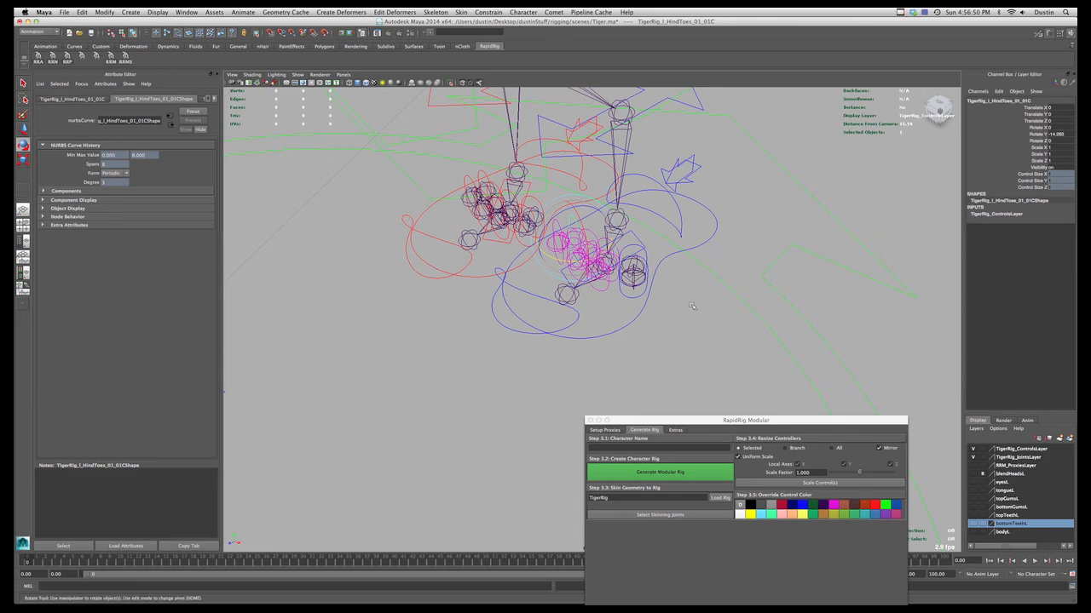
- Raise the Auto Spread value on the left hind toes' master control
{"action": "left_click", "coordinate": [649, 255]}
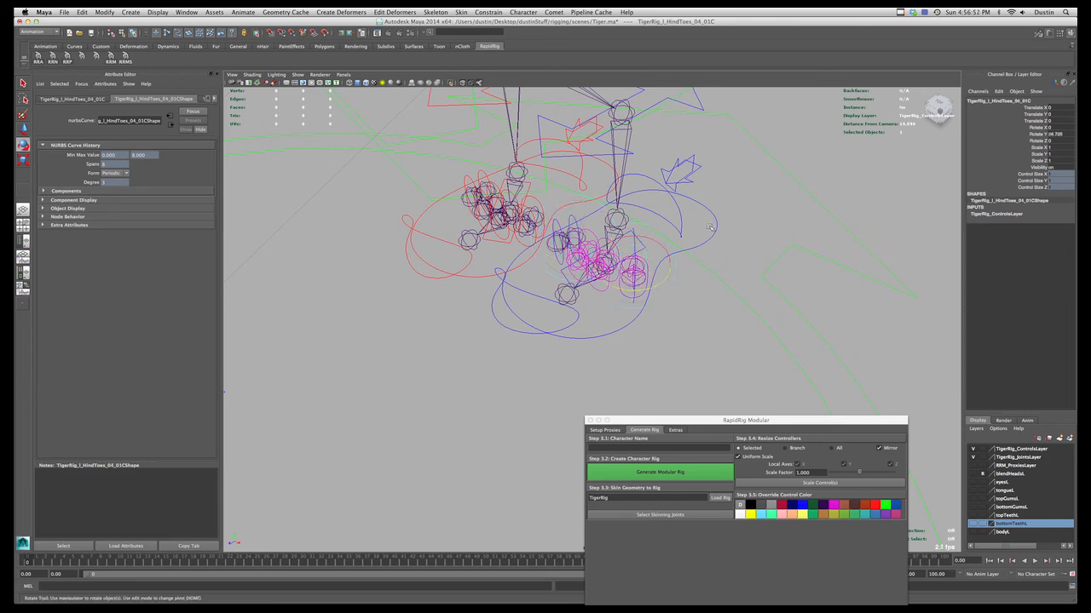
{"action": "right_click_drag", "start_coordinate": [743, 220], "coordinate": [667, 245], "text": "alt"}
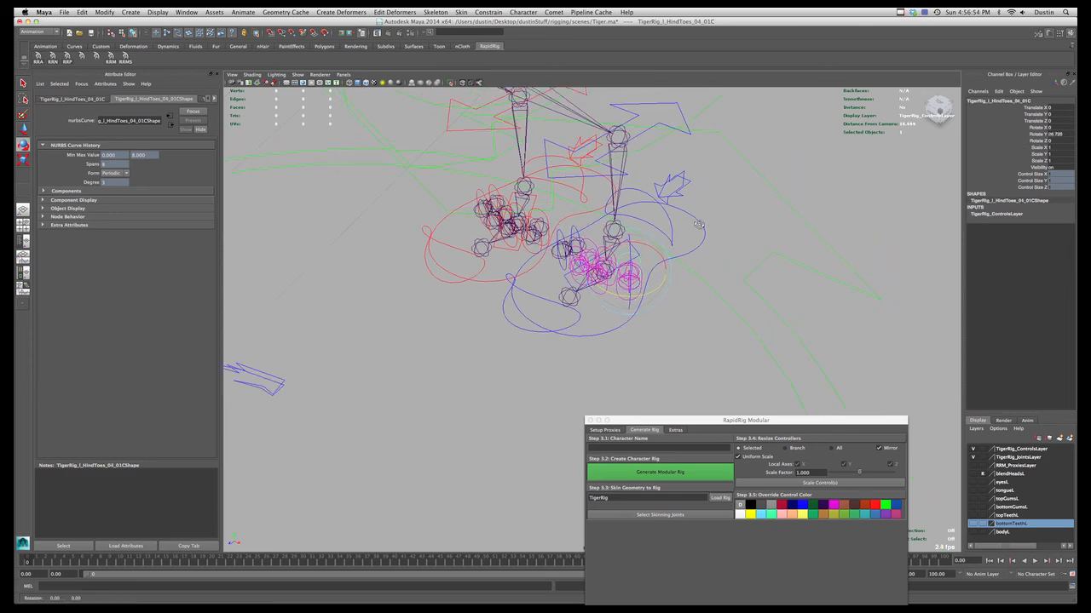
{"action": "left_click_drag", "start_coordinate": [655, 245], "coordinate": [632, 261], "text": "alt"}
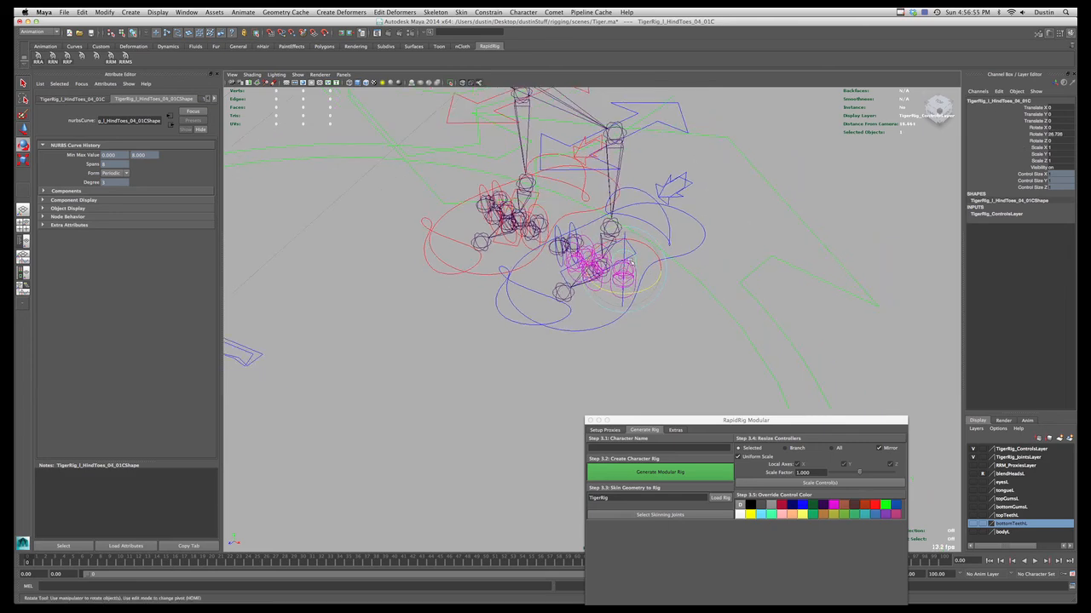
{"action": "left_click", "coordinate": [635, 248]}
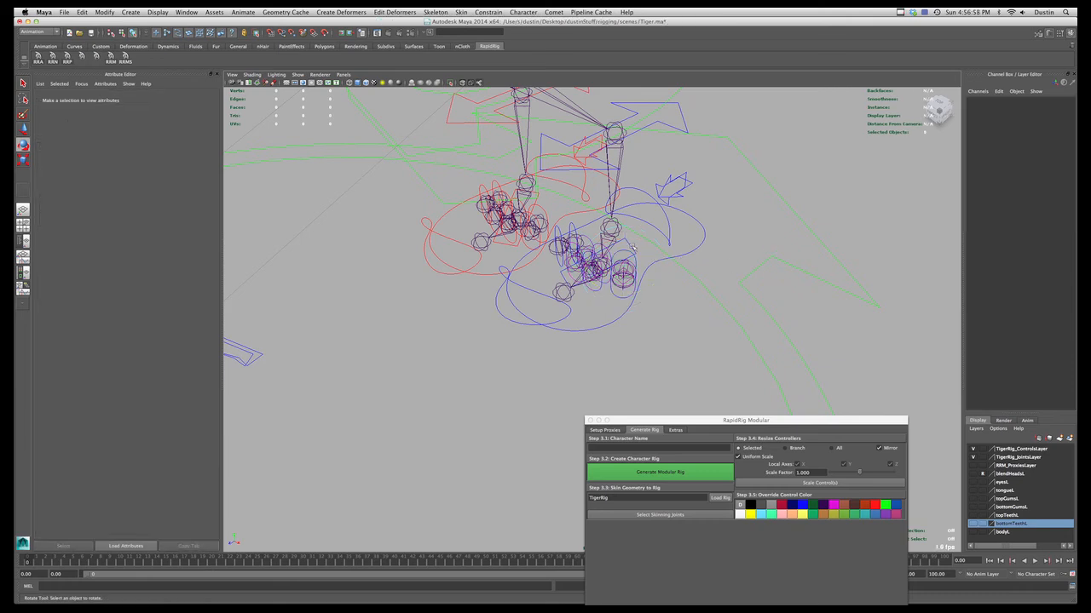
{"action": "left_click", "coordinate": [632, 249]}
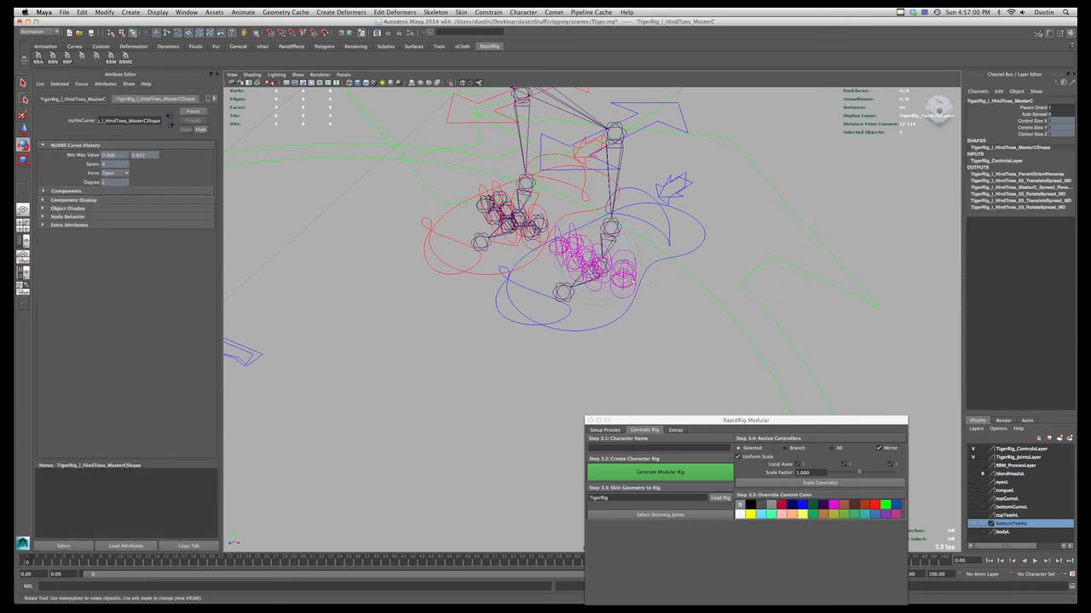
{"action": "left_click", "coordinate": [1036, 114]}
{"action": "middle_click_drag", "start_coordinate": [844, 201], "coordinate": [869, 199]}
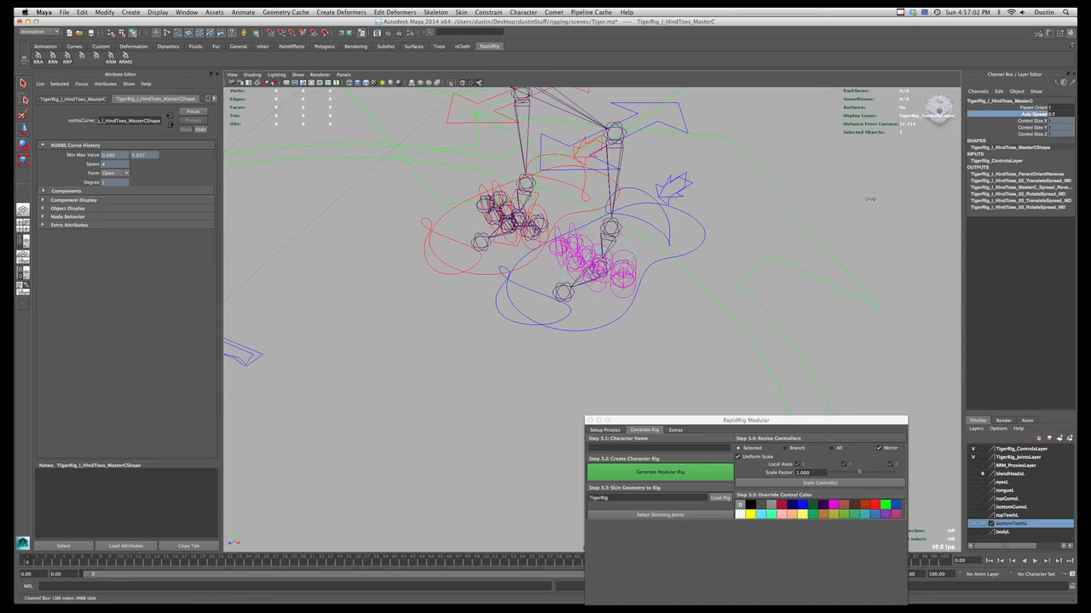
- Rotate the left hind foot's first and fourth toe controls farther outward to test the automatic spread
{"action": "left_click", "coordinate": [635, 288]}
{"action": "key", "text": "e"}
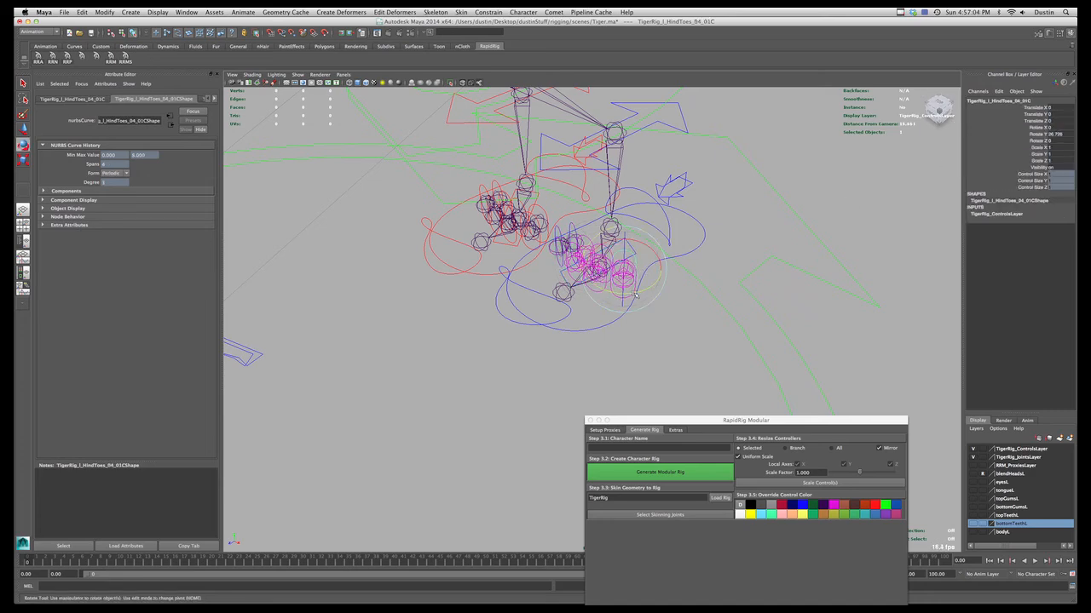
{"action": "left_click_drag", "start_coordinate": [635, 294], "coordinate": [720, 254]}
{"action": "left_click", "coordinate": [574, 228]}
- Move the left hind foot's fourth and first toe controls away from each other to test how the middle toes follow
{"action": "left_click", "coordinate": [627, 293]}
{"action": "key", "text": "w"}
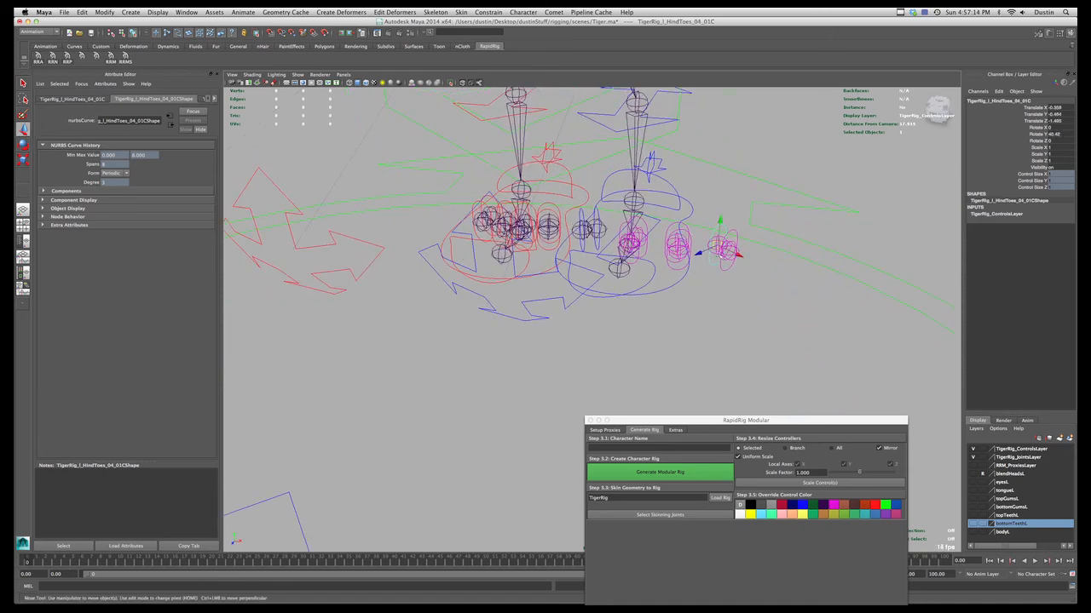
{"action": "left_click", "coordinate": [600, 217]}
{"action": "left_click_drag", "start_coordinate": [596, 227], "coordinate": [522, 203]}
- Undo the test moves and the extra rotations of the left hind foot's first and fourth toe controls
{"action": "key", "text": "ctrl+z"}
{"action": "key", "text": "ctrl+z"}
{"action": "key", "text": "ctrl+z"}
{"action": "key", "text": "ctrl+z"}
{"action": "key", "text": "ctrl+z"}
{"action": "key", "text": "ctrl+z"}
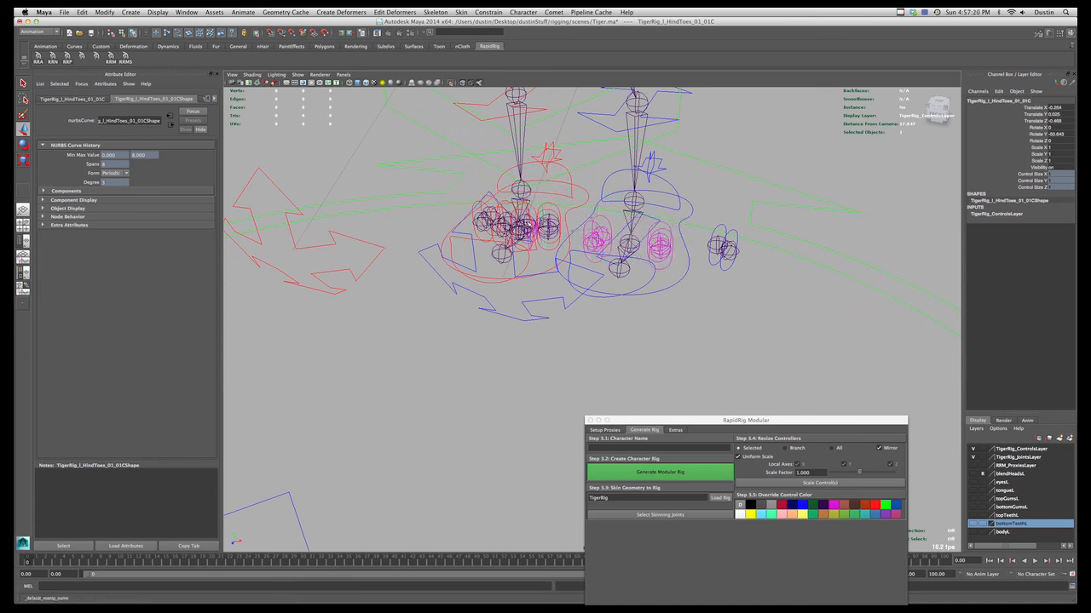
{"action": "key", "text": "ctrl+z"}
{"action": "key", "text": "ctrl+z"}
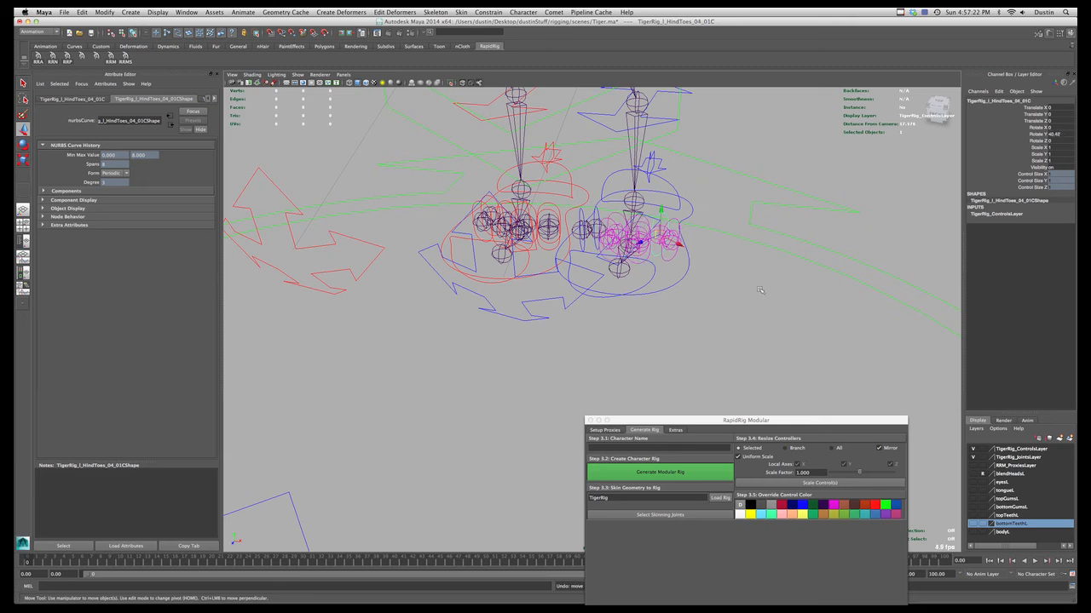
{"action": "left_click_drag", "start_coordinate": [762, 290], "coordinate": [712, 300], "text": "alt"}
{"action": "key", "text": "ctrl+z"}
{"action": "key", "text": "ctrl+z"}
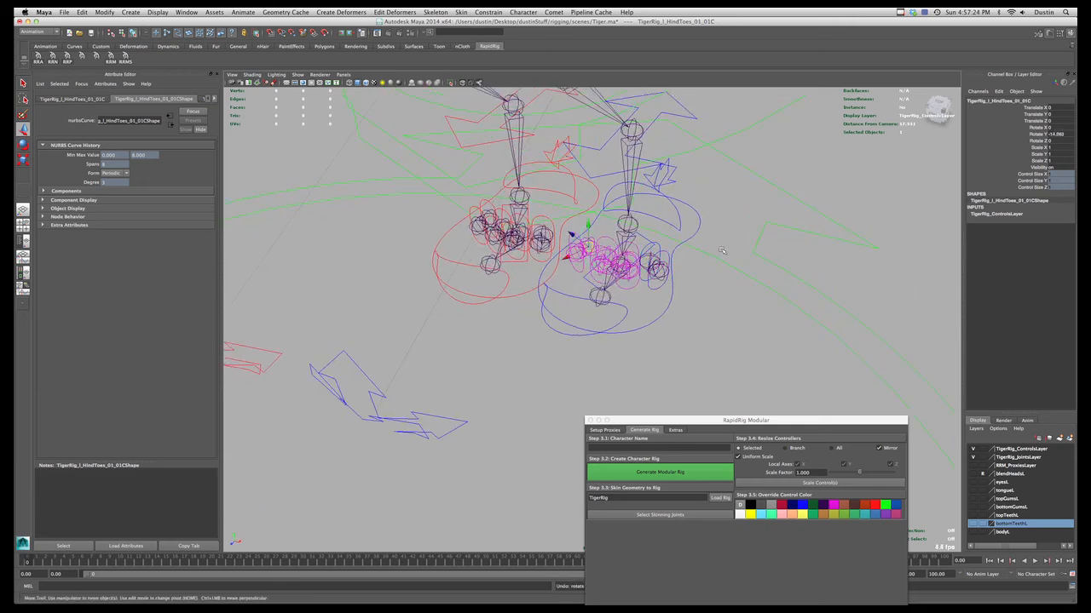
{"action": "key", "text": "ctrl+z"}
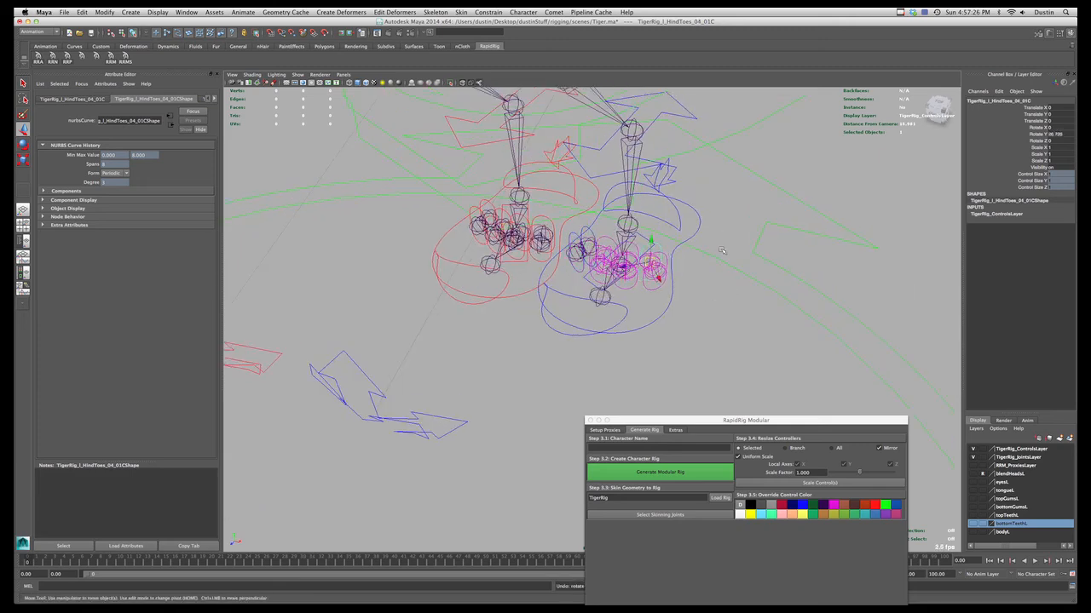
- Reset Rotate Y to 0 on the left hind foot's fourth toe control and clear the selection
{"action": "key", "text": "e"}
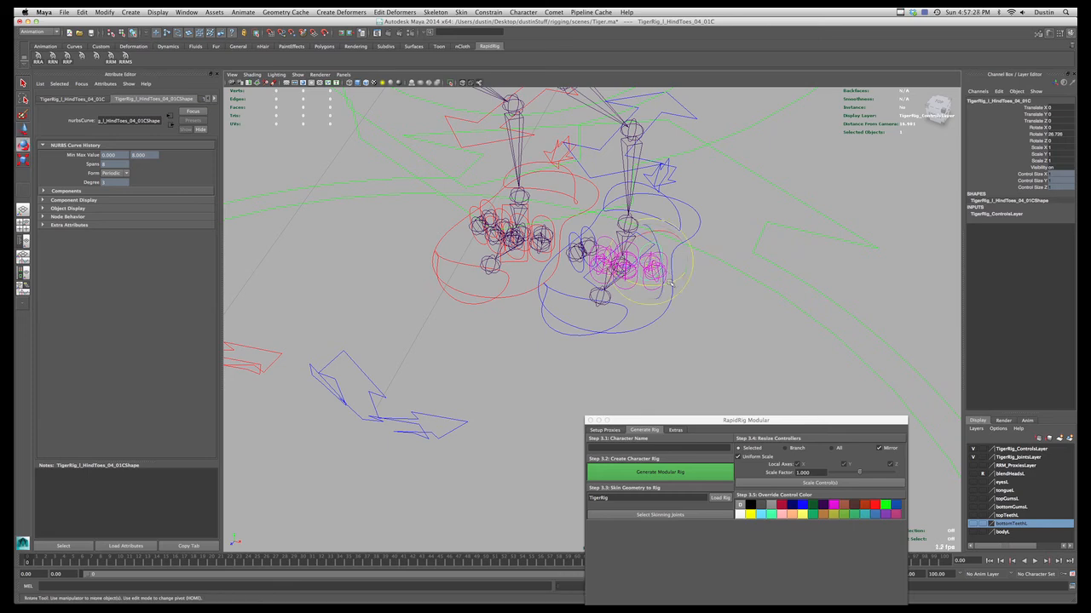
{"action": "mouse_move", "coordinate": [672, 283]}
{"action": "left_mouse_down"}
{"action": "mouse_move", "coordinate": [696, 279]}
{"action": "mouse_move", "coordinate": [659, 286]}
{"action": "left_mouse_up"}
{"action": "key", "text": "ctrl+z"}
{"action": "left_click_drag", "start_coordinate": [726, 291], "coordinate": [669, 277], "text": "alt"}
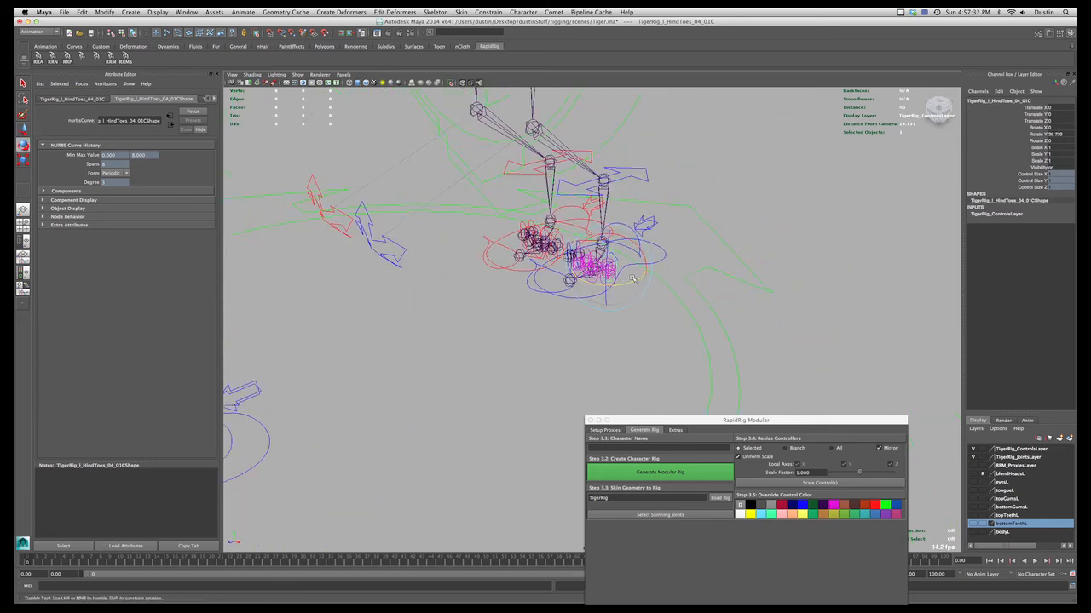
{"action": "key", "text": "Return"}
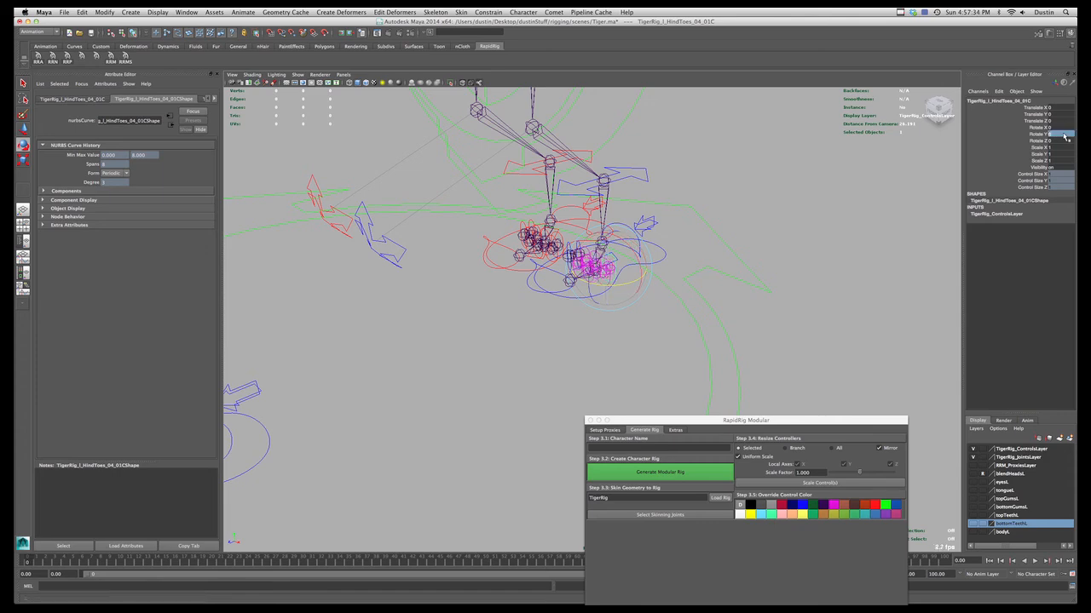
{"action": "left_click", "coordinate": [714, 247]}
- Frame the whole tiger rig and make the bodyL layer visible to show the body mesh
{"action": "left_click_drag", "start_coordinate": [714, 247], "coordinate": [582, 211], "text": "alt"}
{"action": "middle_click_drag", "start_coordinate": [583, 210], "coordinate": [612, 235], "text": "alt"}
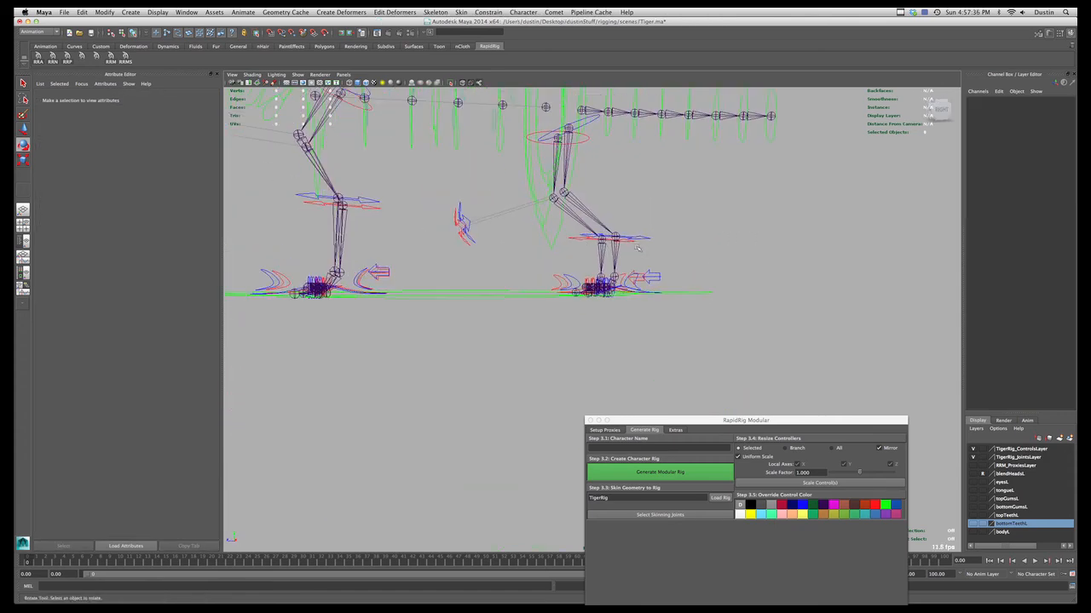
{"action": "right_click_drag", "start_coordinate": [612, 235], "coordinate": [593, 240], "text": "alt"}
{"action": "left_click_drag", "start_coordinate": [593, 240], "coordinate": [529, 247], "text": "alt"}
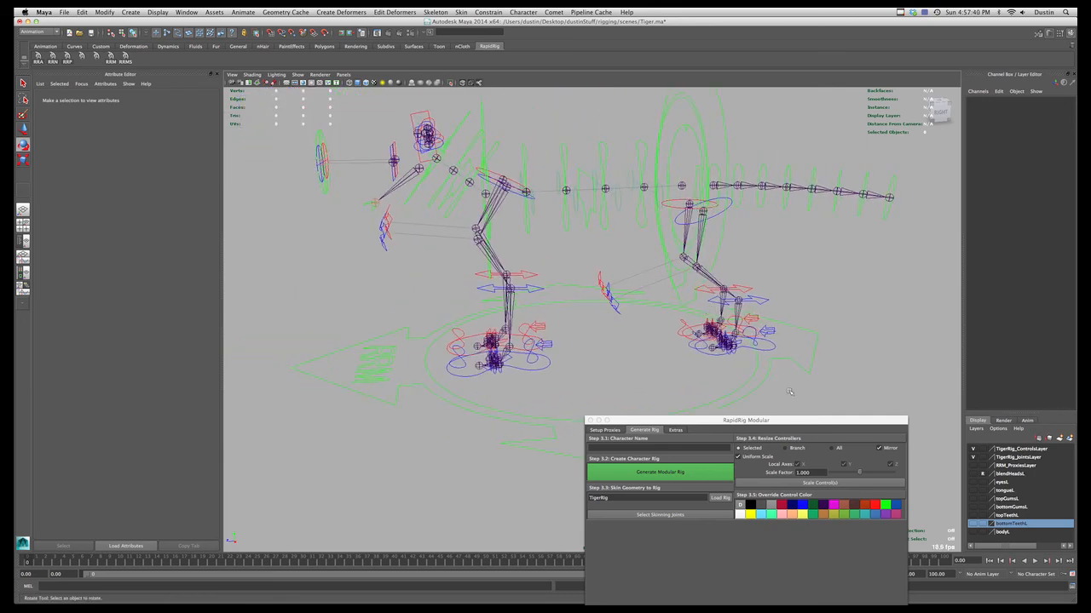
{"action": "left_click", "coordinate": [973, 532]}
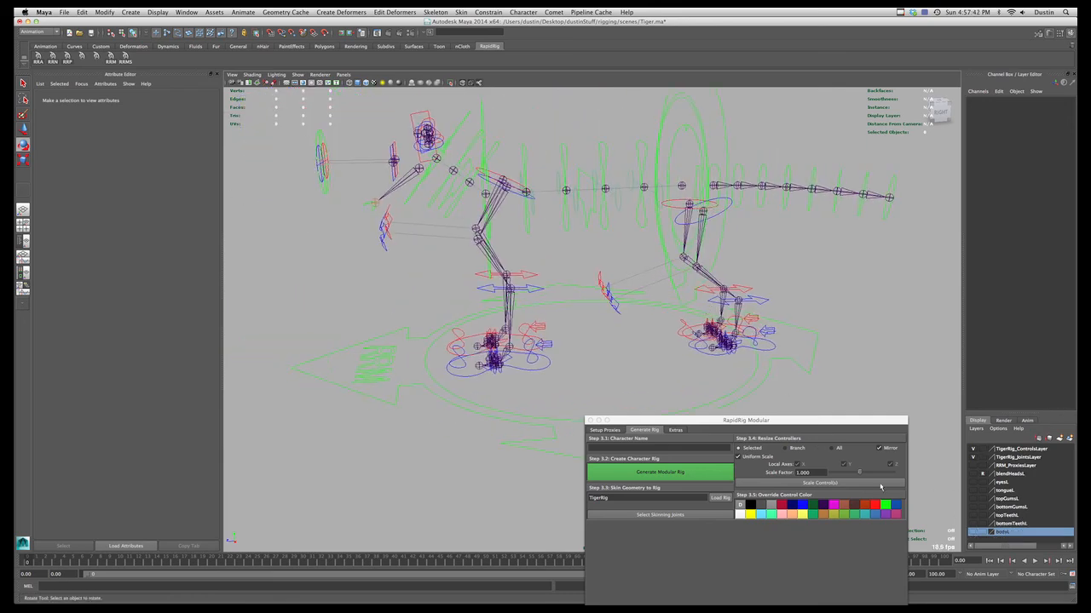
{"action": "left_click", "coordinate": [972, 531]}
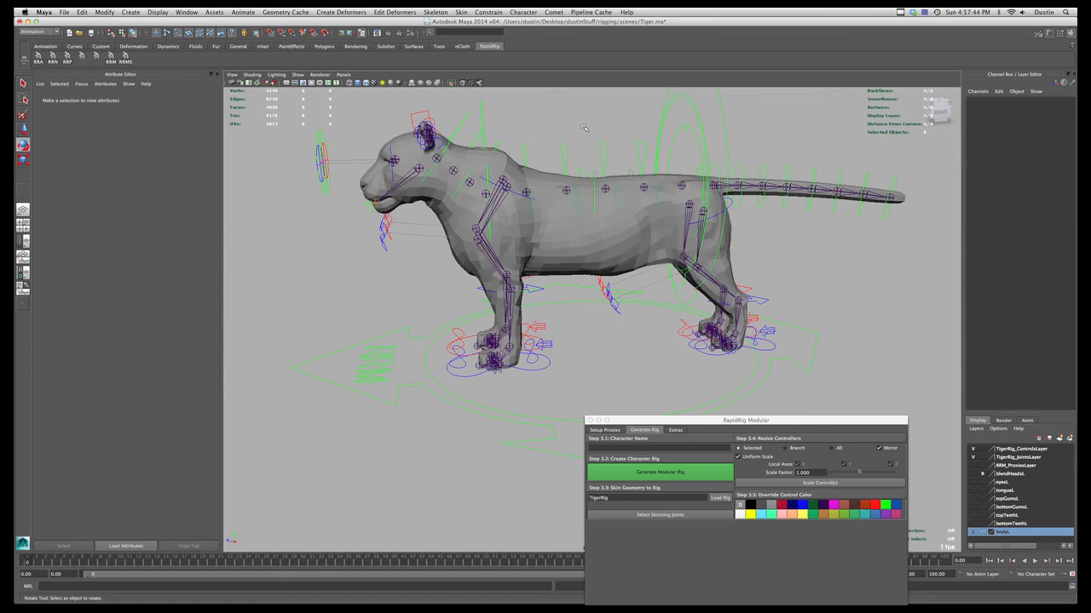
- Select the jaw control at the front of the tiger's head
{"action": "left_click_drag", "start_coordinate": [583, 128], "coordinate": [458, 207], "text": "alt"}
{"action": "right_click_drag", "start_coordinate": [459, 207], "coordinate": [485, 203], "text": "alt"}
{"action": "middle_click_drag", "start_coordinate": [464, 162], "coordinate": [515, 194], "text": "alt"}
{"action": "left_click_drag", "start_coordinate": [511, 192], "coordinate": [535, 199], "text": "alt"}
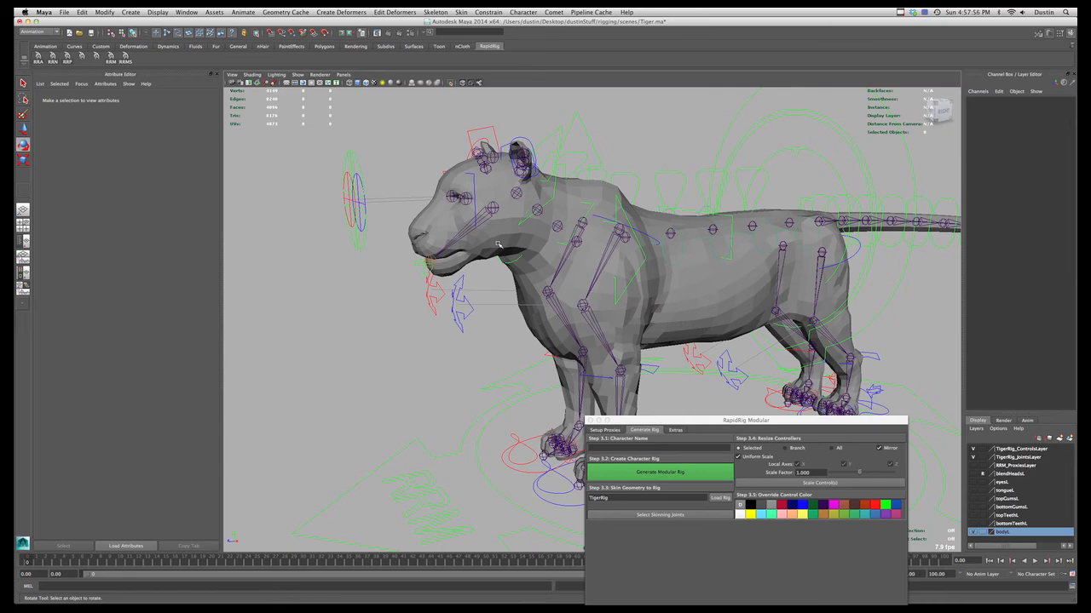
{"action": "left_click_drag", "start_coordinate": [506, 177], "coordinate": [551, 176], "text": "alt"}
{"action": "left_click", "coordinate": [551, 177]}
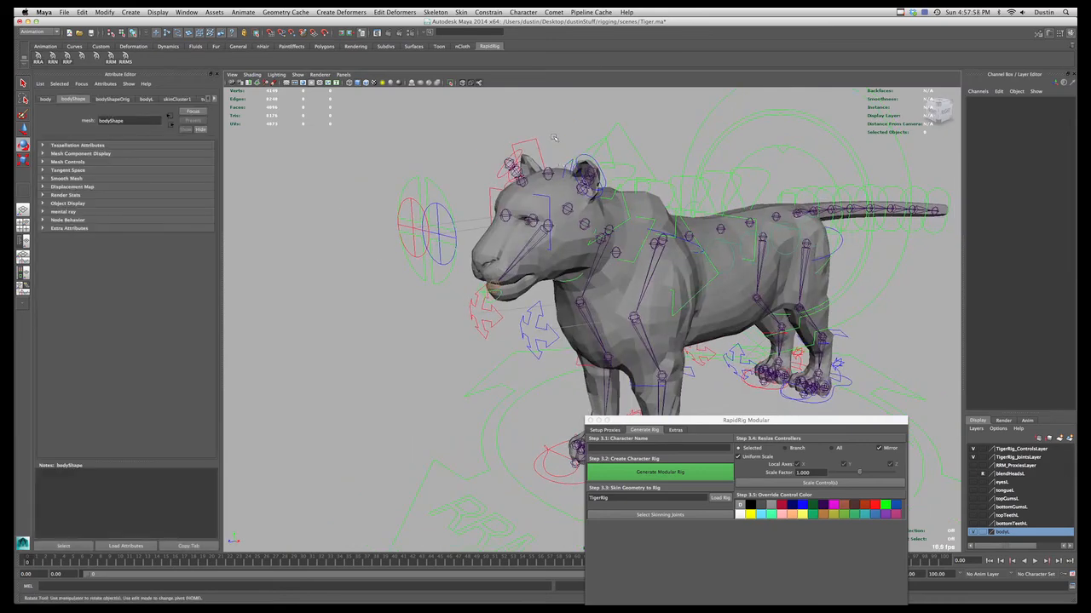
{"action": "left_click_drag", "start_coordinate": [553, 138], "coordinate": [524, 139], "text": "alt"}
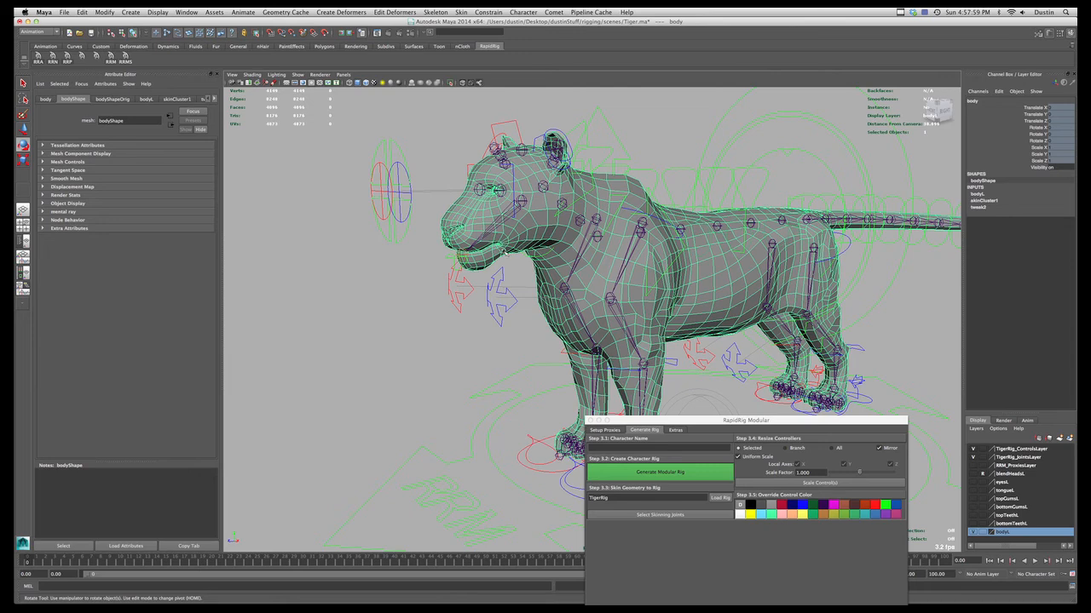
{"action": "left_click", "coordinate": [417, 279]}
{"action": "left_click", "coordinate": [452, 258]}
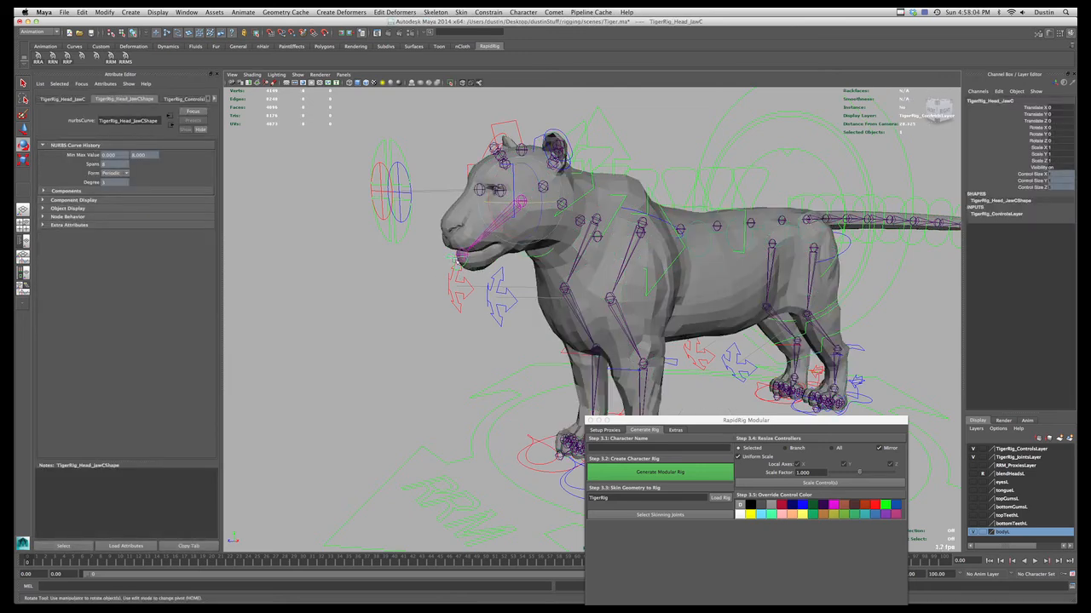
- Try rotating the jaw control open and moving it to test the mouth, and undo both changes
{"action": "left_click_drag", "start_coordinate": [460, 254], "coordinate": [454, 262], "text": "alt"}
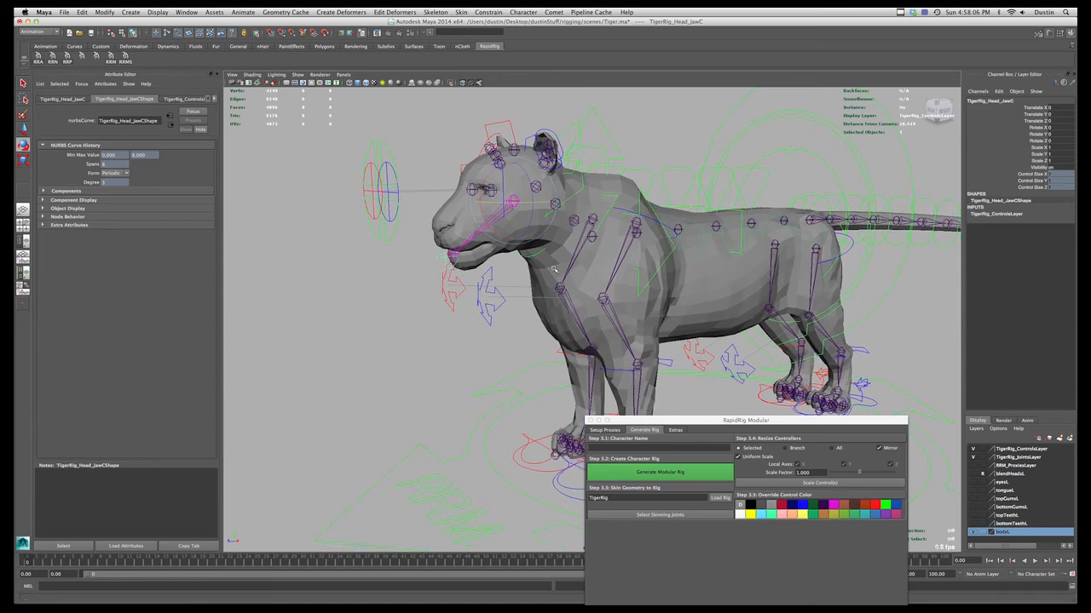
{"action": "right_click_drag", "start_coordinate": [554, 269], "coordinate": [468, 273], "text": "alt"}
{"action": "left_click_drag", "start_coordinate": [469, 273], "coordinate": [435, 277], "text": "alt"}
{"action": "key", "text": "w"}
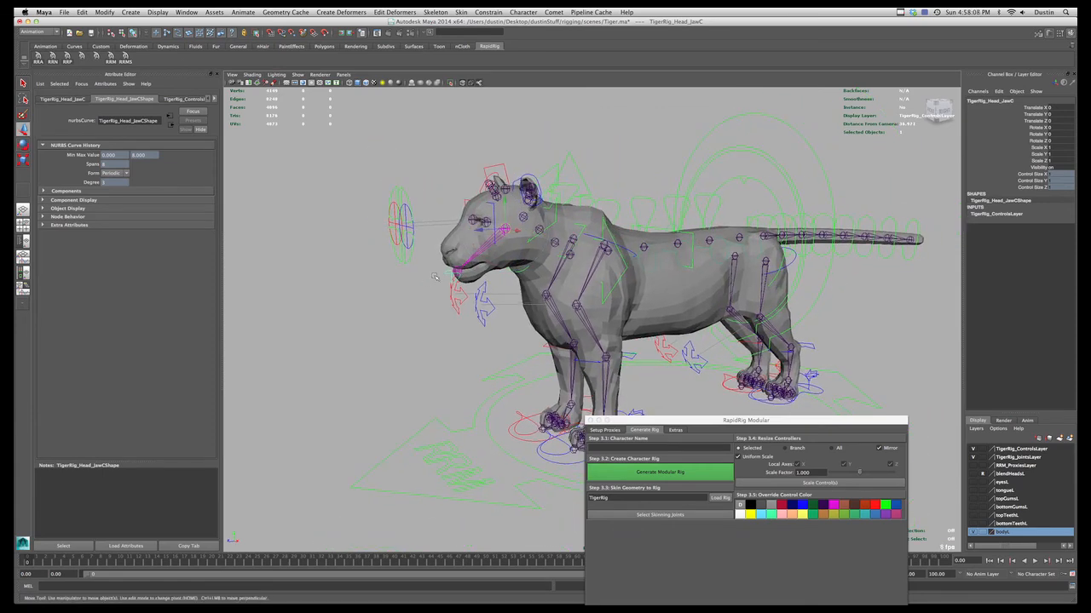
{"action": "key", "text": "e"}
{"action": "left_click_drag", "start_coordinate": [472, 222], "coordinate": [502, 220]}
{"action": "key", "text": "w"}
{"action": "key", "text": "z"}
{"action": "key", "text": "z"}
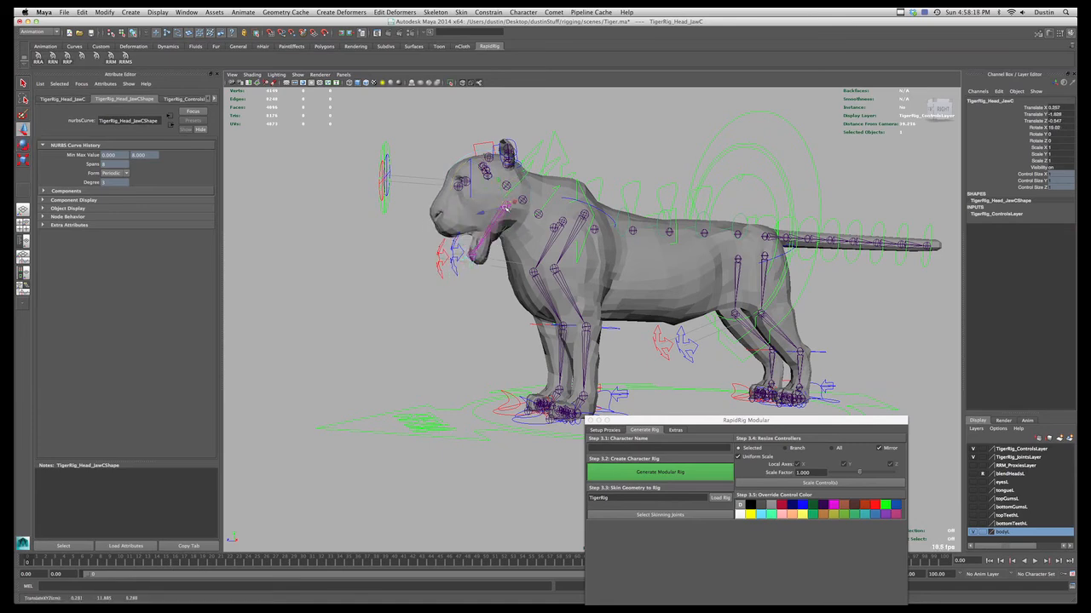
- Try rotating the neck's top IK control to test the head and neck, undo the rotation and clear the selection
{"action": "left_click", "coordinate": [593, 129]}
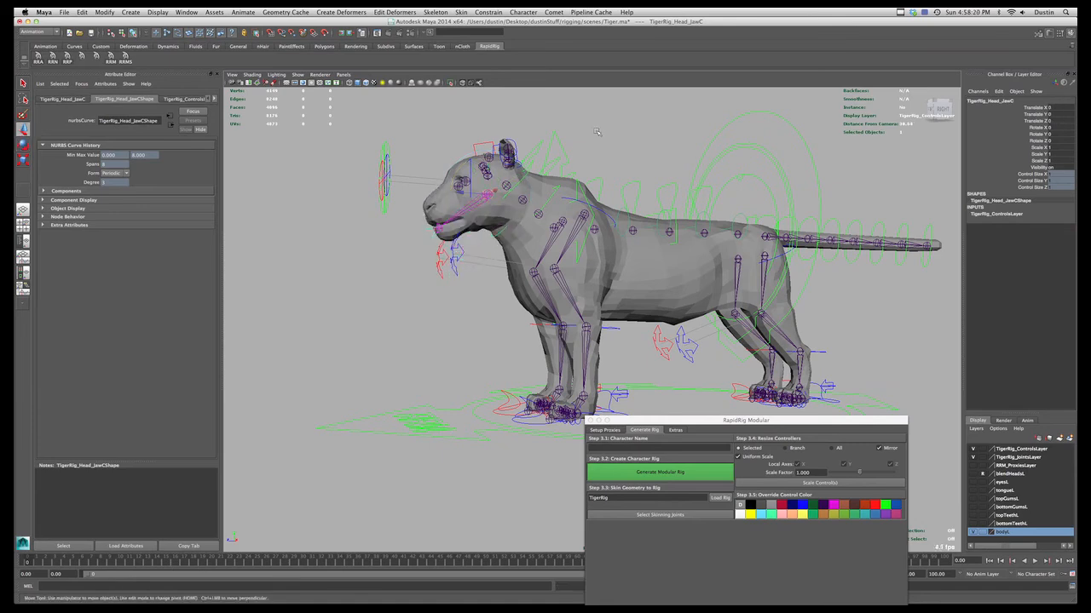
{"action": "scroll", "coordinate": [563, 141], "scroll_direction": "up", "scroll_amount": 2}
{"action": "left_click", "coordinate": [528, 152]}
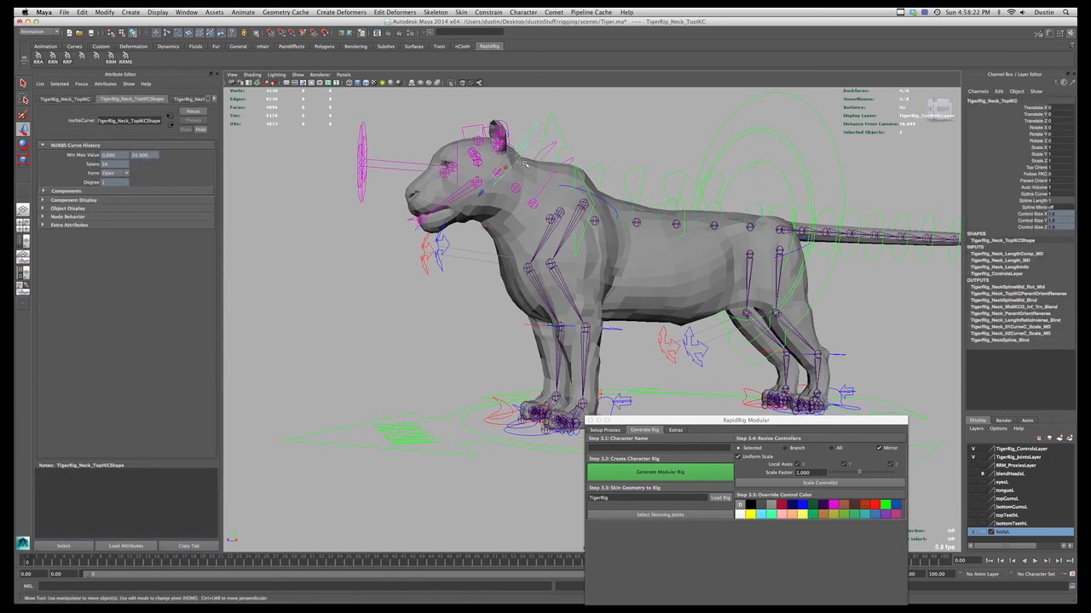
{"action": "key", "text": "e"}
{"action": "left_click_drag", "start_coordinate": [511, 157], "coordinate": [605, 153]}
{"action": "key", "text": "ctrl+z"}
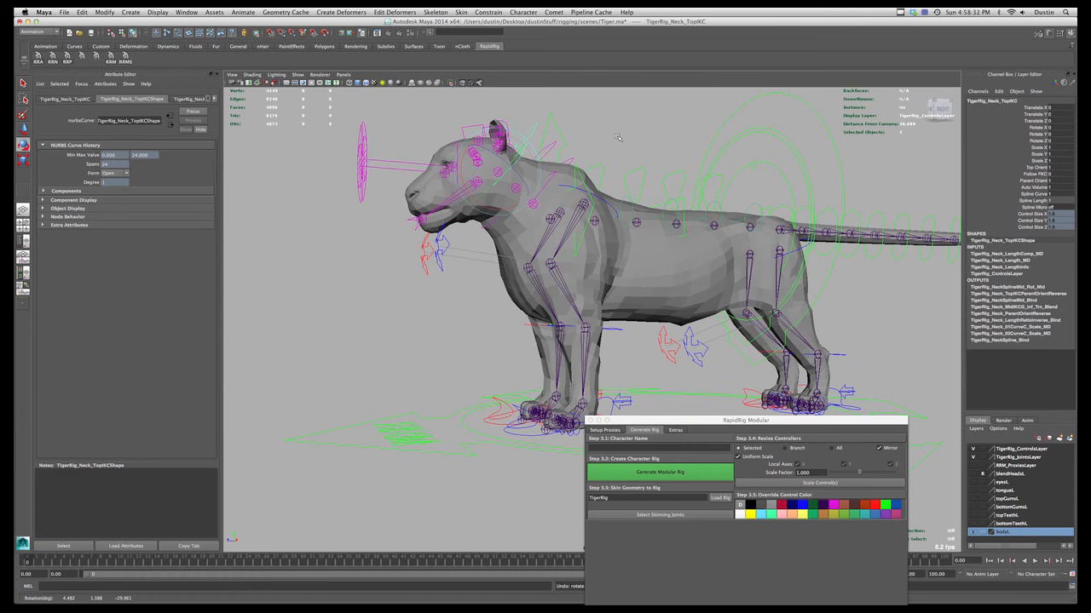
{"action": "left_click", "coordinate": [617, 138]}
- Try moving the shared eye look-at control in front of the tiger's face, and undo the move
{"action": "left_click_drag", "start_coordinate": [447, 178], "coordinate": [464, 186], "text": "alt"}
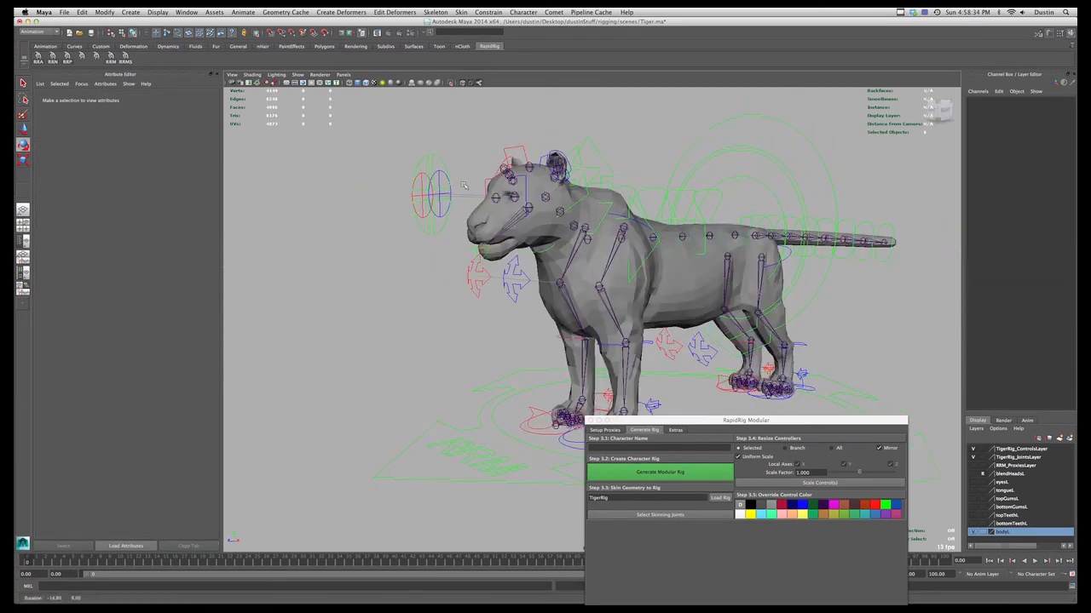
{"action": "left_click_drag", "start_coordinate": [529, 176], "coordinate": [498, 199], "text": "alt"}
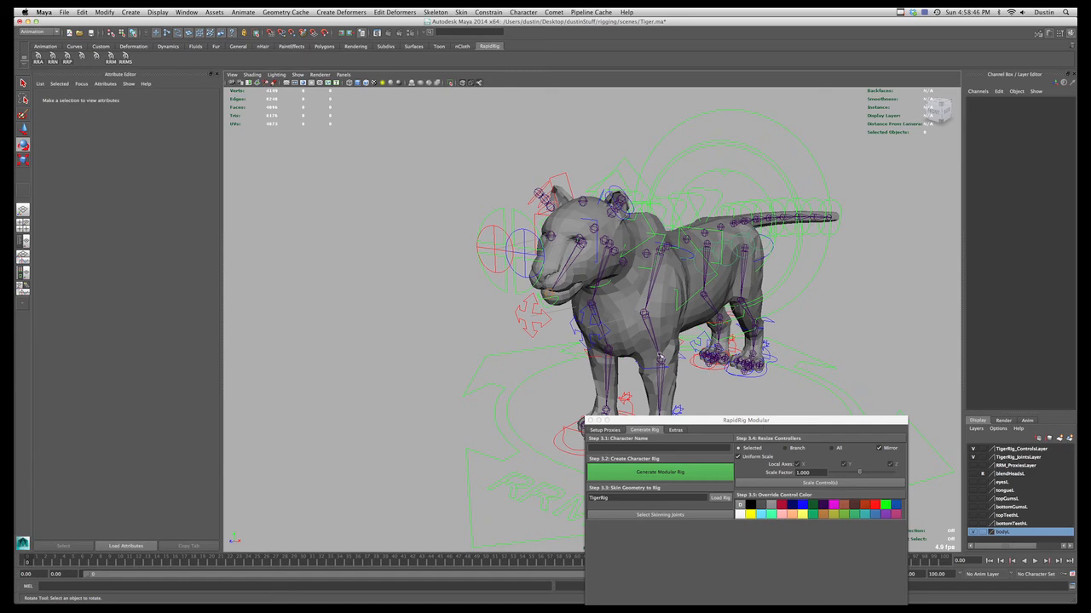
{"action": "right_click_drag", "start_coordinate": [659, 355], "coordinate": [622, 352], "text": "alt"}
{"action": "left_click_drag", "start_coordinate": [532, 230], "coordinate": [535, 267], "text": "alt"}
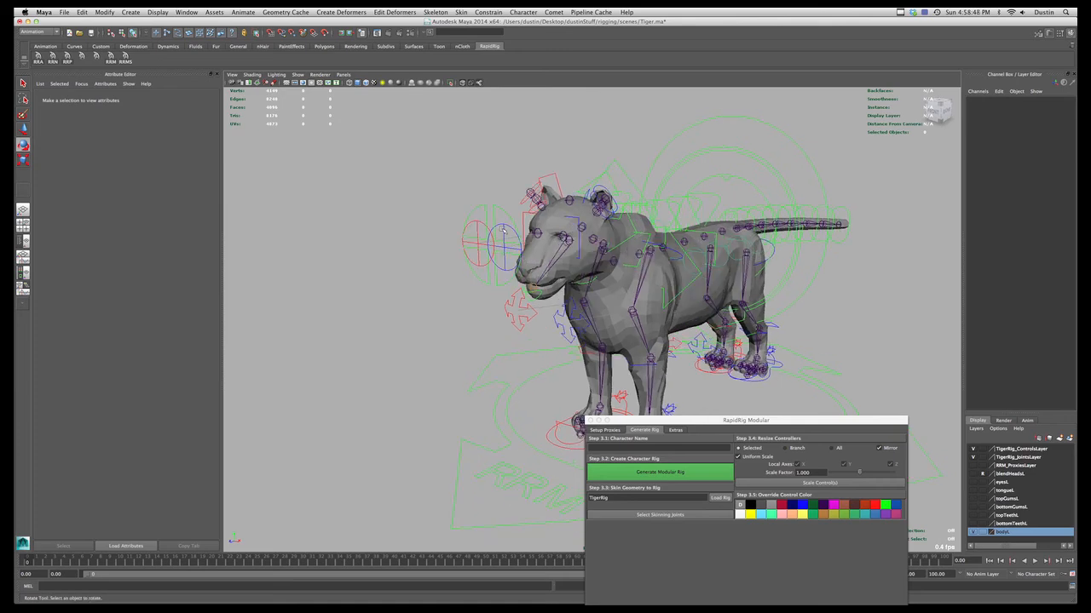
{"action": "key", "text": "w"}
{"action": "left_click", "coordinate": [507, 220]}
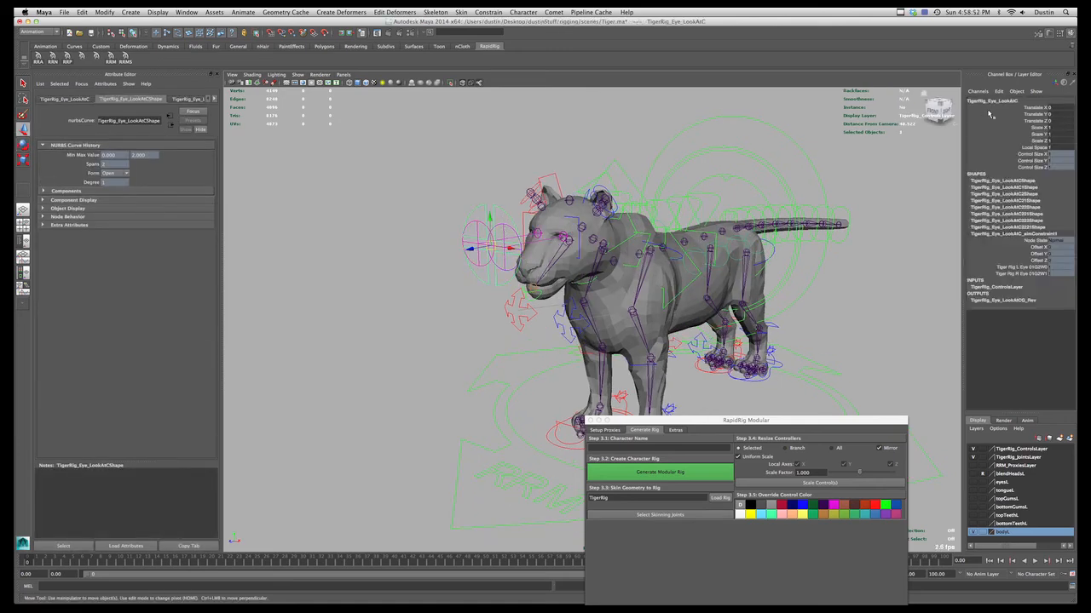
{"action": "right_click_drag", "start_coordinate": [552, 245], "coordinate": [473, 266], "text": "alt"}
{"action": "left_click_drag", "start_coordinate": [519, 266], "coordinate": [544, 281]}
{"action": "key", "text": "super+z"}
- Move the shared eye look-at control forward, away from the face, to a Translate Z of about 4.8
{"action": "right_click_drag", "start_coordinate": [559, 298], "coordinate": [513, 305], "text": "alt"}
{"action": "left_click_drag", "start_coordinate": [514, 304], "coordinate": [659, 361], "text": "alt"}
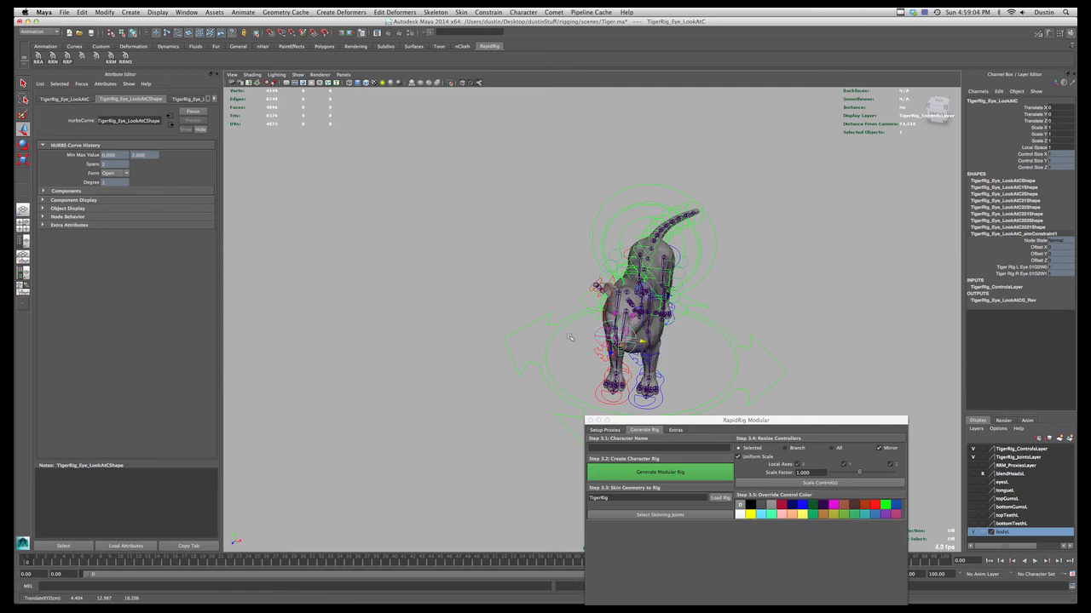
{"action": "key", "text": "w"}
{"action": "left_click_drag", "start_coordinate": [570, 338], "coordinate": [539, 334]}
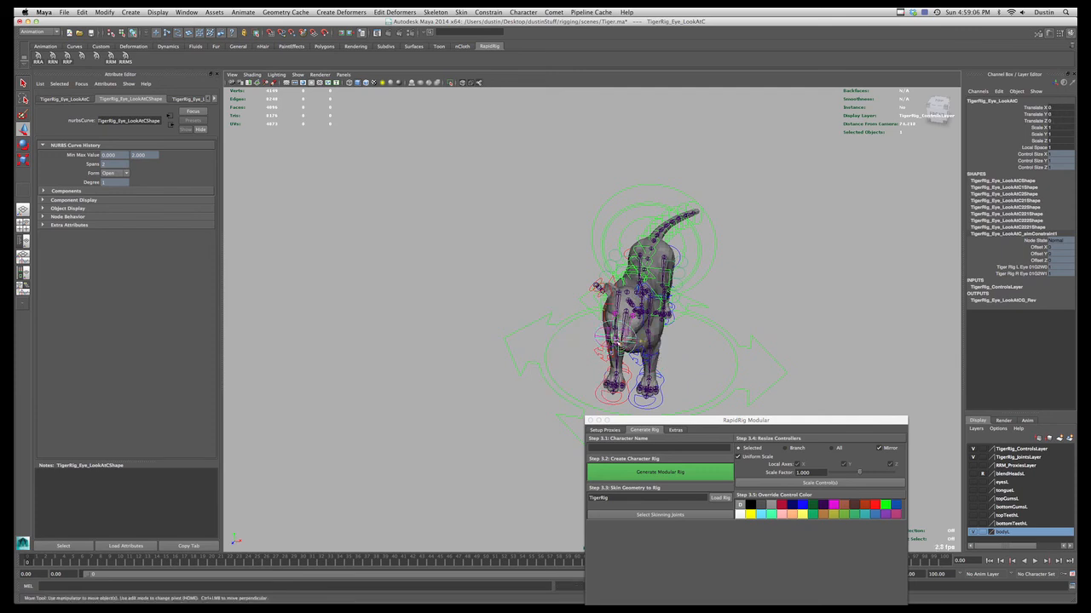
{"action": "left_click_drag", "start_coordinate": [615, 340], "coordinate": [562, 349]}
{"action": "key", "text": "super+z"}
{"action": "key", "text": "q"}
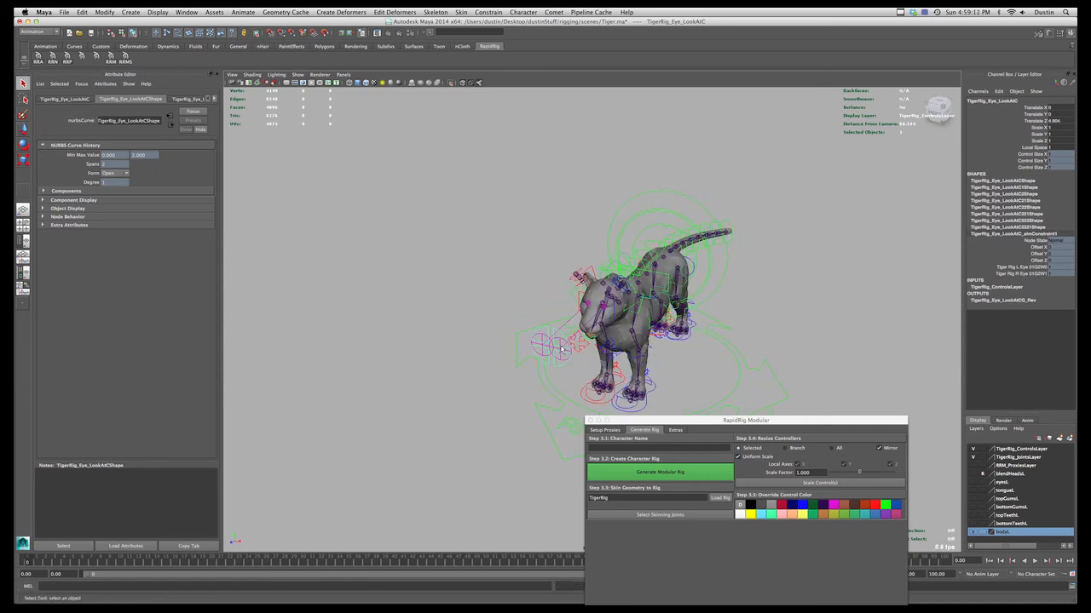
- Try moving the left and right eye target controls individually, and undo the moves
{"action": "left_click", "coordinate": [563, 347]}
{"action": "key", "text": "w"}
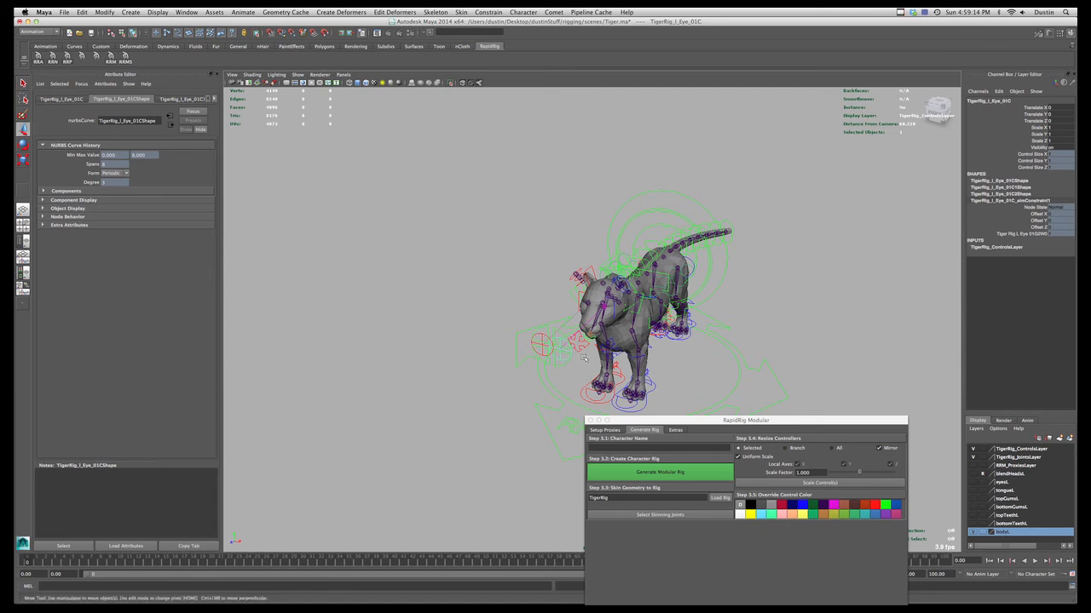
{"action": "left_click_drag", "start_coordinate": [564, 352], "coordinate": [525, 321]}
{"action": "key", "text": "z"}
{"action": "left_click", "coordinate": [542, 337]}
{"action": "key", "text": "z"}
{"action": "scroll", "coordinate": [550, 353], "scroll_direction": "up", "scroll_amount": 3}
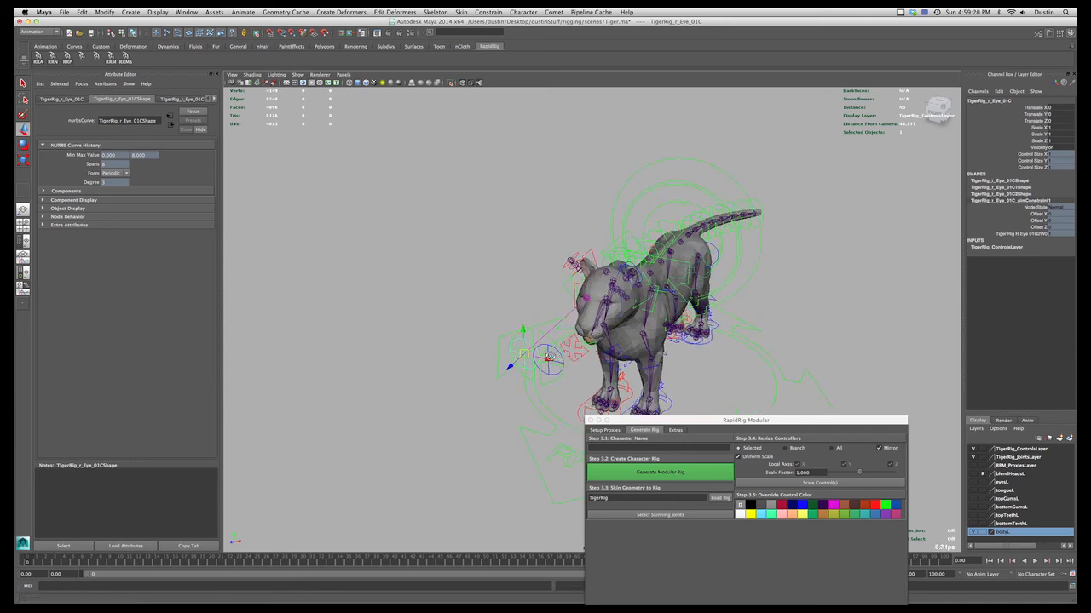
{"action": "left_click_drag", "start_coordinate": [558, 358], "coordinate": [544, 338], "text": "alt"}
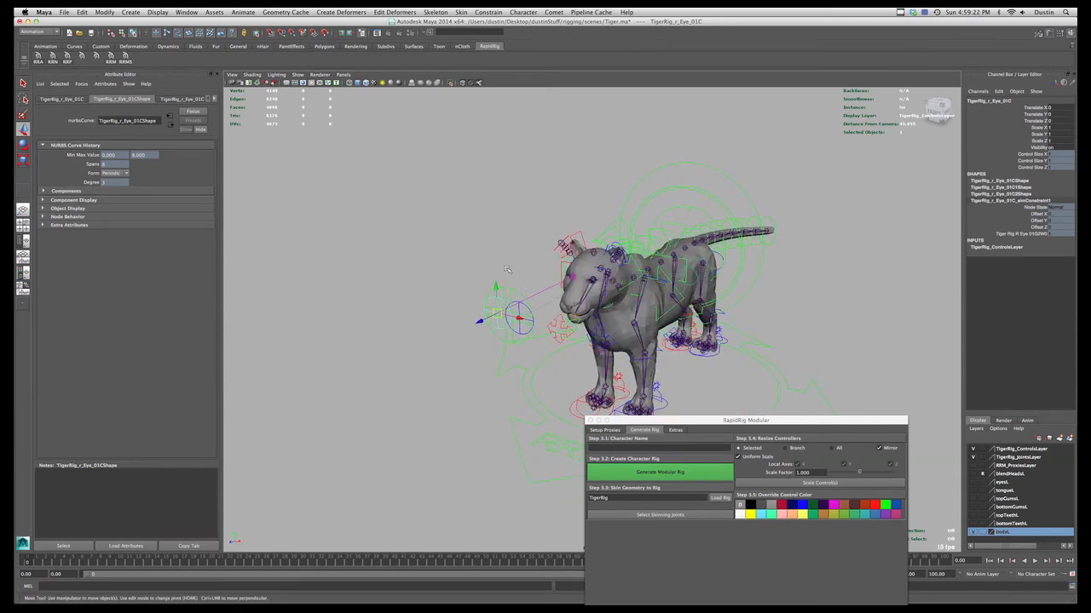
- Rotate the neck's top IK control to test how the eye look-at control follows the head in local space
{"action": "left_click", "coordinate": [515, 292]}
{"action": "left_click_drag", "start_coordinate": [520, 293], "coordinate": [484, 286], "text": "alt"}
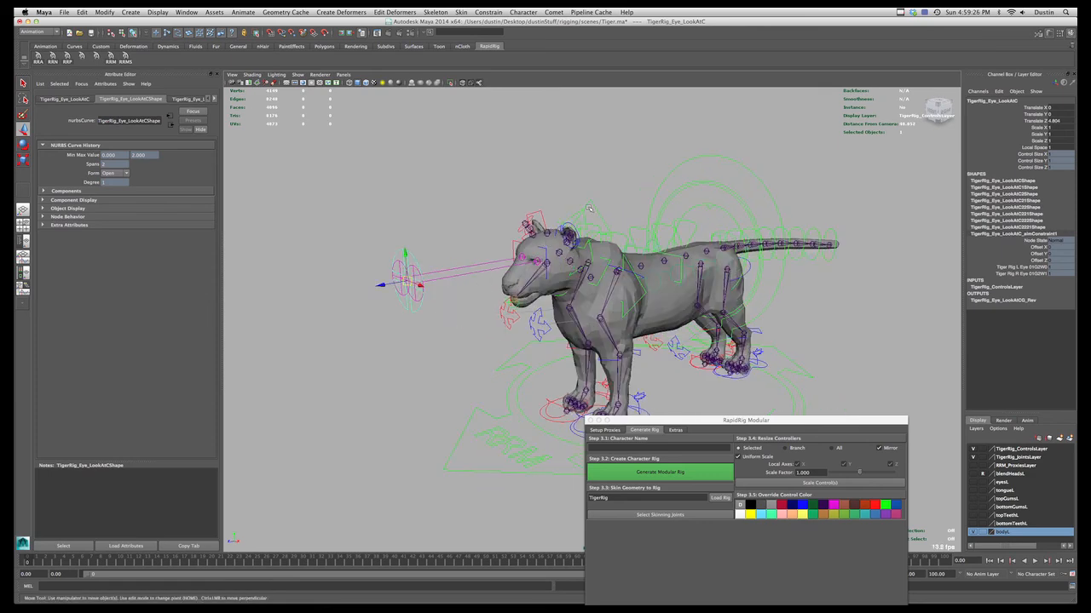
{"action": "left_click", "coordinate": [569, 247]}
{"action": "key", "text": "e"}
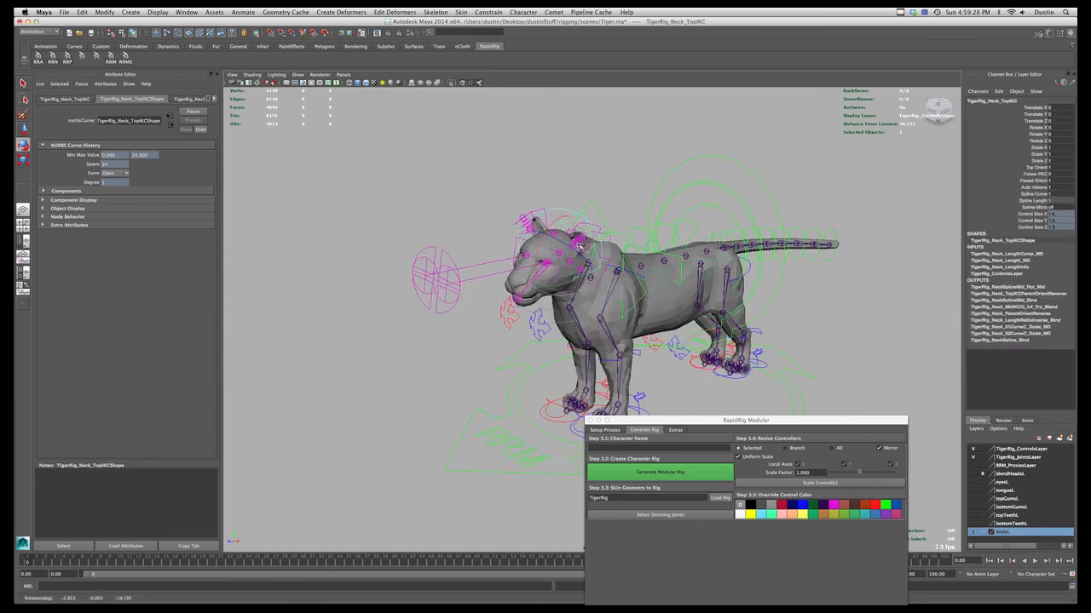
{"action": "mouse_move", "coordinate": [568, 253]}
{"action": "left_mouse_down"}
{"action": "mouse_move", "coordinate": [586, 240]}
{"action": "mouse_move", "coordinate": [580, 254]}
{"action": "mouse_move", "coordinate": [565, 241]}
{"action": "mouse_move", "coordinate": [571, 256]}
{"action": "mouse_move", "coordinate": [573, 239]}
{"action": "left_mouse_up"}
- Set the shared eye look-at control's Local Space to 0
{"action": "left_click", "coordinate": [425, 224]}
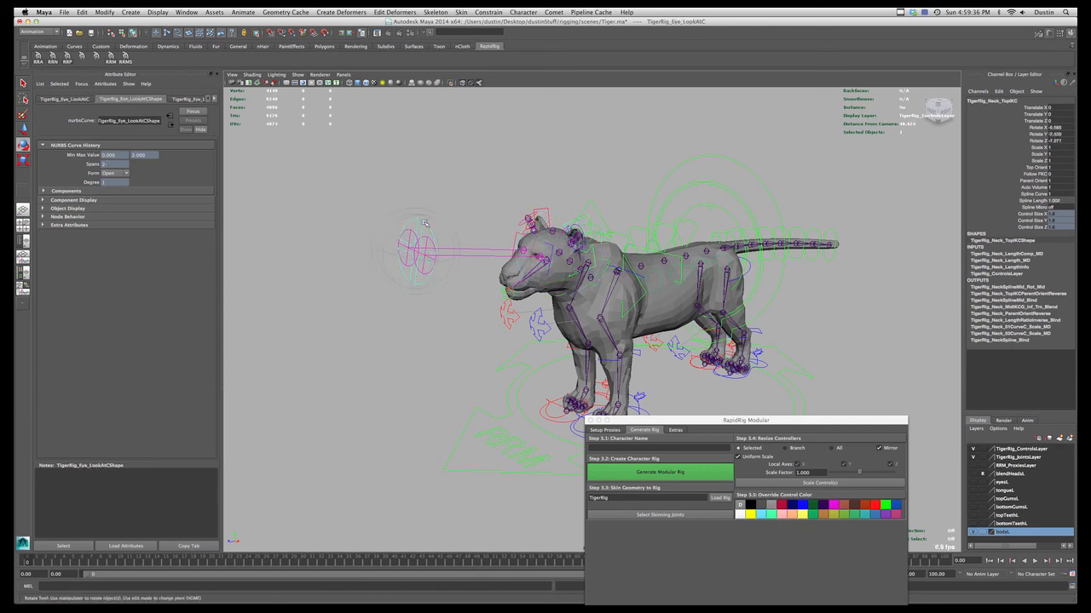
{"action": "left_click", "coordinate": [1045, 148]}
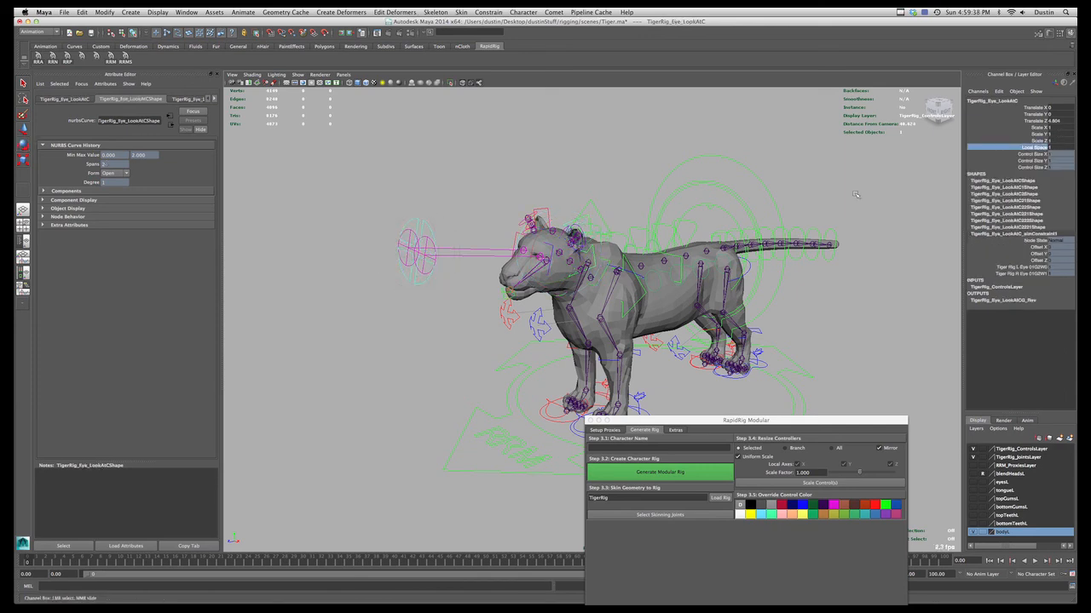
{"action": "middle_click_drag", "start_coordinate": [855, 194], "coordinate": [772, 222]}
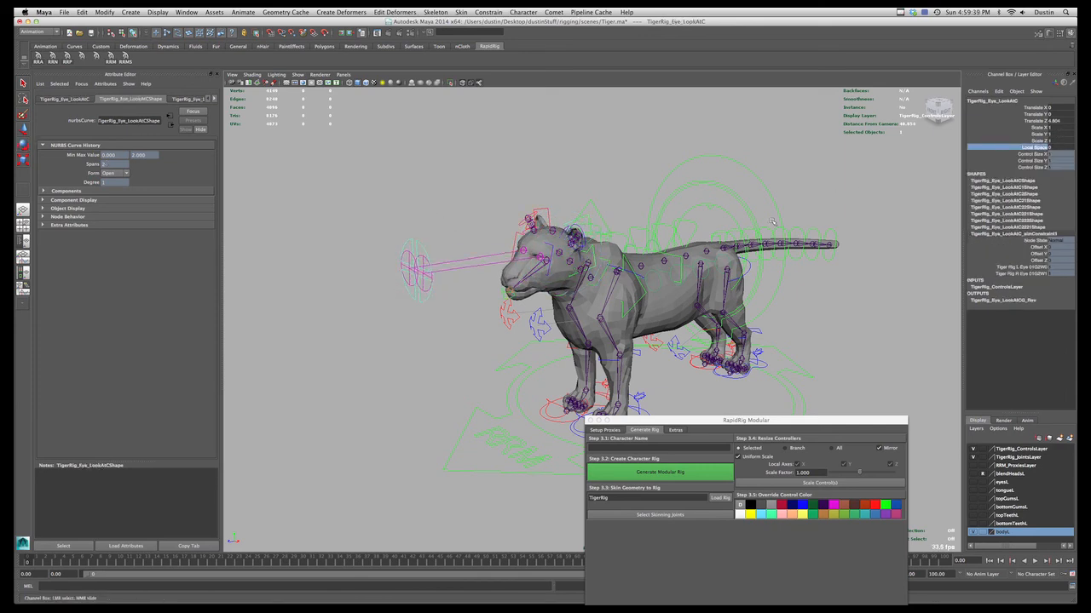
- Rotate the neck's top IK control again to test the eye look-at control's independence from the head
{"action": "key", "text": "e"}
{"action": "left_click", "coordinate": [602, 214]}
{"action": "left_click_drag", "start_coordinate": [583, 266], "coordinate": [314, 271]}
- Move the shared eye look-at control farther from the head and sideways to test the eye aim, and clear the selection
{"action": "left_click", "coordinate": [429, 250]}
{"action": "key", "text": "w"}
{"action": "scroll", "coordinate": [447, 210], "scroll_direction": "down", "scroll_amount": 2}
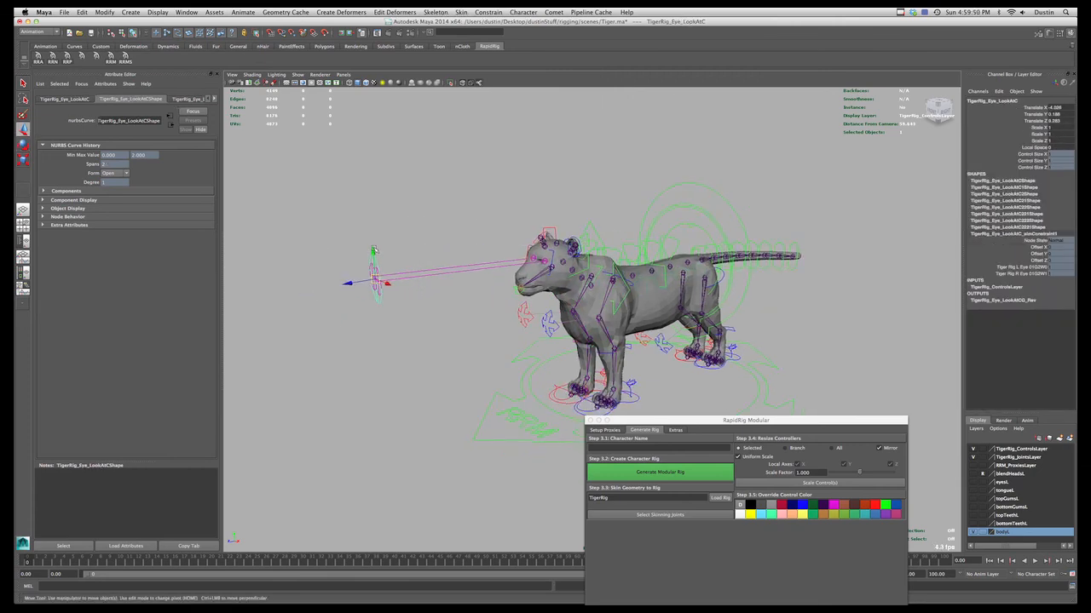
{"action": "left_click", "coordinate": [546, 260]}
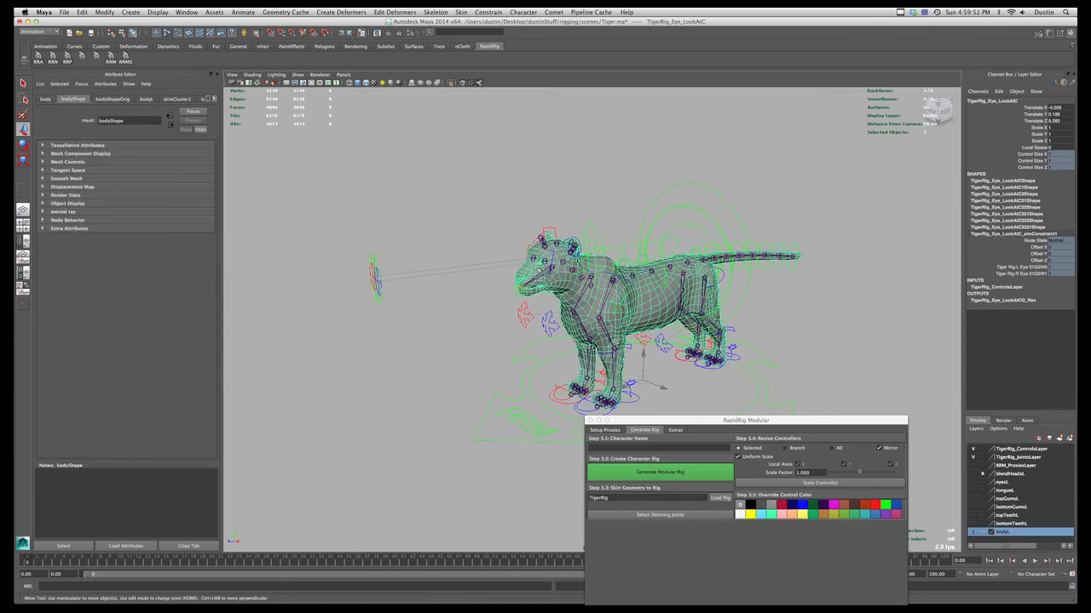
{"action": "left_click", "coordinate": [537, 178]}
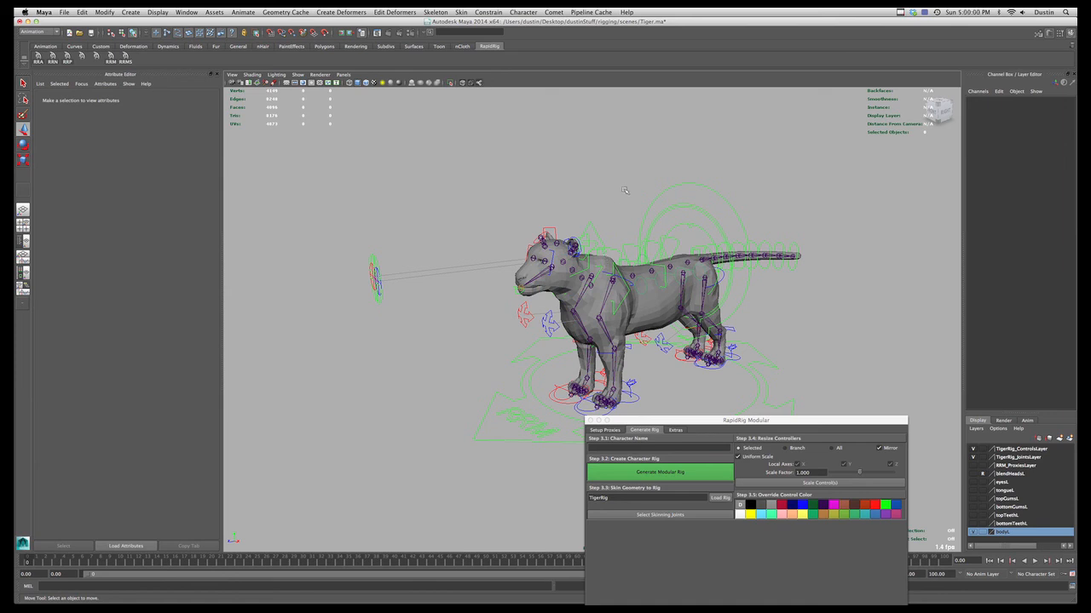
- Hide the TigerRig_JointsLayer so the tiger mesh shows with only its rig controls
{"action": "left_click_drag", "start_coordinate": [595, 253], "coordinate": [526, 246], "text": "alt"}
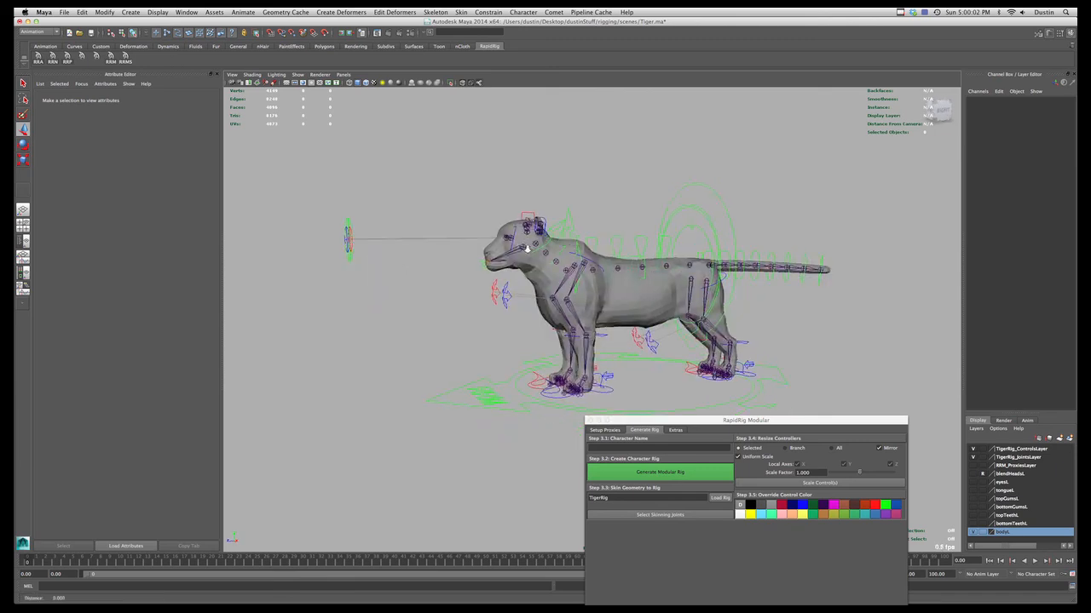
{"action": "right_click_drag", "start_coordinate": [526, 246], "coordinate": [567, 246], "text": "alt"}
{"action": "middle_click_drag", "start_coordinate": [567, 246], "coordinate": [566, 227], "text": "alt"}
{"action": "left_click_drag", "start_coordinate": [567, 226], "coordinate": [552, 227], "text": "alt"}
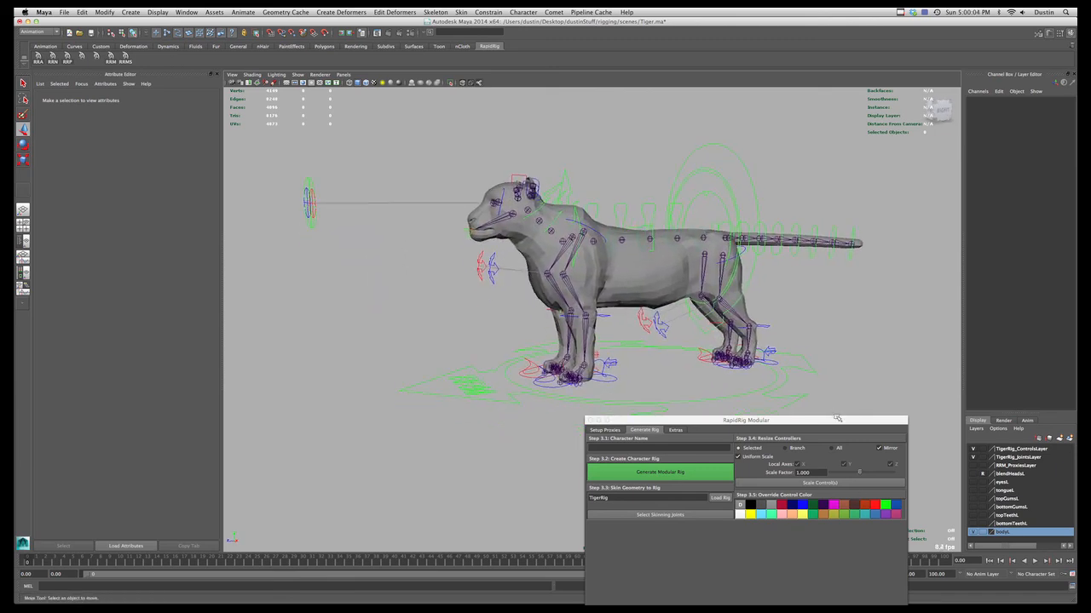
{"action": "left_click_drag", "start_coordinate": [838, 418], "coordinate": [911, 351]}
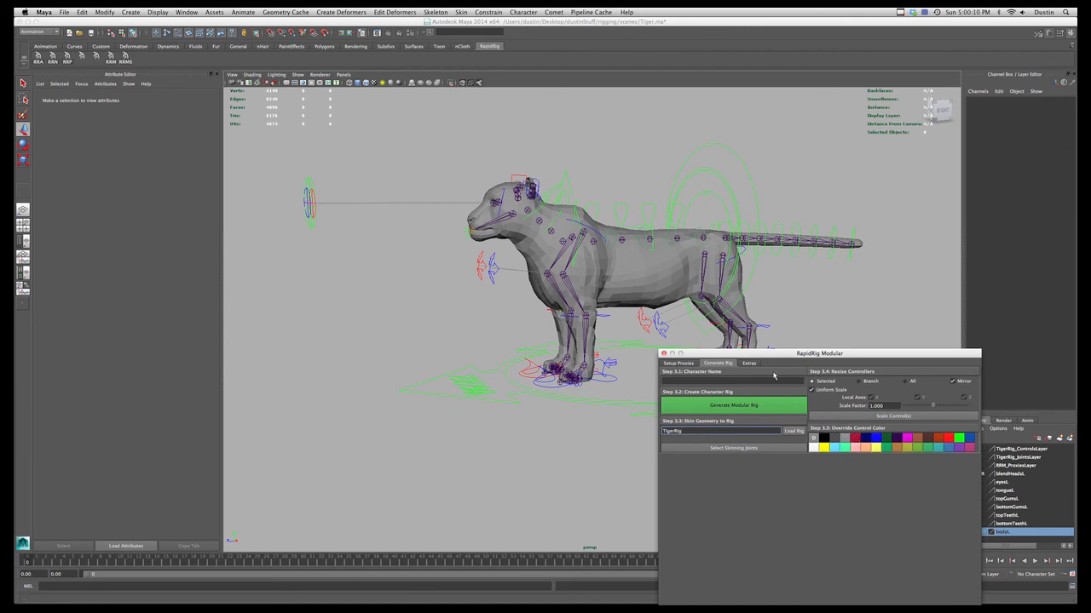
{"action": "left_click_drag", "start_coordinate": [773, 355], "coordinate": [707, 435]}
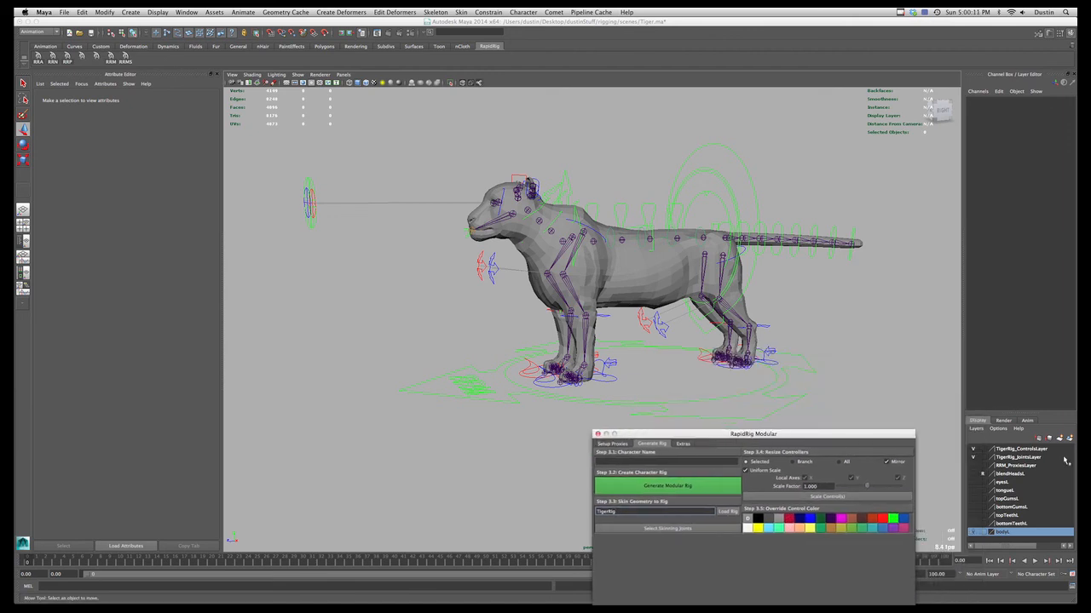
{"action": "left_click", "coordinate": [973, 458]}
{"action": "left_click_drag", "start_coordinate": [724, 340], "coordinate": [774, 360], "text": "alt"}
{"action": "middle_click_drag", "start_coordinate": [773, 360], "coordinate": [774, 327], "text": "alt"}
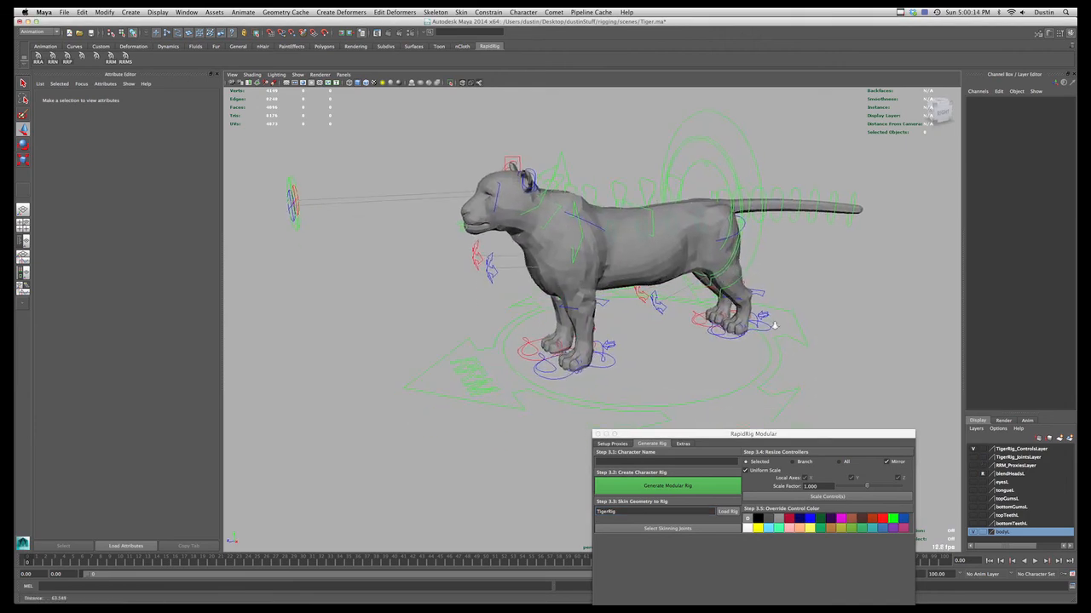
- Select the base control of the fourth left hind toe in wireframe display and hide the body layer
{"action": "right_click_drag", "start_coordinate": [773, 327], "coordinate": [831, 351], "text": "alt"}
{"action": "right_click_drag", "start_coordinate": [755, 336], "coordinate": [865, 345], "text": "alt"}
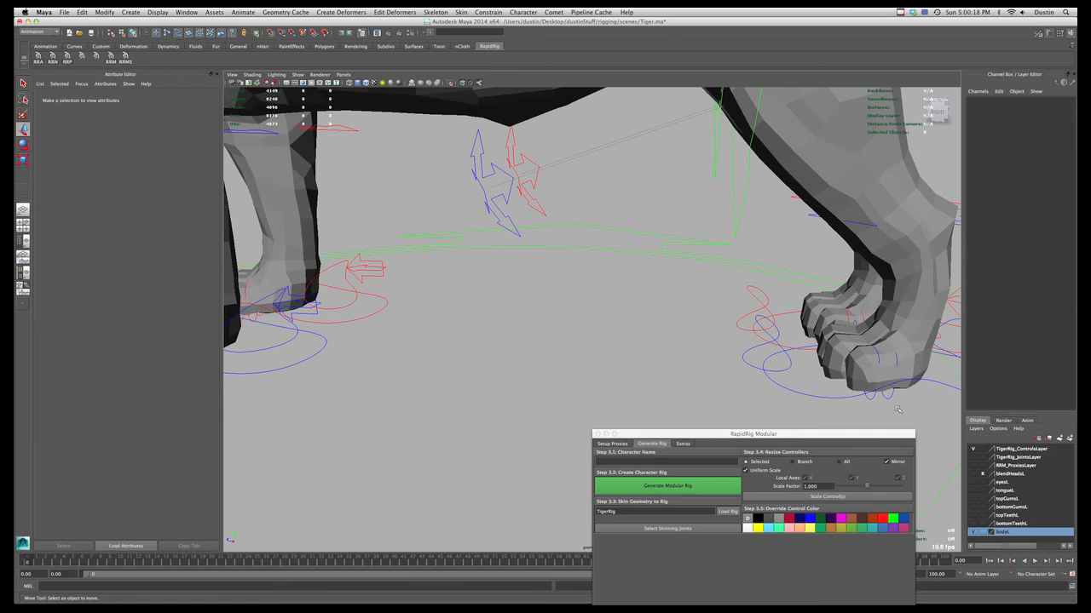
{"action": "key", "text": "4"}
{"action": "left_click", "coordinate": [892, 360]}
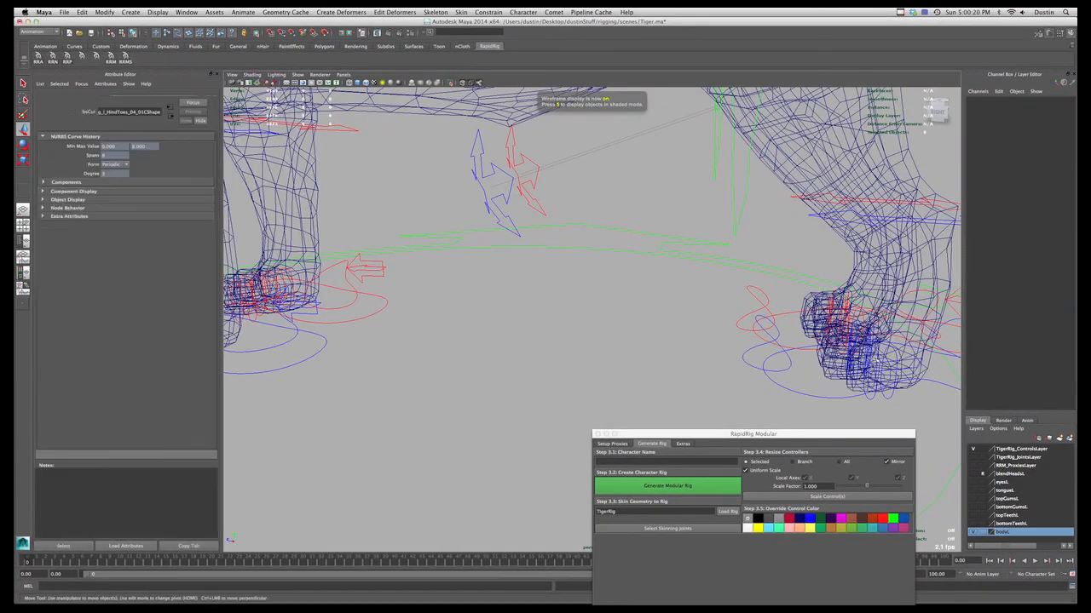
{"action": "left_click_drag", "start_coordinate": [892, 359], "coordinate": [875, 363], "text": "alt"}
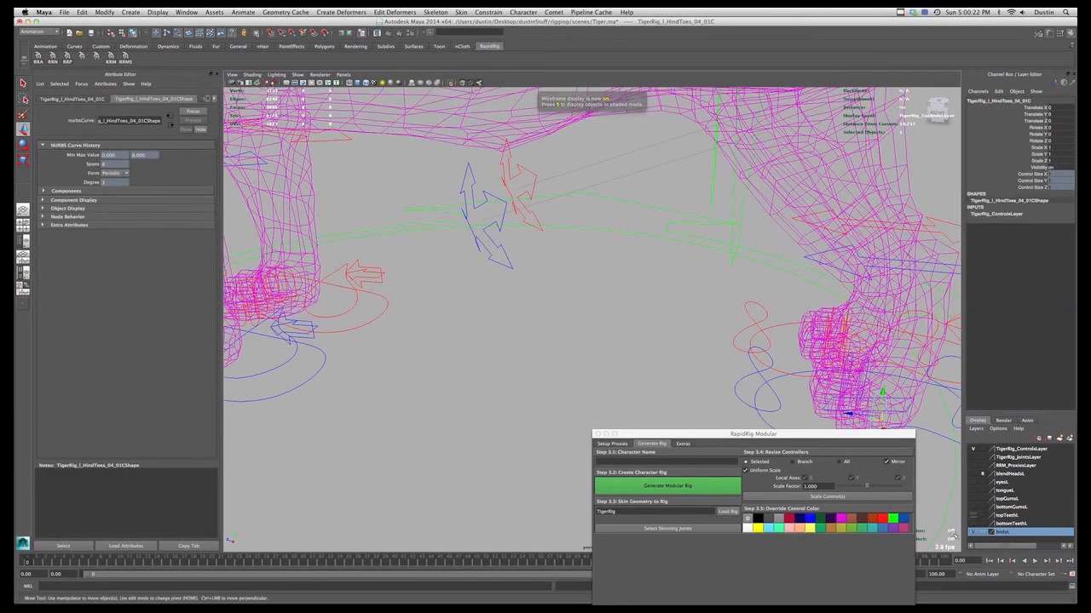
{"action": "left_click", "coordinate": [972, 532]}
- Add more left hind toe controls from the second to fourth toes to the selection, and show the body layer in shaded display
{"action": "left_click_drag", "start_coordinate": [861, 394], "coordinate": [888, 361], "text": "alt"}
{"action": "left_click", "coordinate": [869, 363], "text": "shift"}
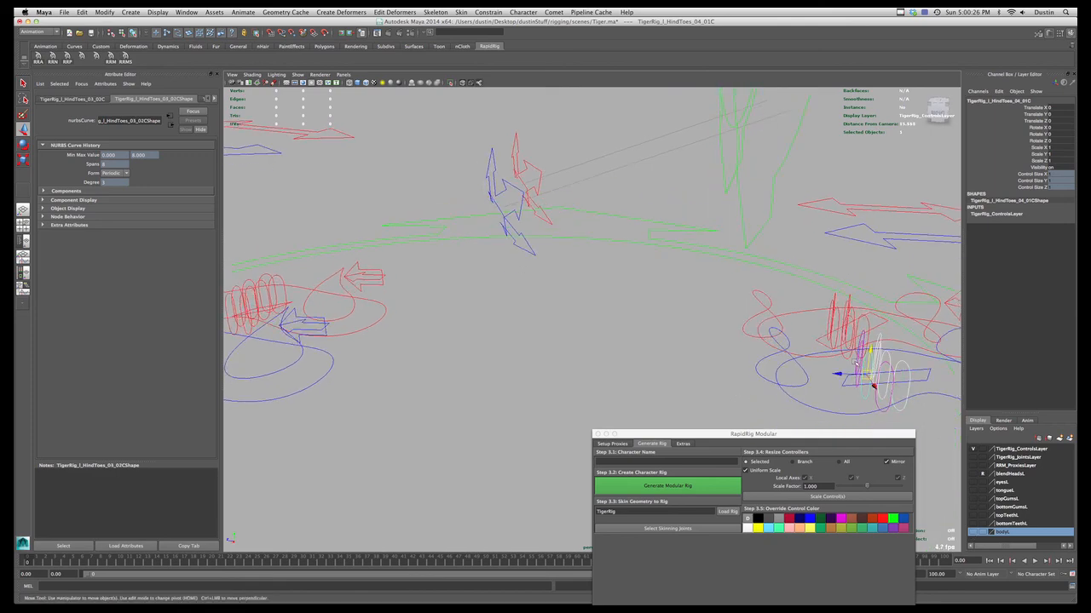
{"action": "left_click", "coordinate": [861, 364], "text": "shift"}
{"action": "right_click_drag", "start_coordinate": [860, 366], "coordinate": [855, 391], "text": "alt"}
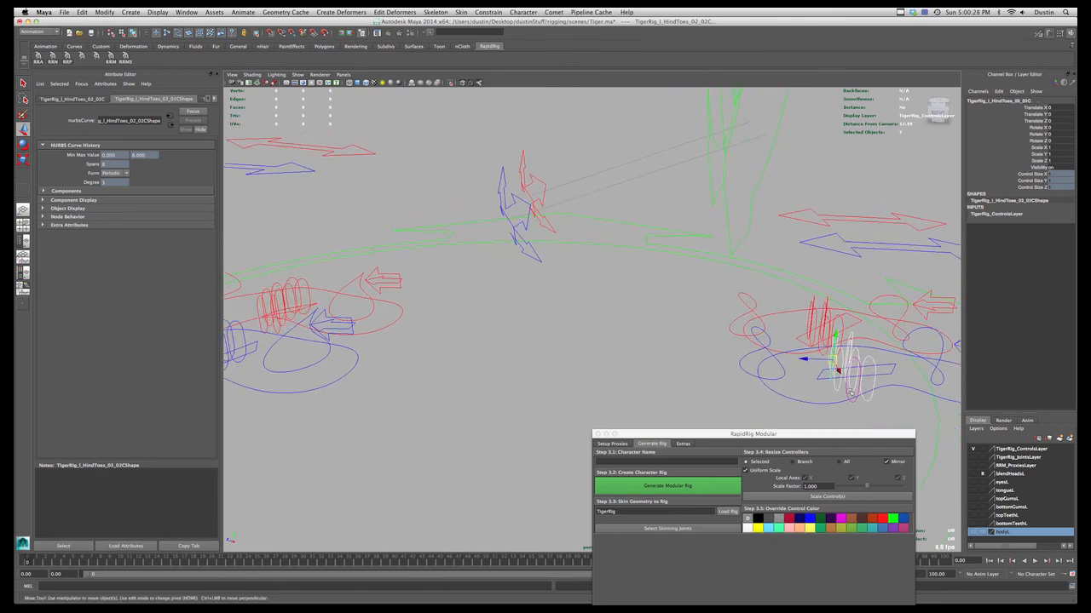
{"action": "left_click", "coordinate": [851, 391], "text": "shift"}
{"action": "right_click_drag", "start_coordinate": [865, 315], "coordinate": [792, 365], "text": "alt"}
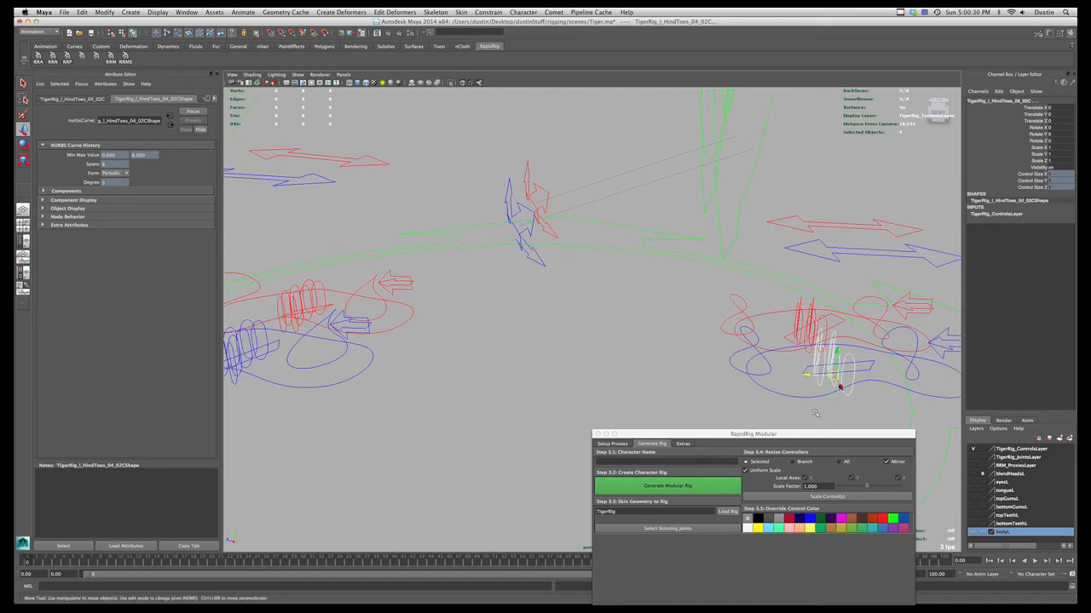
{"action": "left_click", "coordinate": [972, 532]}
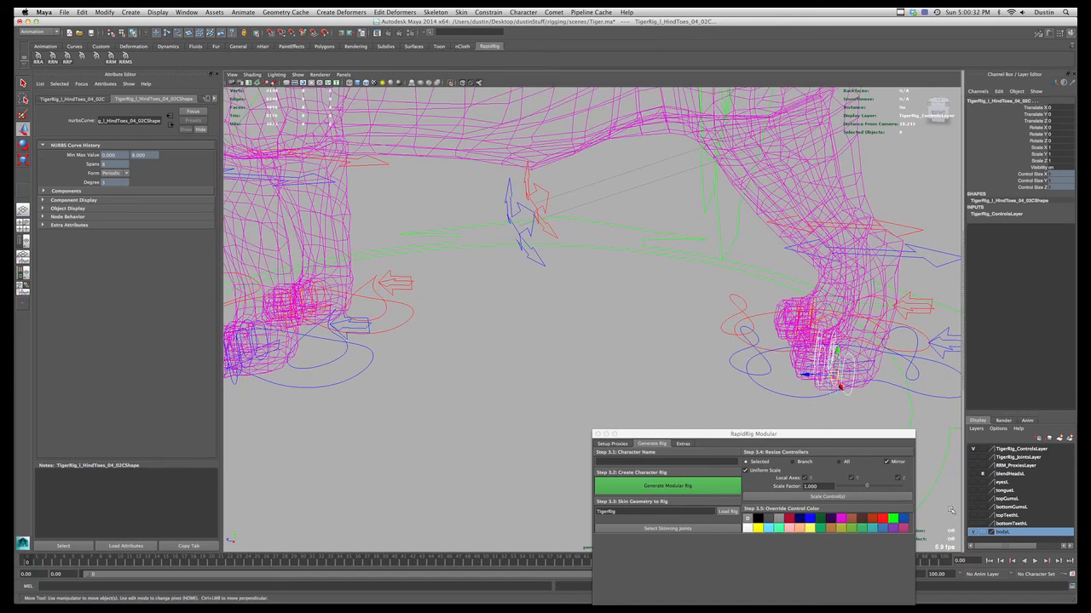
{"action": "key", "text": "5"}
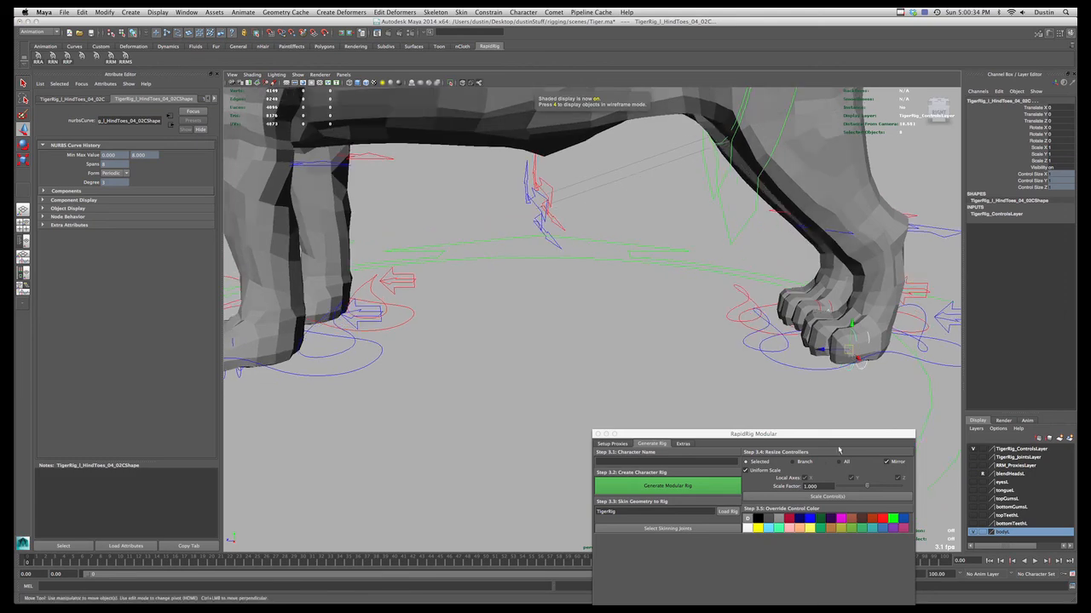
- Scale the selected toe controls twice by a factor of 1.25 along only the local Y axis, with Uniform Scale off, and clear the selection
{"action": "left_click", "coordinate": [770, 472]}
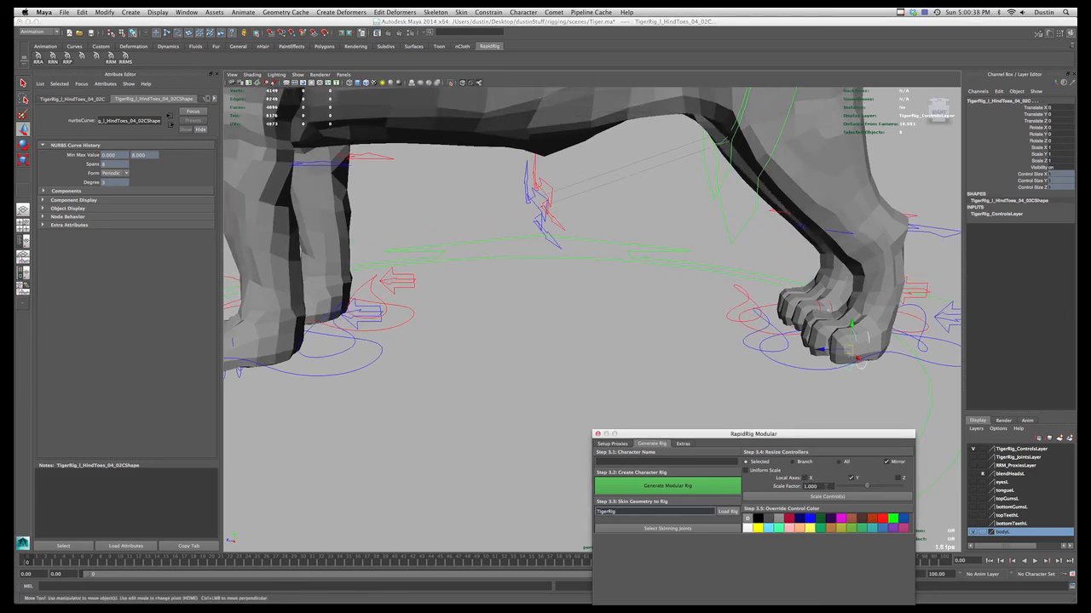
{"action": "left_click_drag", "start_coordinate": [825, 487], "coordinate": [774, 480]}
{"action": "type", "text": "1.25"}
{"action": "left_click_drag", "start_coordinate": [857, 366], "coordinate": [839, 294], "text": "alt"}
{"action": "left_click", "coordinate": [841, 498]}
{"action": "left_click", "coordinate": [841, 498]}
{"action": "left_click", "coordinate": [753, 350]}
- Examine the enlarged left hind toe controls around the paw in wireframe and shaded display
{"action": "left_click_drag", "start_coordinate": [823, 331], "coordinate": [817, 356], "text": "alt"}
{"action": "key", "text": "4"}
{"action": "right_click_drag", "start_coordinate": [818, 356], "coordinate": [890, 345], "text": "alt"}
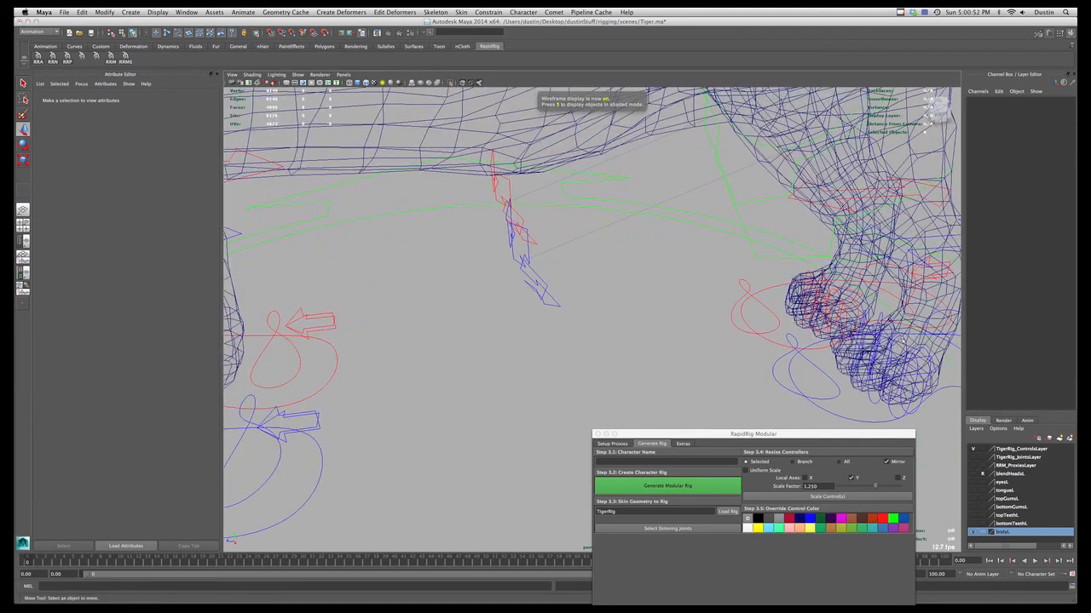
{"action": "left_click", "coordinate": [901, 339]}
{"action": "middle_click_drag", "start_coordinate": [901, 341], "coordinate": [831, 335], "text": "alt"}
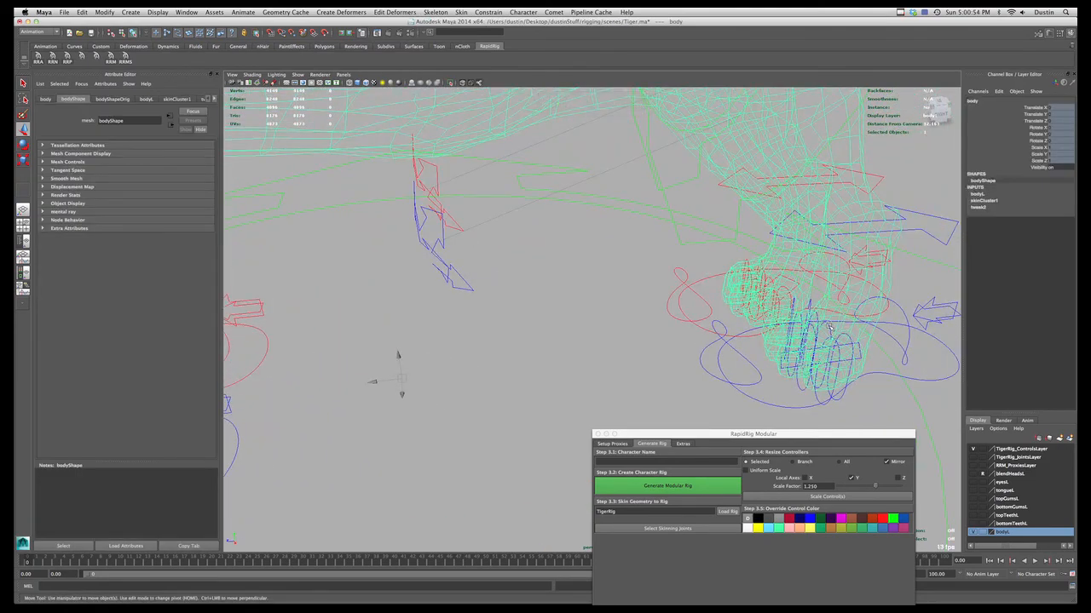
{"action": "left_click", "coordinate": [821, 356]}
{"action": "left_click", "coordinate": [803, 389]}
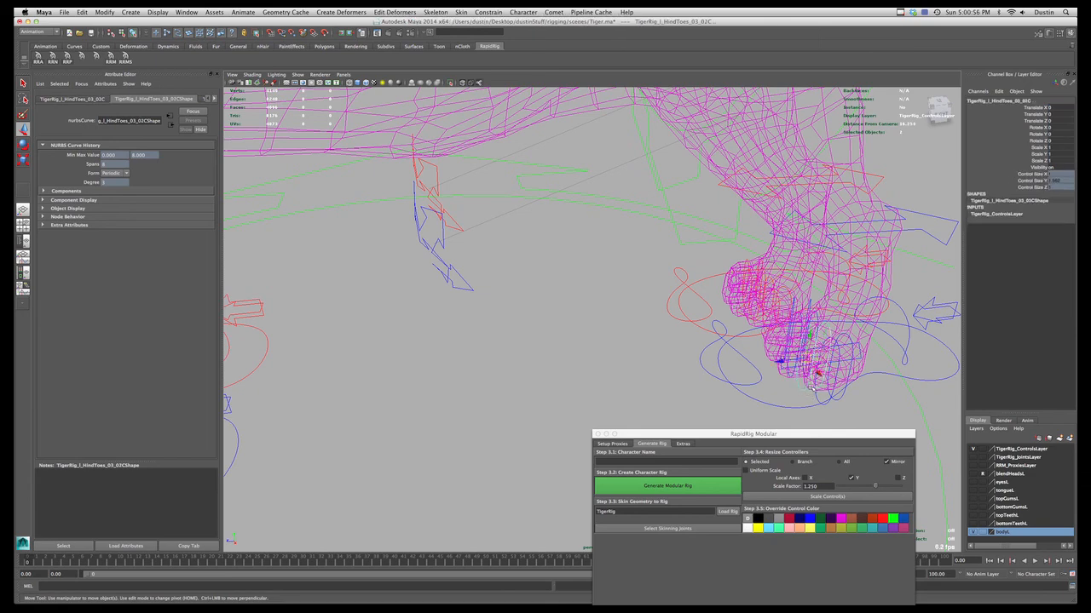
{"action": "key", "text": "5"}
{"action": "left_click_drag", "start_coordinate": [831, 358], "coordinate": [818, 349], "text": "alt"}
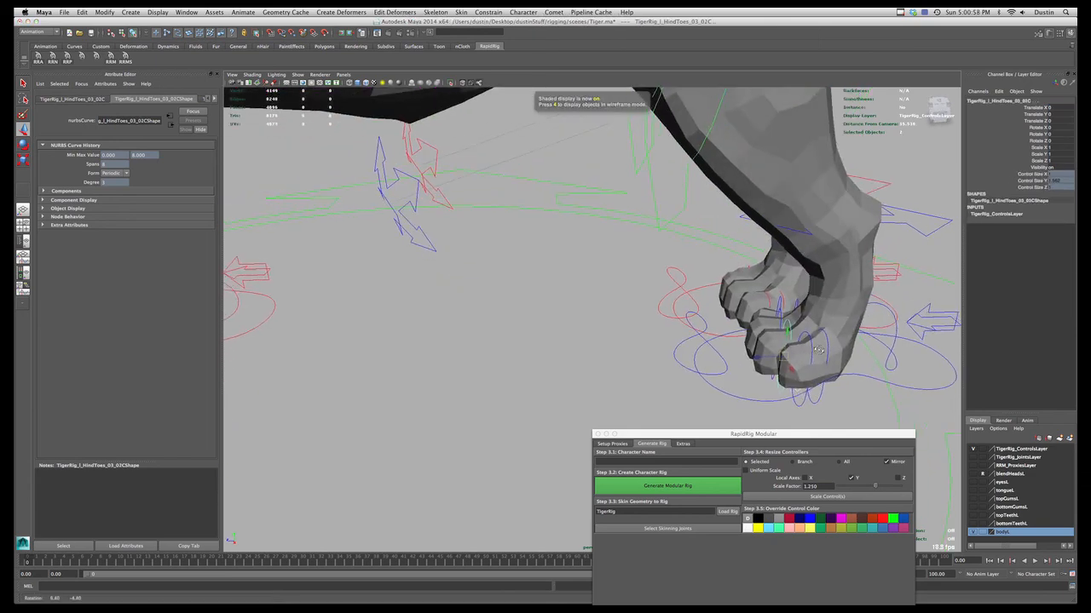
- Override the color of the second left hind toe's base control with yellow and clear the selection
{"action": "left_click", "coordinate": [779, 389]}
{"action": "left_click", "coordinate": [847, 497]}
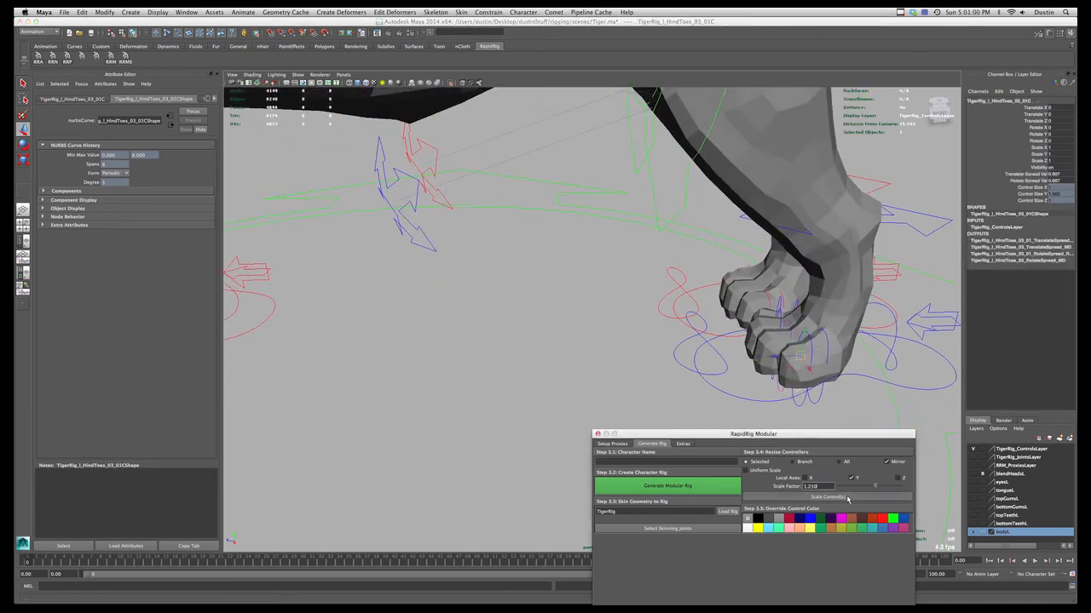
{"action": "left_click", "coordinate": [782, 389]}
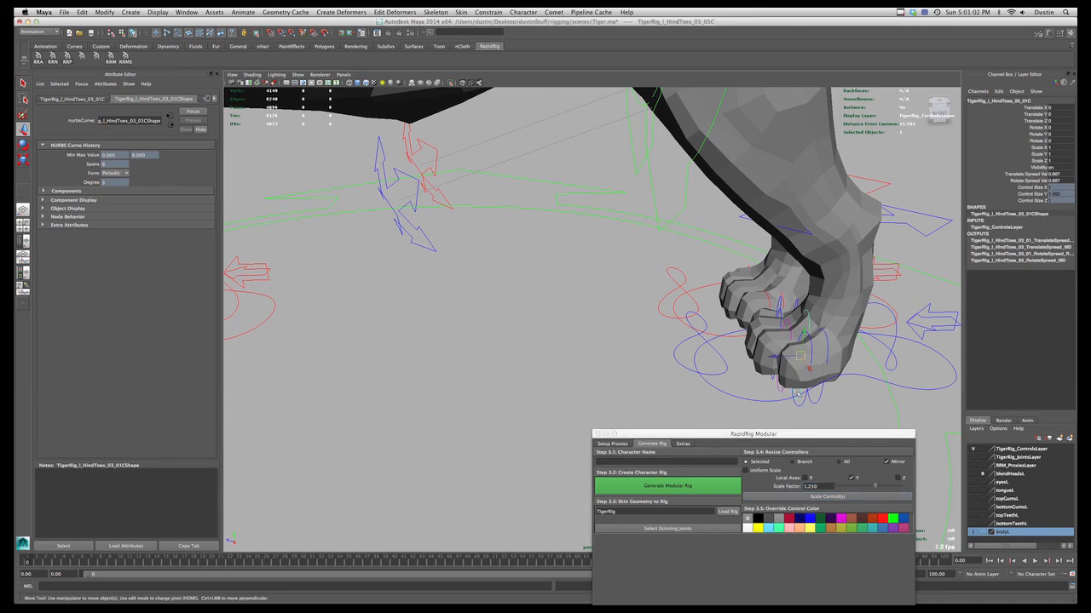
{"action": "left_click_drag", "start_coordinate": [782, 389], "coordinate": [756, 385], "text": "alt"}
{"action": "left_click", "coordinate": [743, 381]}
{"action": "left_click_drag", "start_coordinate": [789, 292], "coordinate": [791, 302], "text": "alt"}
{"action": "right_click_drag", "start_coordinate": [792, 304], "coordinate": [812, 303], "text": "alt"}
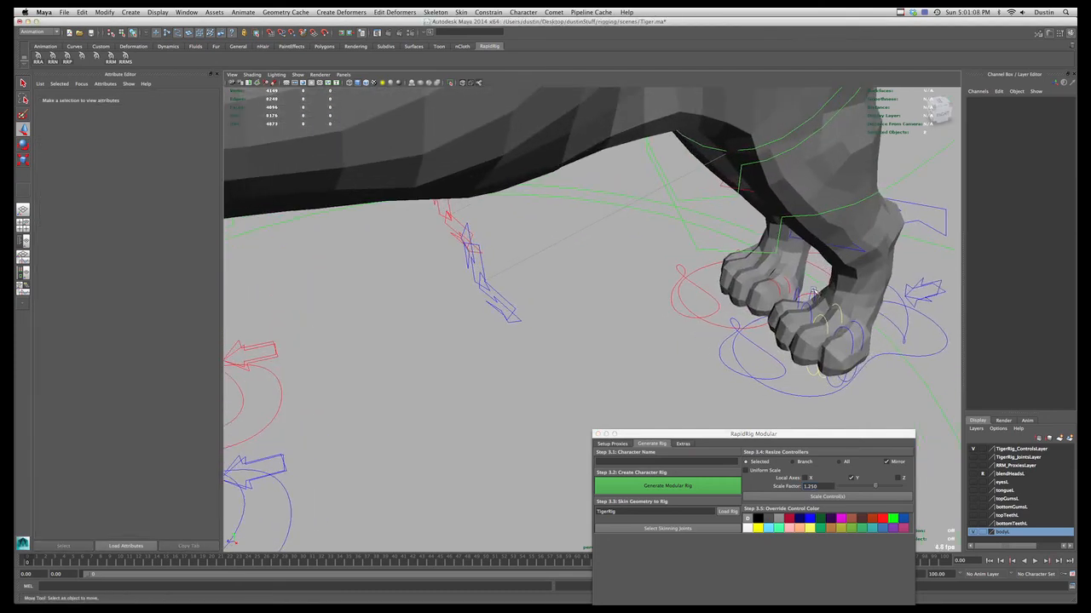
- Apply an override color to the second control of the first left hind toe and clear the selection
{"action": "left_click", "coordinate": [807, 295]}
{"action": "left_click", "coordinate": [891, 518]}
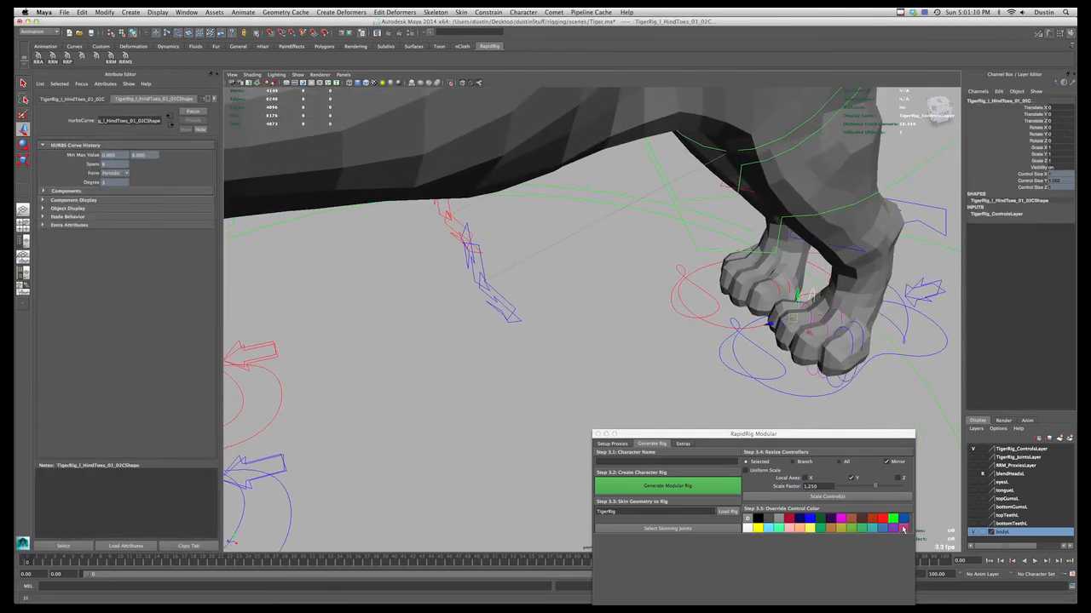
{"action": "left_click", "coordinate": [706, 401]}
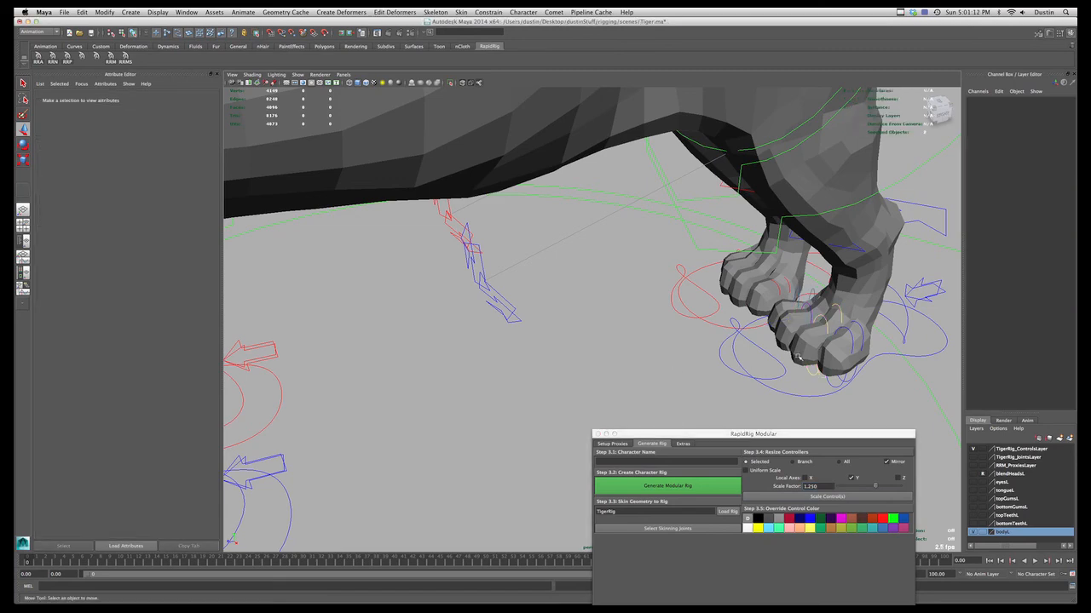
- Give the second control of the second left hind toe a light aqua override color and clear the selection
{"action": "key", "text": "4"}
{"action": "left_click", "coordinate": [825, 306]}
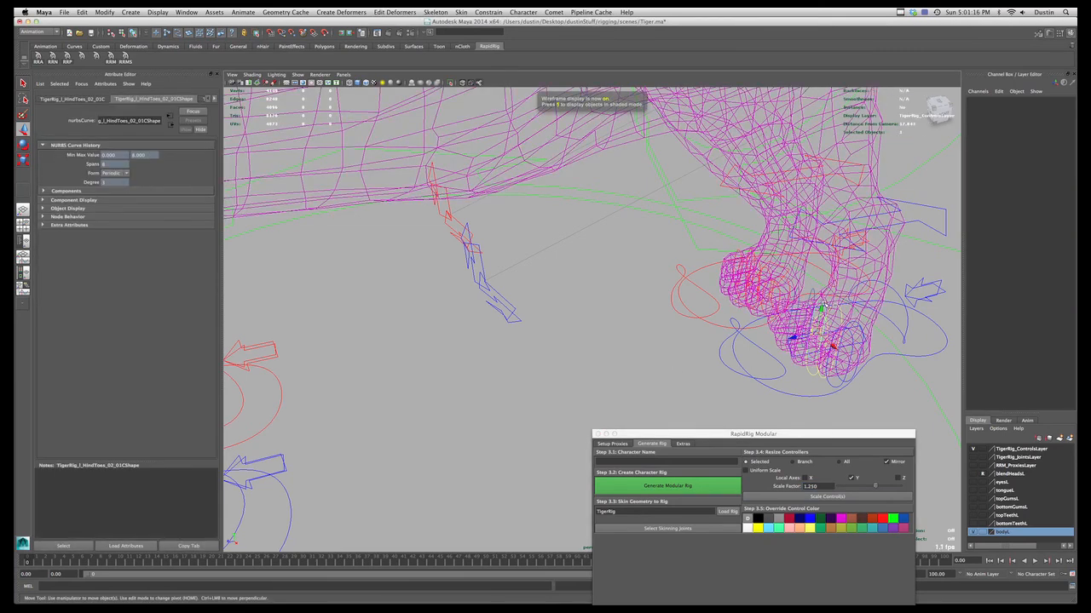
{"action": "left_click", "coordinate": [820, 497]}
{"action": "type", "text": "5"}
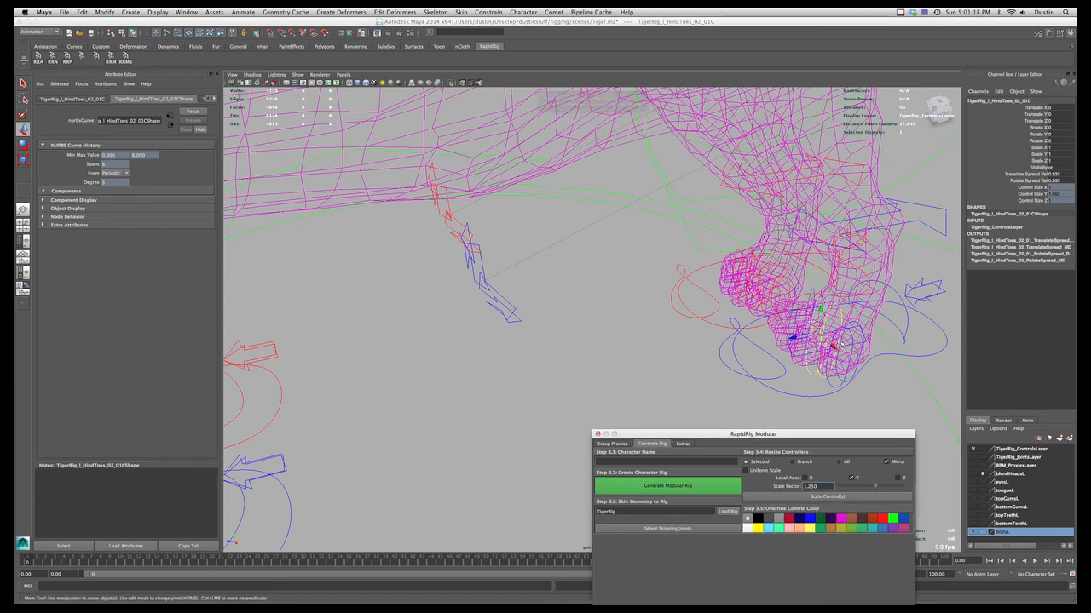
{"action": "middle_click_drag", "start_coordinate": [810, 332], "coordinate": [789, 326], "text": "alt"}
{"action": "key", "text": "5"}
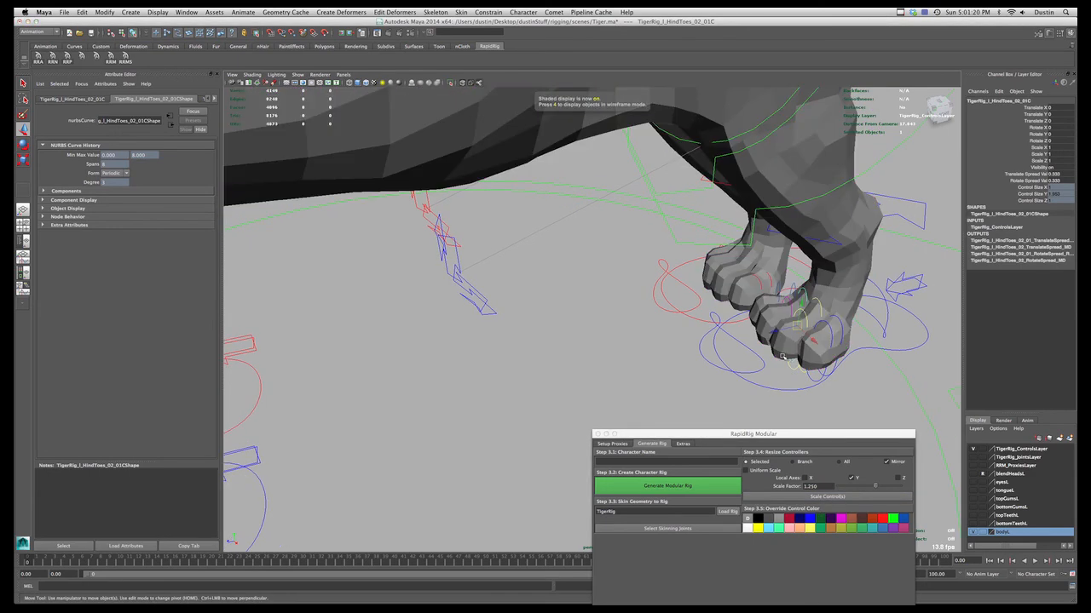
{"action": "left_click", "coordinate": [790, 308]}
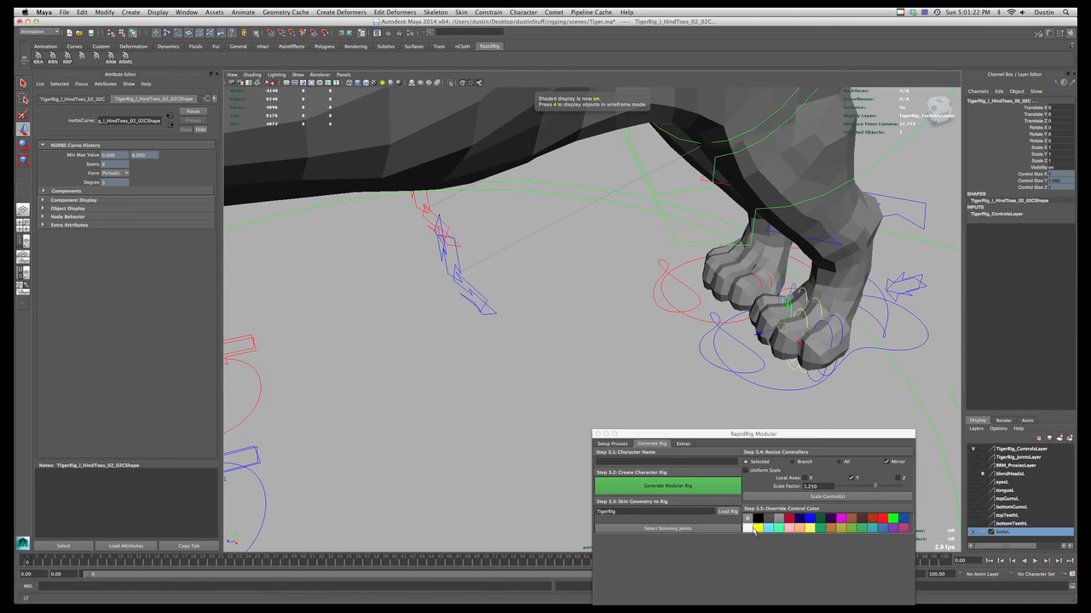
{"action": "left_click", "coordinate": [776, 529]}
{"action": "left_click", "coordinate": [622, 359]}
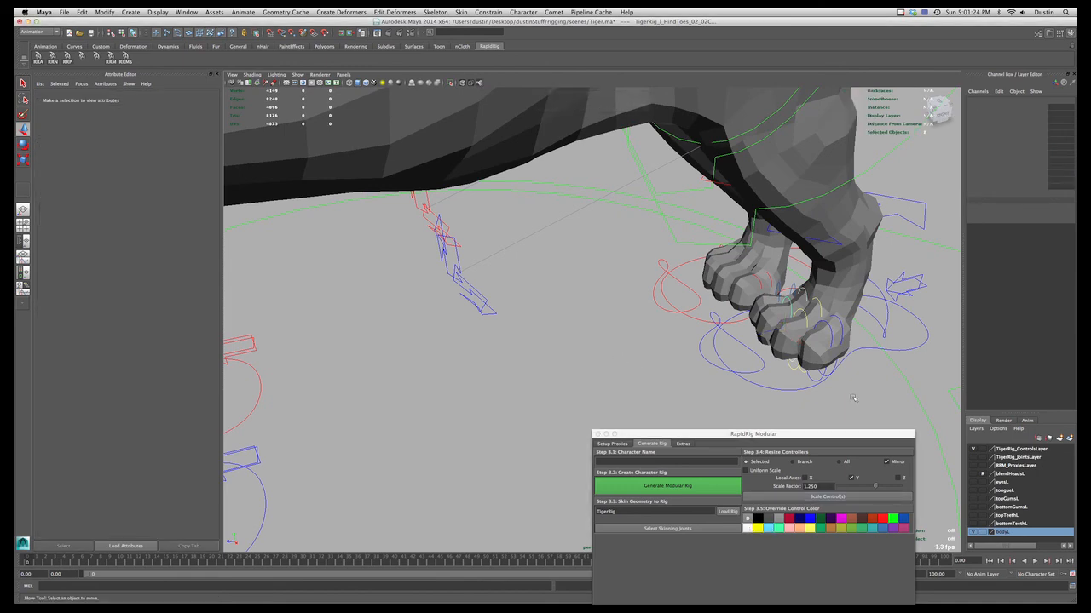
- Inspect the recolored hind toe controls from different distances and move the RapidRig Modular window clear of the tiger's legs
{"action": "right_click_drag", "start_coordinate": [853, 398], "coordinate": [759, 375], "text": "alt"}
{"action": "left_click_drag", "start_coordinate": [759, 375], "coordinate": [782, 350], "text": "alt"}
{"action": "right_click_drag", "start_coordinate": [781, 351], "coordinate": [796, 341], "text": "alt"}
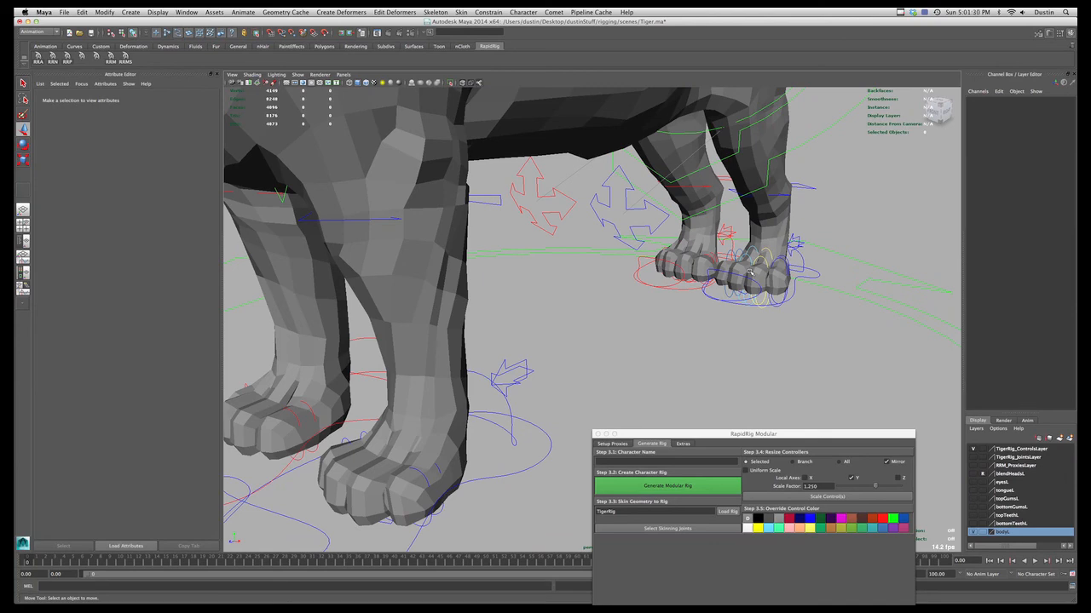
{"action": "left_click_drag", "start_coordinate": [750, 273], "coordinate": [721, 300], "text": "alt"}
{"action": "right_click_drag", "start_coordinate": [721, 300], "coordinate": [569, 288], "text": "alt"}
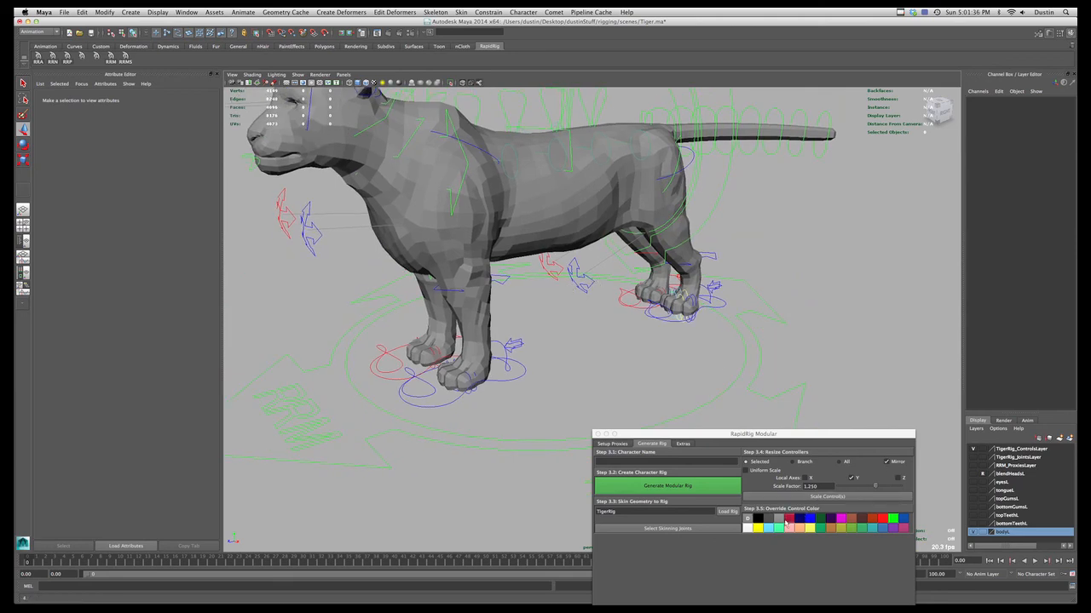
{"action": "left_click_drag", "start_coordinate": [831, 437], "coordinate": [878, 375]}
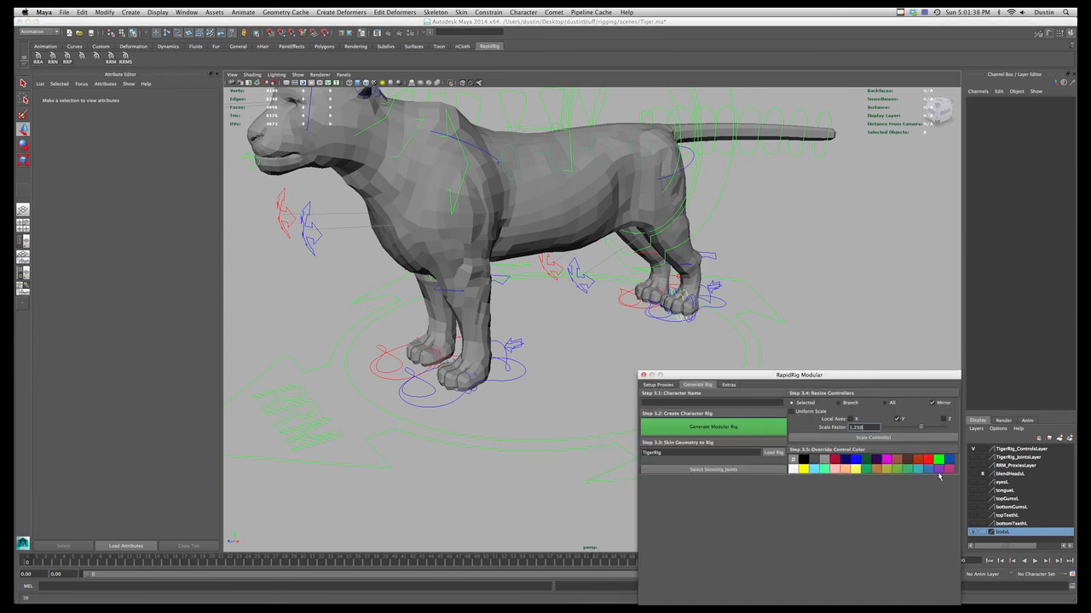
{"action": "left_click_drag", "start_coordinate": [800, 373], "coordinate": [847, 351]}
- Select the left hind toe controls and reset their override color to the default, then clear the selection
{"action": "middle_click_drag", "start_coordinate": [524, 321], "coordinate": [469, 362], "text": "alt"}
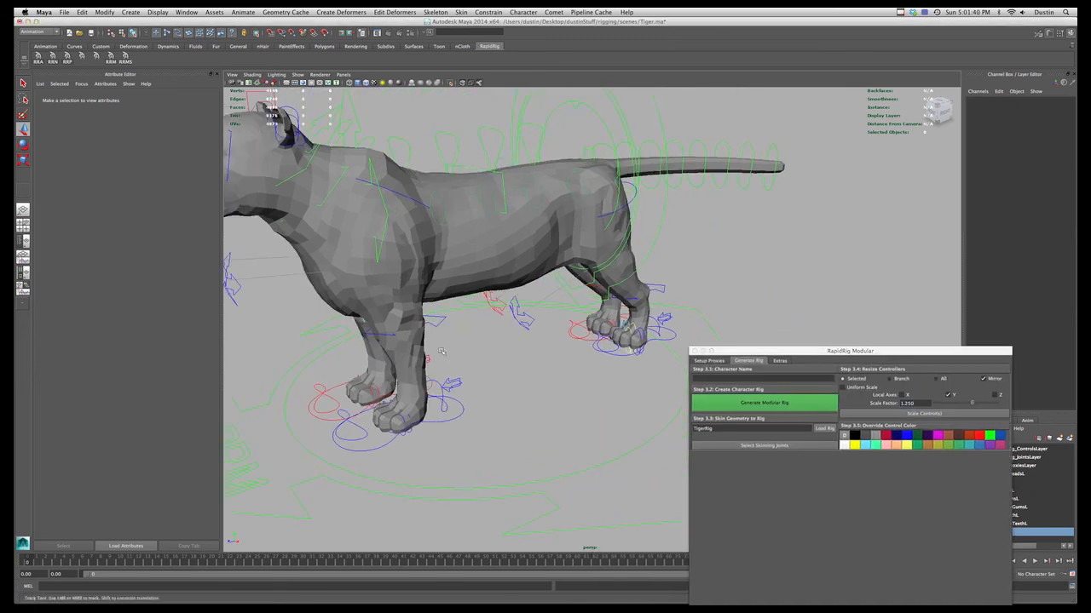
{"action": "right_click_drag", "start_coordinate": [469, 361], "coordinate": [632, 369], "text": "alt"}
{"action": "middle_click_drag", "start_coordinate": [632, 368], "coordinate": [570, 393], "text": "alt"}
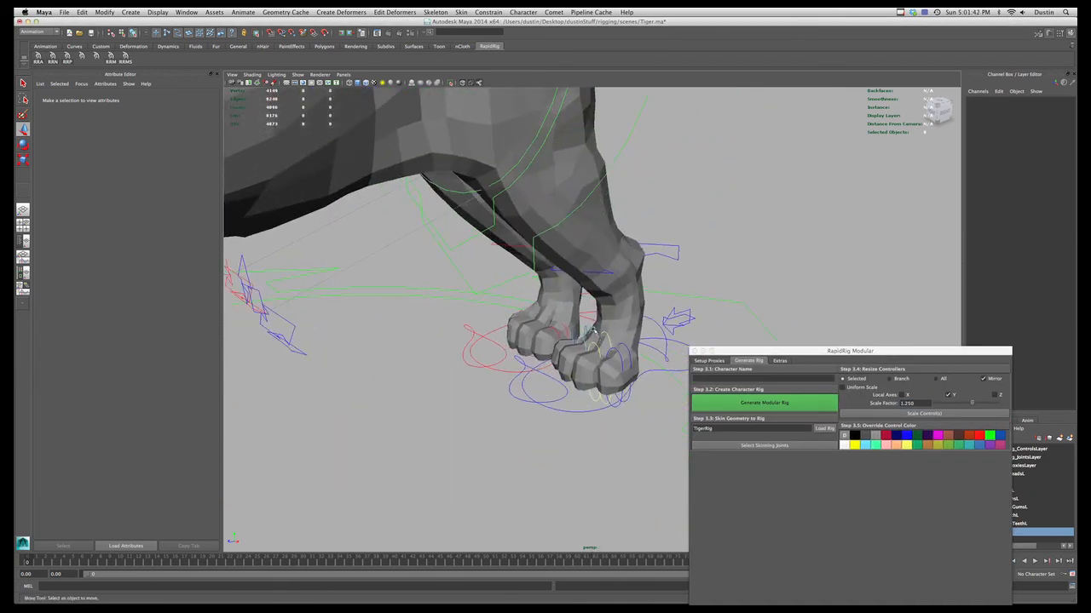
{"action": "left_click", "coordinate": [590, 328]}
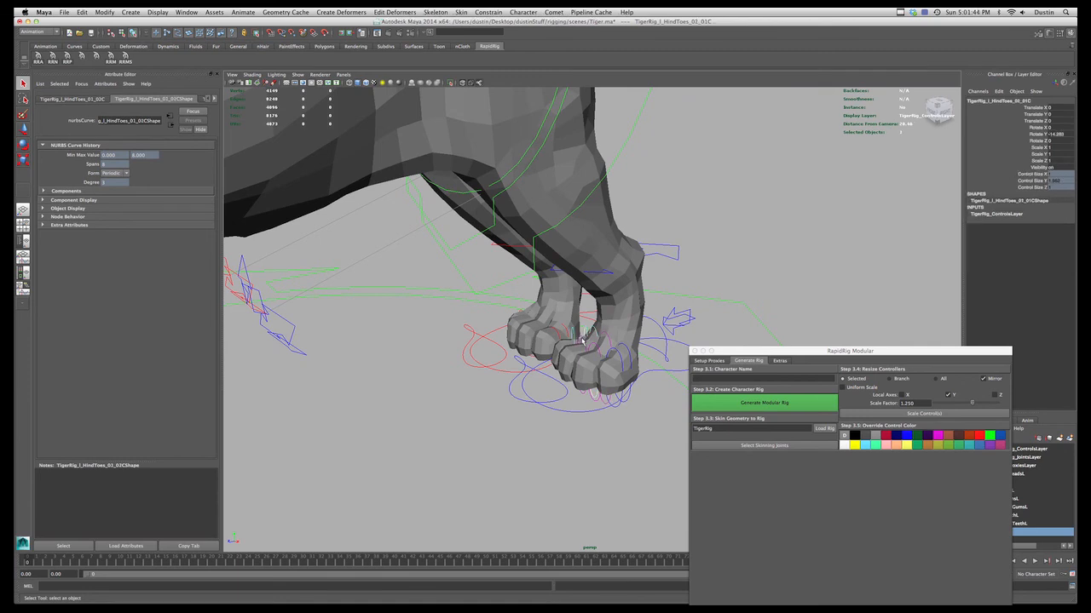
{"action": "left_click", "coordinate": [605, 342], "text": "shift"}
{"action": "left_click", "coordinate": [599, 344], "text": "shift"}
{"action": "left_click", "coordinate": [619, 351], "text": "shift"}
{"action": "left_click", "coordinate": [621, 361], "text": "shift"}
{"action": "left_click", "coordinate": [845, 436]}
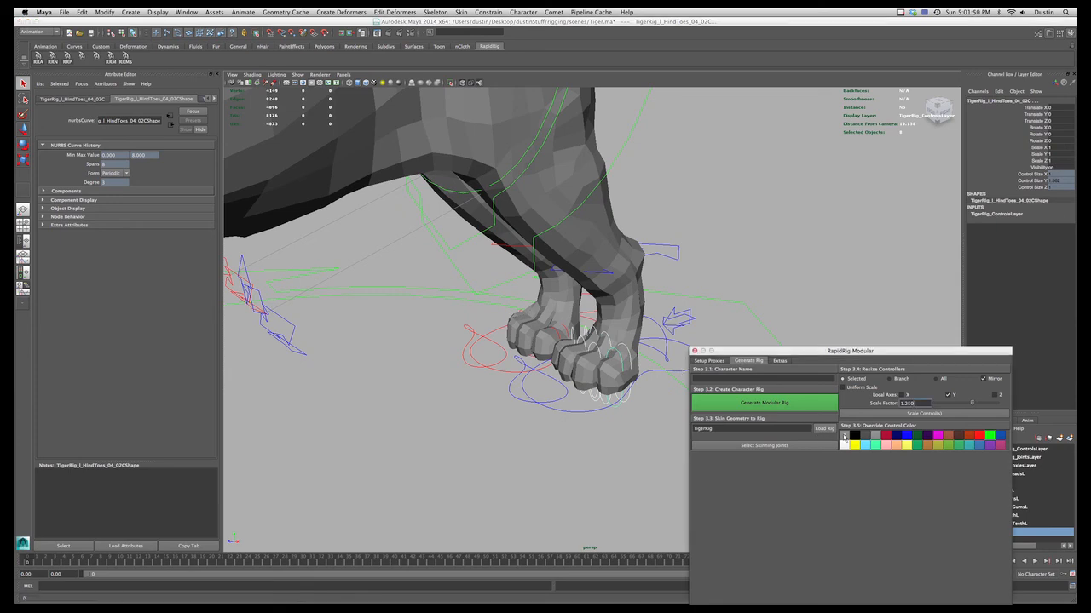
{"action": "left_click", "coordinate": [645, 366]}
- Select the left front leg's foot IK control and reposition the RapidRig Modular window beside the front legs
{"action": "left_click_drag", "start_coordinate": [638, 406], "coordinate": [647, 409], "text": "alt"}
{"action": "right_click_drag", "start_coordinate": [647, 409], "coordinate": [598, 271], "text": "alt"}
{"action": "middle_click_drag", "start_coordinate": [598, 271], "coordinate": [699, 267], "text": "alt"}
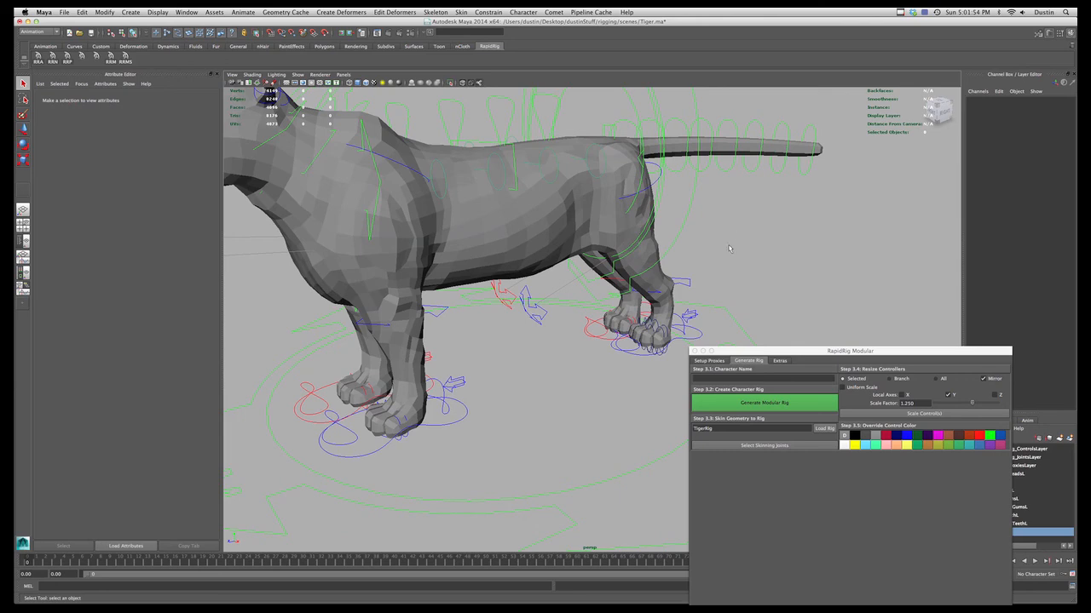
{"action": "left_click_drag", "start_coordinate": [743, 353], "coordinate": [687, 271]}
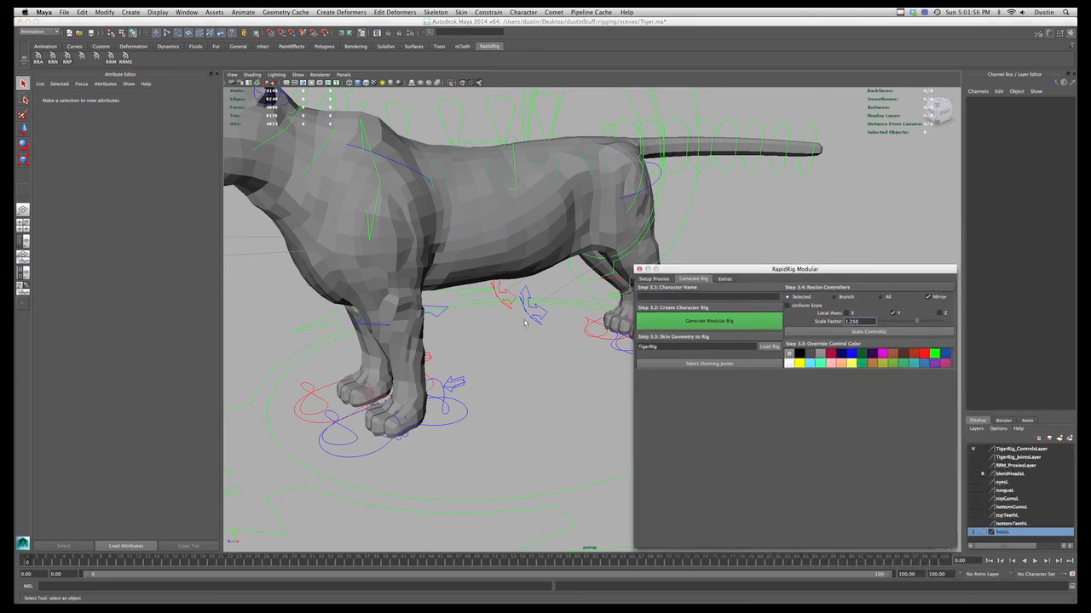
{"action": "left_click_drag", "start_coordinate": [453, 358], "coordinate": [478, 398], "text": "alt"}
{"action": "left_click", "coordinate": [478, 398]}
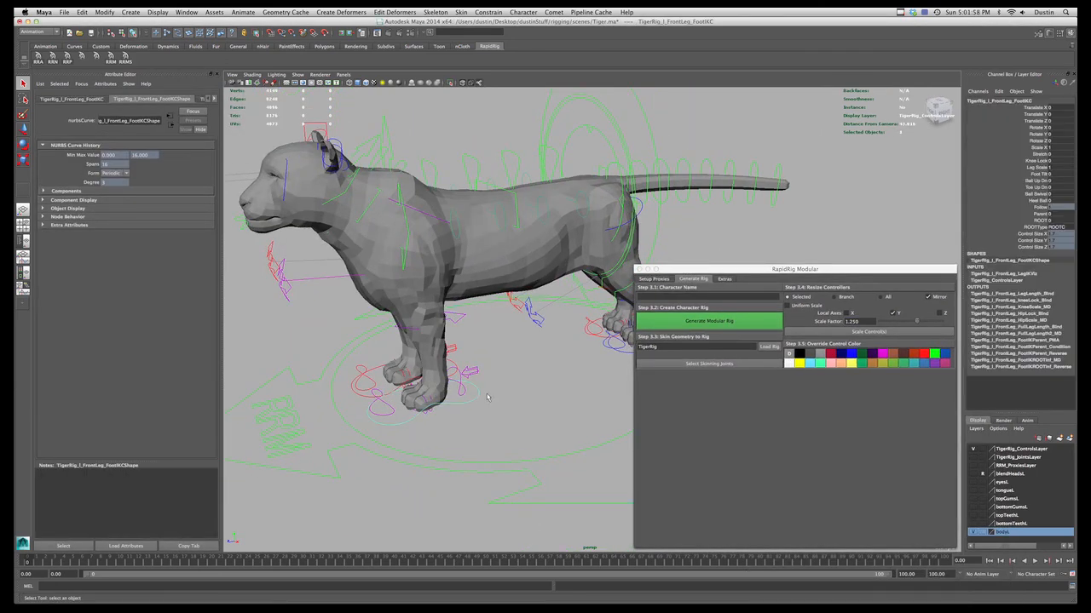
{"action": "mouse_move", "coordinate": [735, 271]}
{"action": "left_mouse_down"}
{"action": "mouse_move", "coordinate": [596, 409]}
{"action": "mouse_move", "coordinate": [630, 307]}
{"action": "mouse_move", "coordinate": [647, 365]}
{"action": "mouse_move", "coordinate": [705, 311]}
{"action": "mouse_move", "coordinate": [716, 269]}
{"action": "left_mouse_up"}
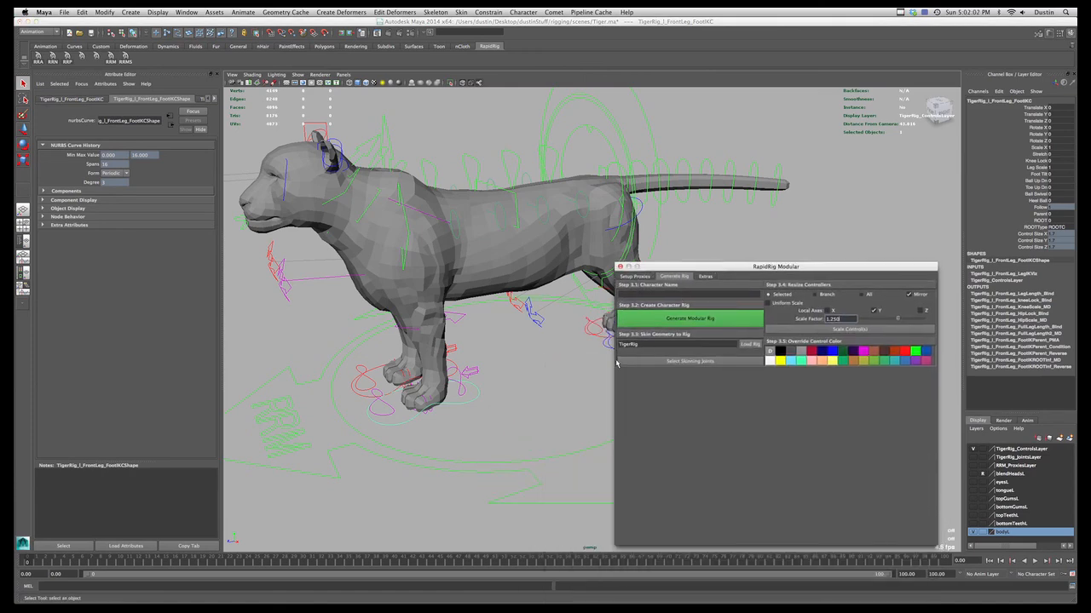
{"action": "left_click_drag", "start_coordinate": [585, 344], "coordinate": [570, 346], "text": "alt"}
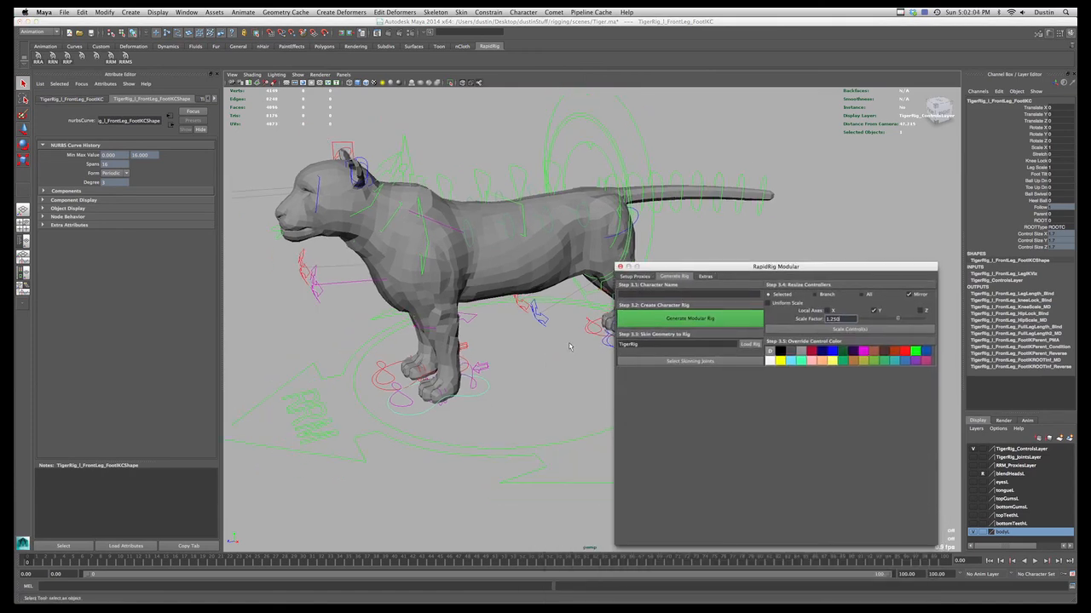